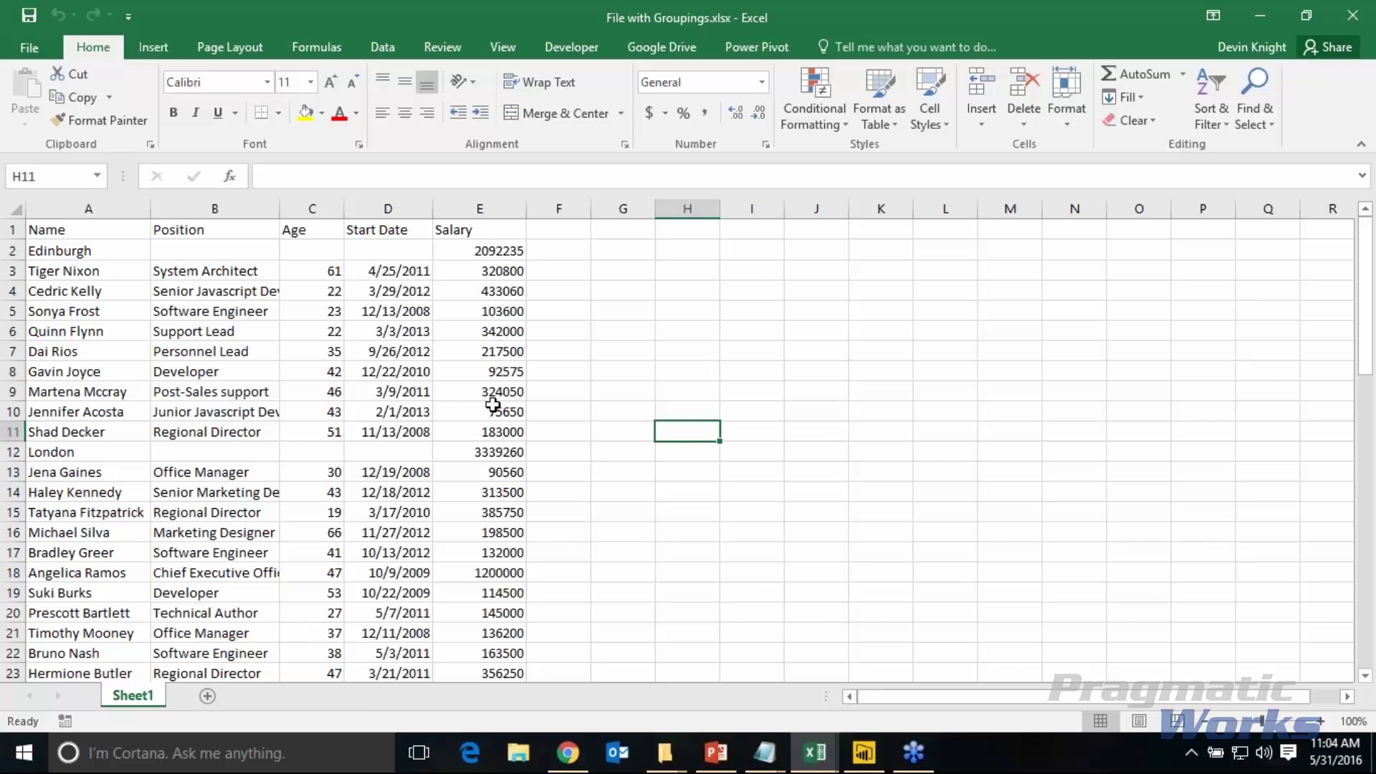
- Examine the Edinburgh, London and New York group rows and the empty column beside the Edinburgh employees' salaries
click(15, 252)
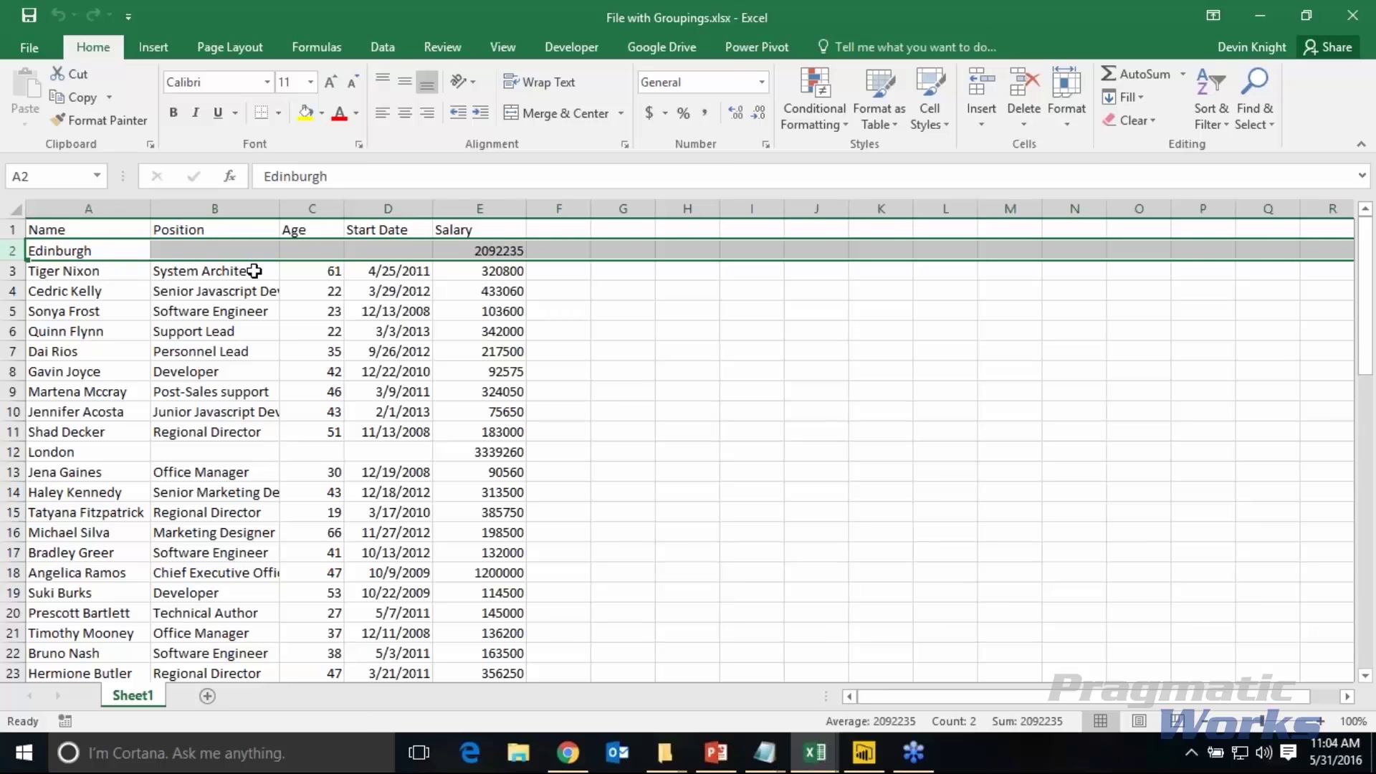
click(13, 452)
scroll(87, 479, down, 3)
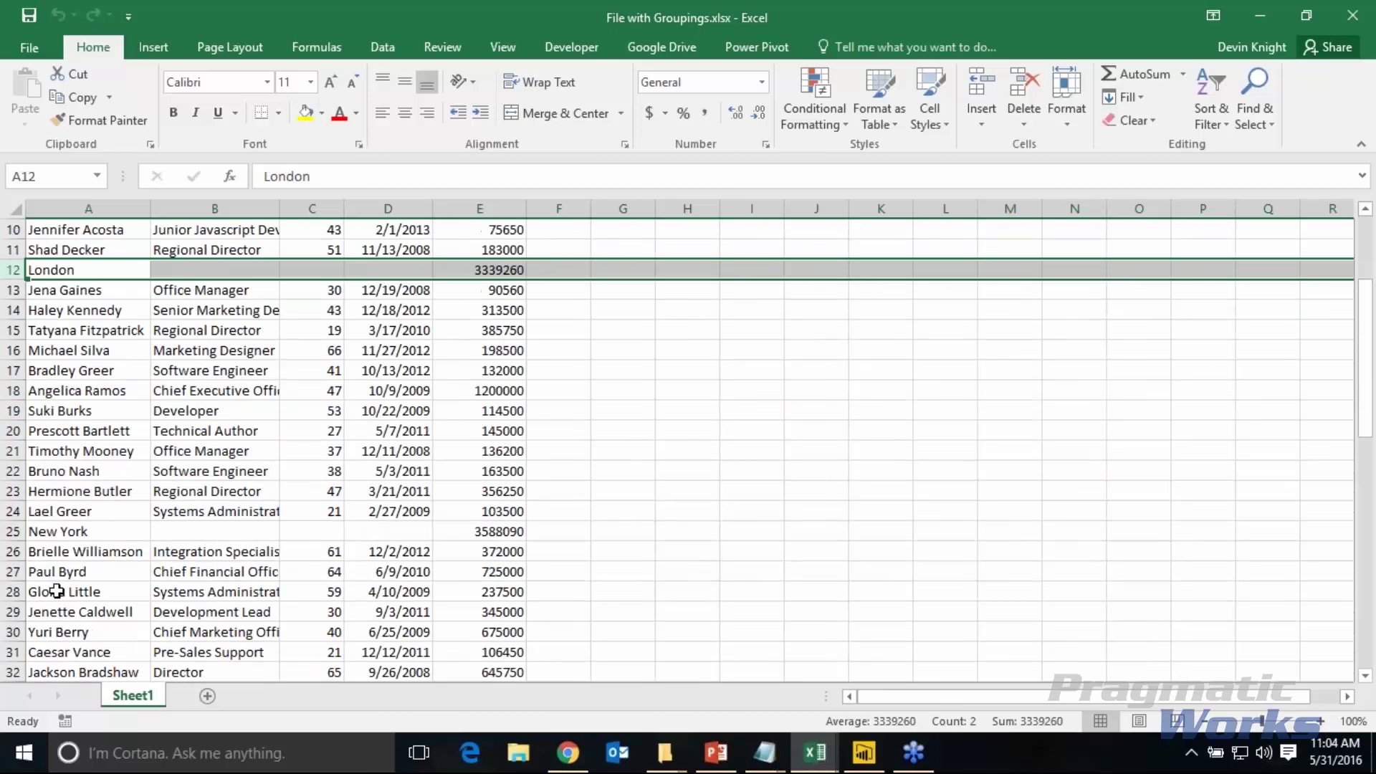
click(13, 532)
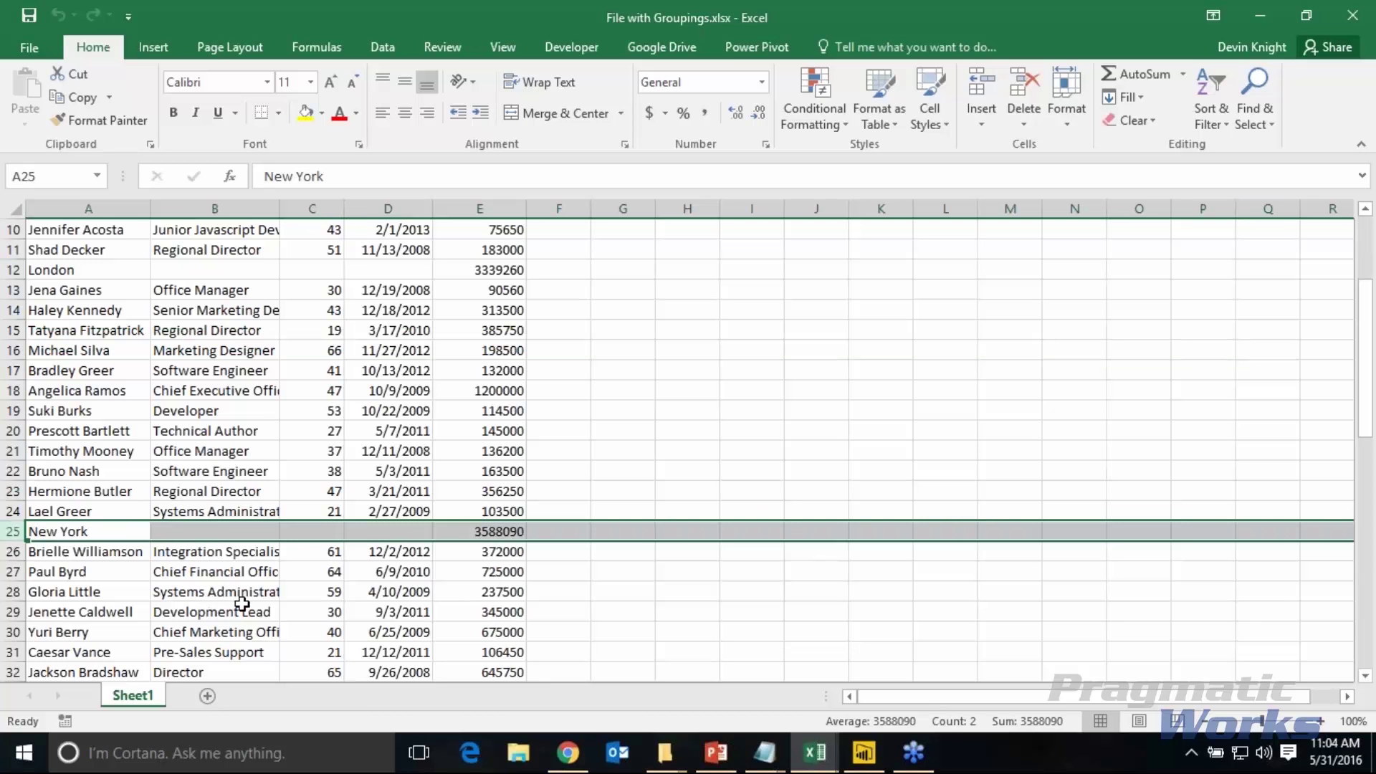
scroll(241, 604, up, 2)
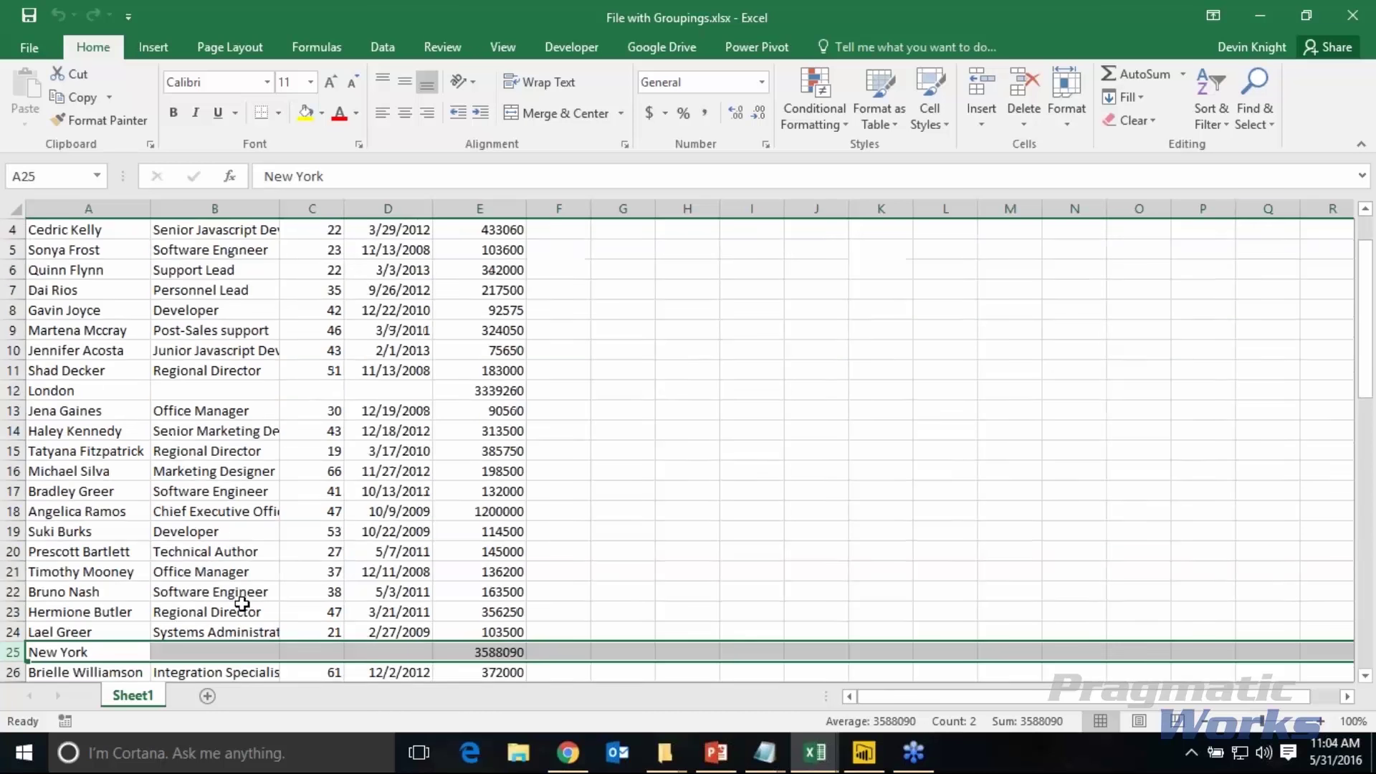
scroll(265, 467, up, 1)
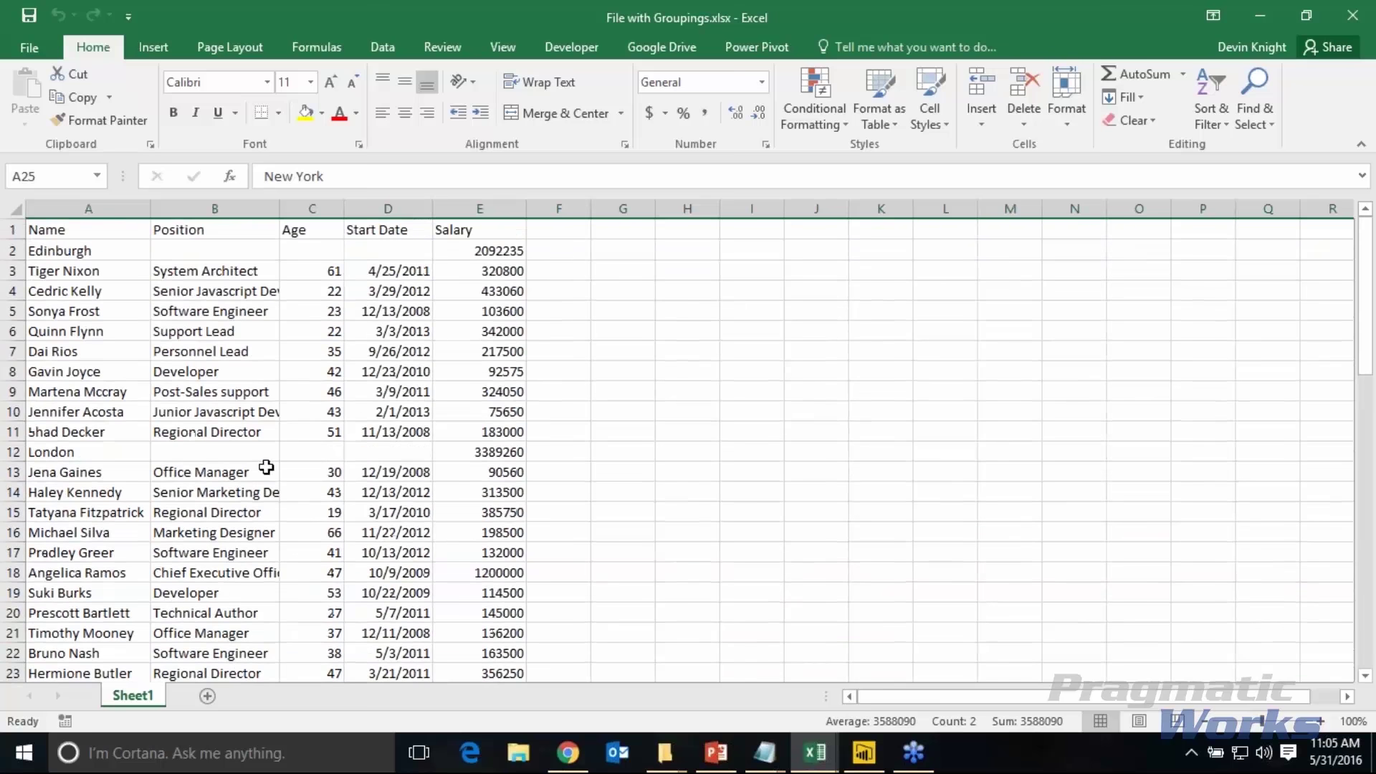
drag(549, 273, 545, 433)
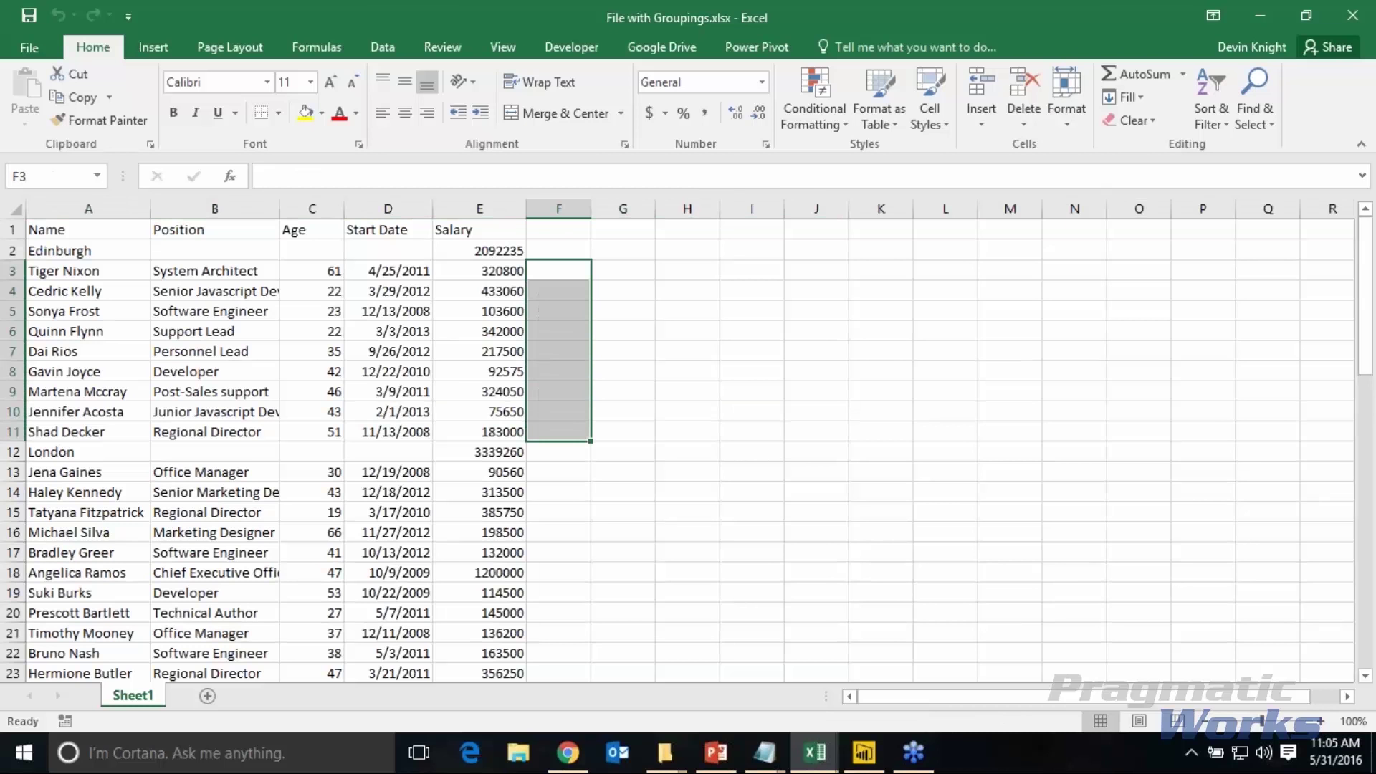
click(559, 228)
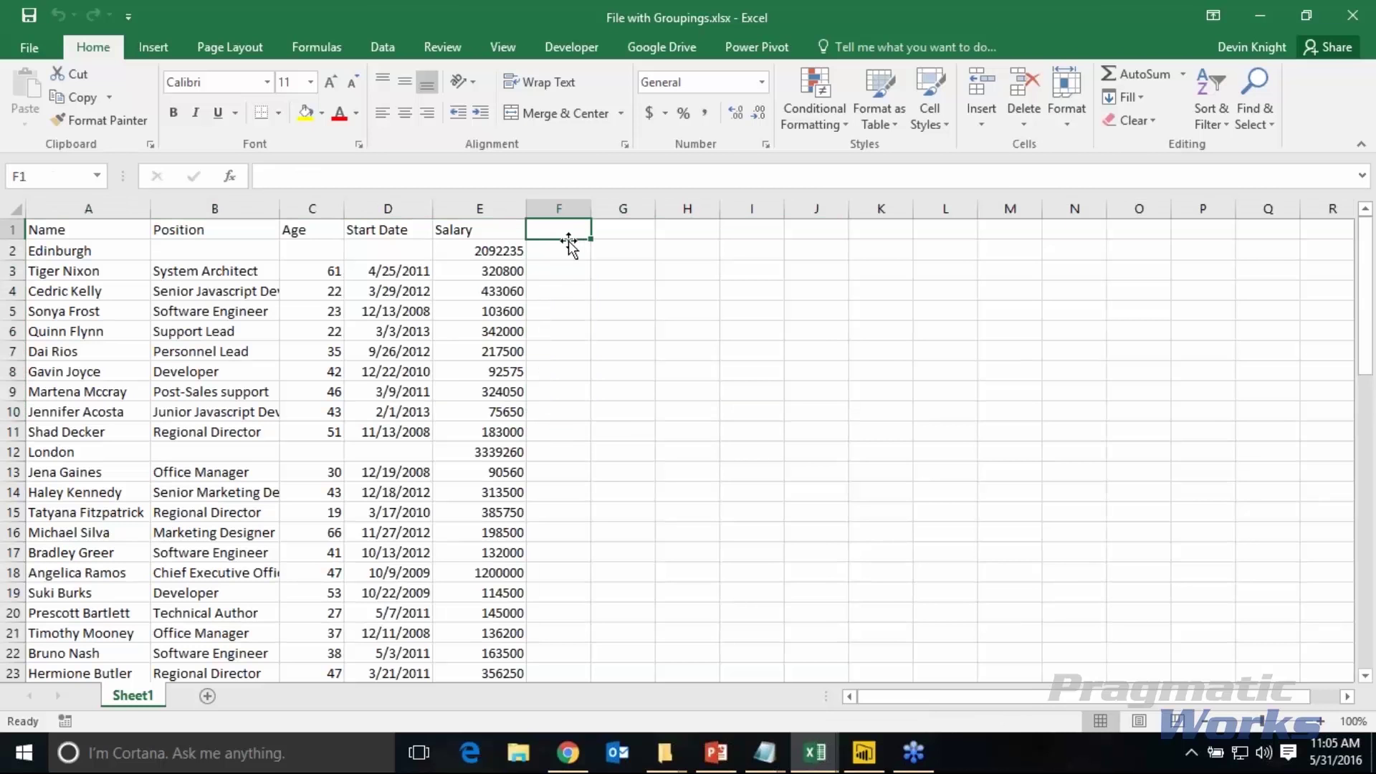
drag(549, 268, 559, 430)
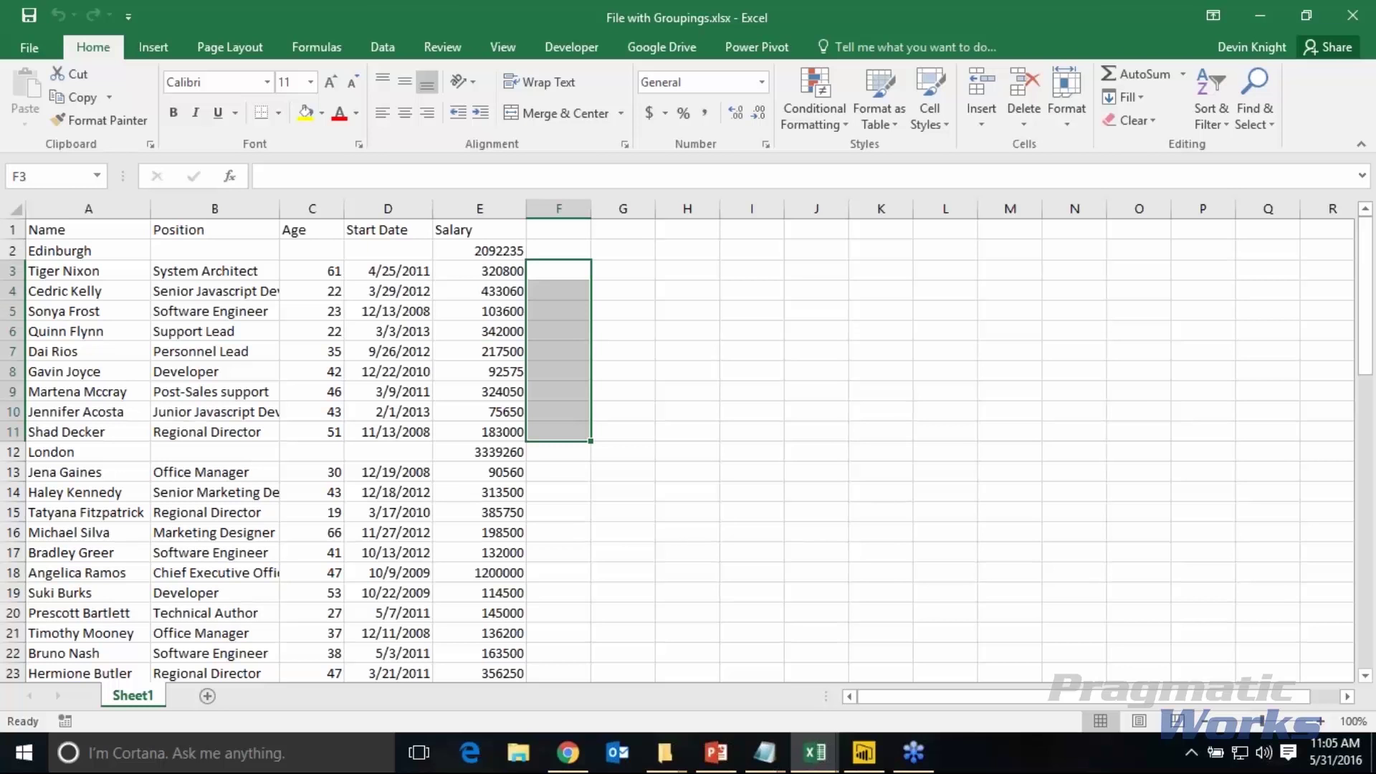
click(13, 250)
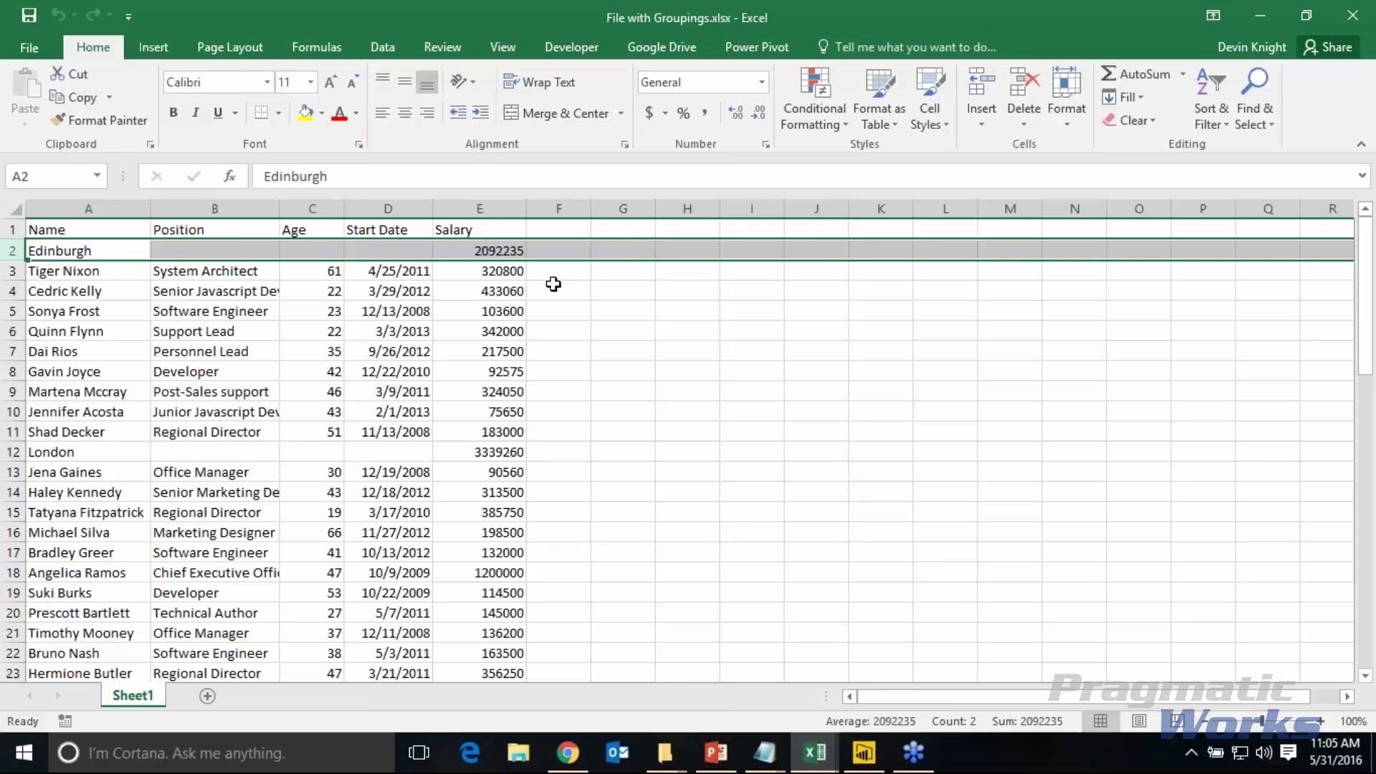
drag(552, 271, 553, 413)
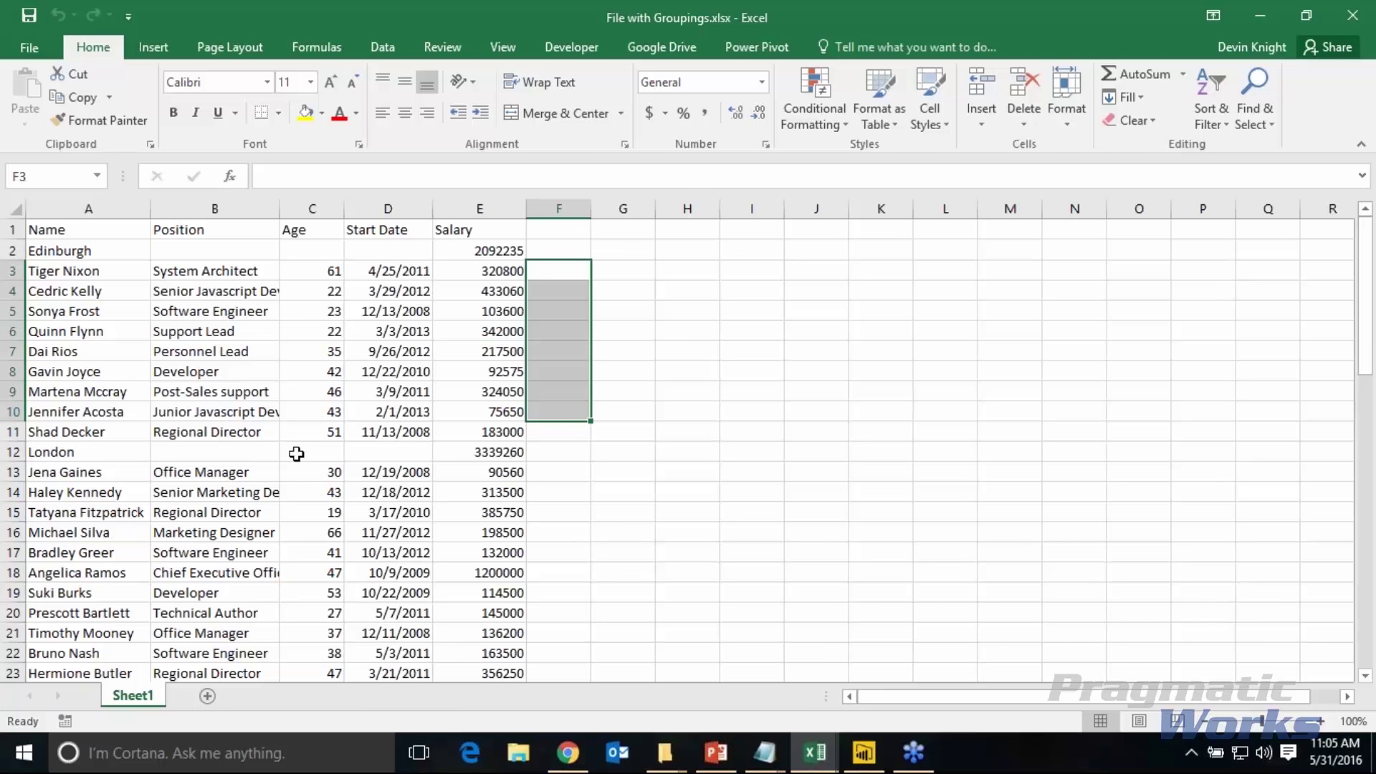
- Close the File with Groupings.xlsx workbook without saving changes
click(1351, 22)
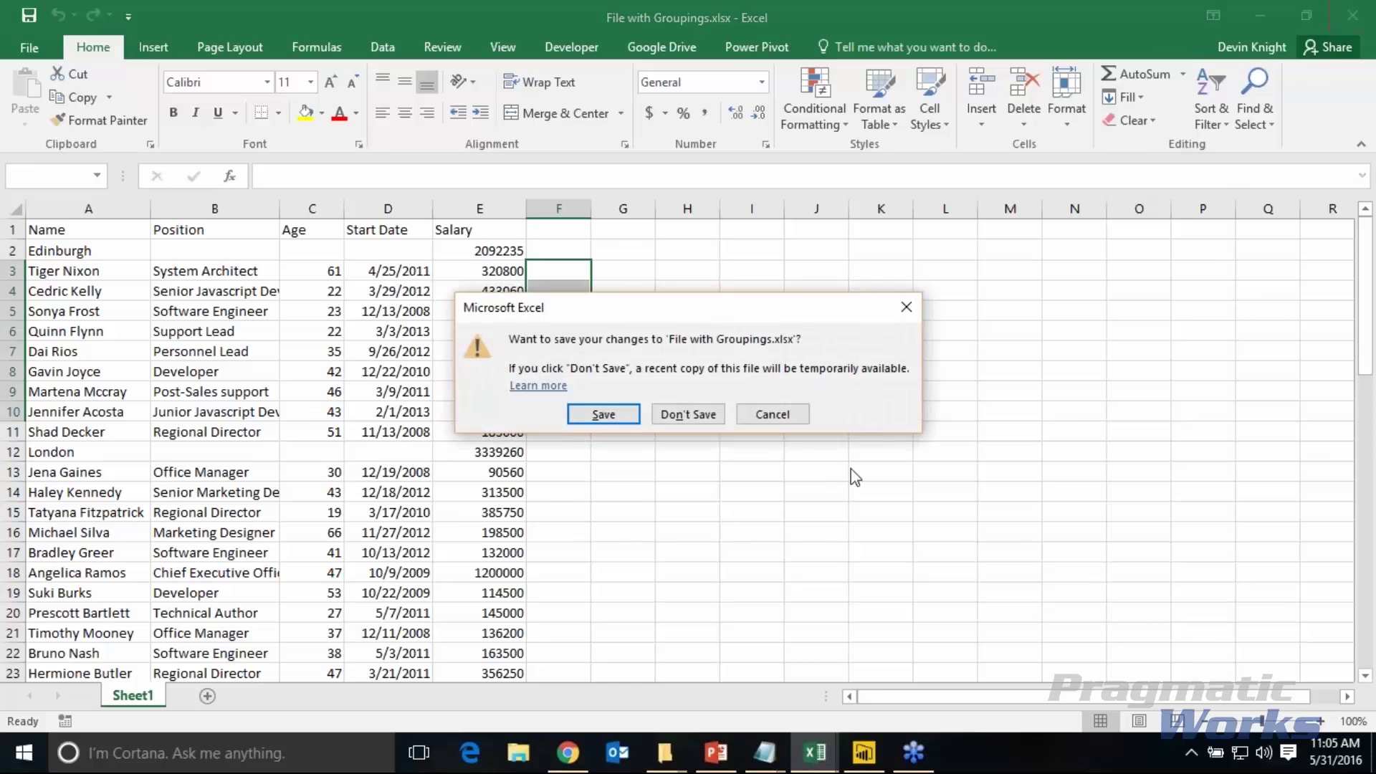
click(699, 414)
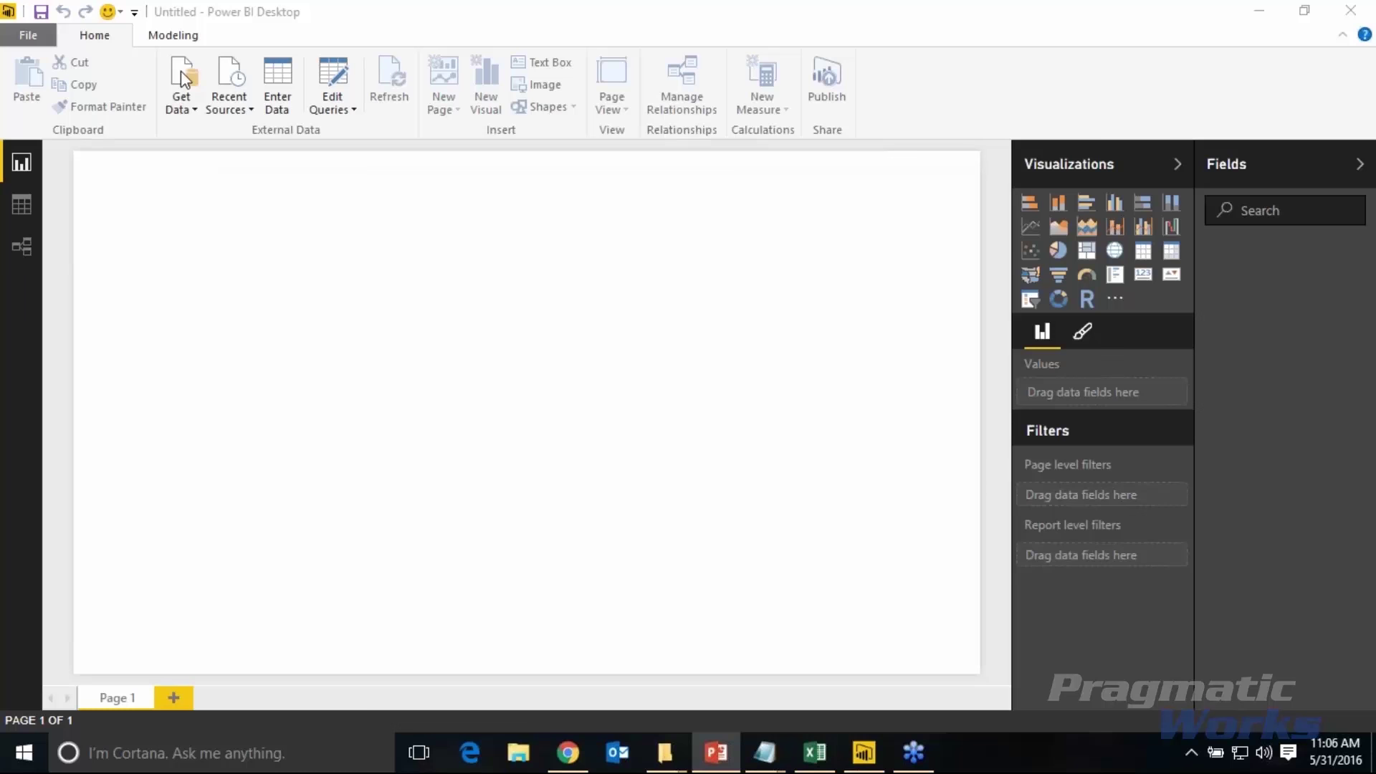
- Switch to Power BI Desktop and connect to the Excel workbook File with Groupings.xlsx in the desktop's Advanced Power BI folder
click(182, 93)
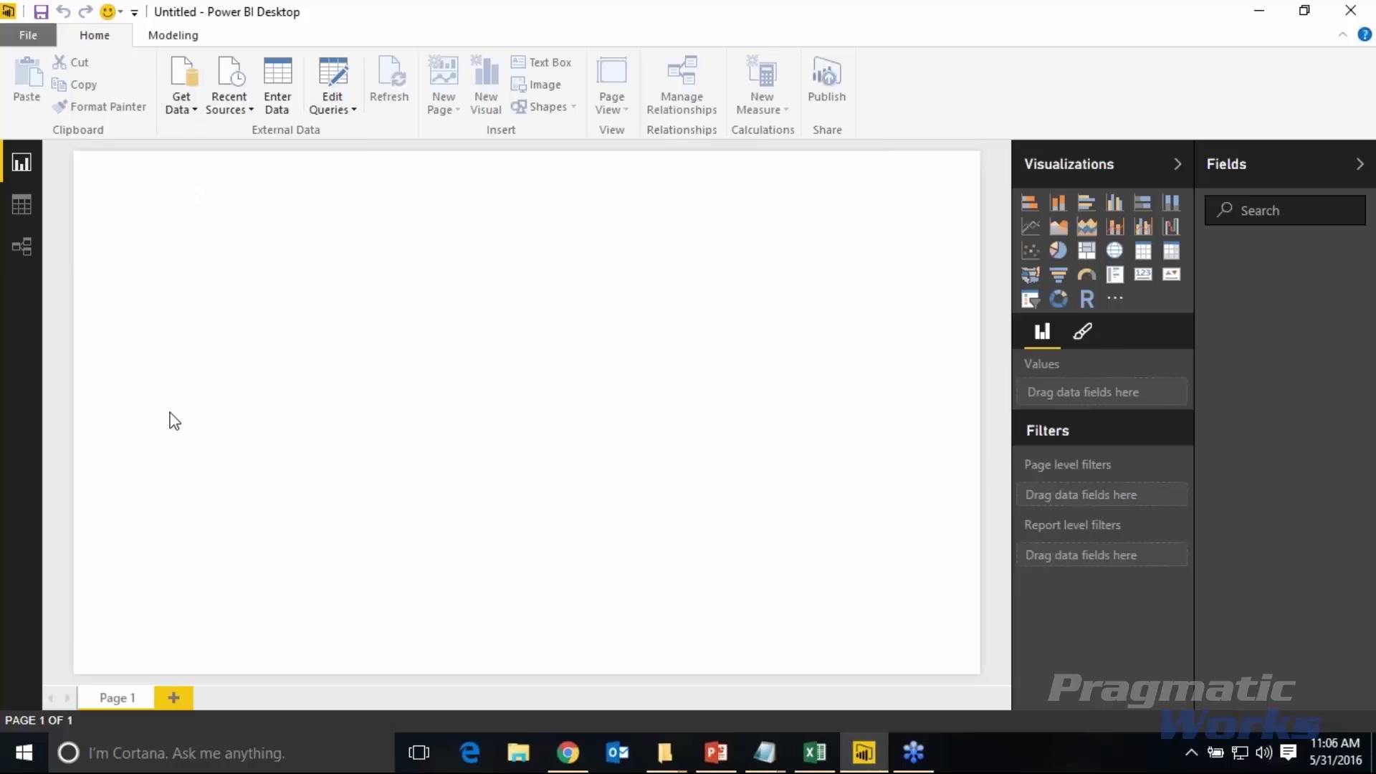
click(181, 114)
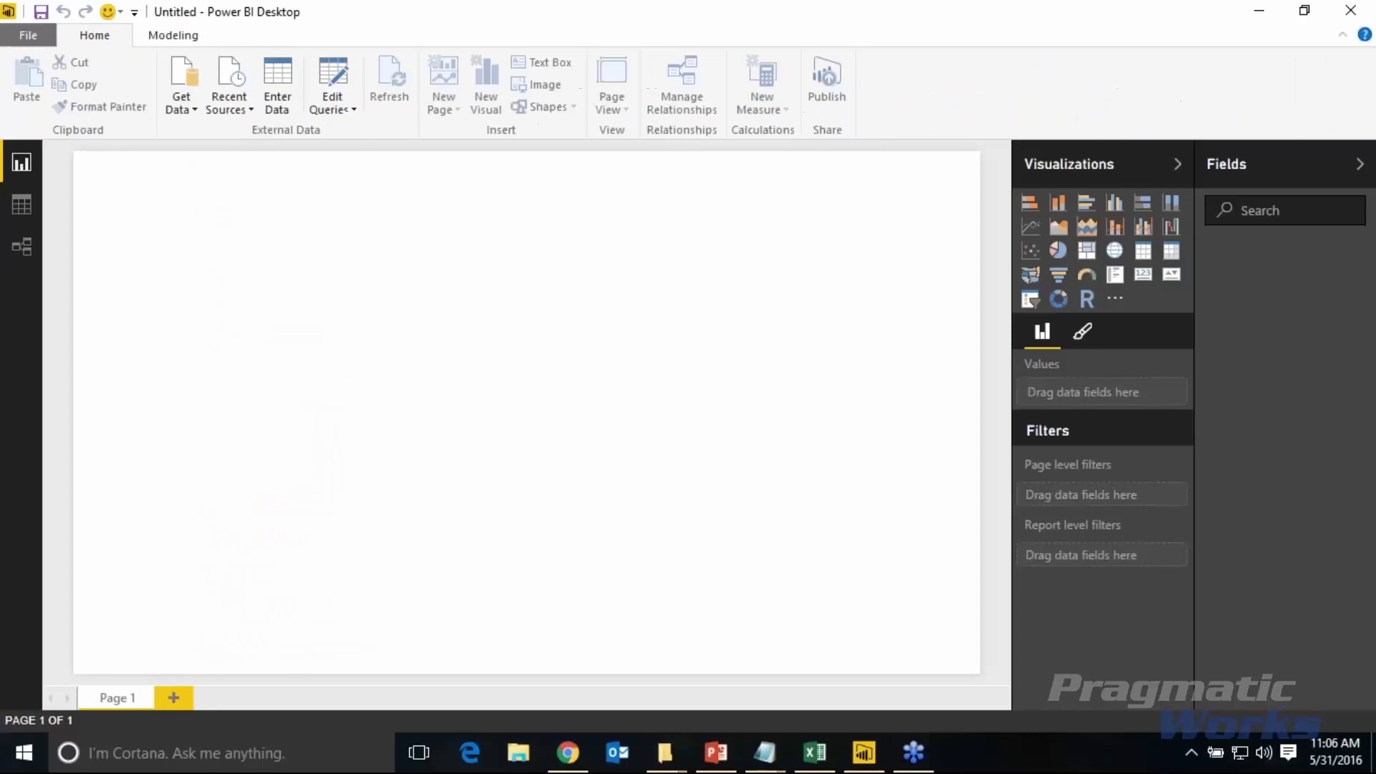
click(174, 107)
click(195, 152)
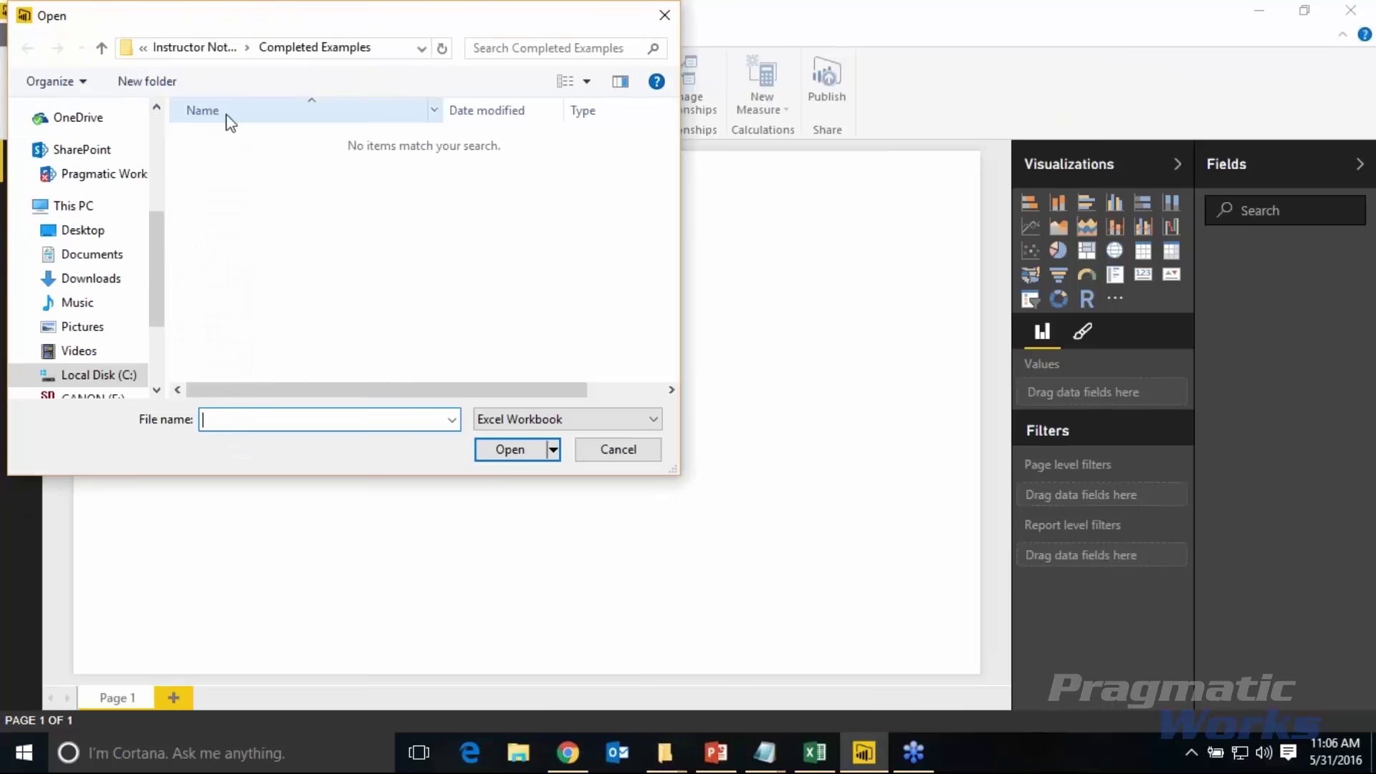
click(115, 233)
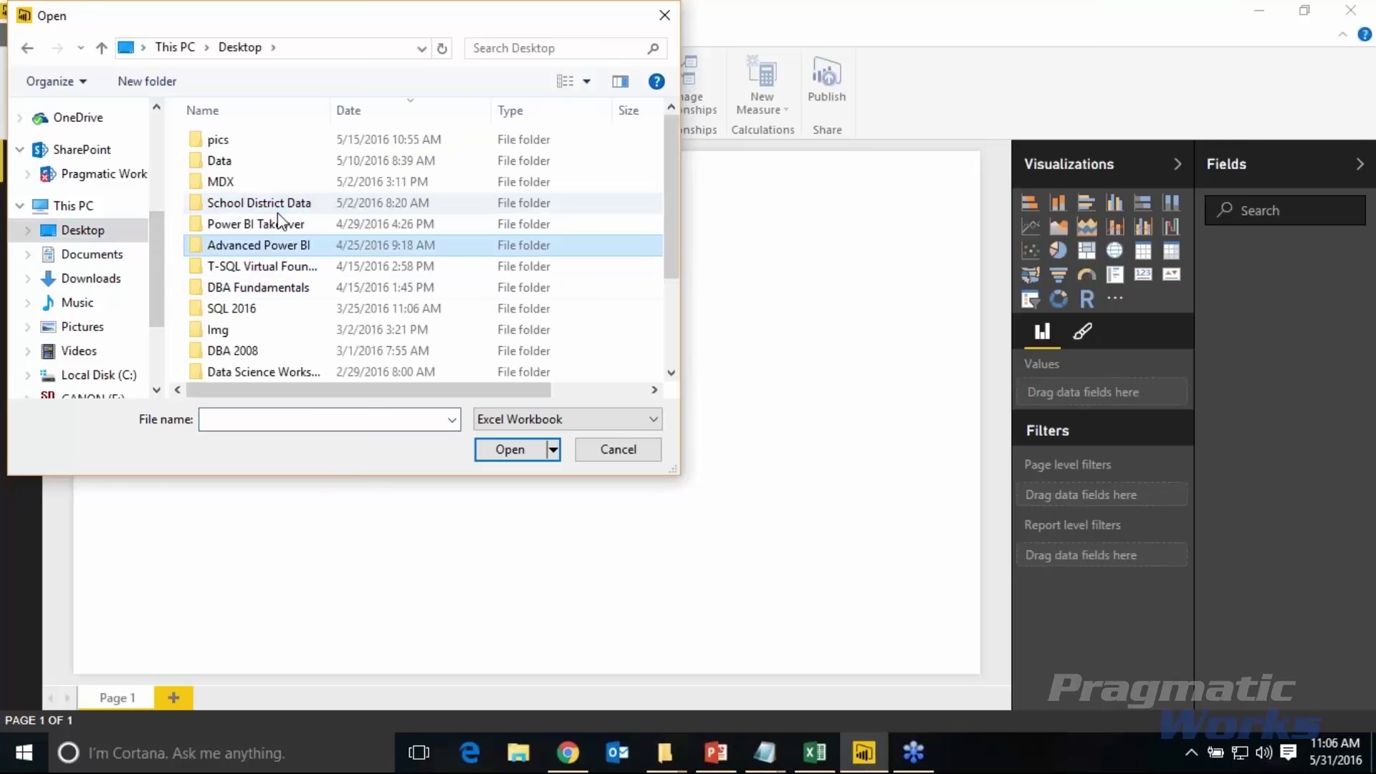
double_click(275, 249)
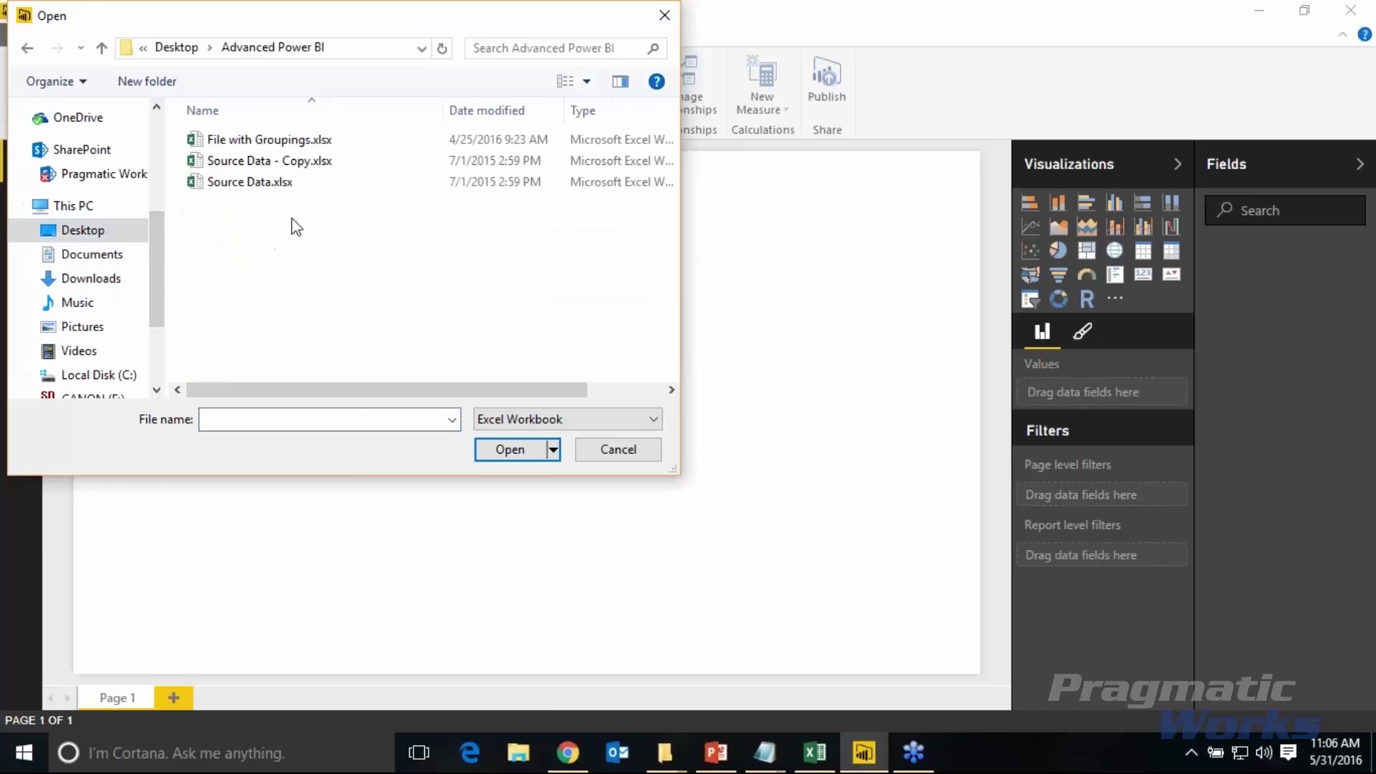
double_click(260, 141)
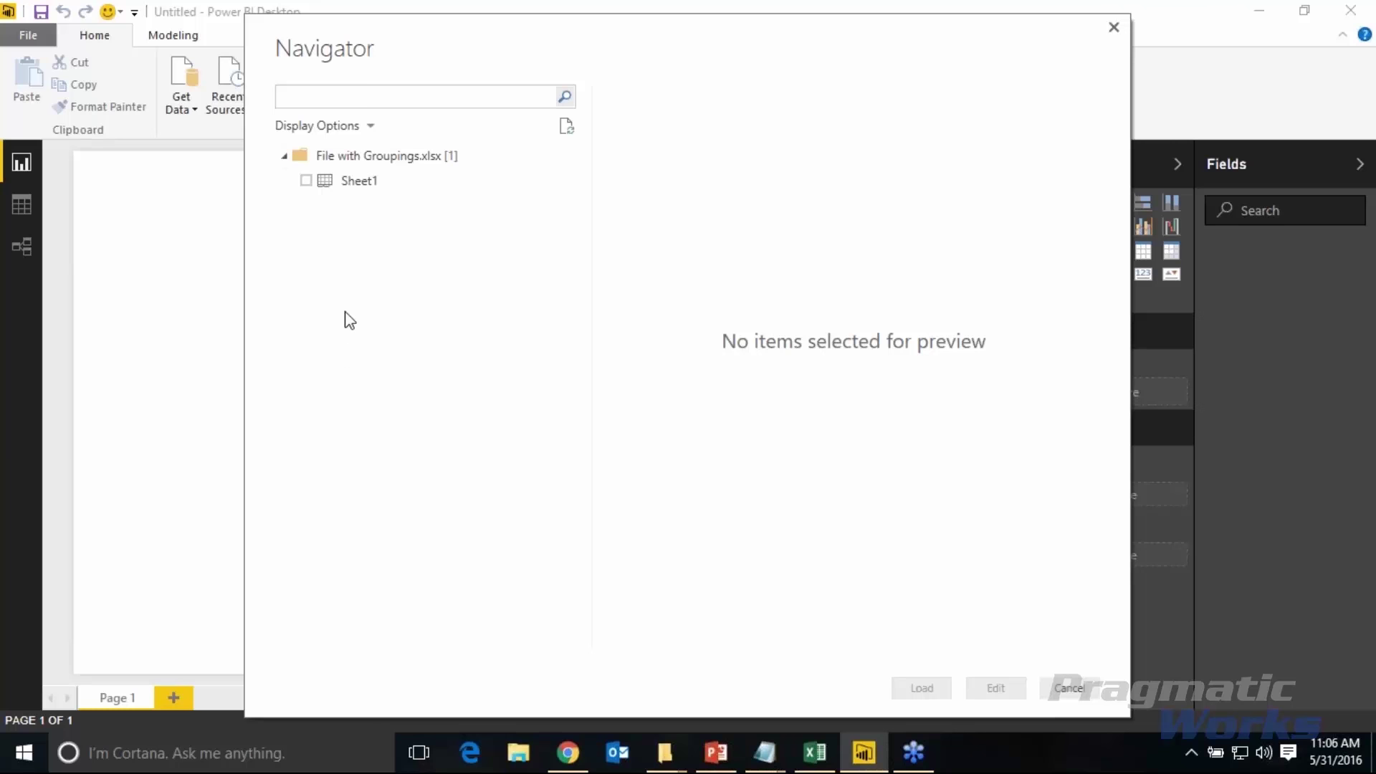
- Preview Sheet1 of the workbook, select it for import and open it for editing in the Query Editor
click(361, 183)
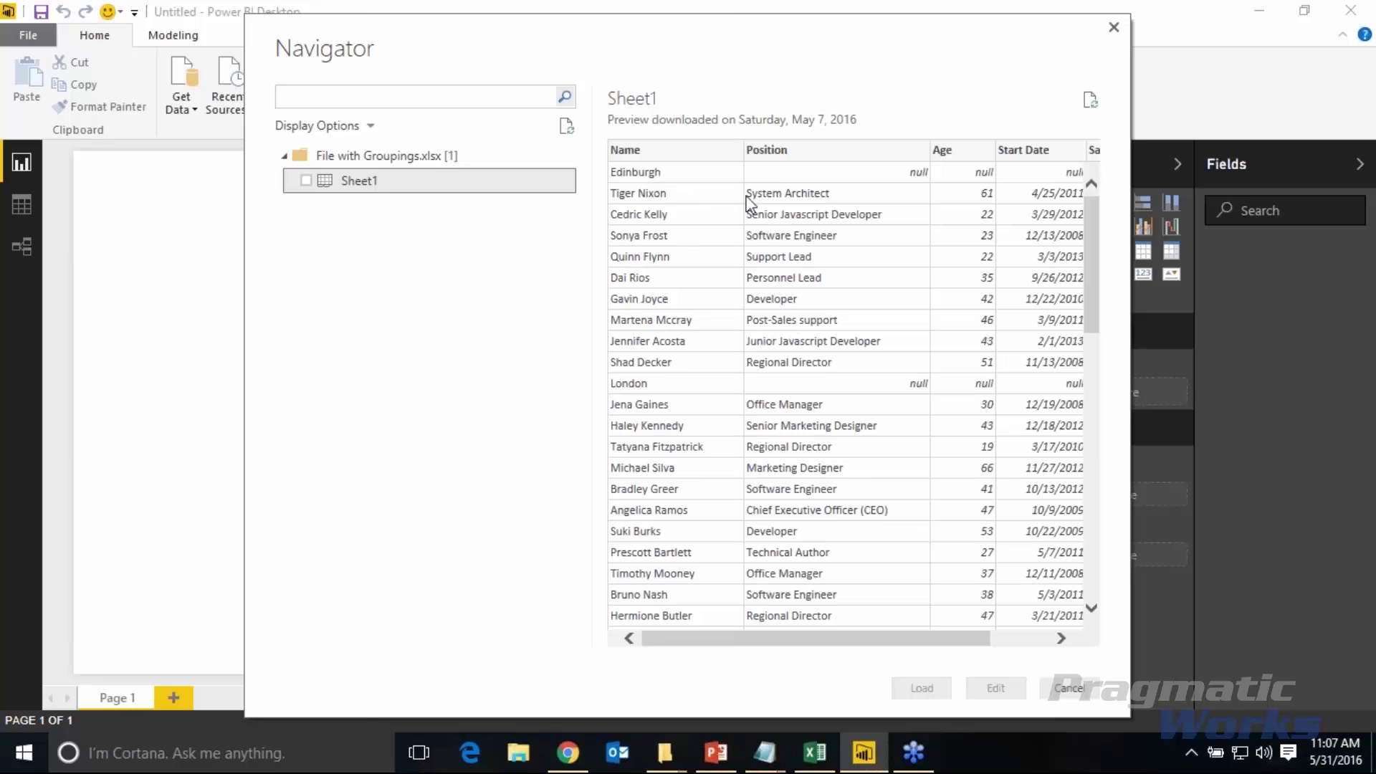
click(843, 645)
drag(842, 645, 817, 659)
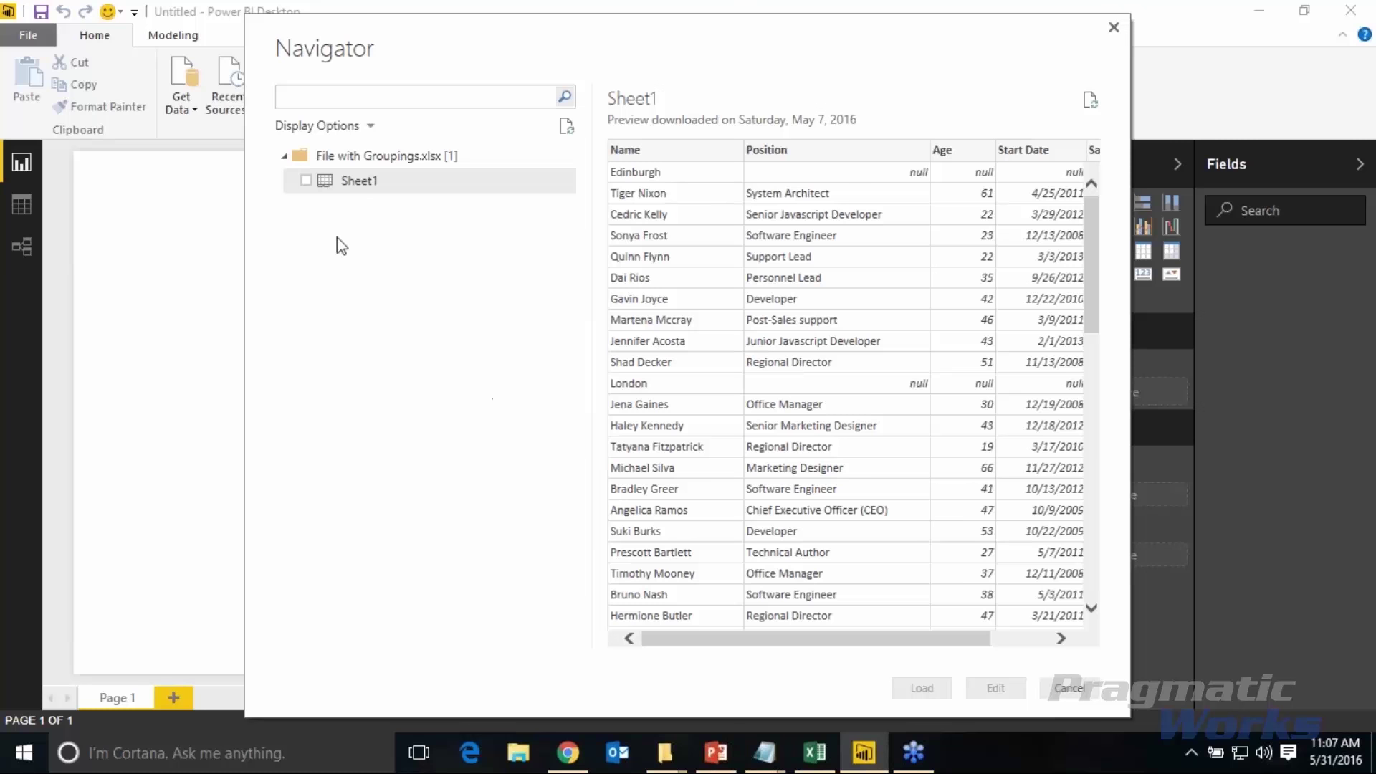
click(306, 182)
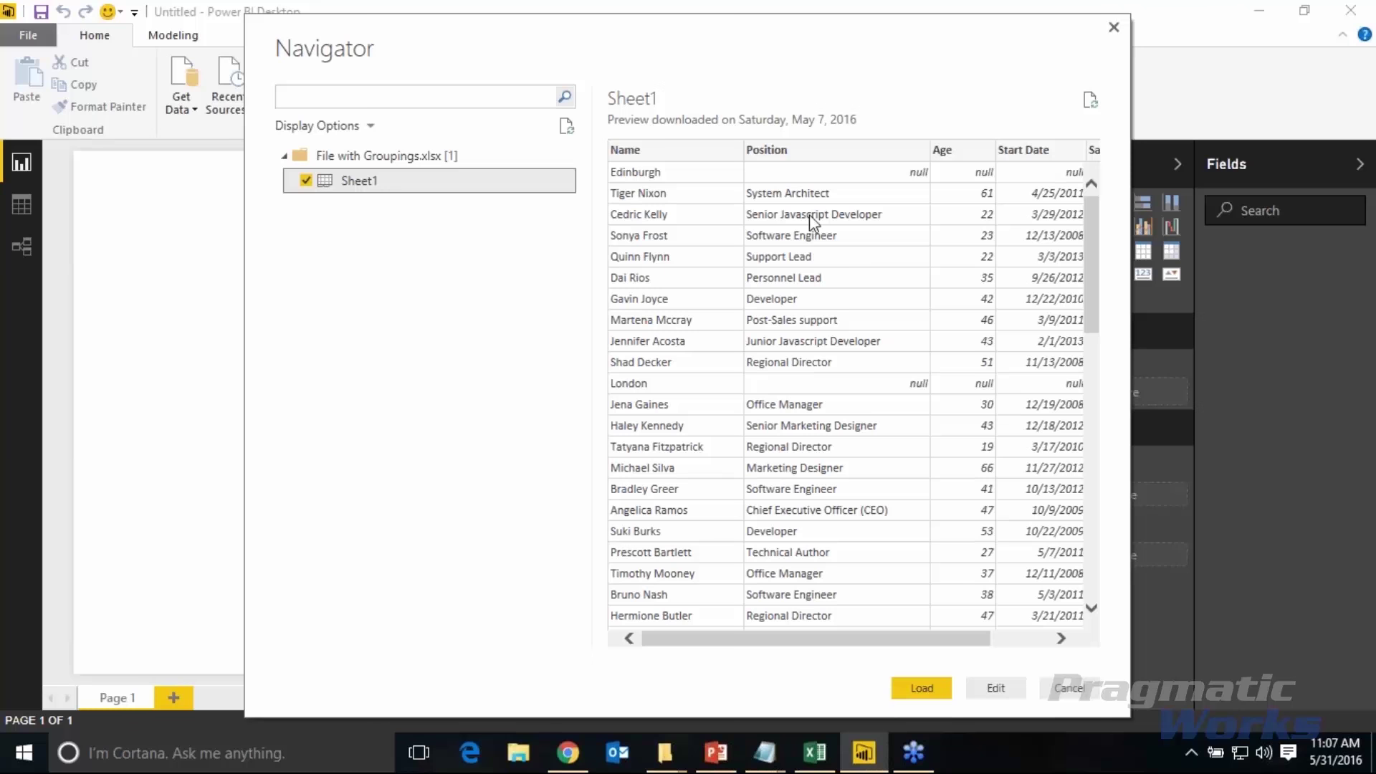
click(992, 690)
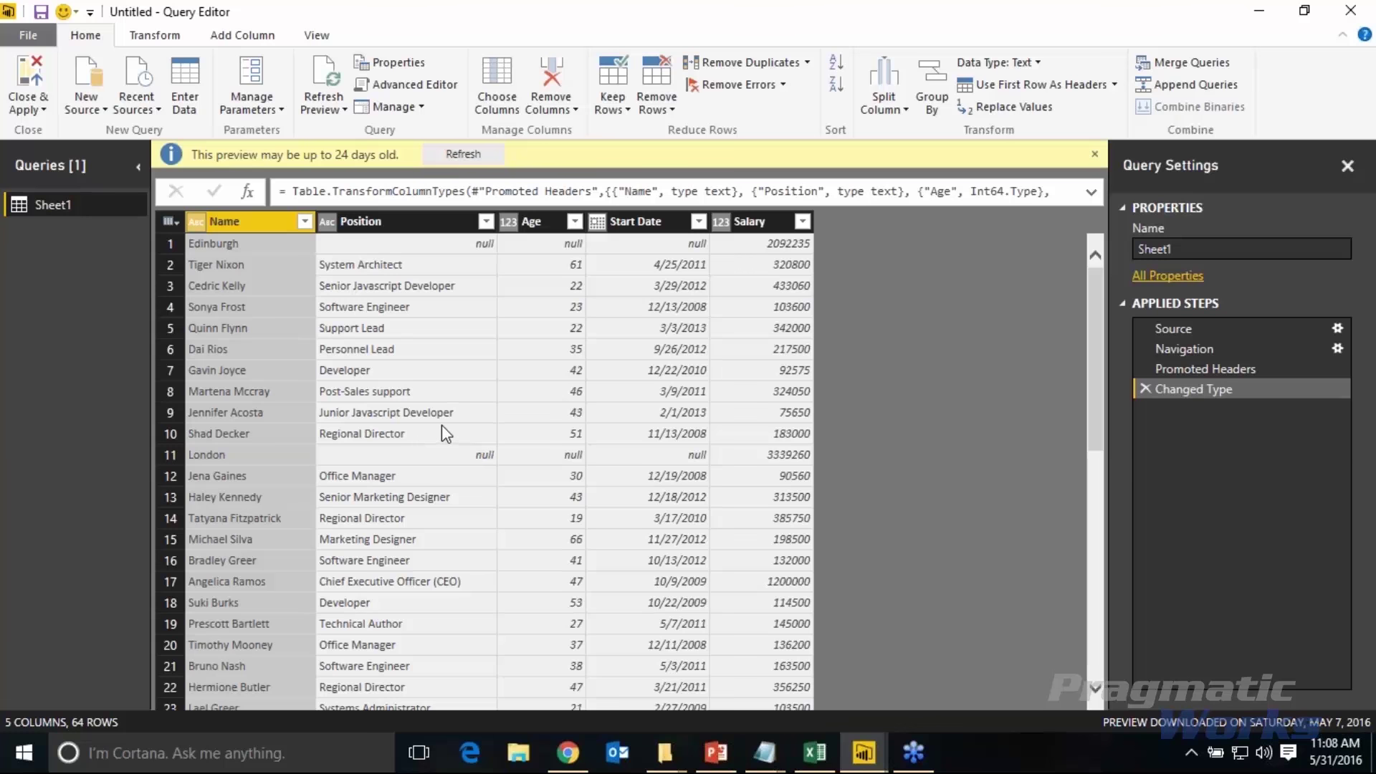
- Refresh the outdated data preview and rename the query to JobSalaries
click(446, 154)
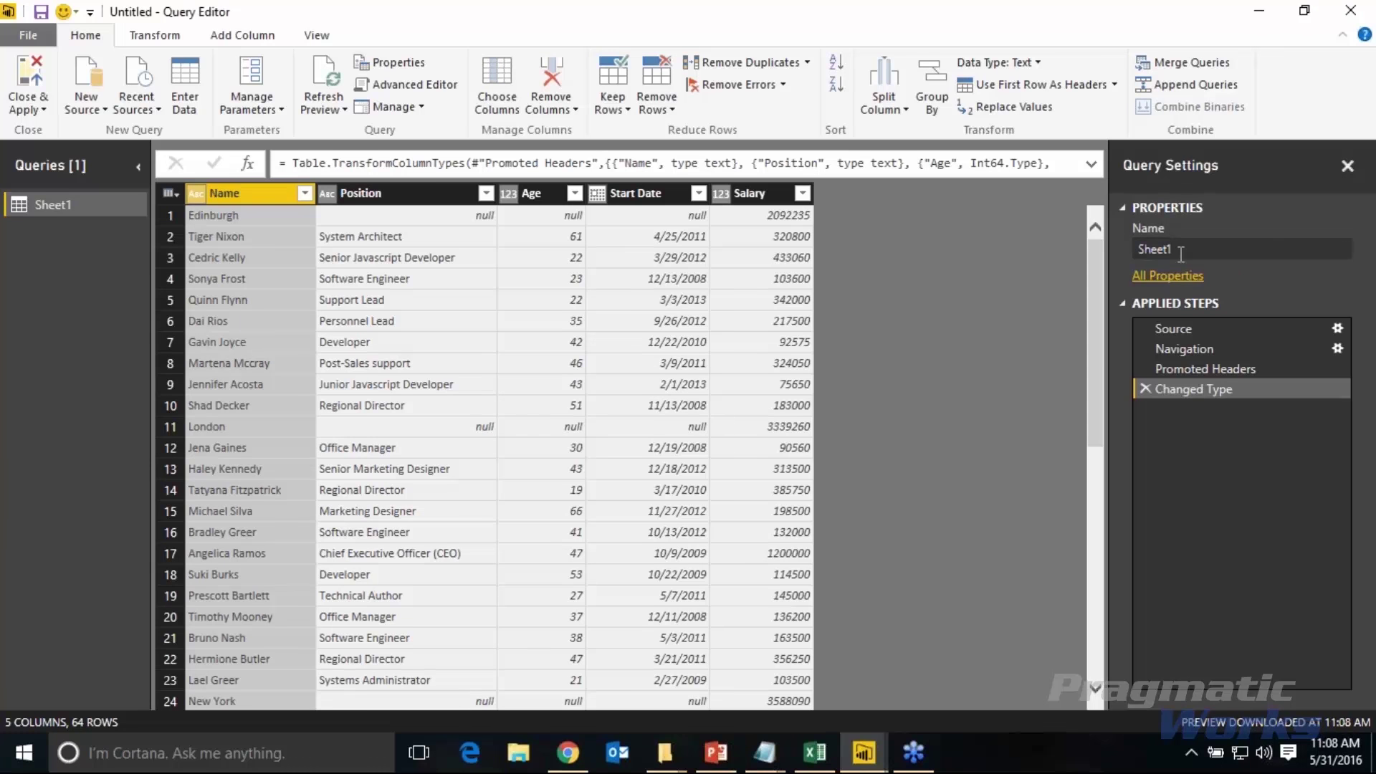
click(1221, 256)
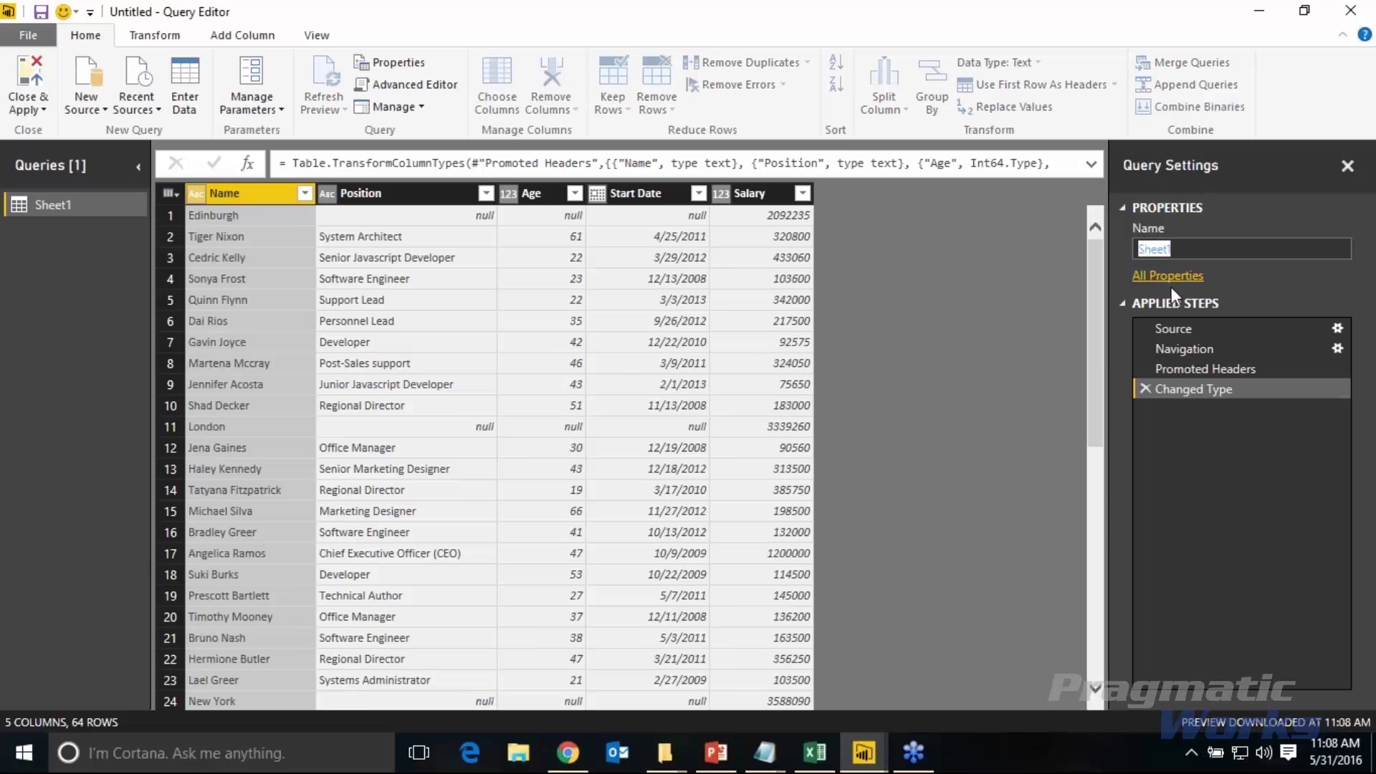
text(Jo)
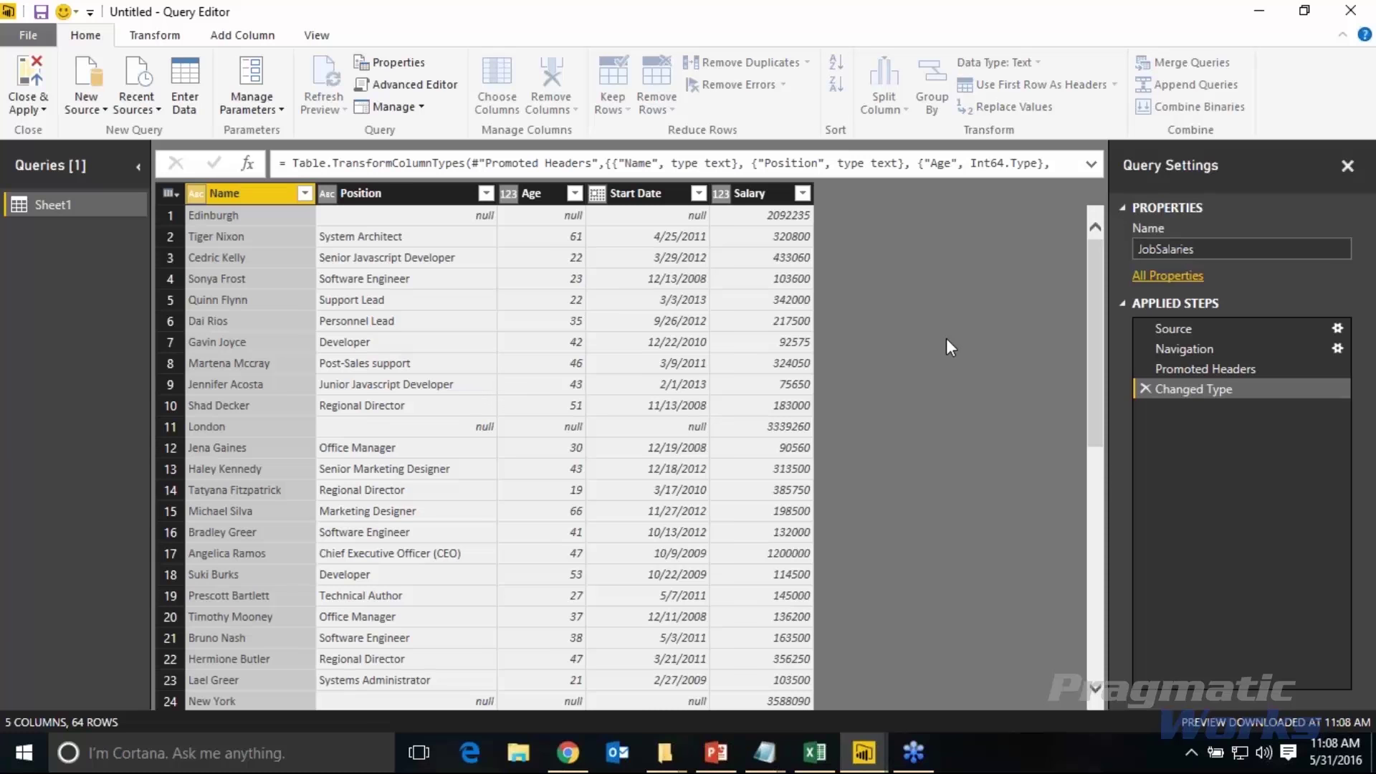
text(bSalaries)
key(Return)
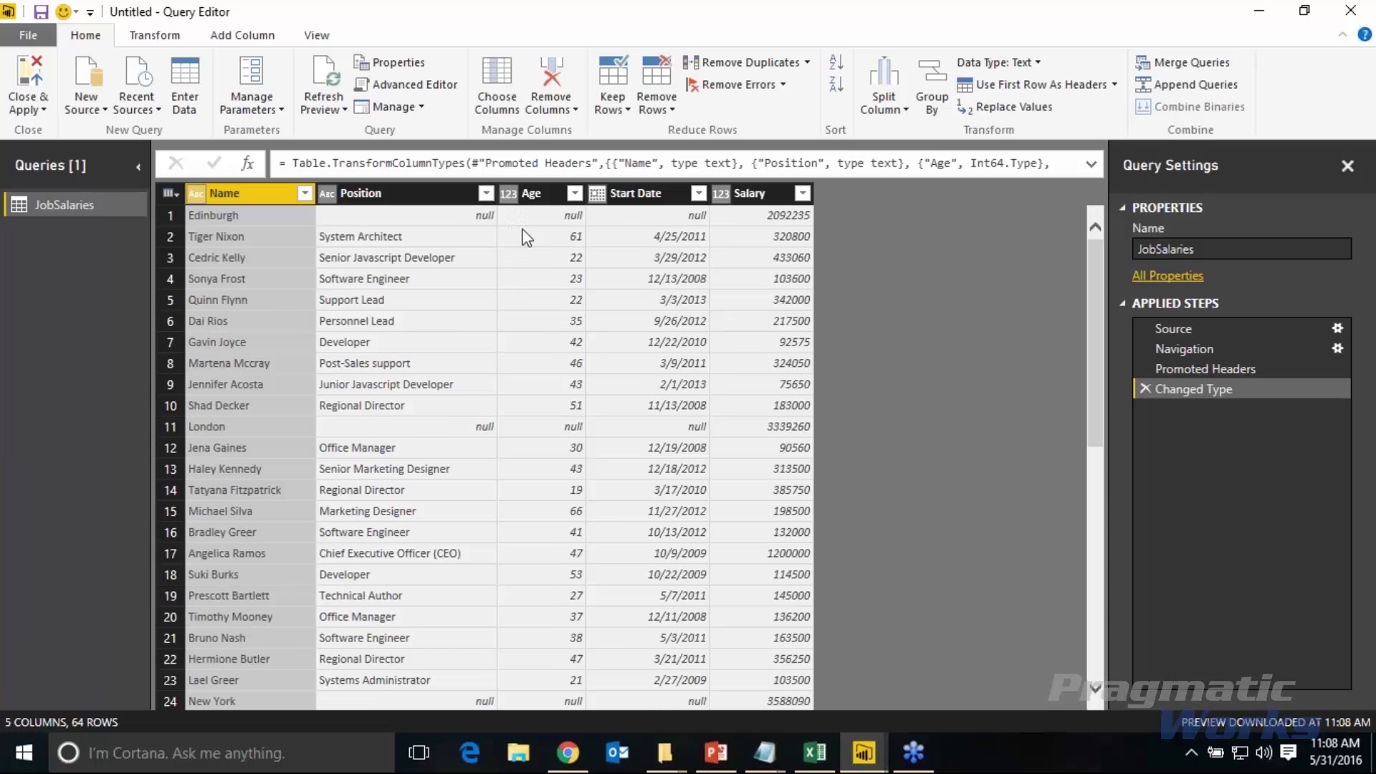
- Inspect the Edinburgh group row's values and its Name cell
click(174, 215)
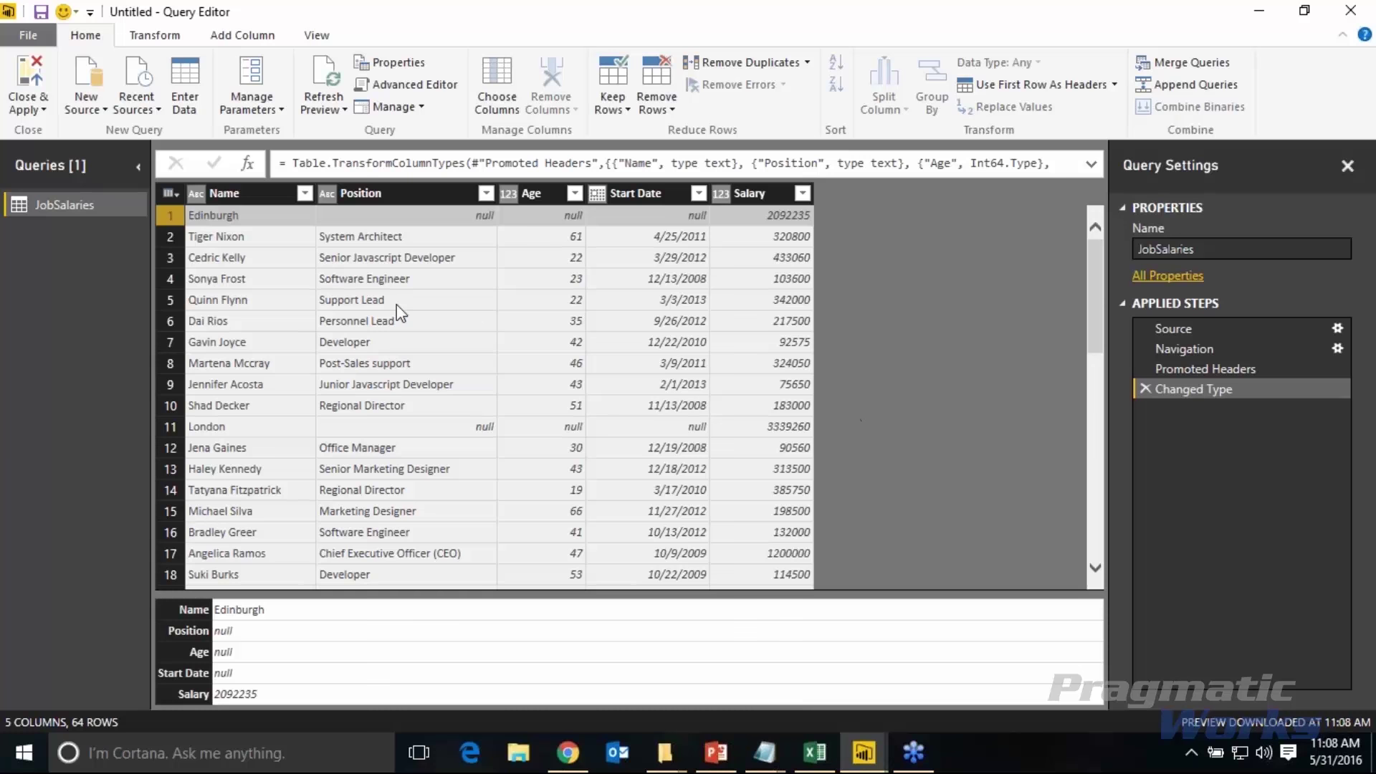
click(260, 218)
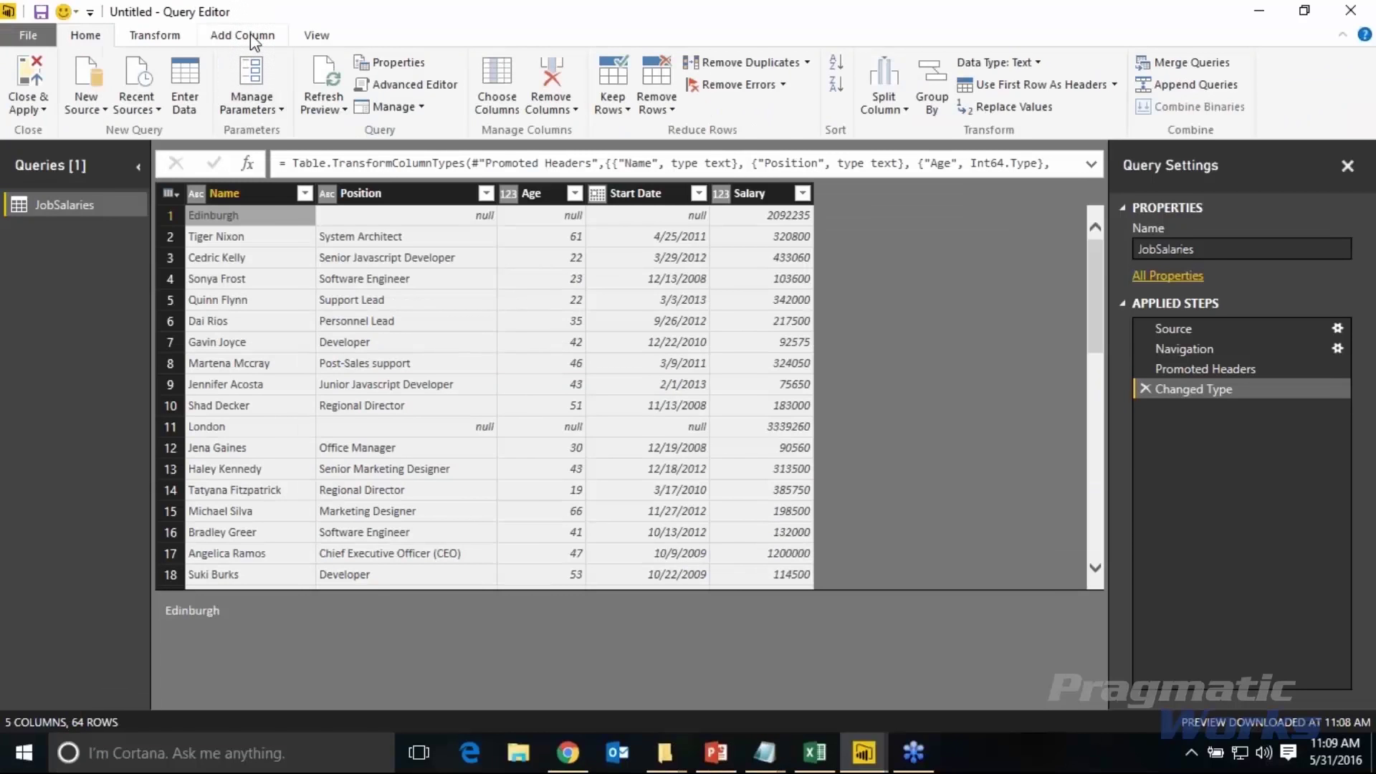
- Start a custom column in the JobSalaries query and name it City
click(247, 36)
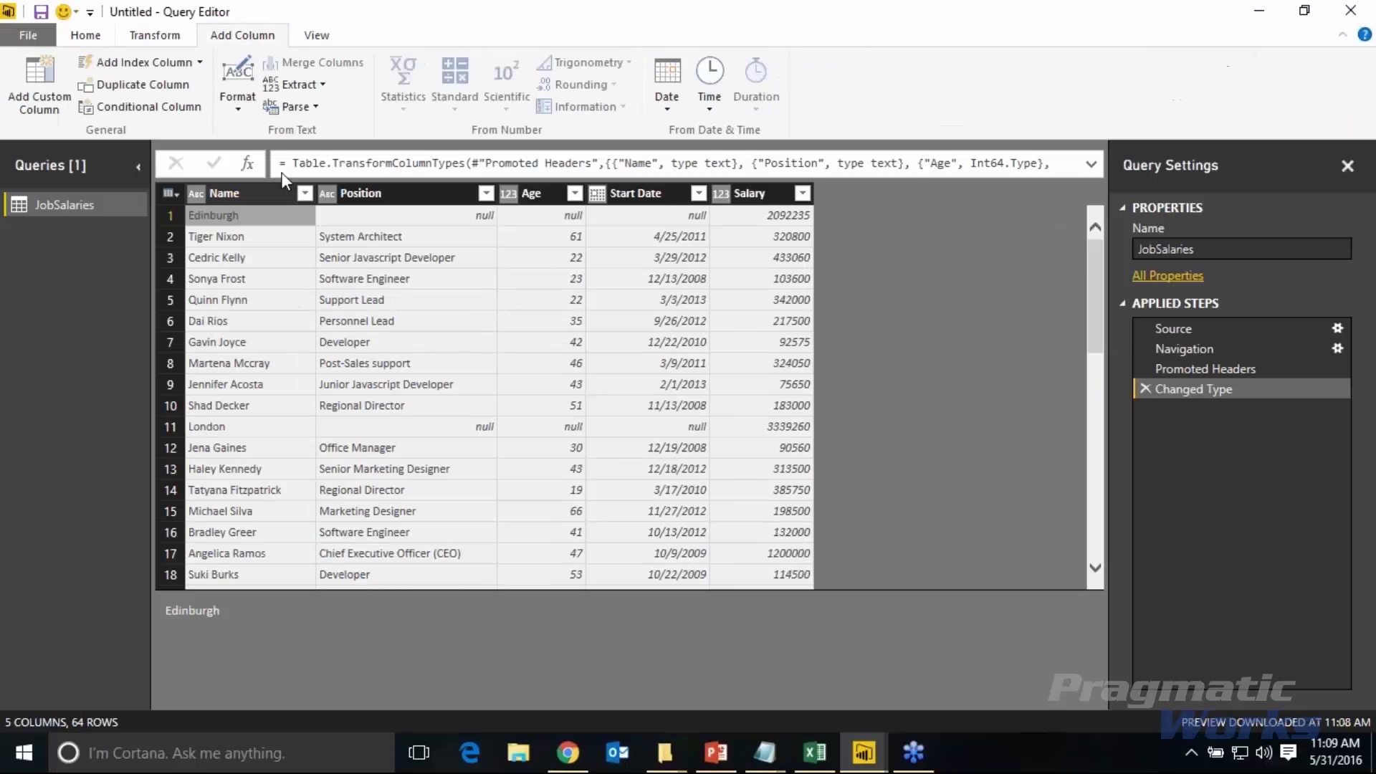
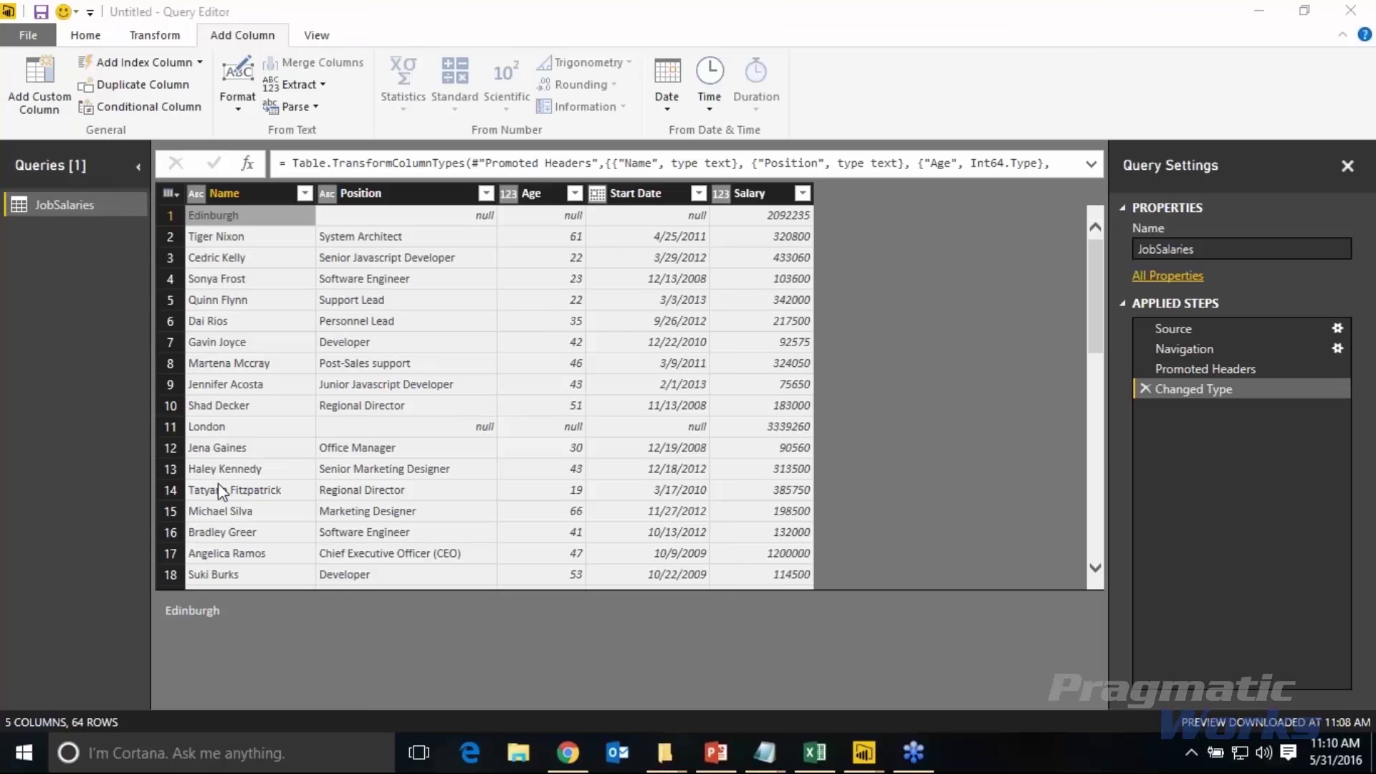
click(202, 63)
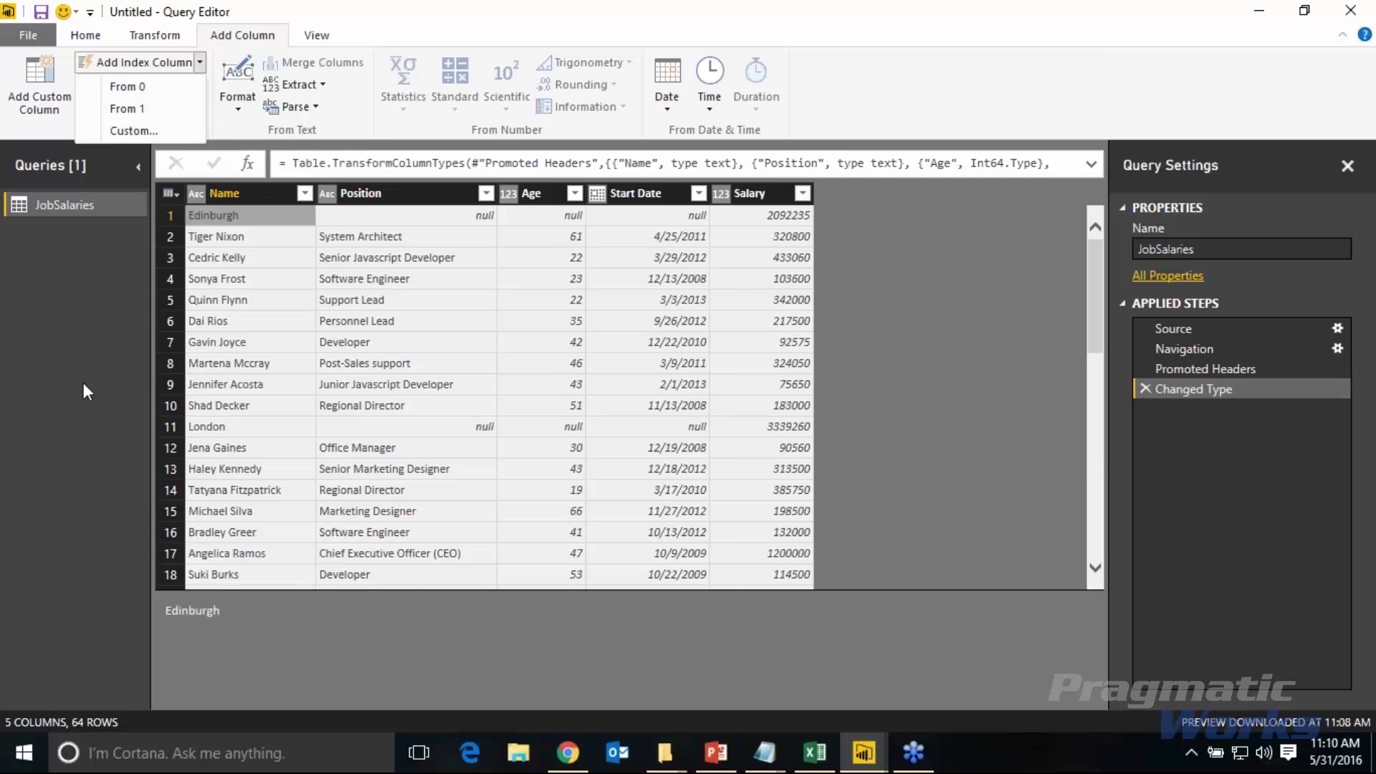
key(Escape)
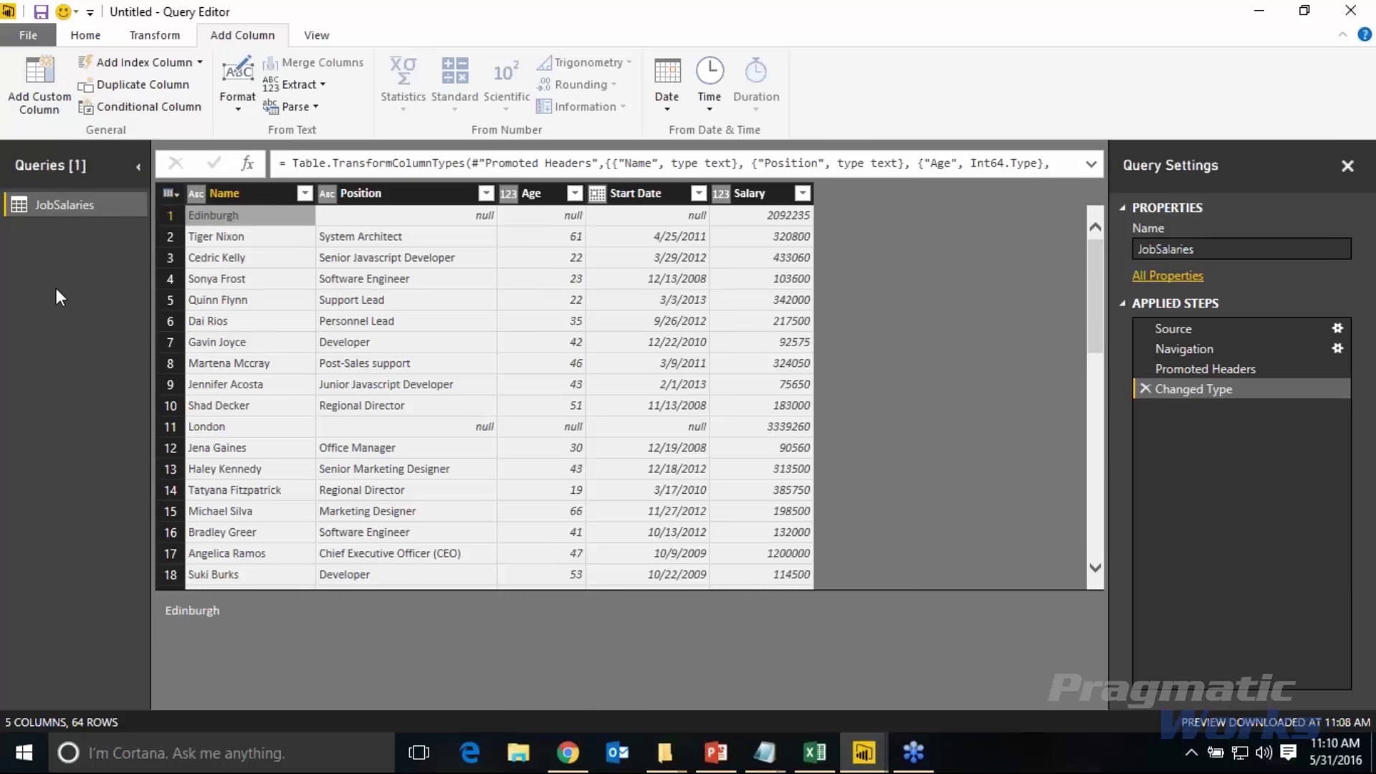
click(32, 108)
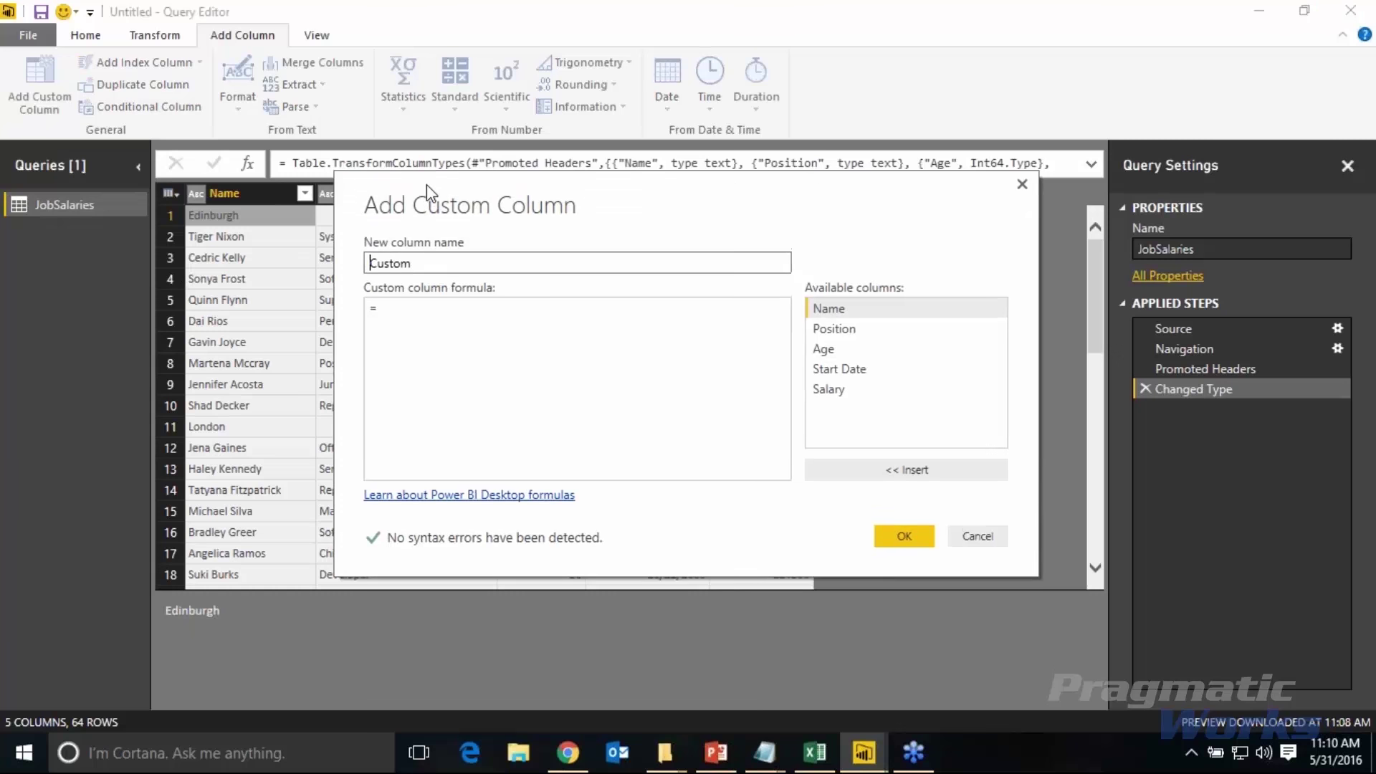
drag(419, 205, 257, 284)
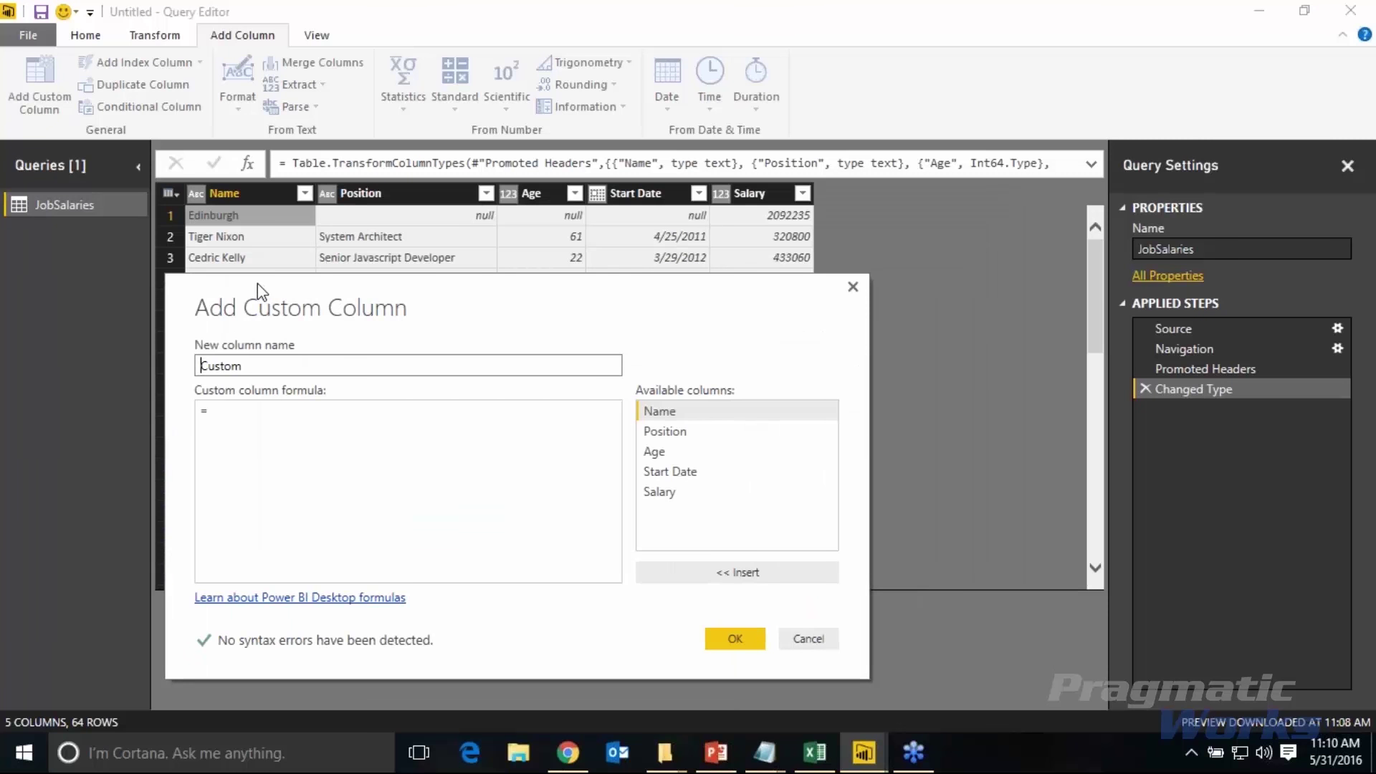
double_click(258, 365)
text(Ciu)
key(BackSpace)
text(ty)
key(Tab)
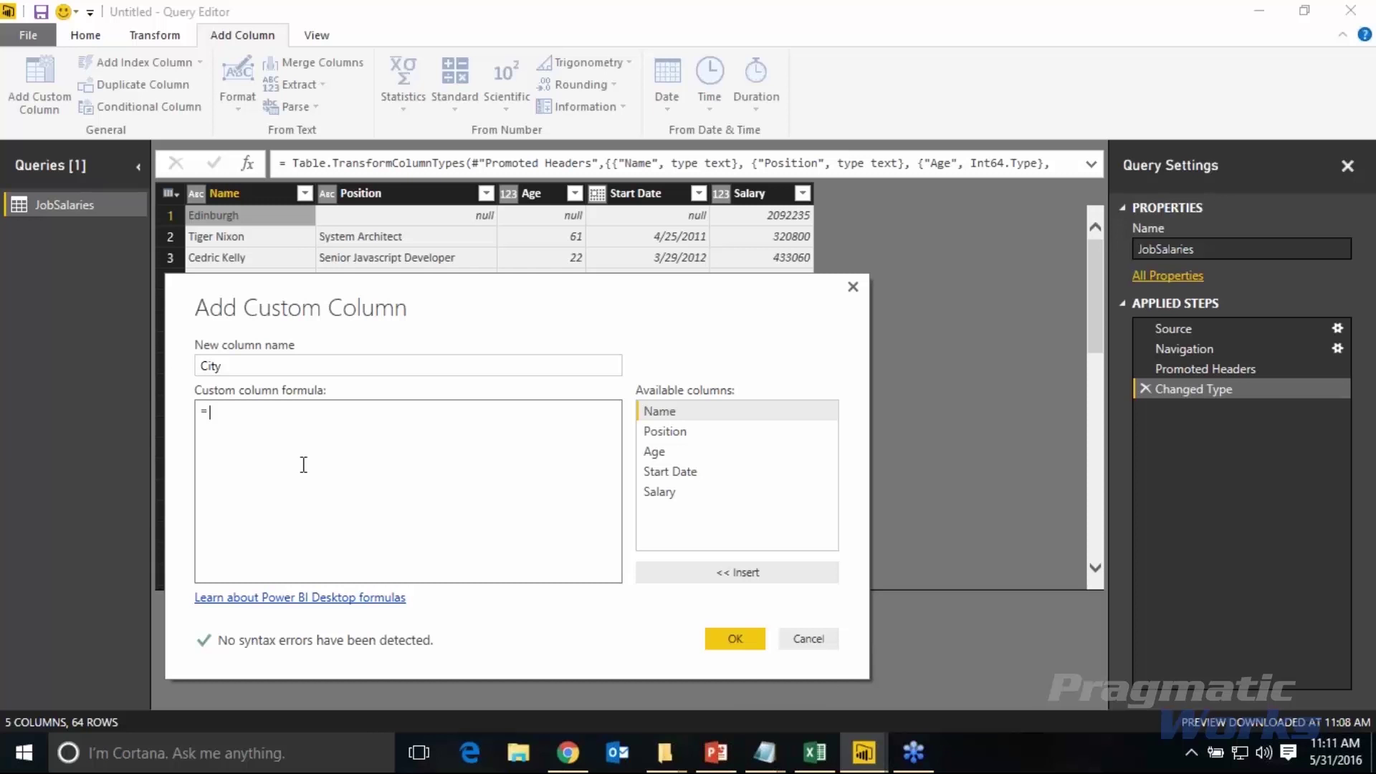
- Enter the City column formula "if [Position] is null then [Name] else null" and create the column
text(if)
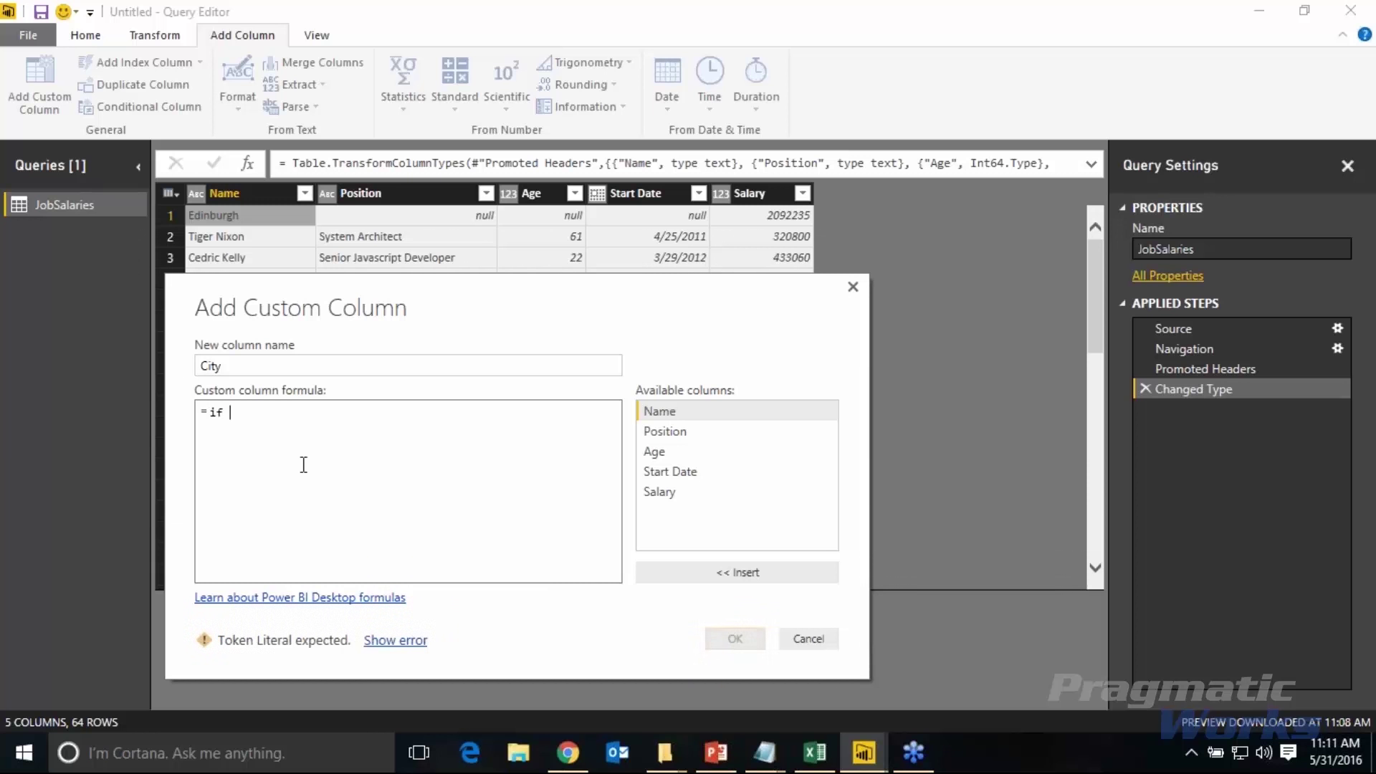
click(677, 435)
double_click(679, 433)
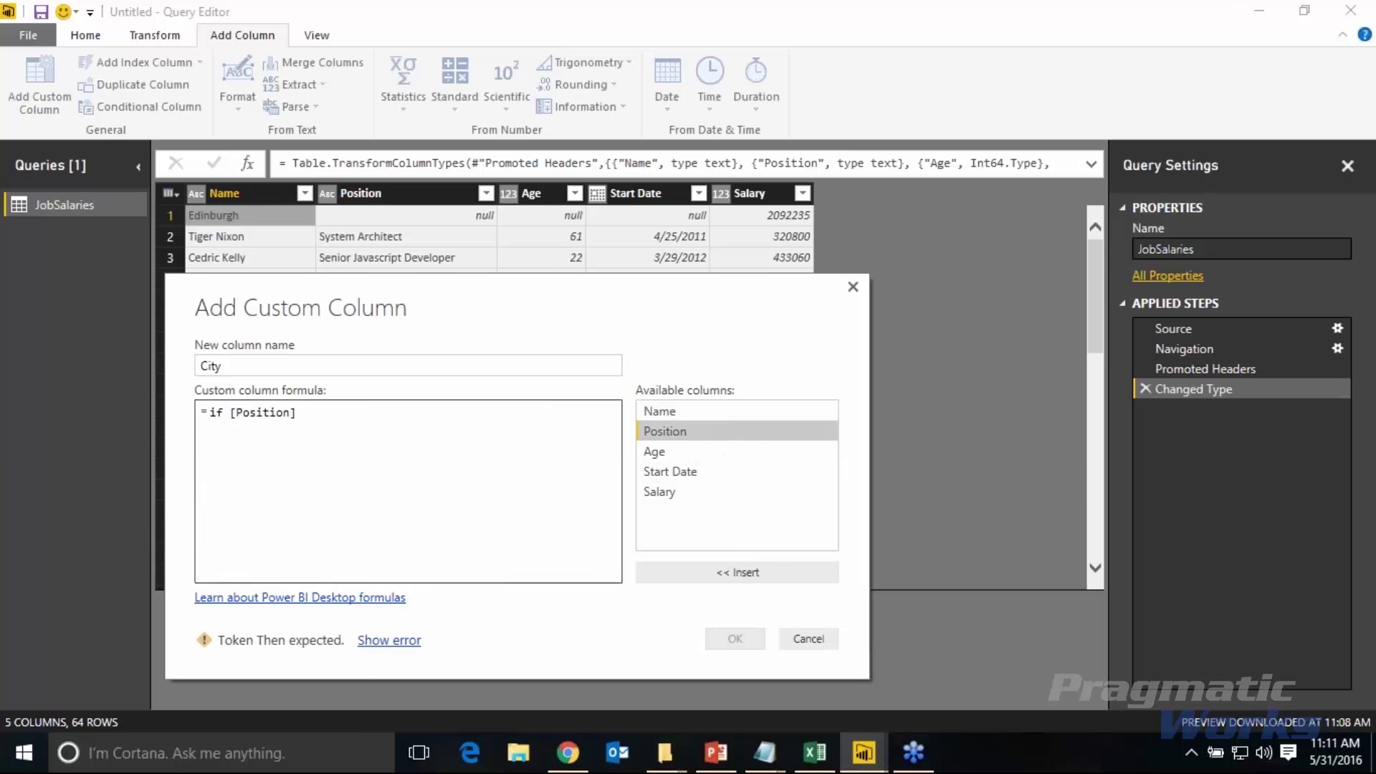
click(432, 416)
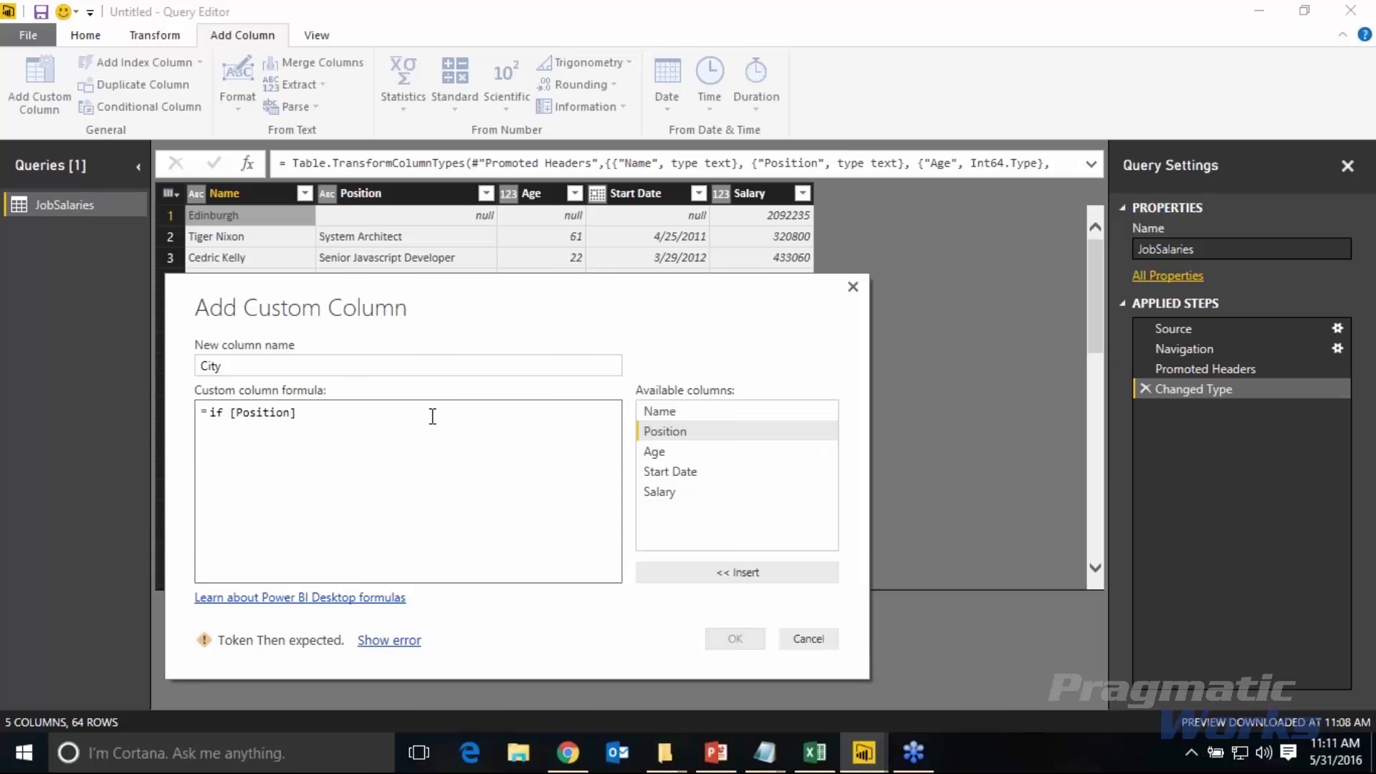
text(is null then)
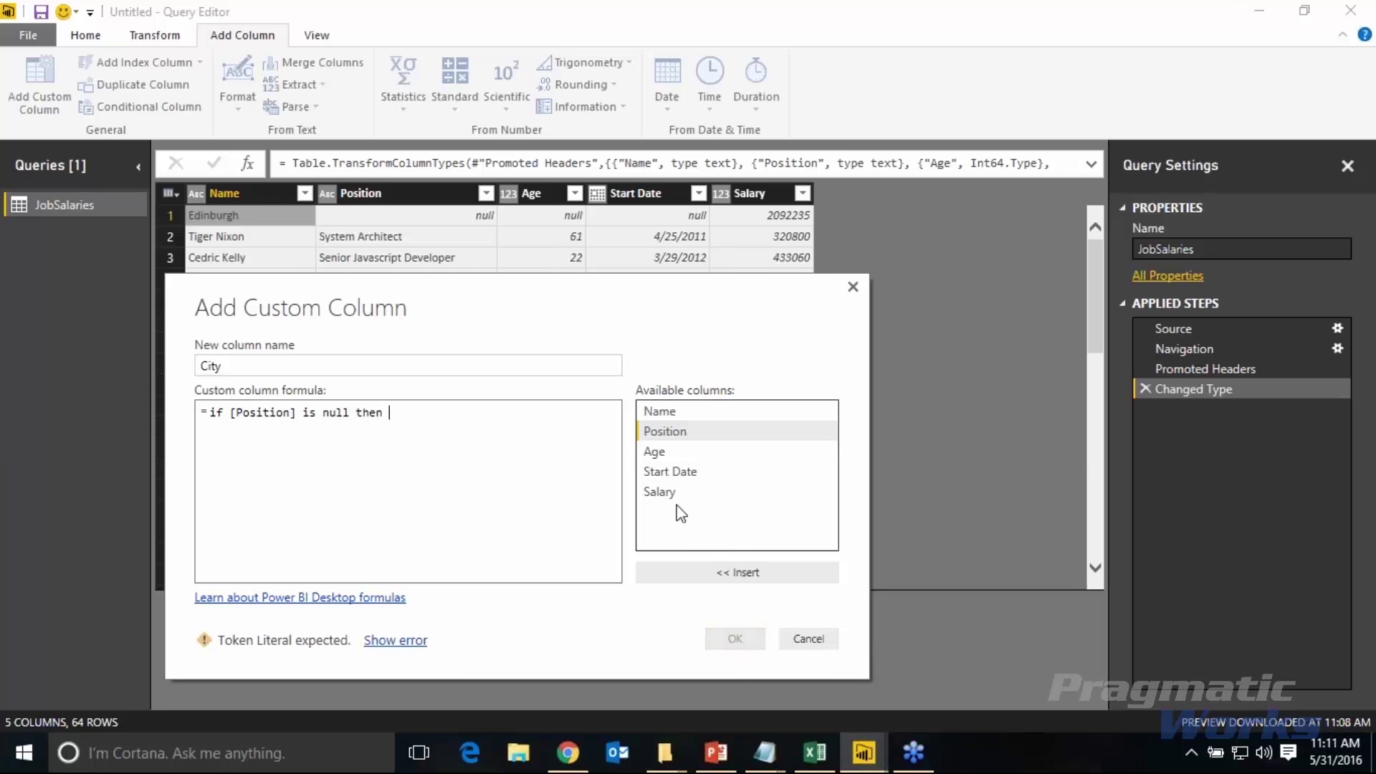
double_click(682, 415)
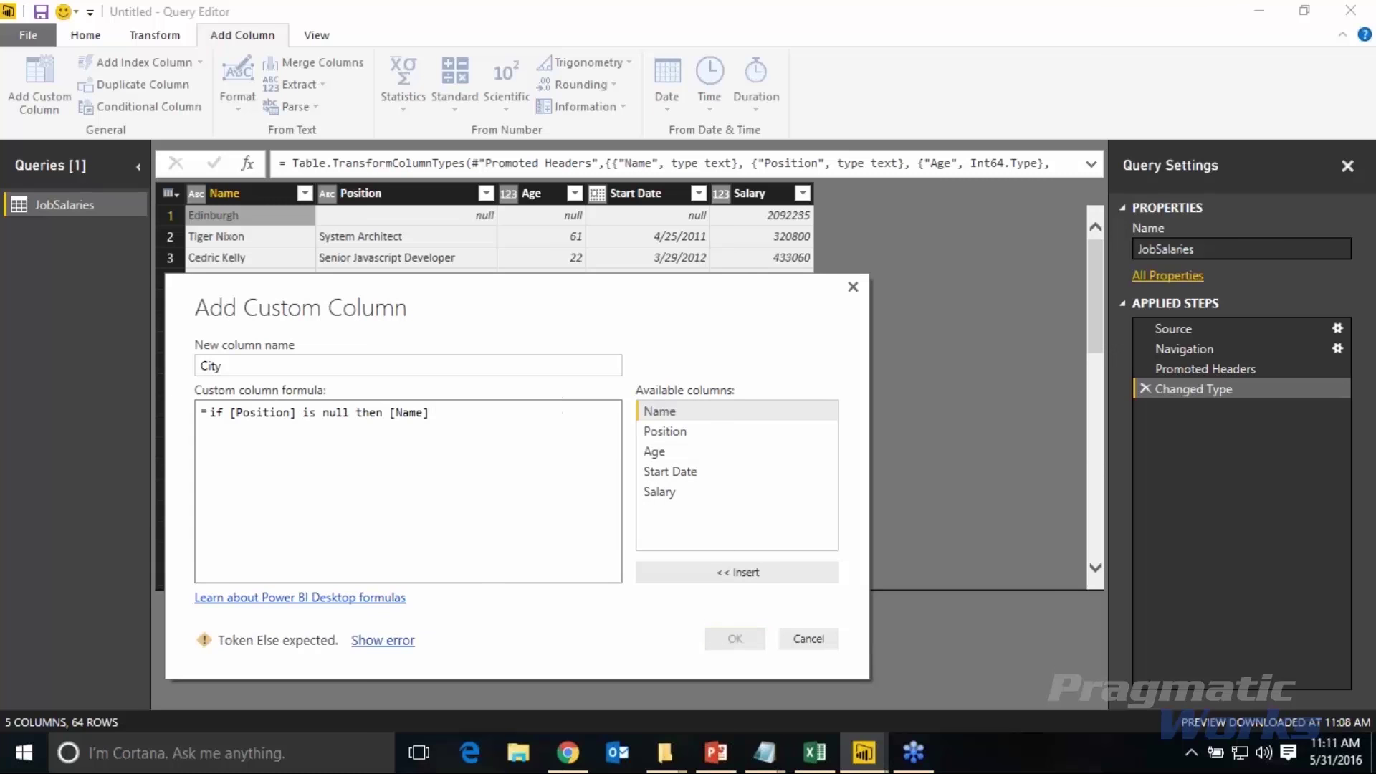
text(else null)
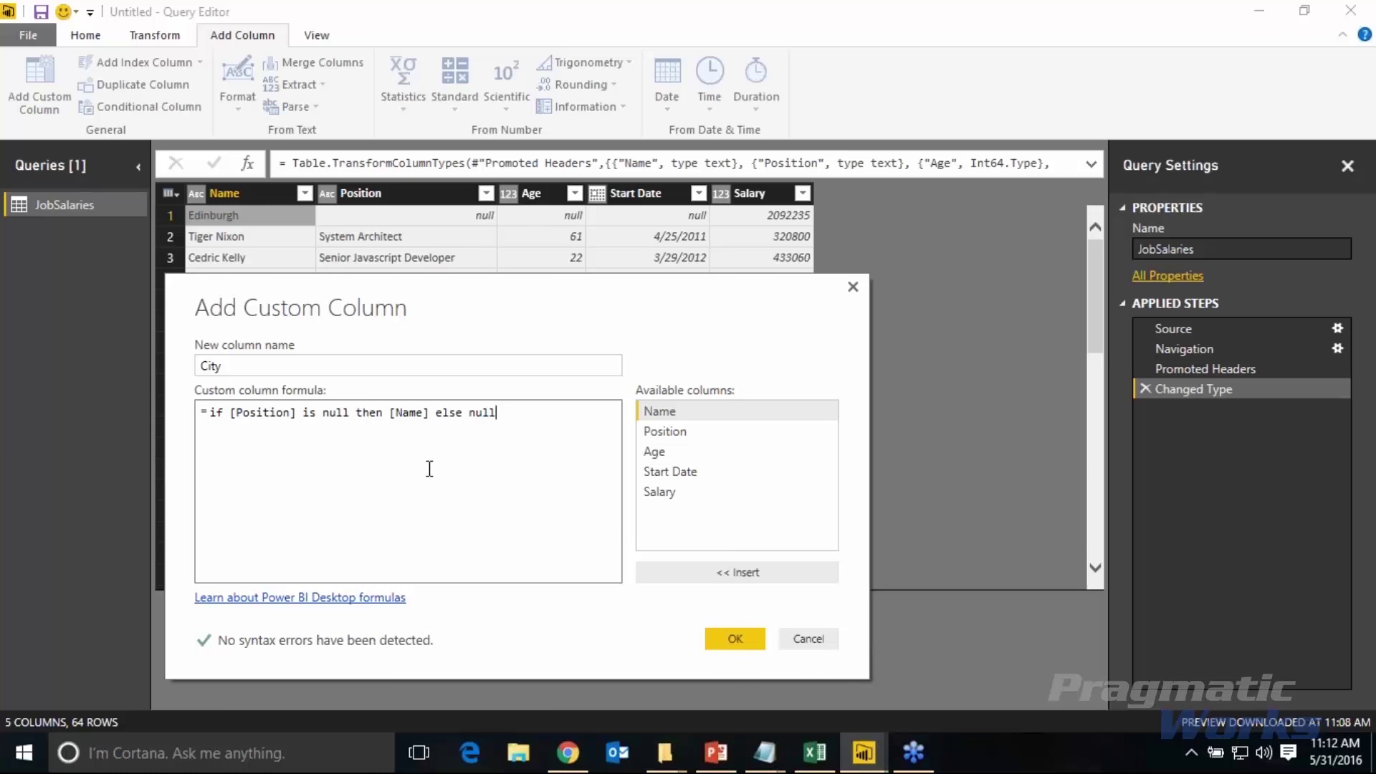
double_click(417, 414)
key(ctrl+a)
click(521, 430)
click(733, 638)
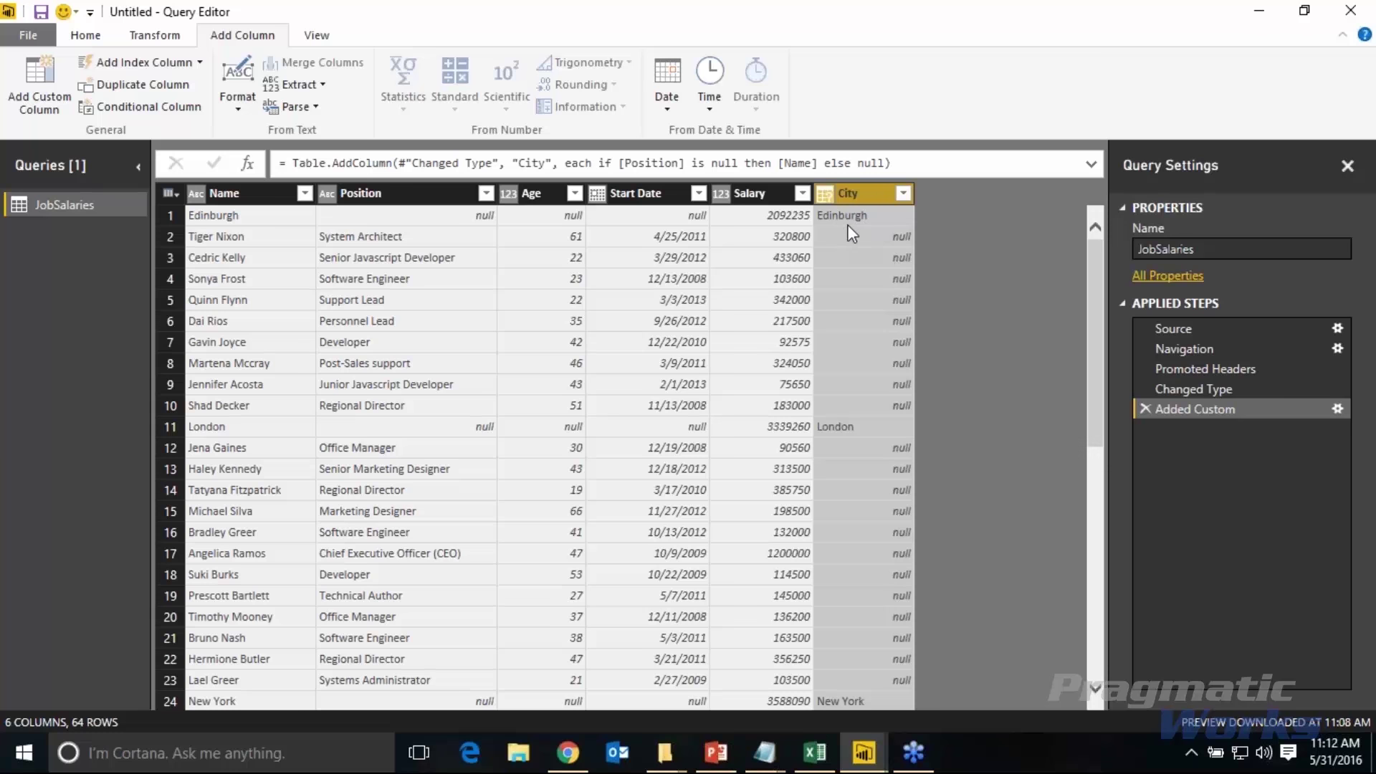
click(870, 218)
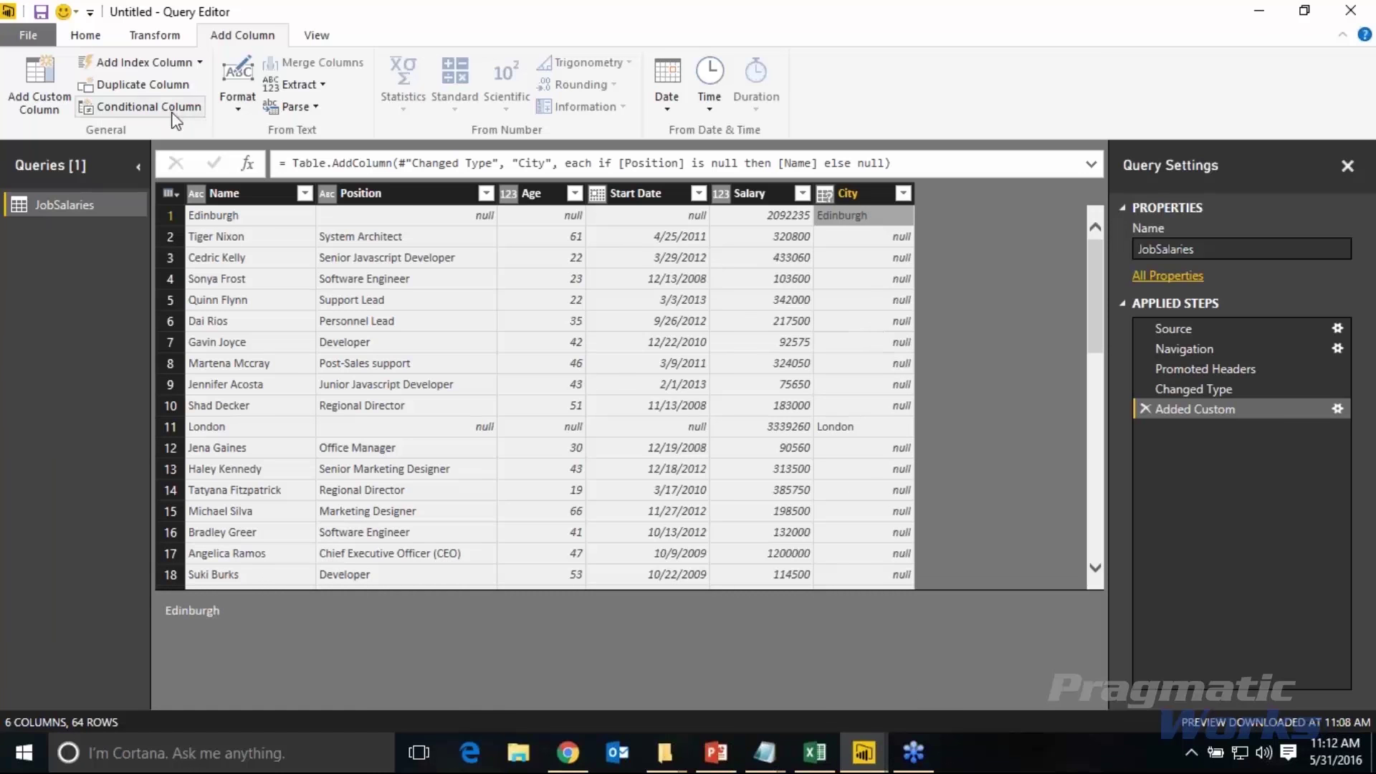
- Start a conditional column whose rule outputs the Name column when Position equals null
click(136, 108)
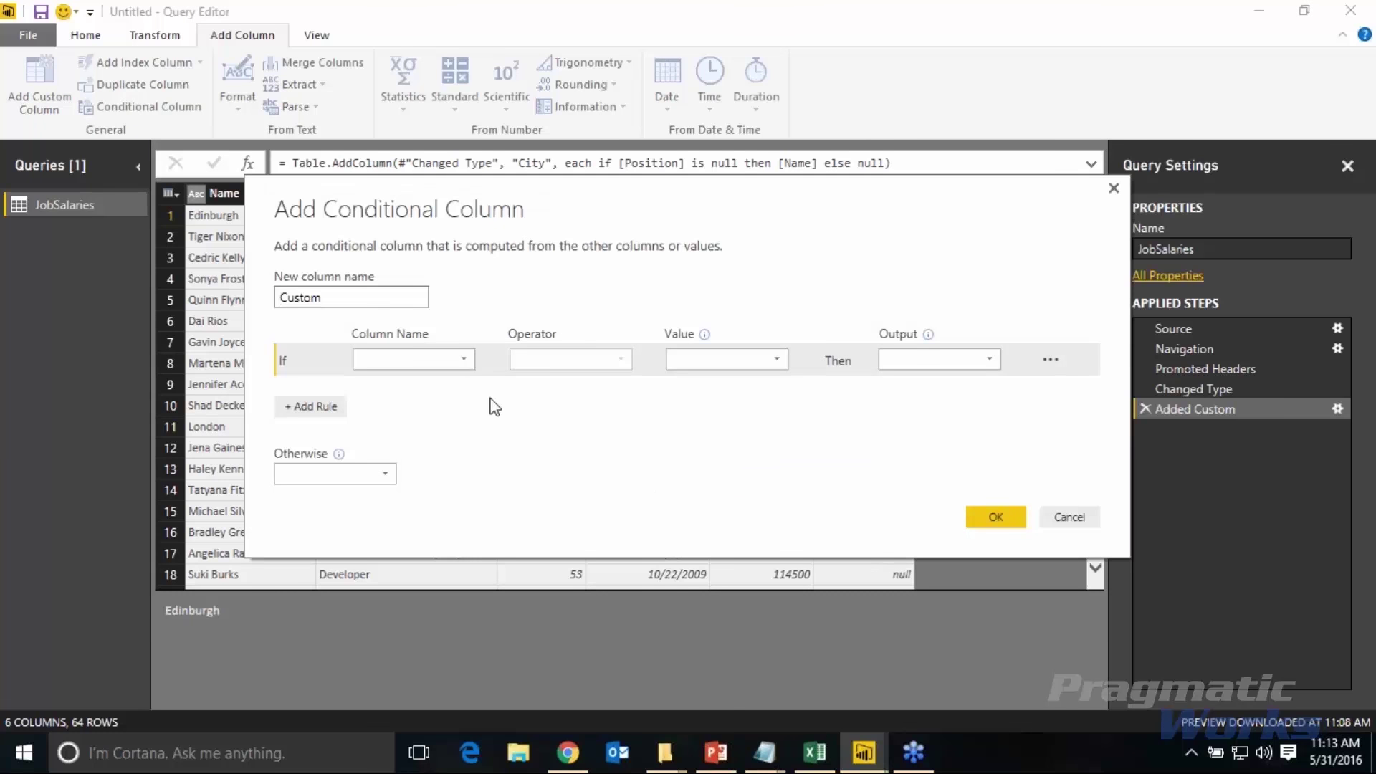
click(460, 362)
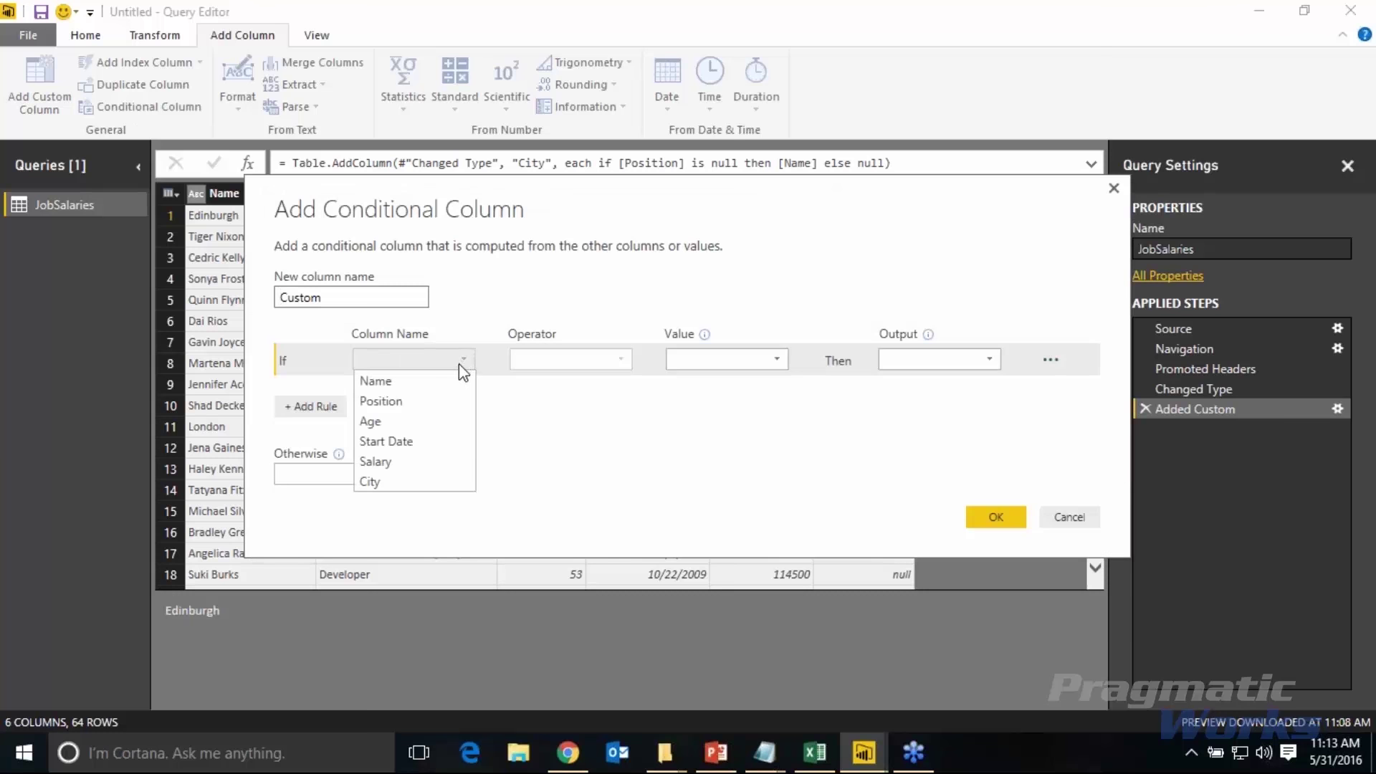
click(454, 401)
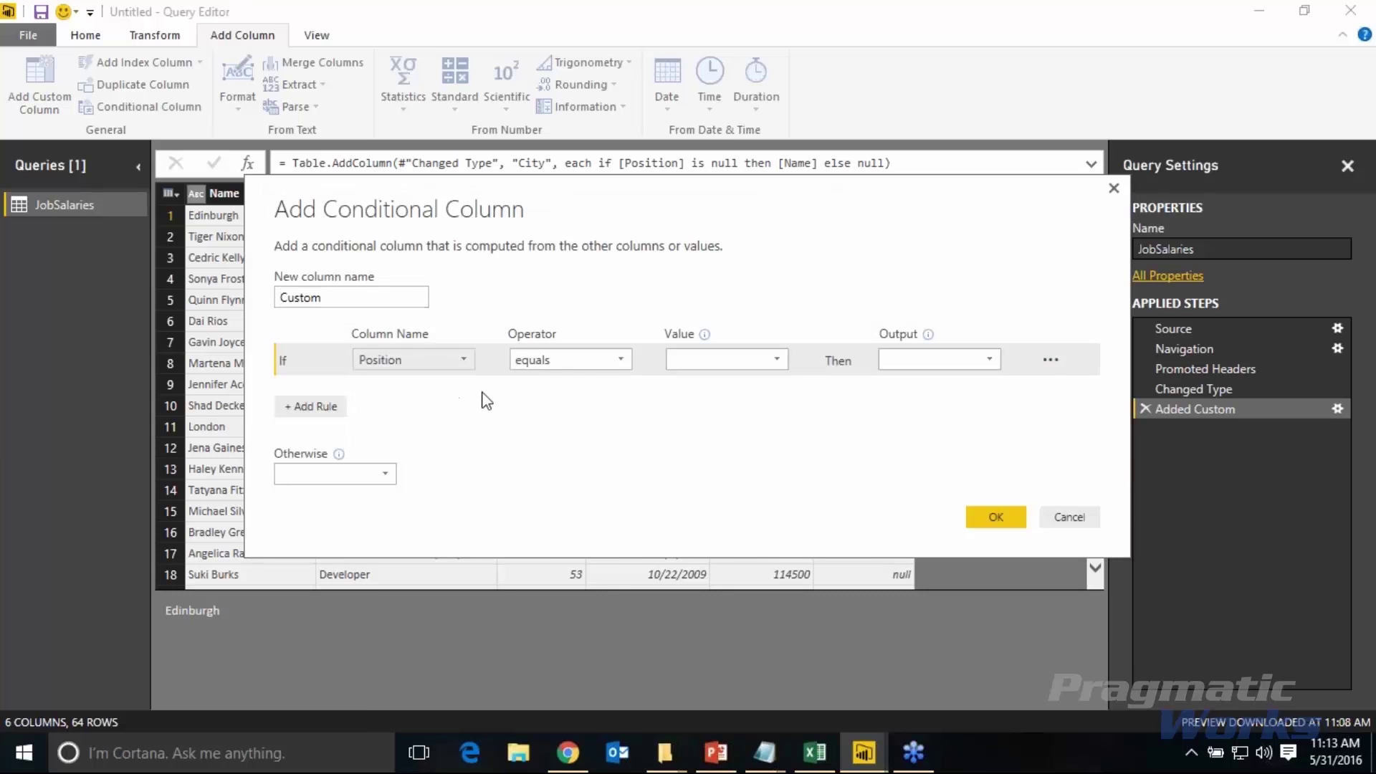
click(610, 364)
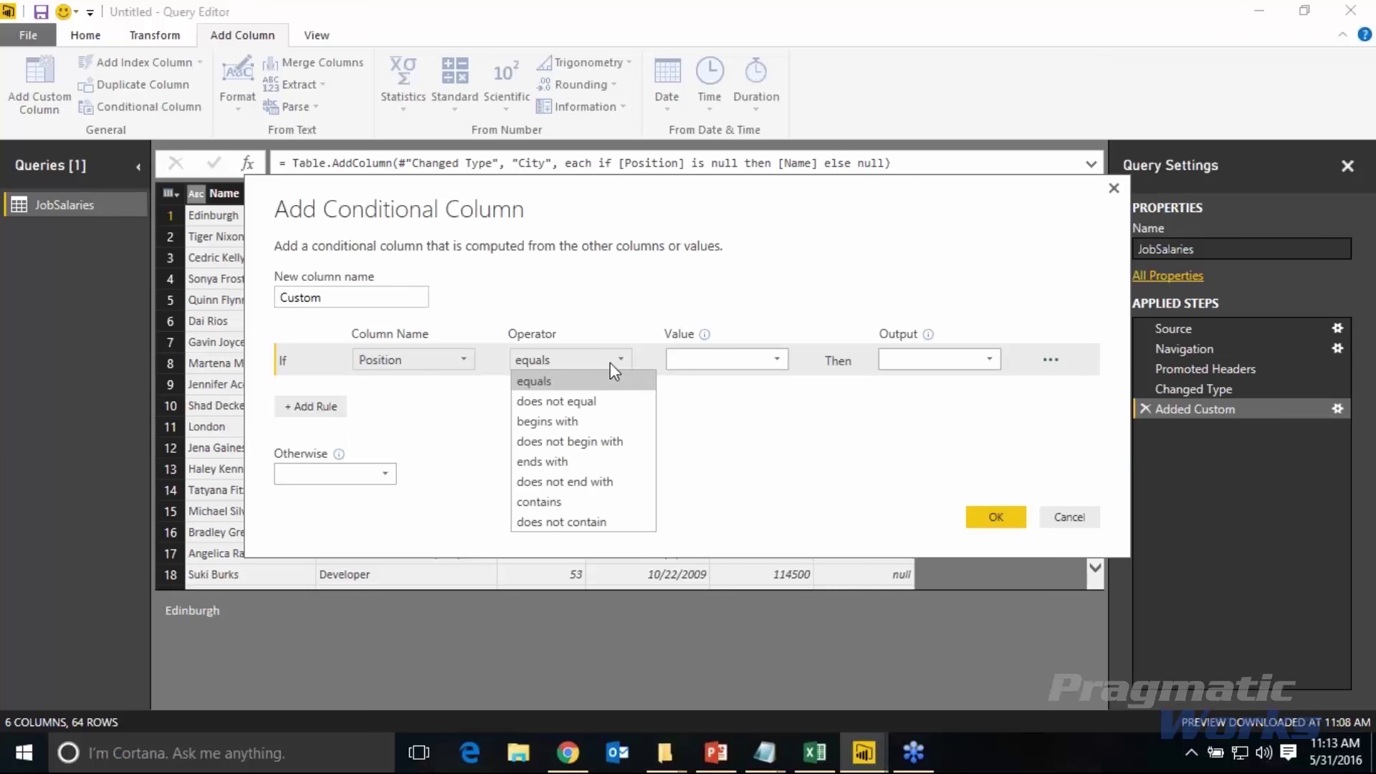
click(723, 364)
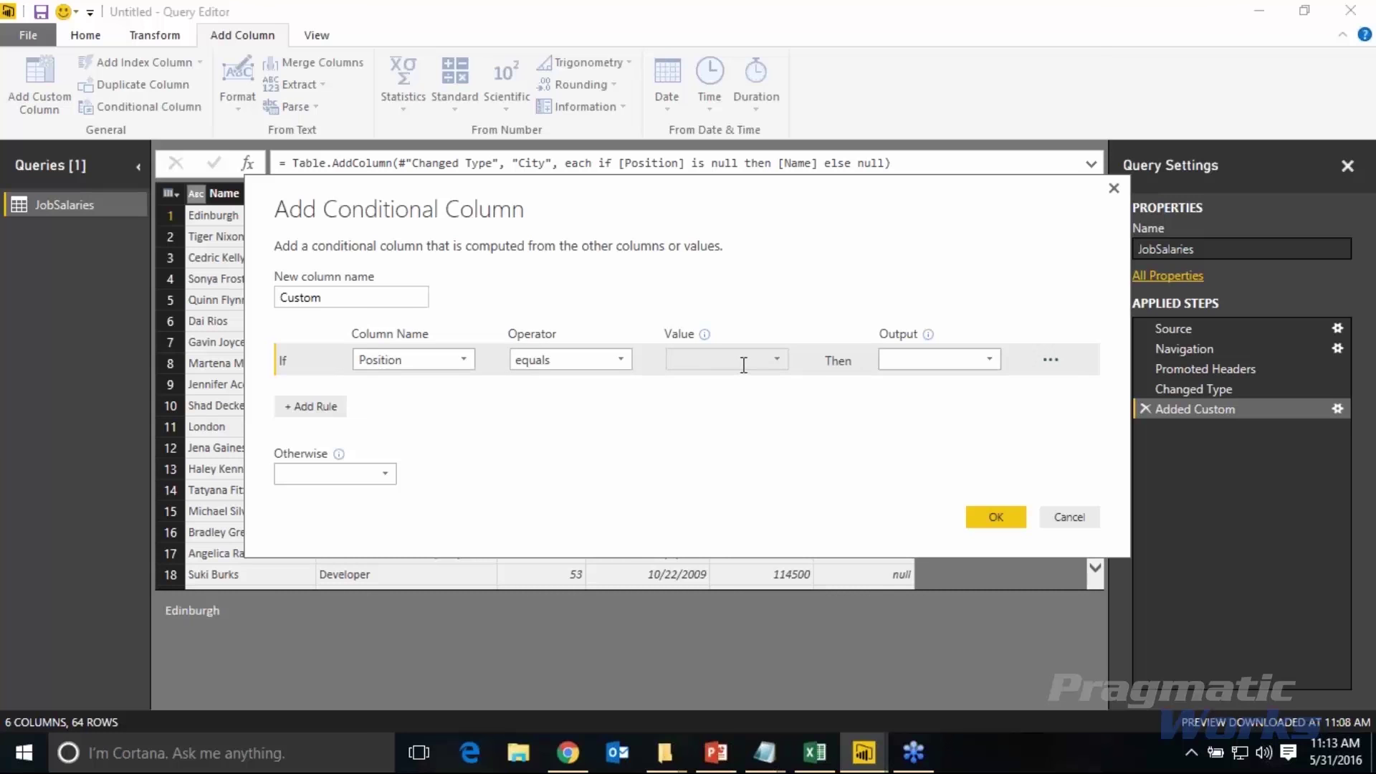
text(null)
click(989, 362)
click(974, 376)
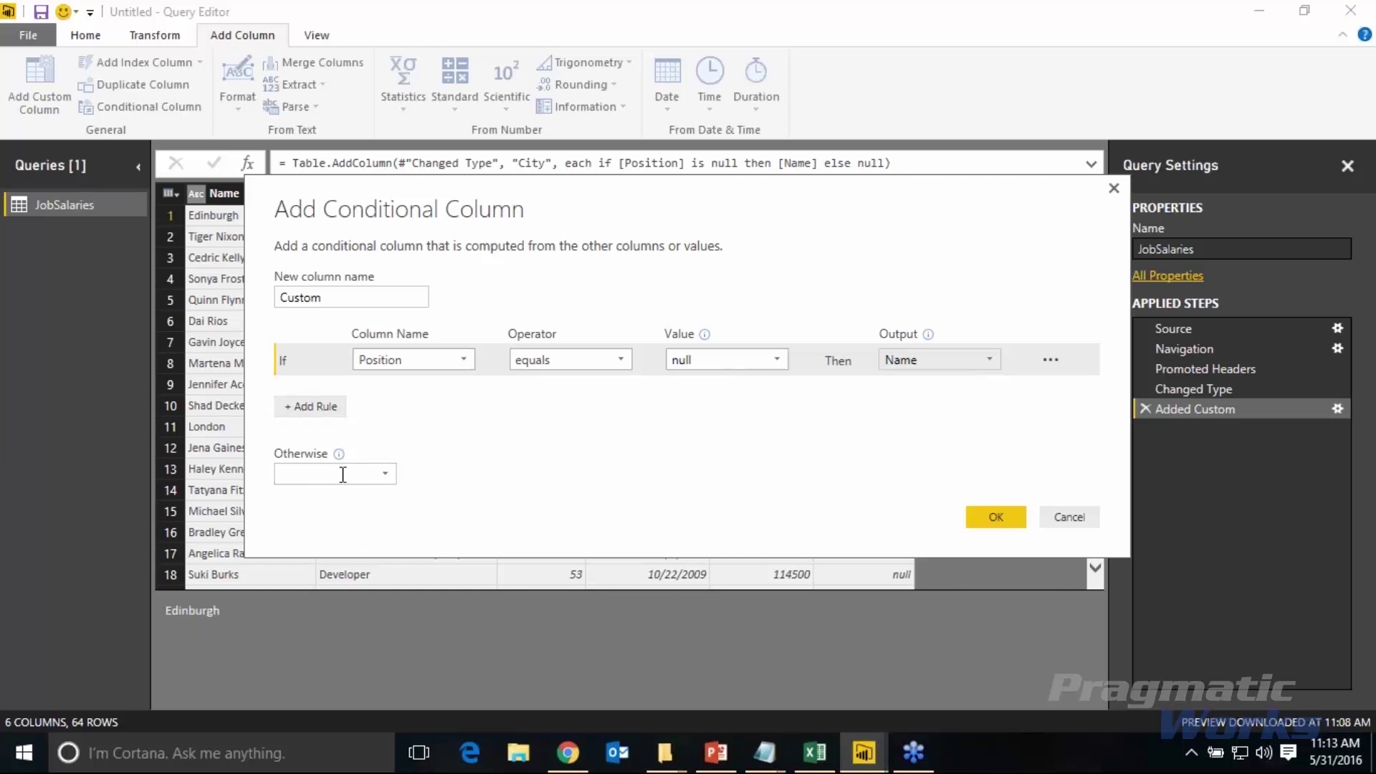
- Set the conditional column's Otherwise value to null, name it City2 and create it
click(386, 474)
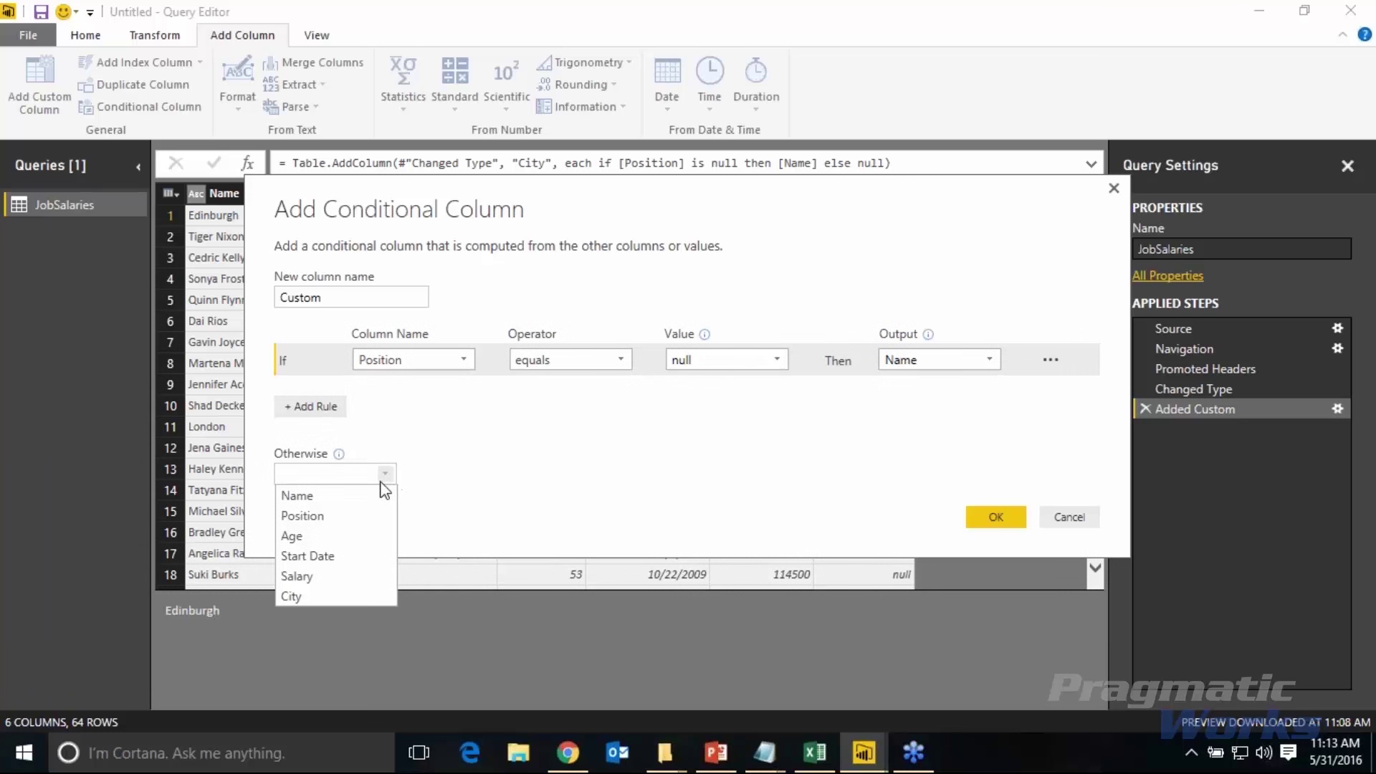
click(340, 473)
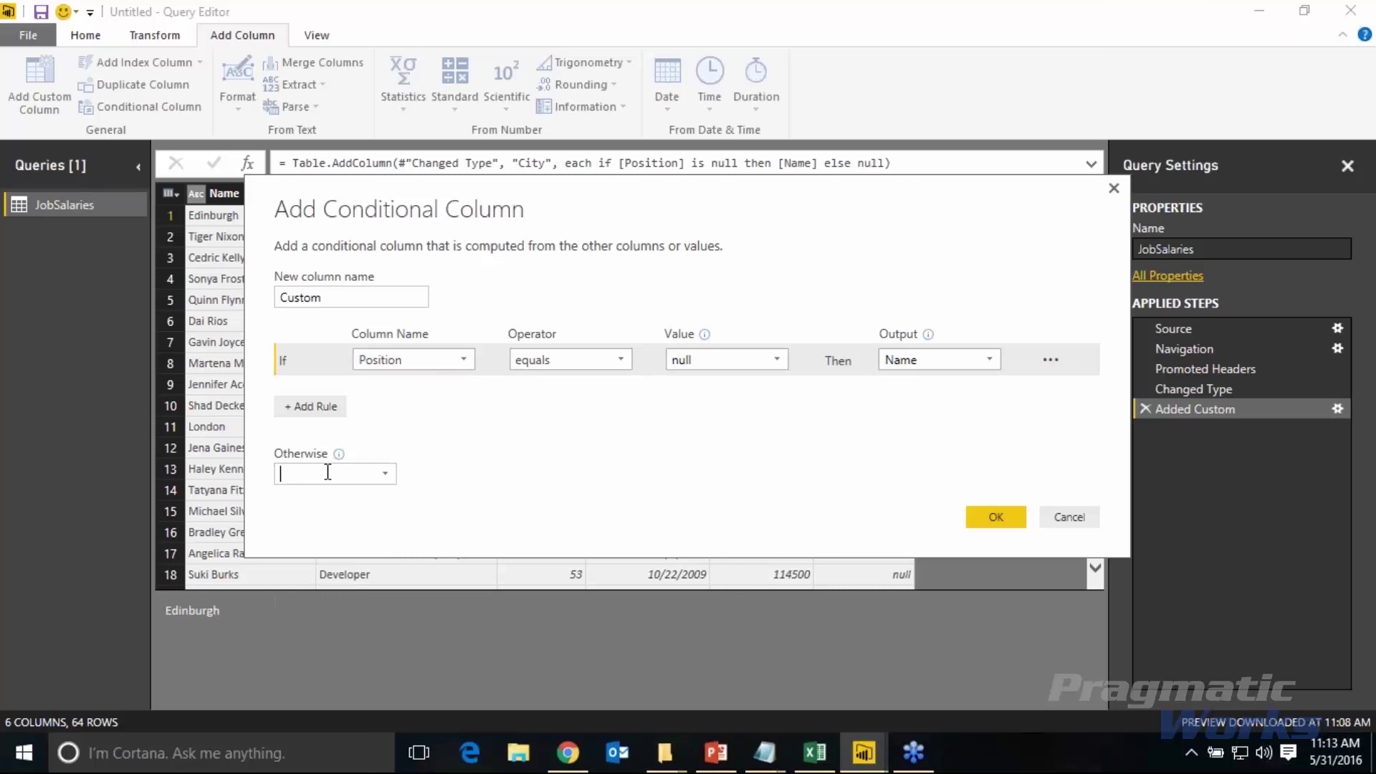
text(null)
drag(366, 294, 198, 283)
text(City2)
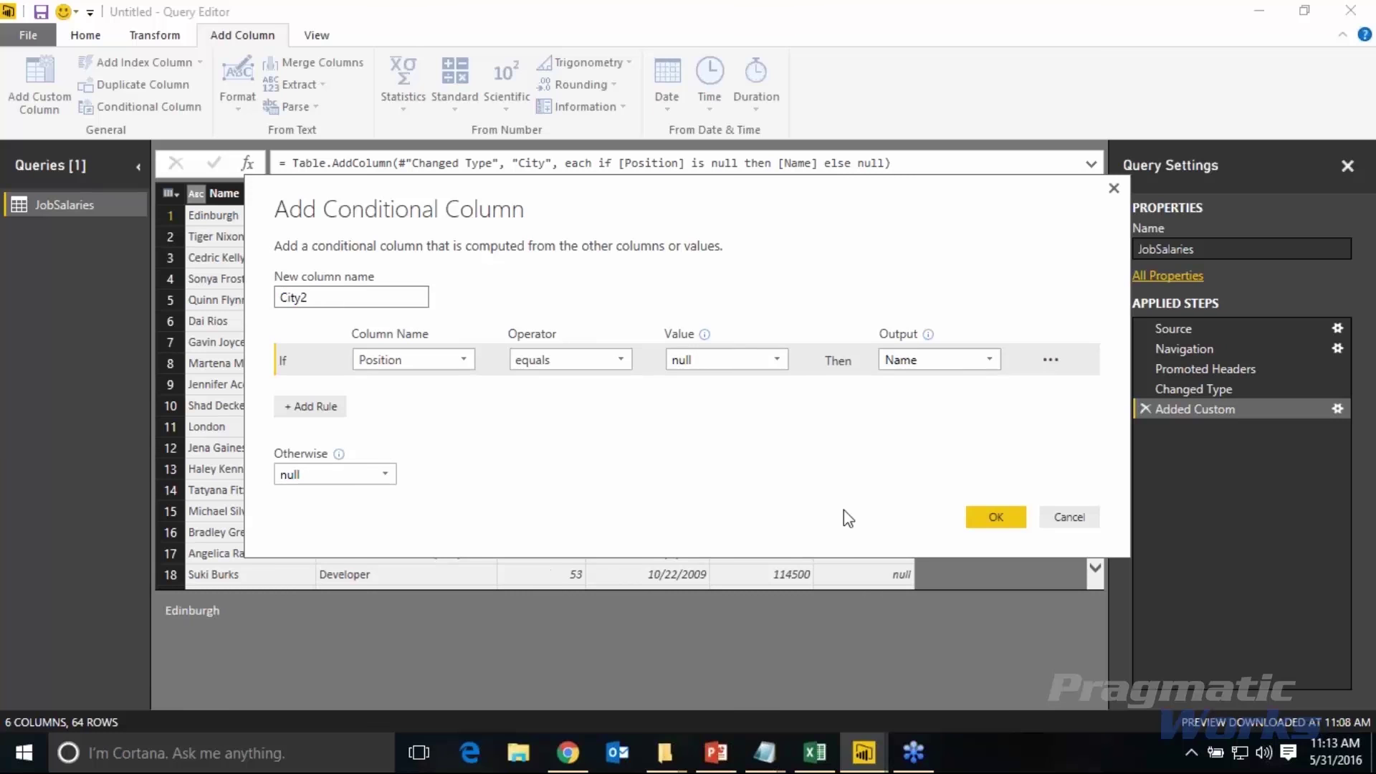
click(996, 517)
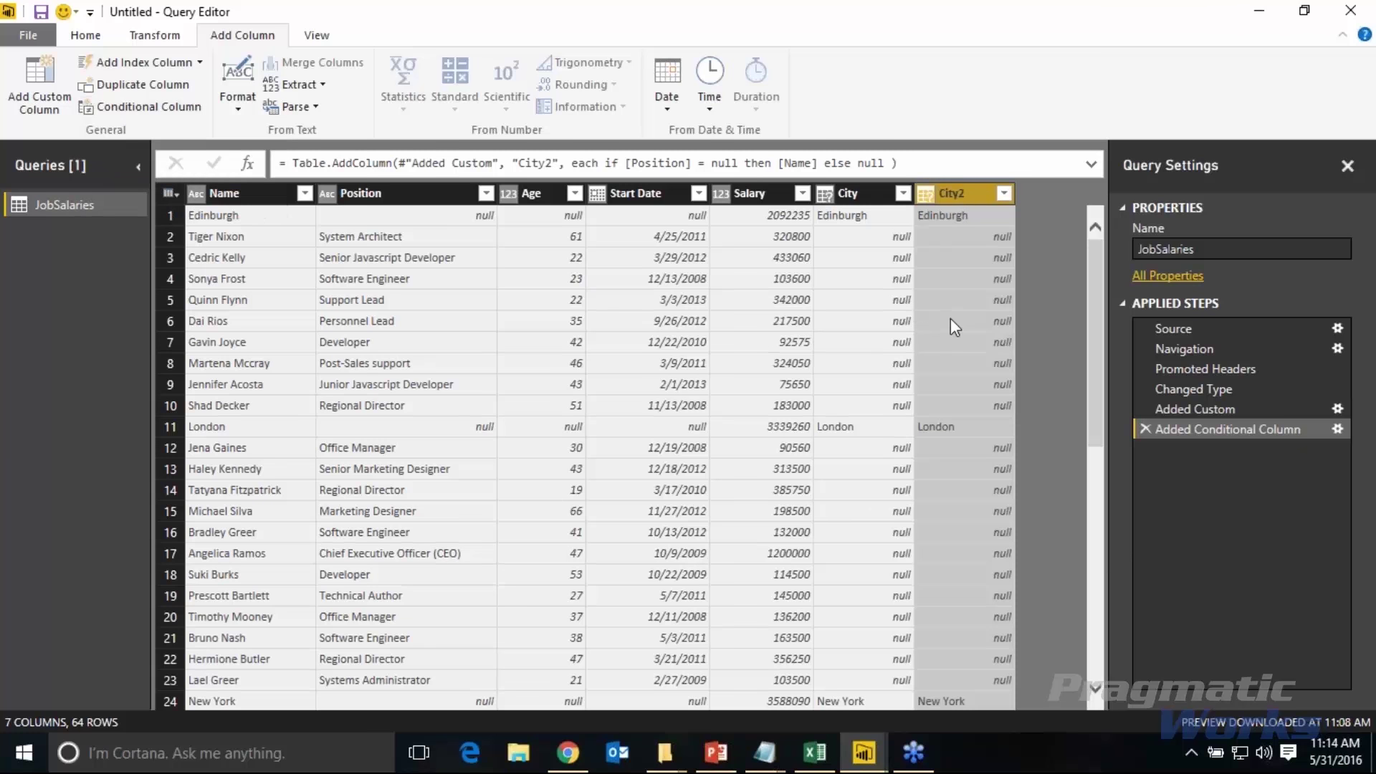
- Delete the Added Conditional Column step to remove the duplicate City2 column
right_click(962, 188)
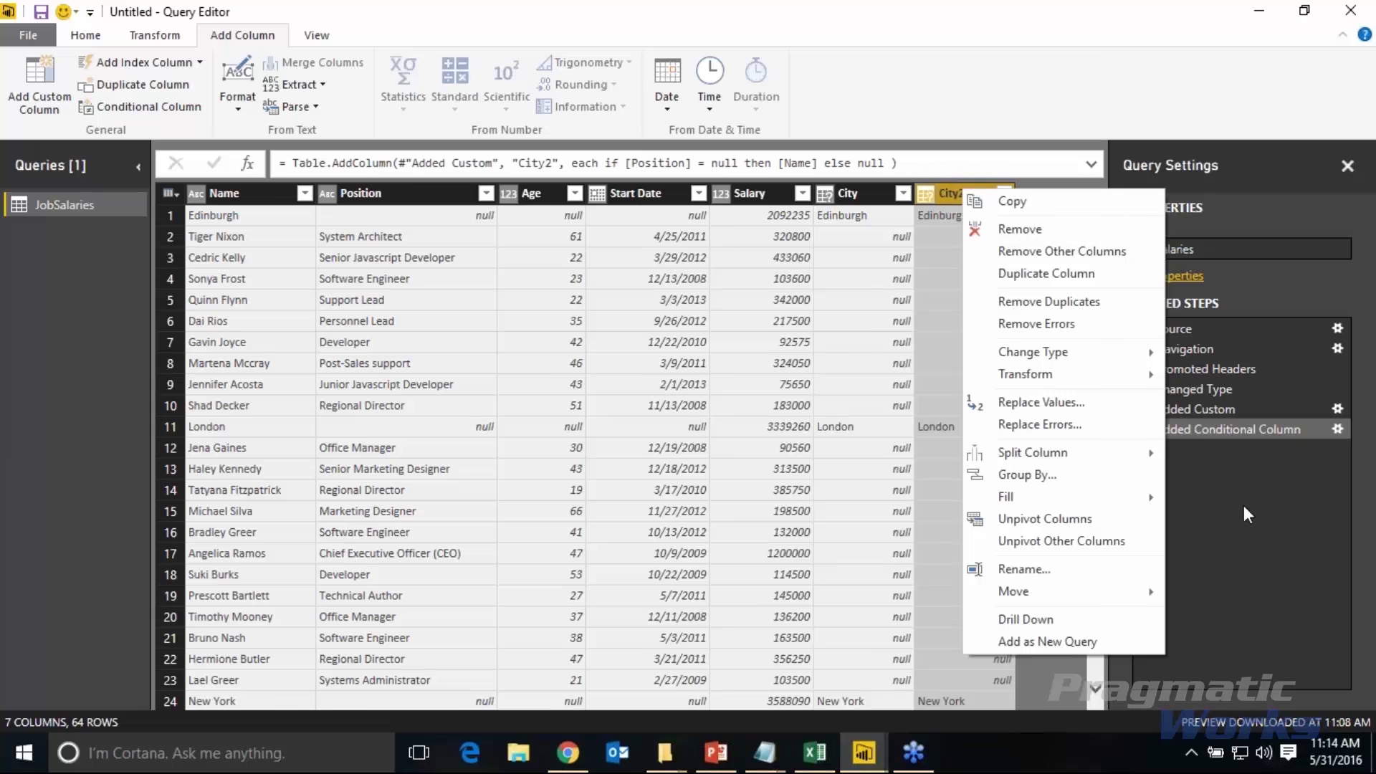
click(1199, 493)
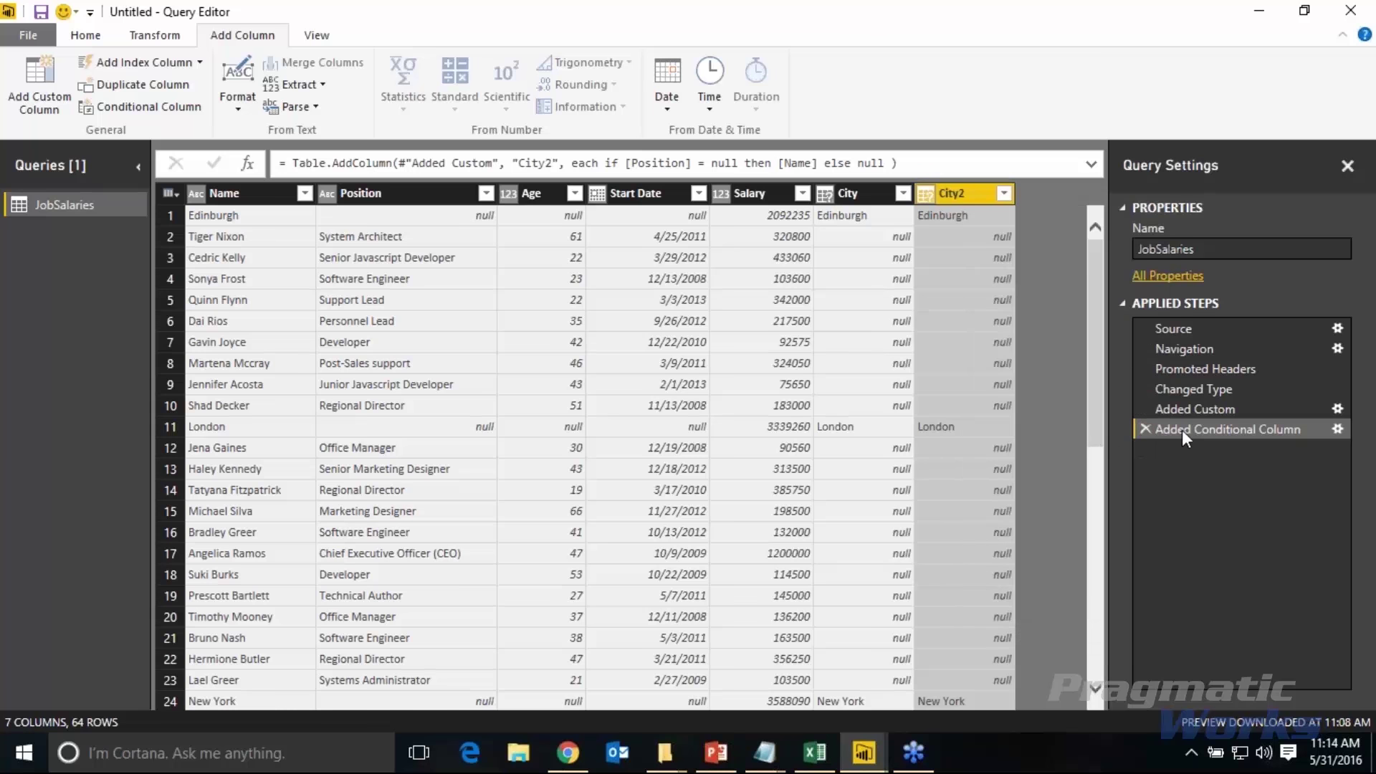
click(1145, 428)
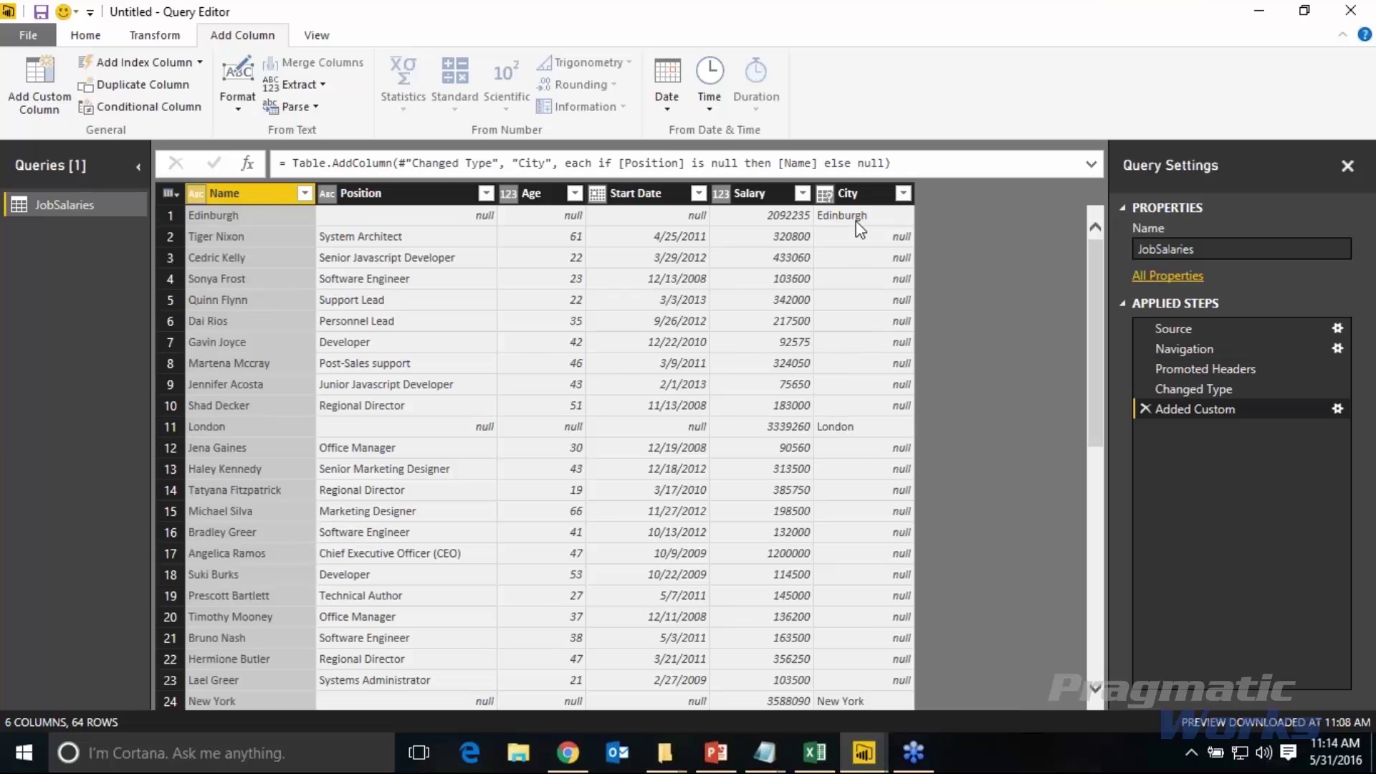
- Examine the City column's values in the group rows and the employee rows between them
click(858, 255)
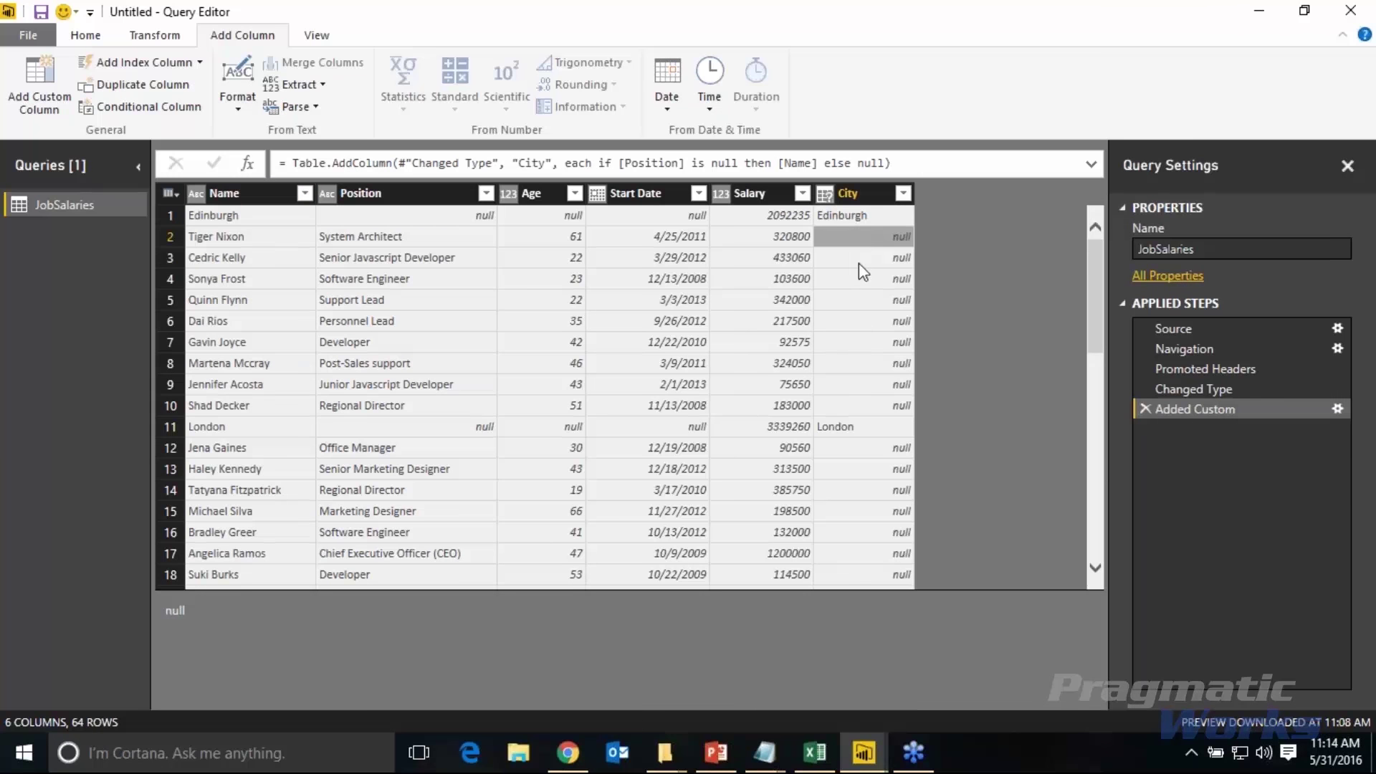
click(859, 303)
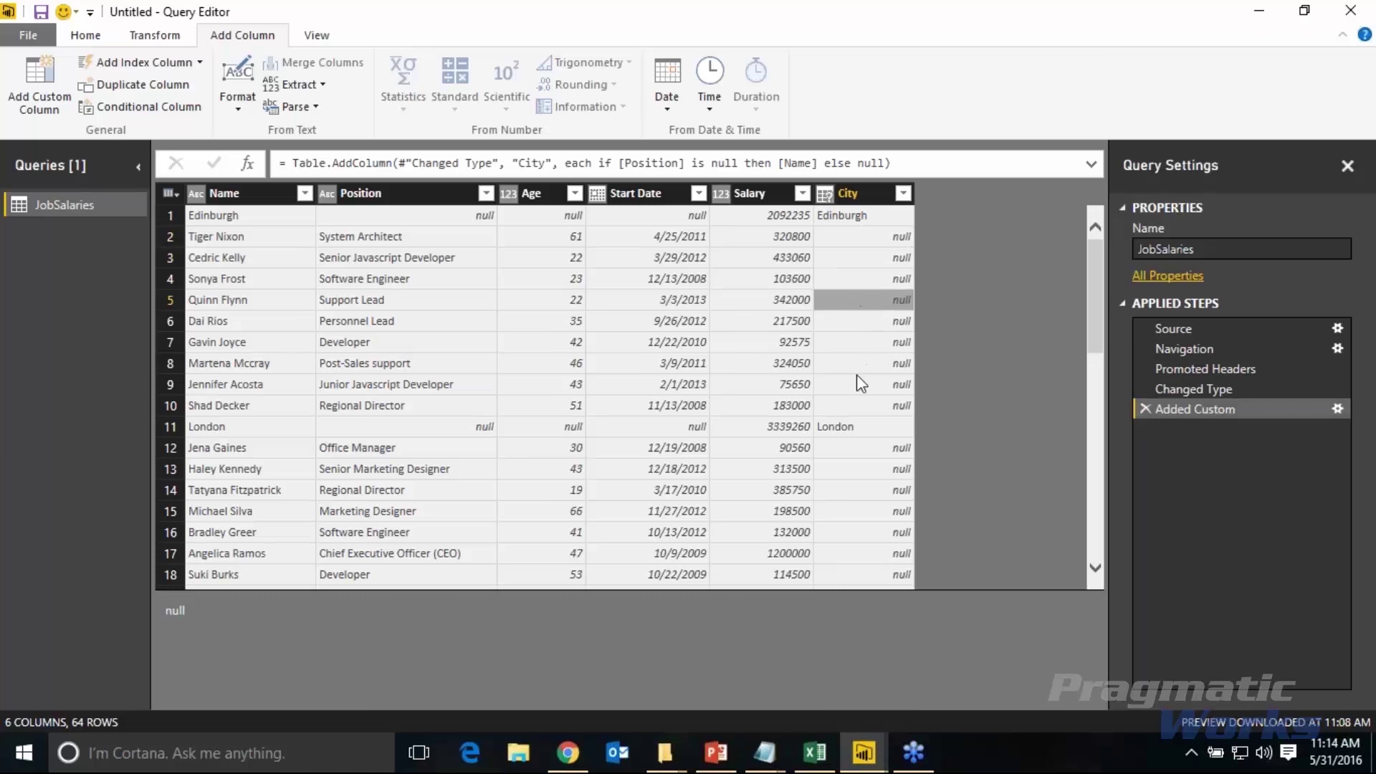
click(863, 434)
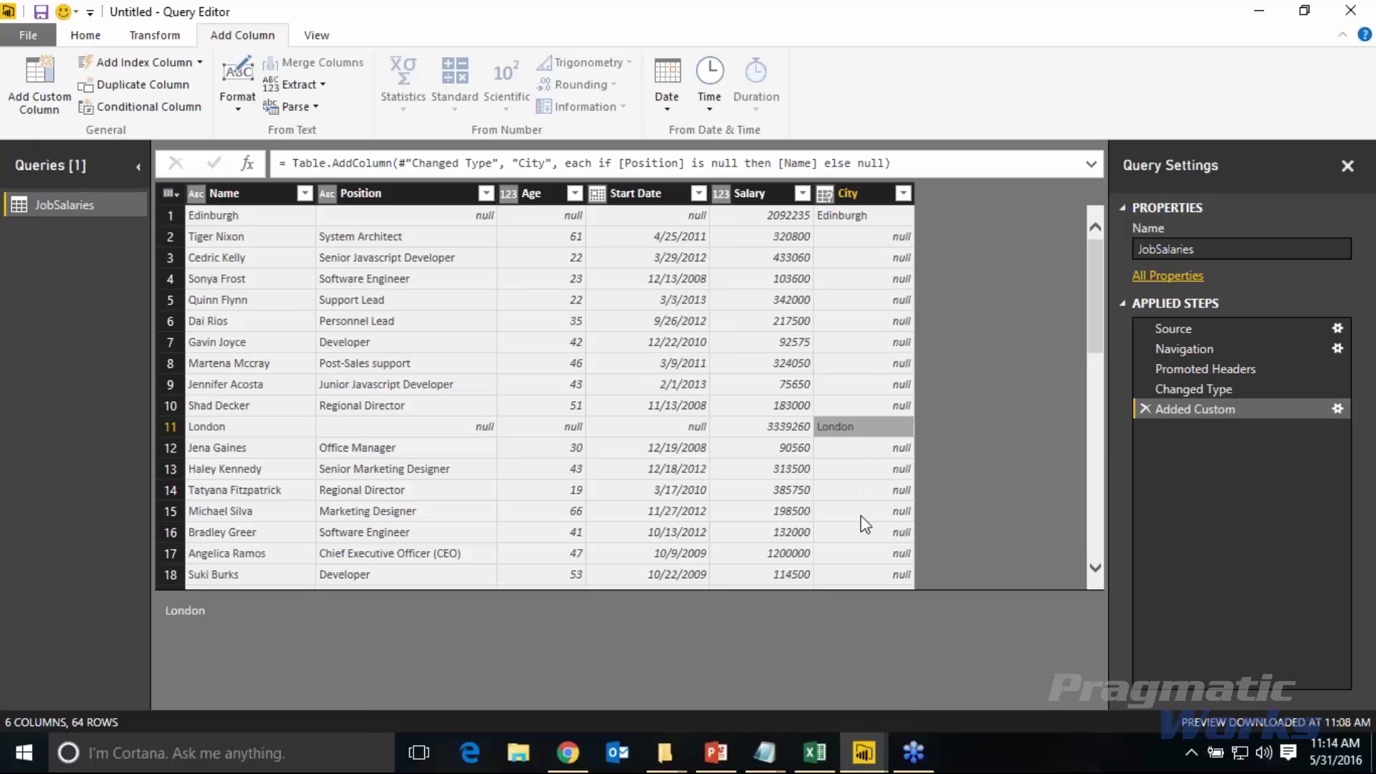
scroll(864, 523, down, 3)
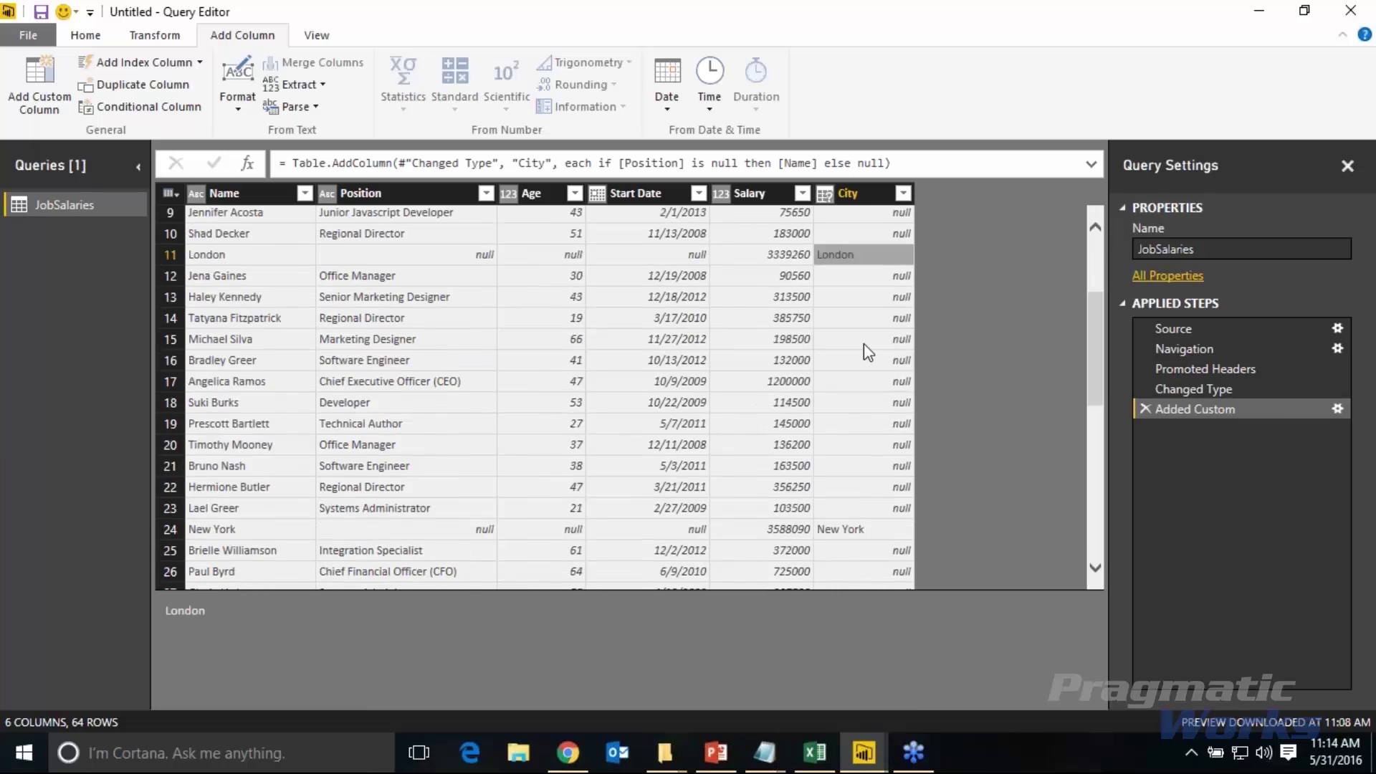
scroll(863, 343, up, 3)
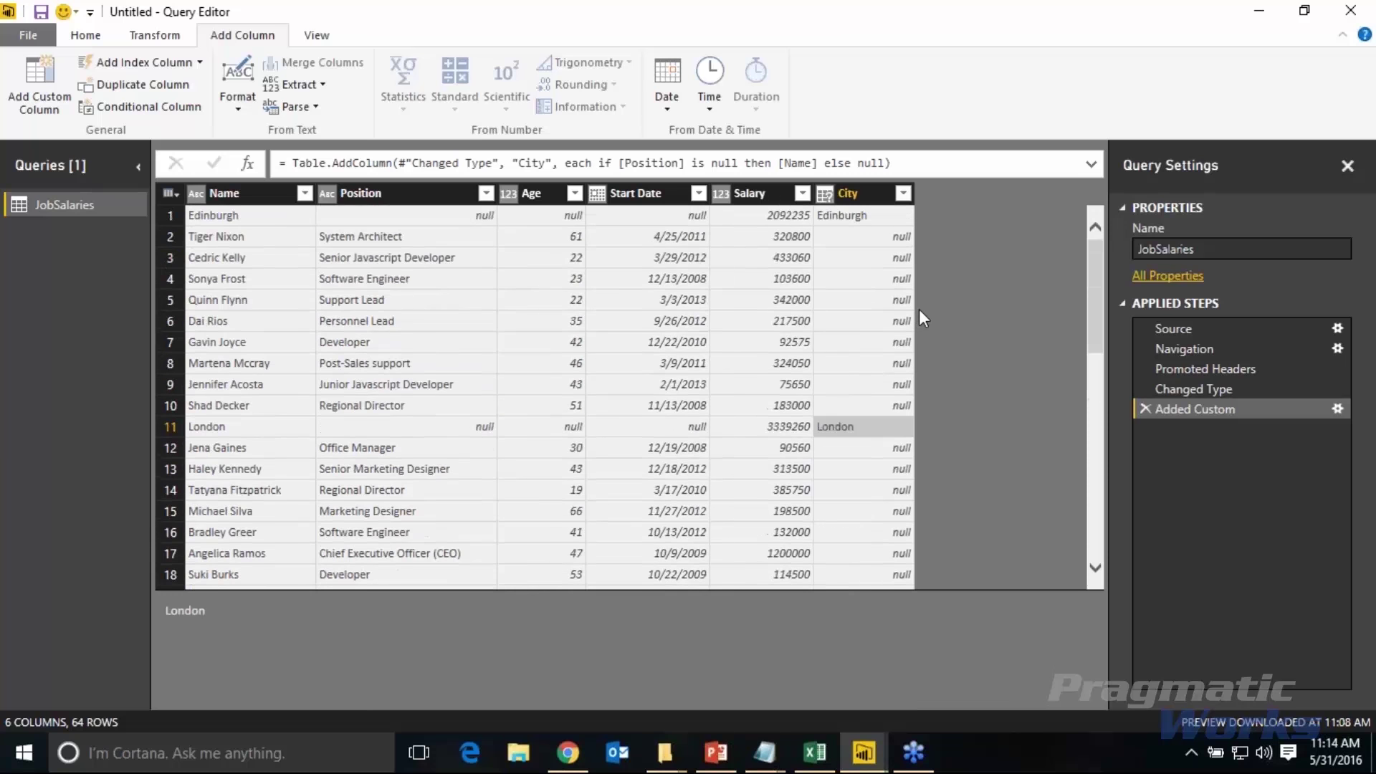
click(859, 281)
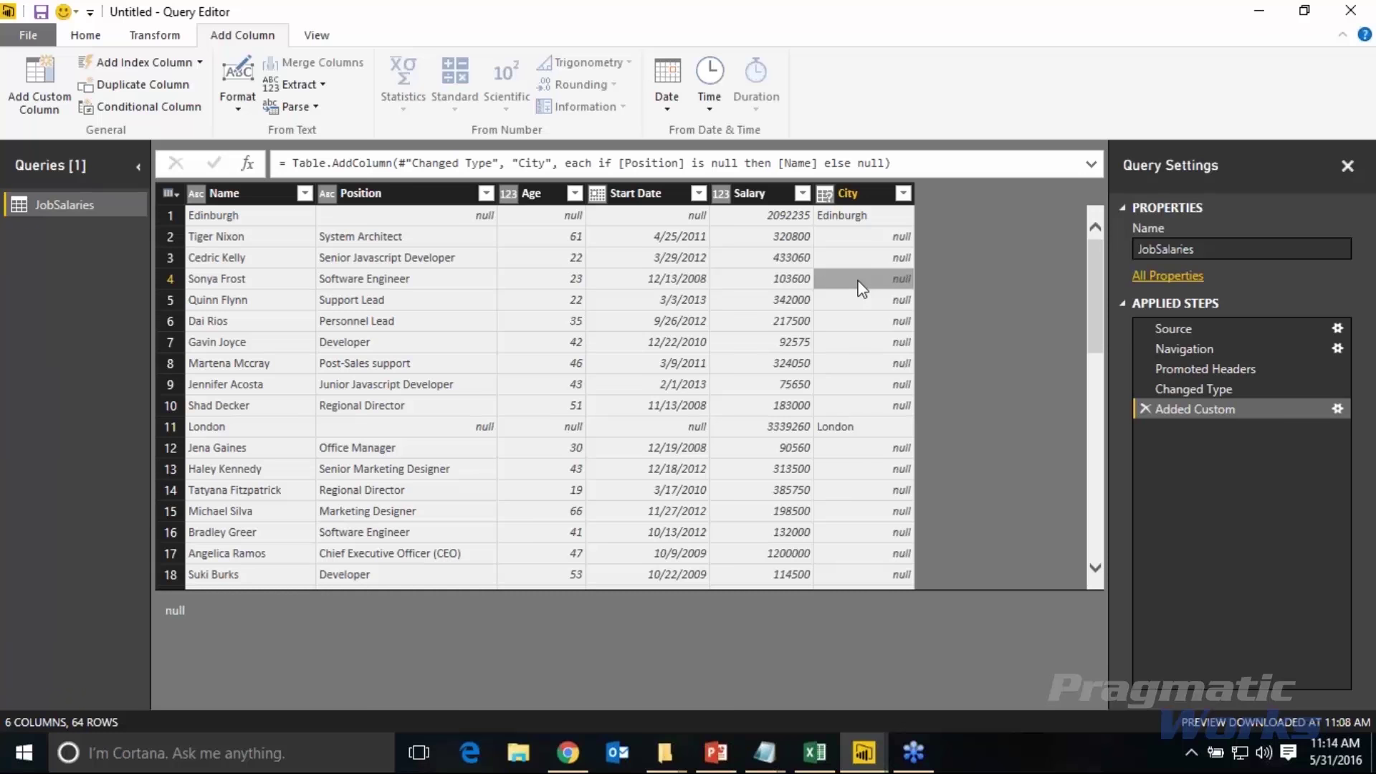
- Fill the City column down so each employee row takes the city of its group row
click(875, 214)
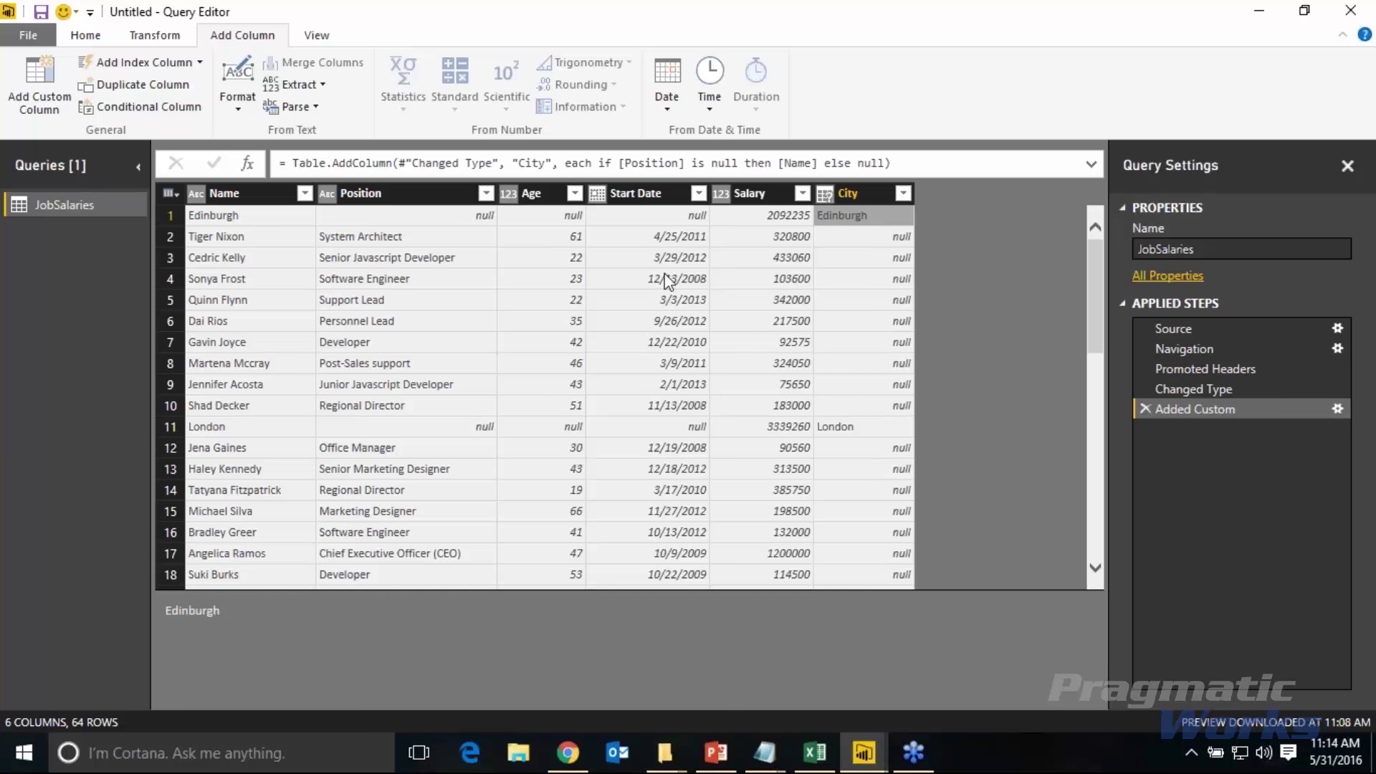
click(158, 36)
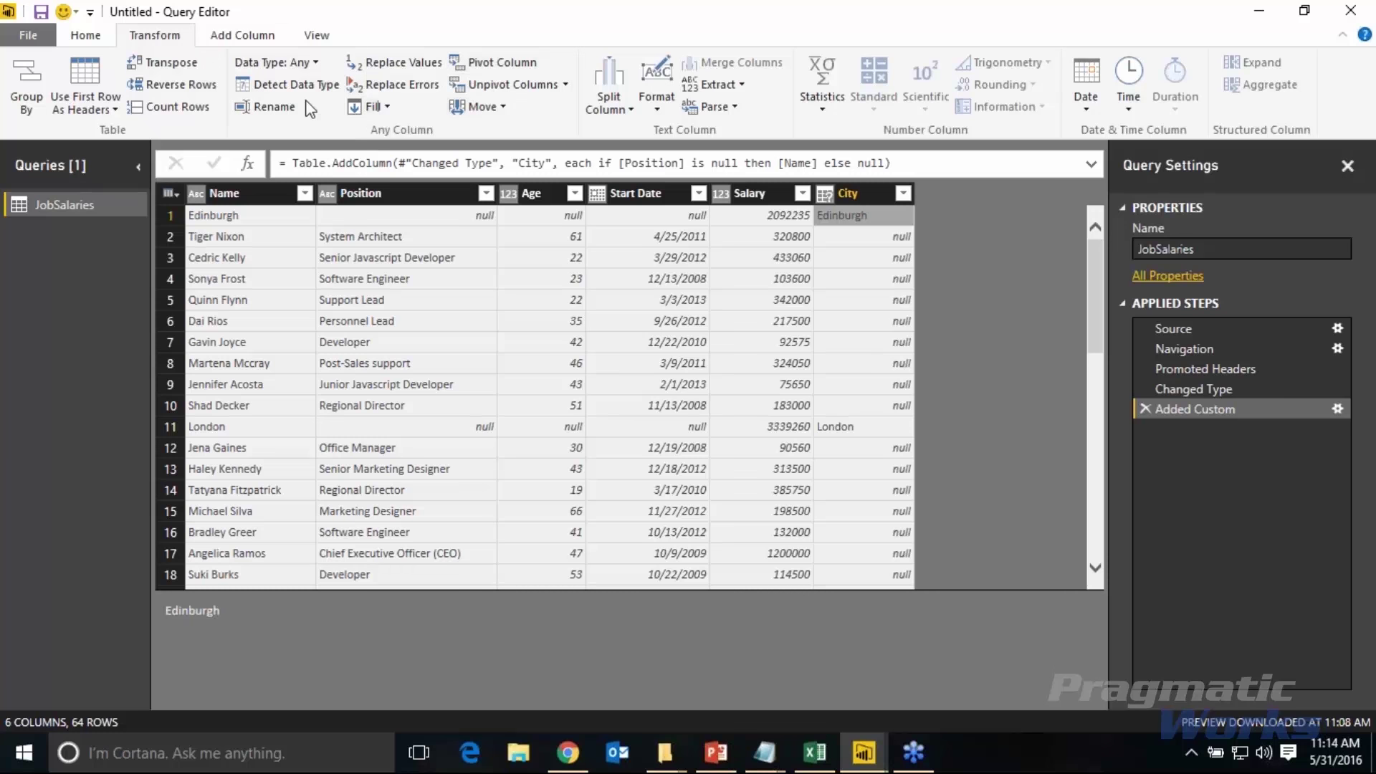
click(387, 107)
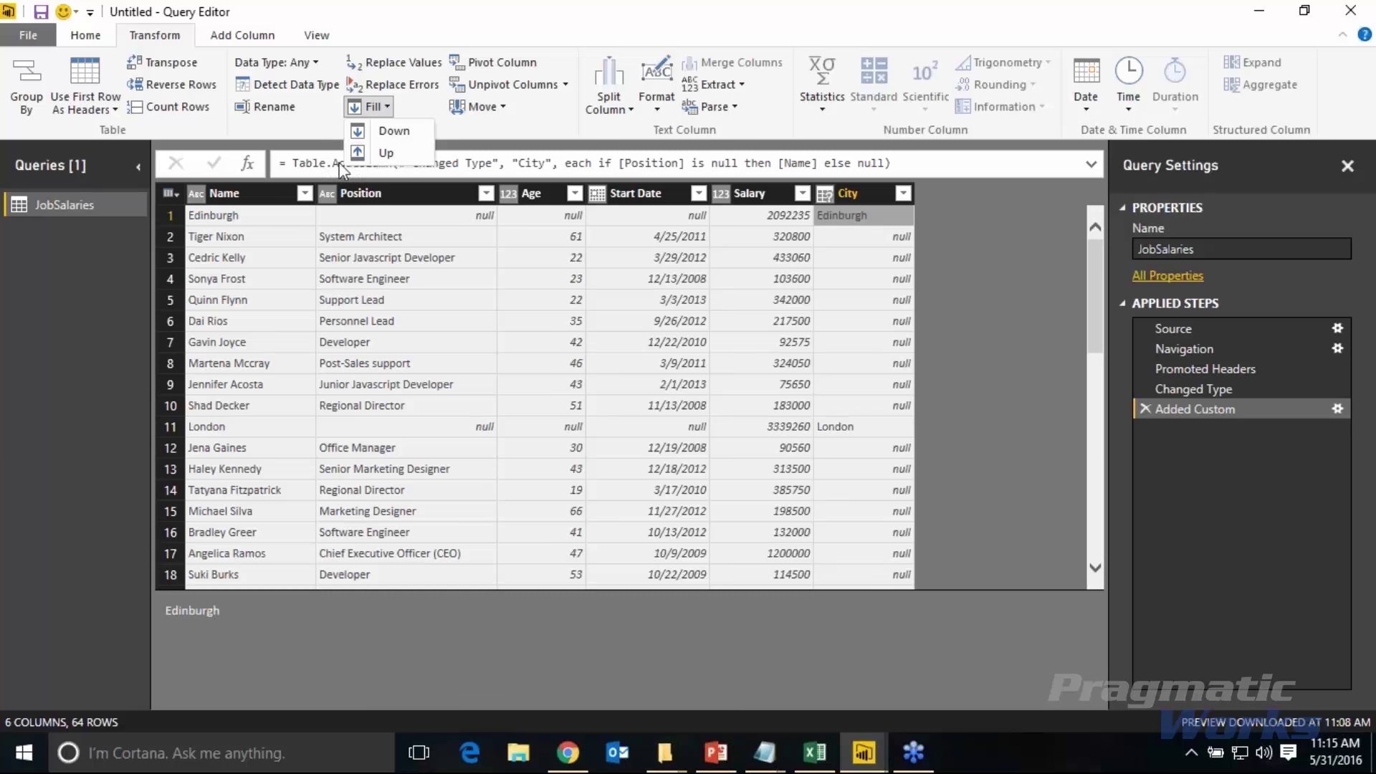
click(394, 132)
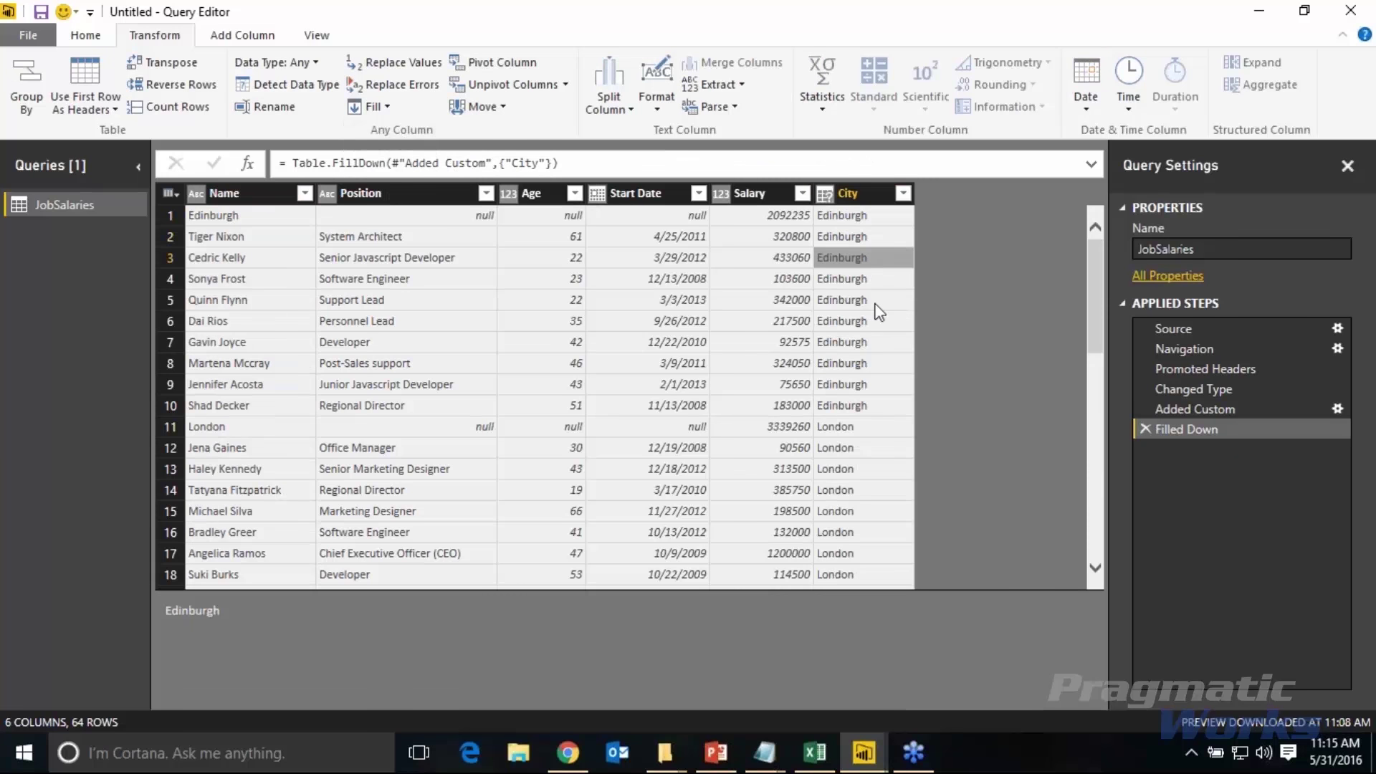
click(865, 435)
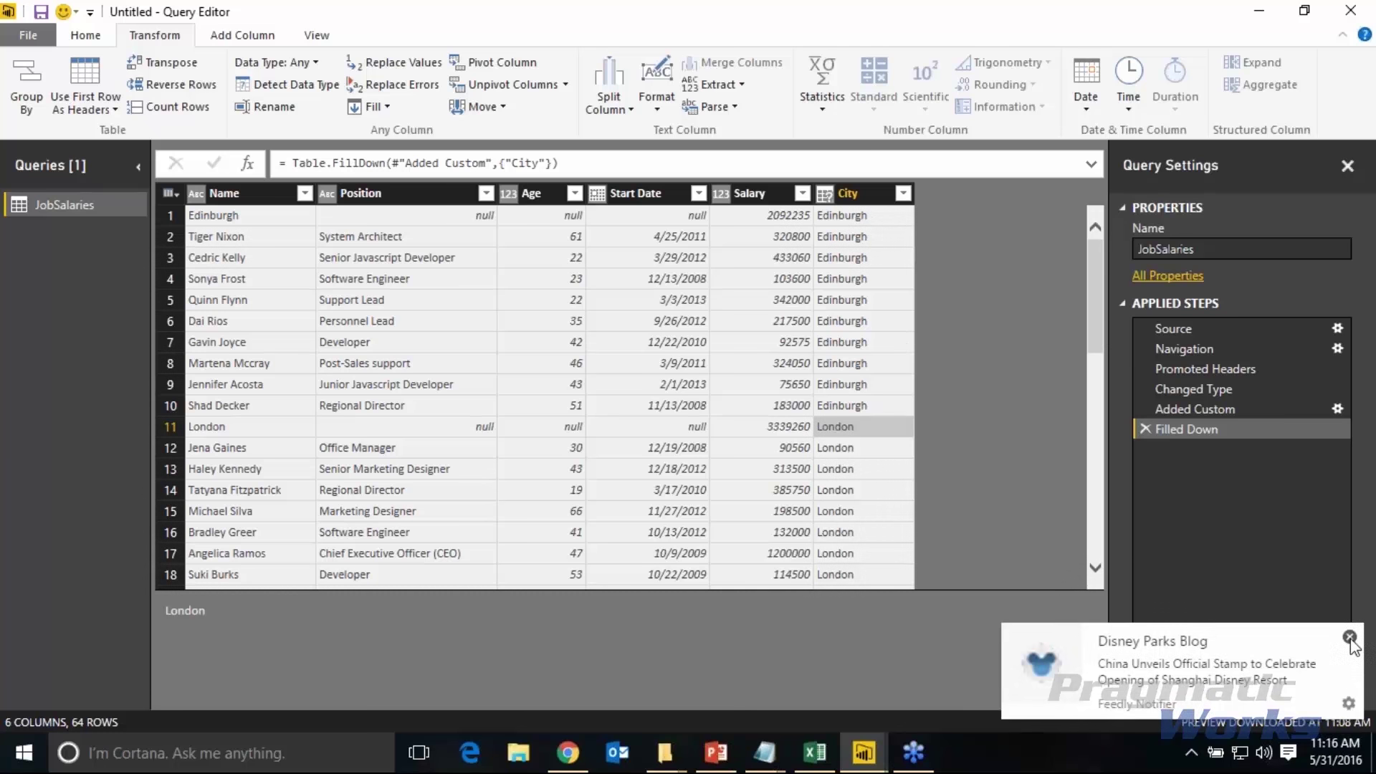
- Dismiss the desktop notification and examine the Edinburgh group row's Salary cell and full record
click(1350, 637)
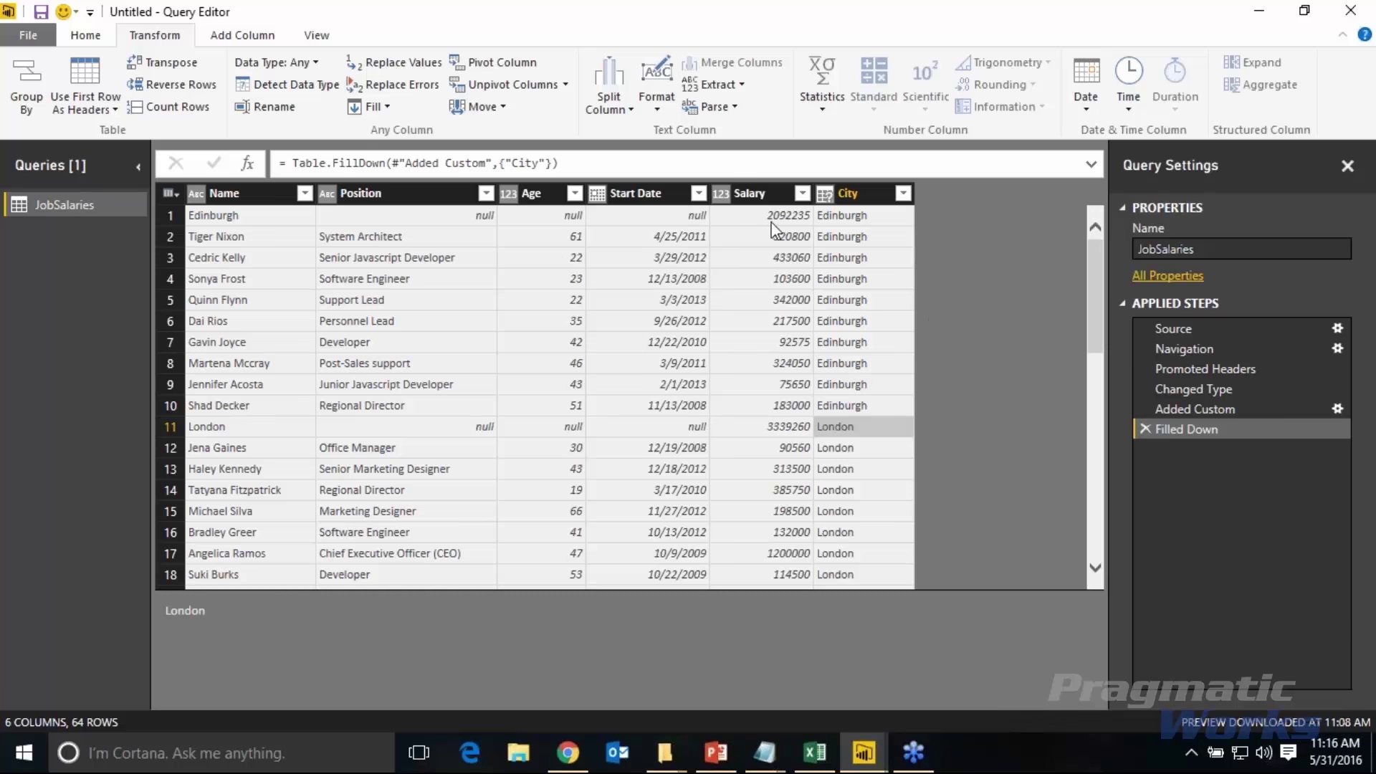
click(748, 217)
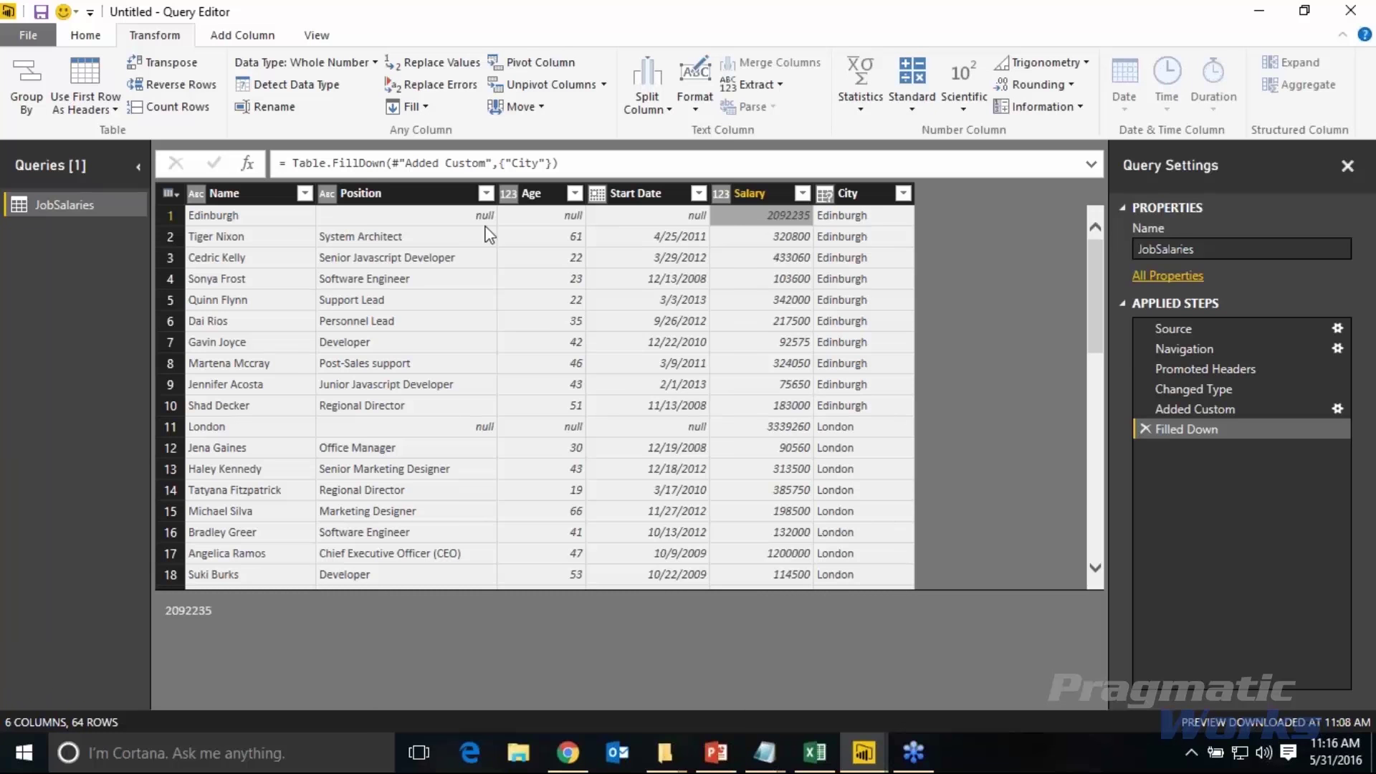
click(170, 213)
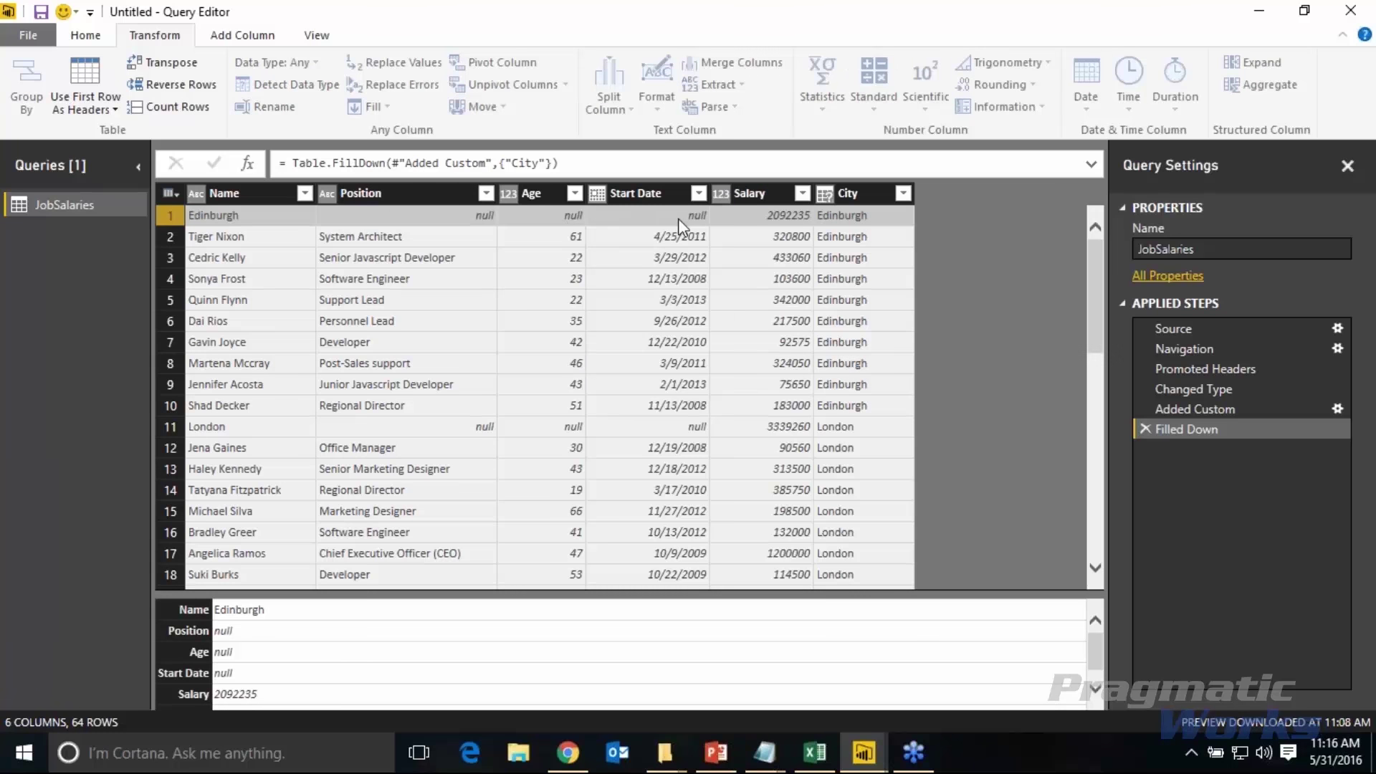
- Filter the Position column to exclude null values, removing the city group rows from the table
click(487, 193)
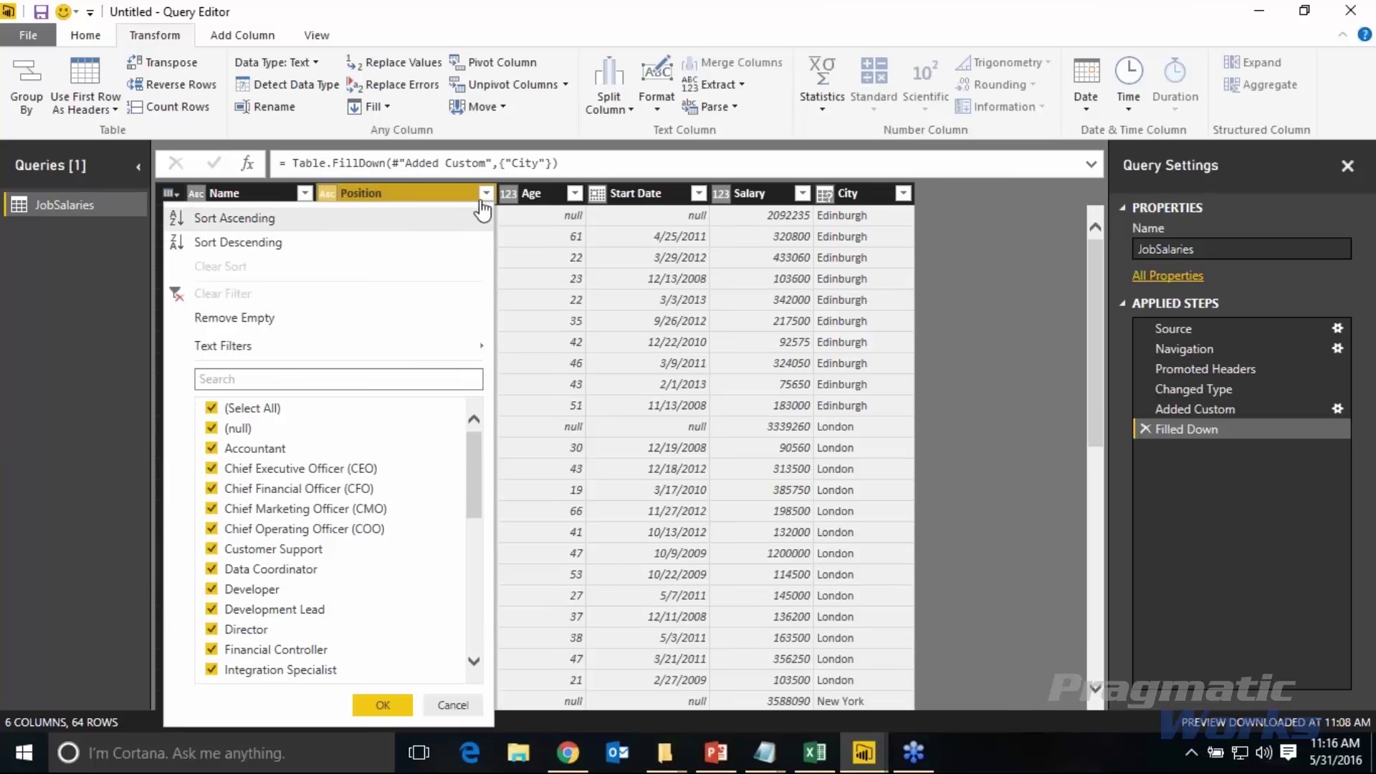
click(507, 285)
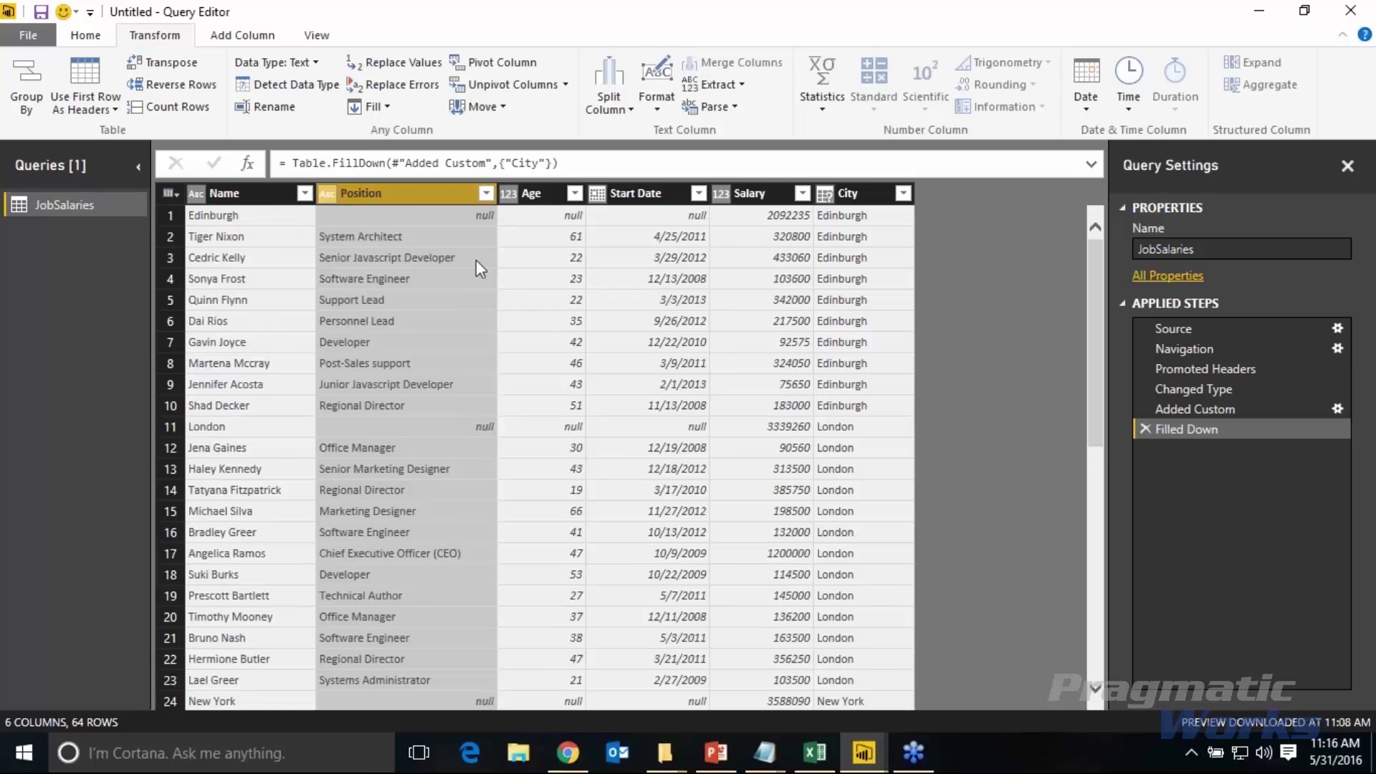
click(486, 195)
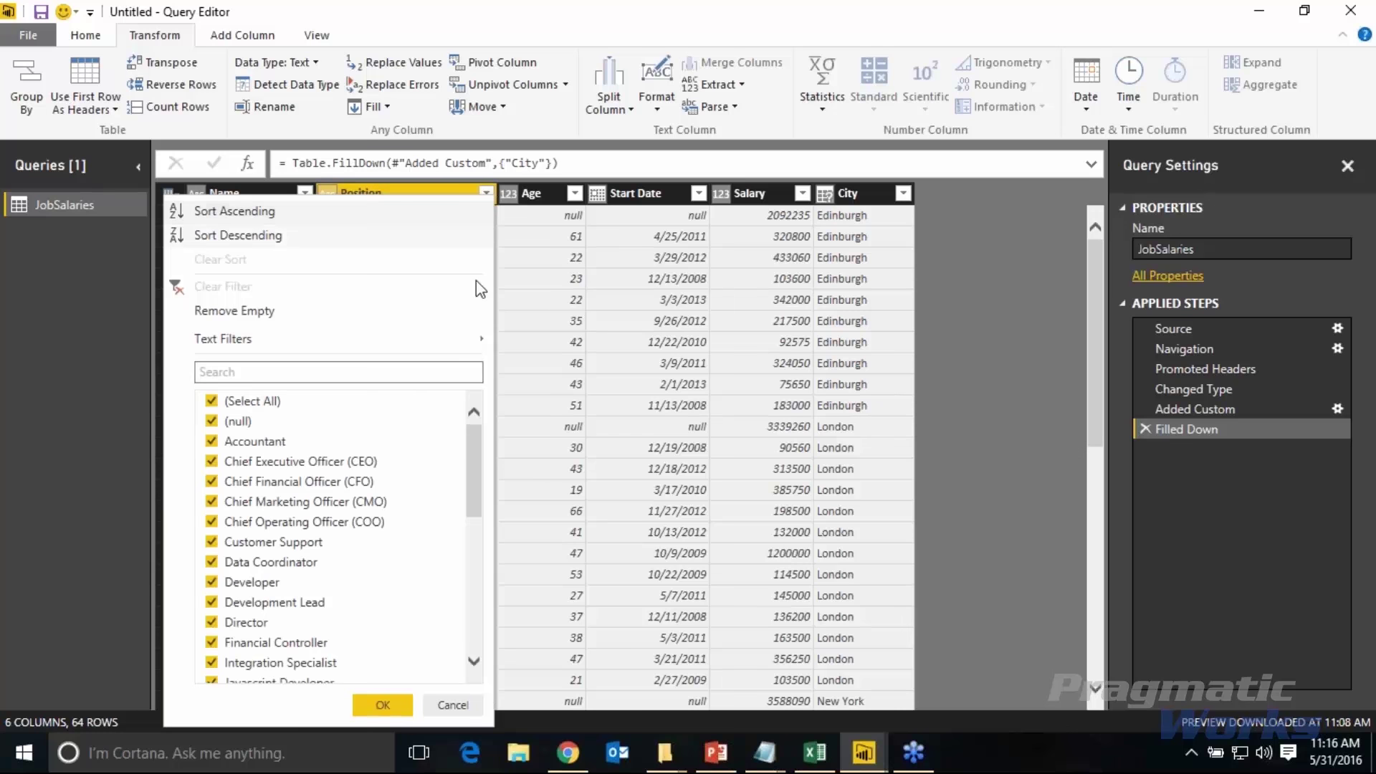
click(212, 422)
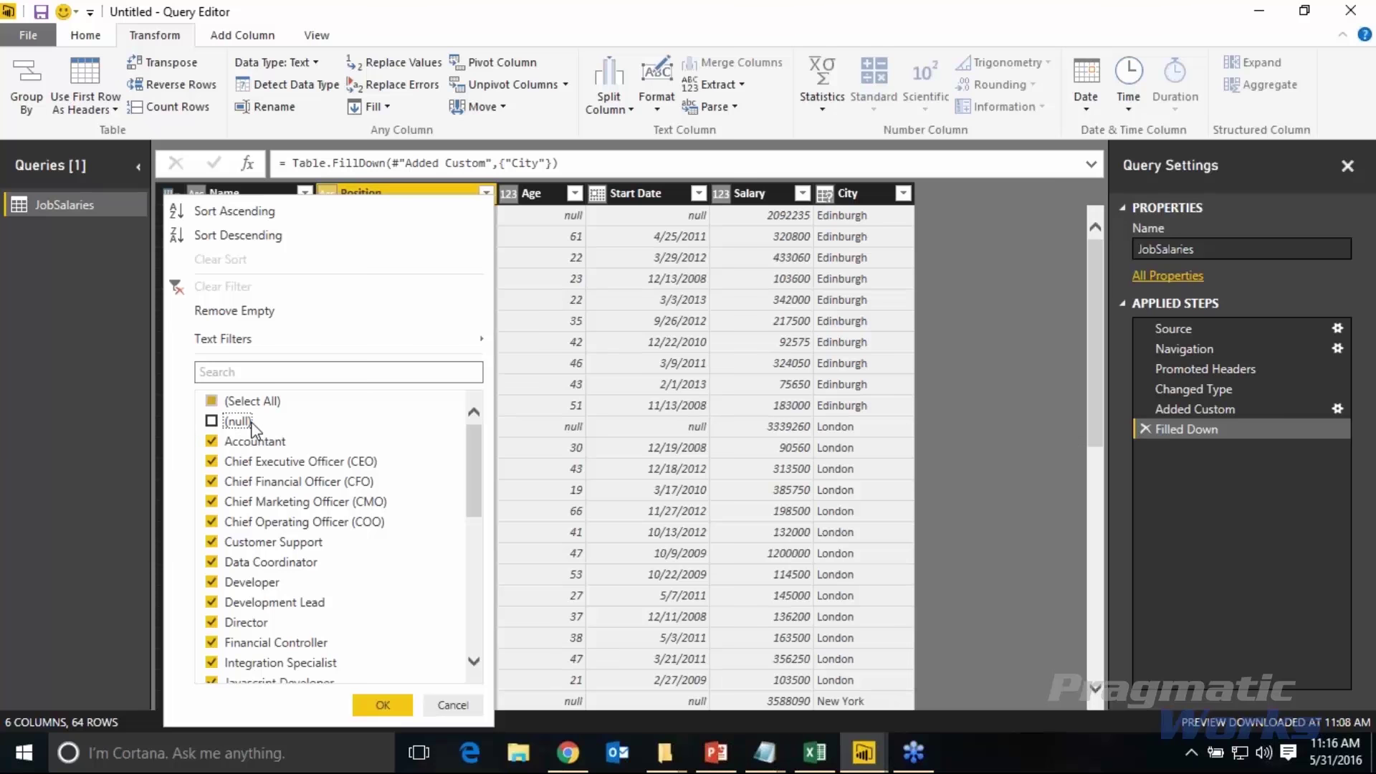
click(382, 705)
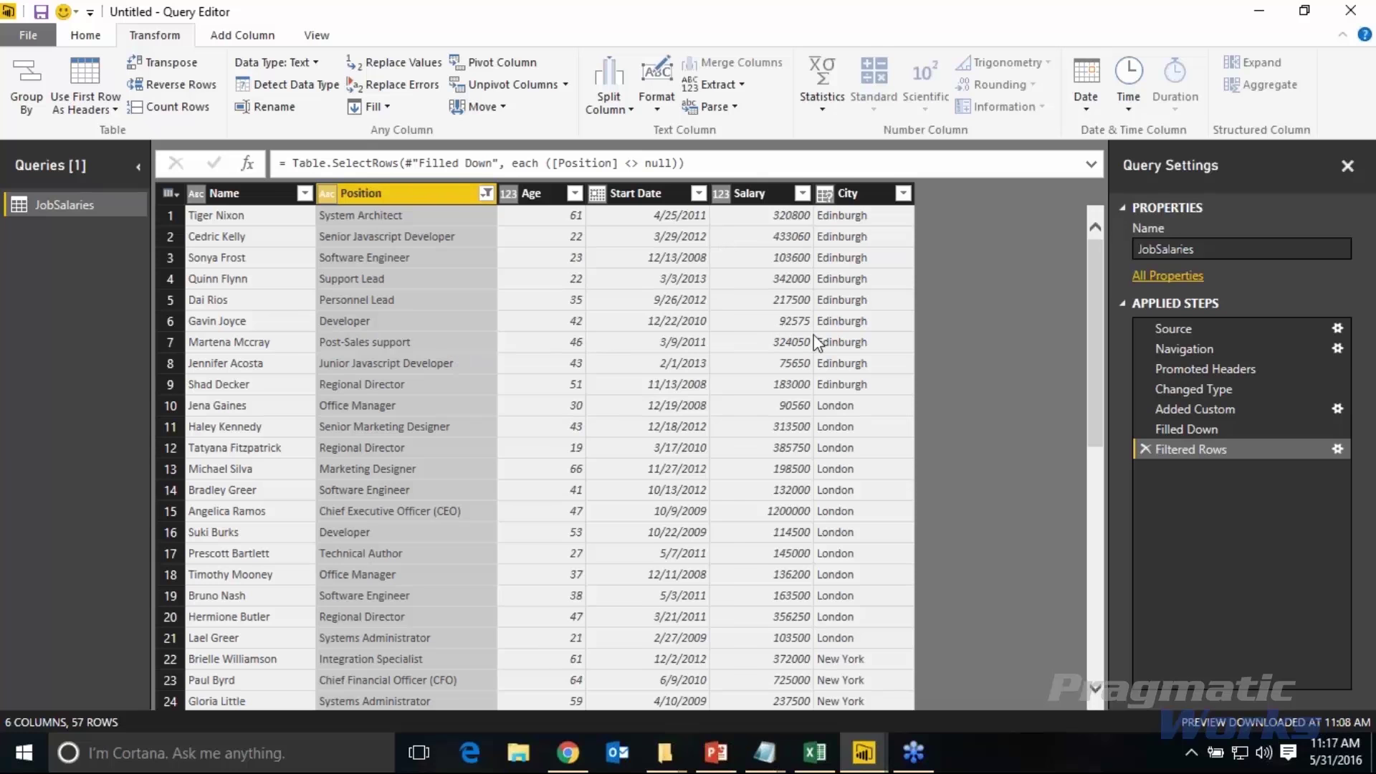
- Check the City values of the Edinburgh employee rows, and close the query editor with the changes applied
click(888, 219)
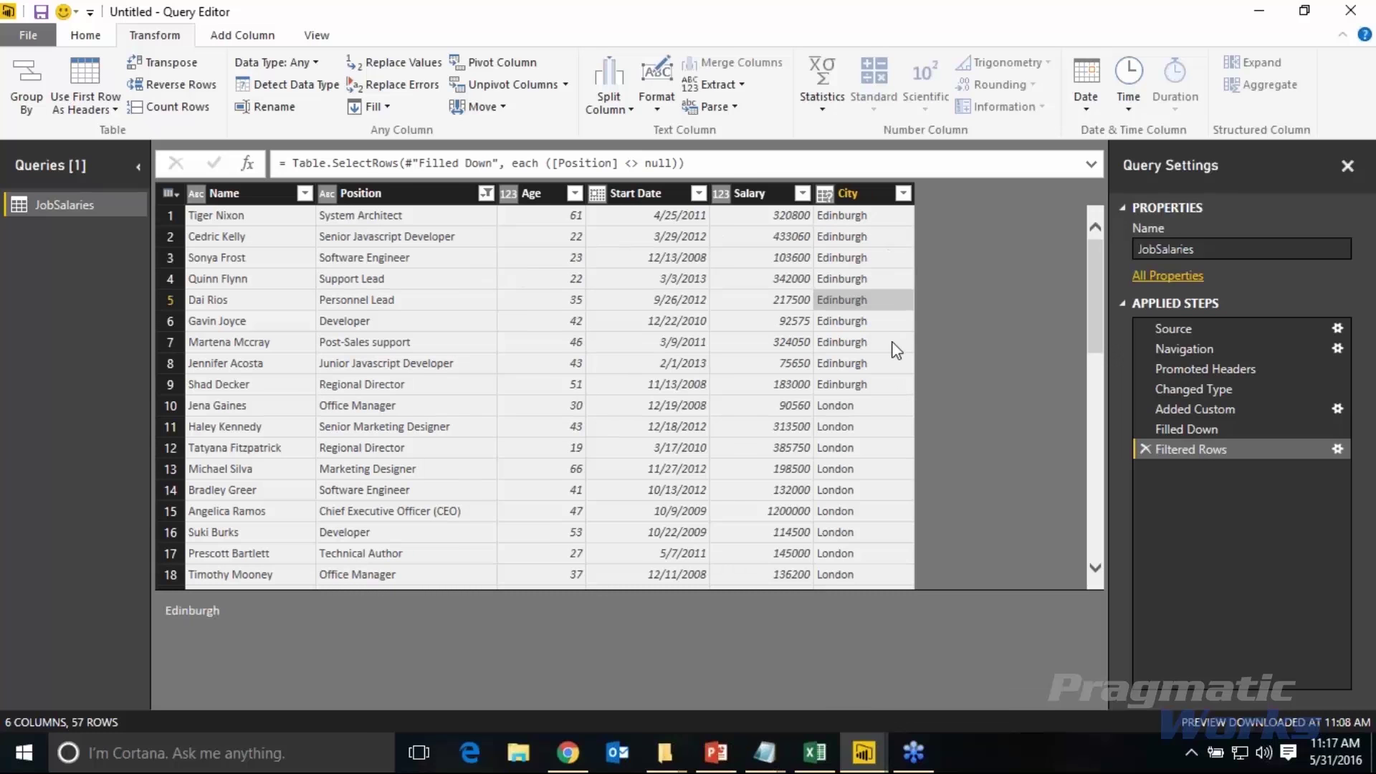
click(889, 366)
click(879, 388)
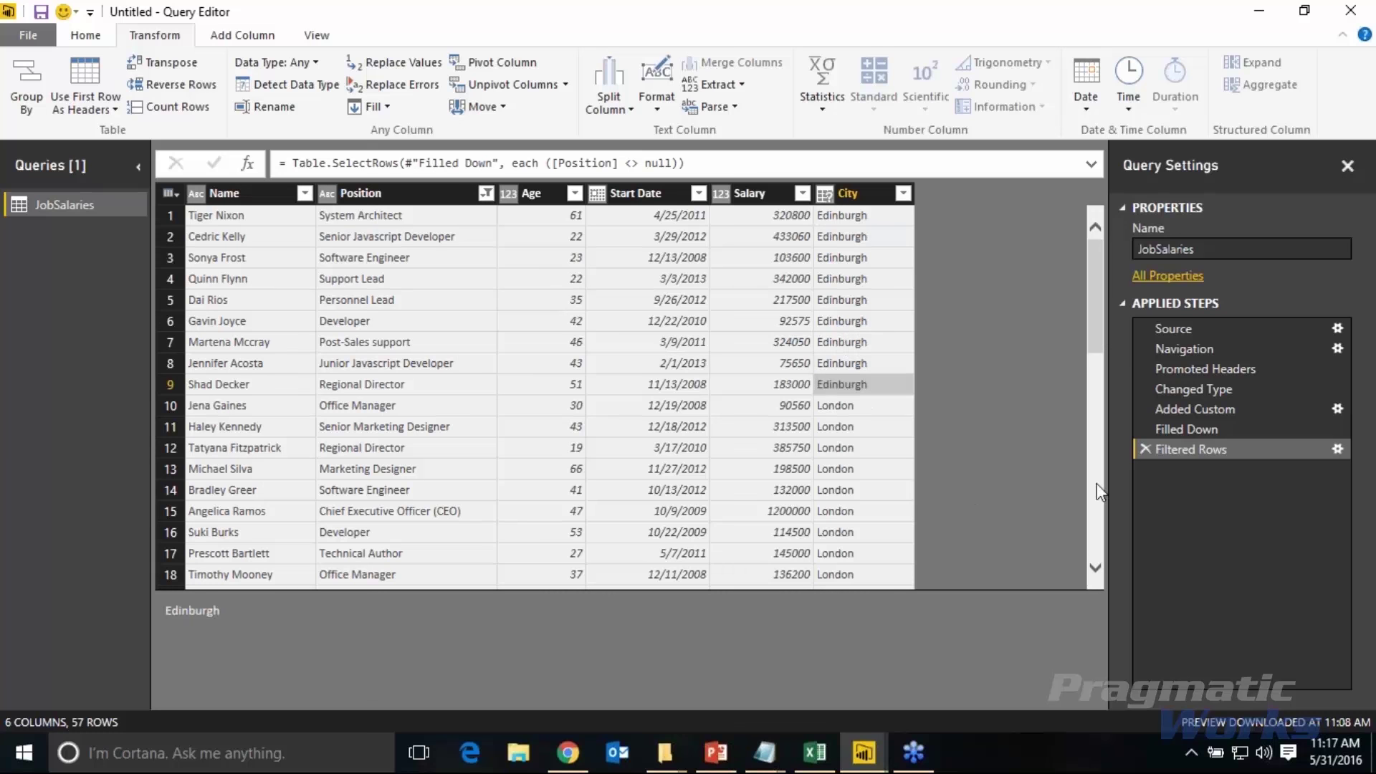
click(89, 37)
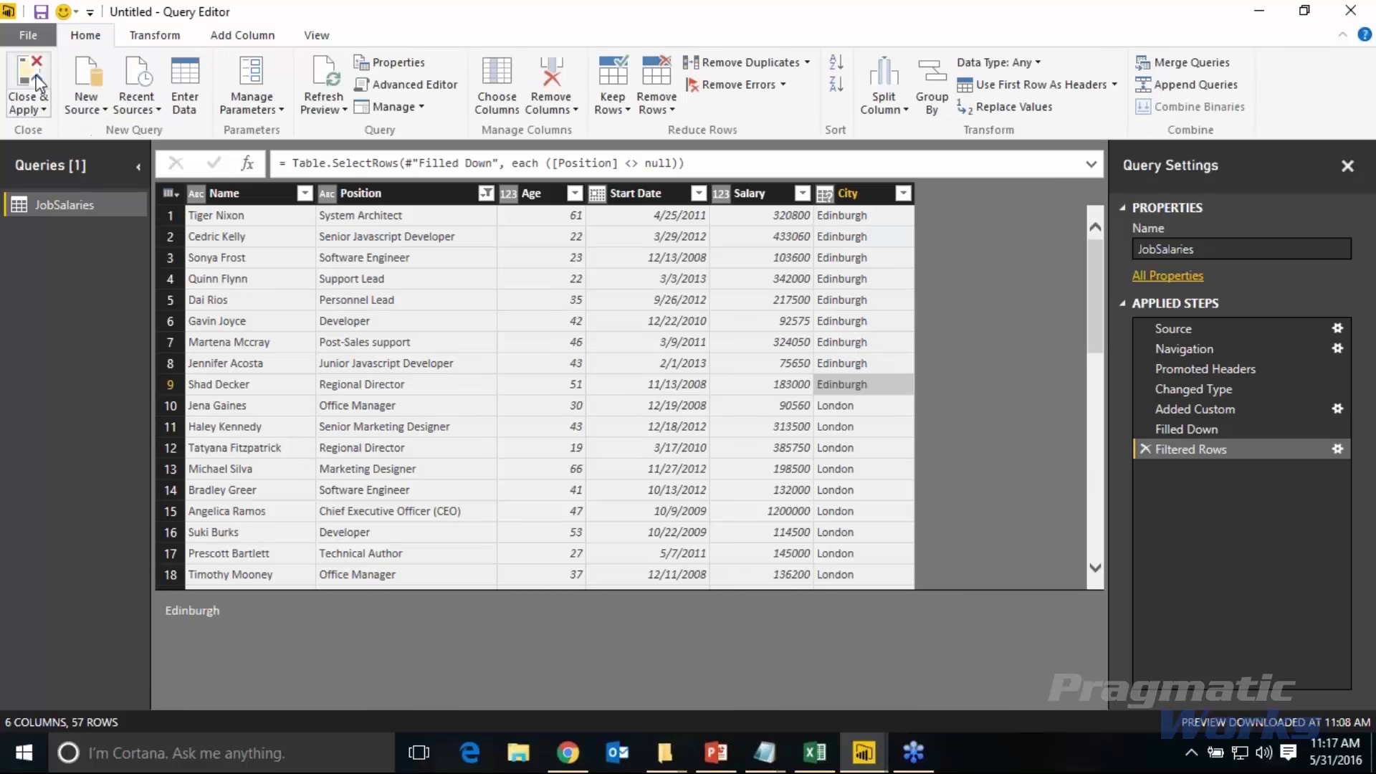
click(28, 77)
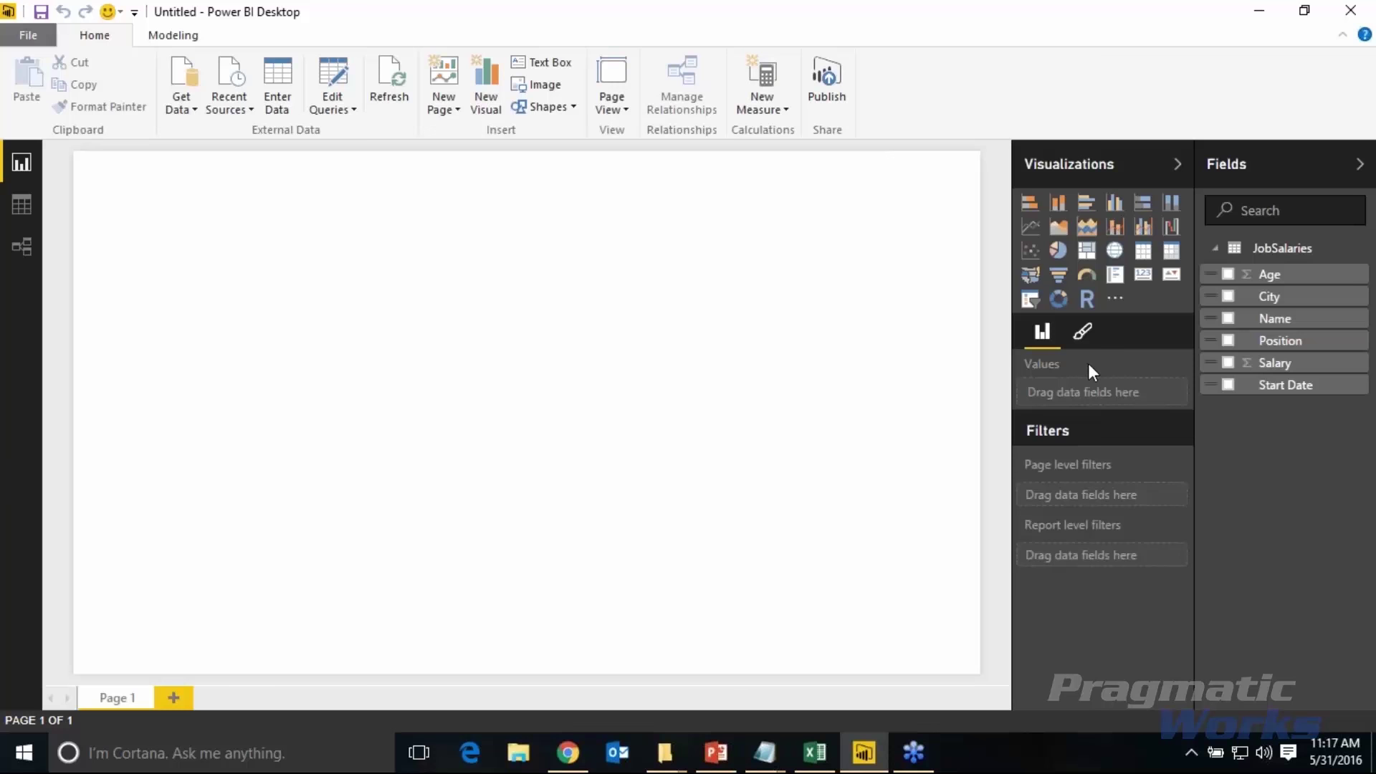
- Insert a matrix with City on rows, set its text size to 17 pt and enlarge it to about 602 by 413
click(1171, 253)
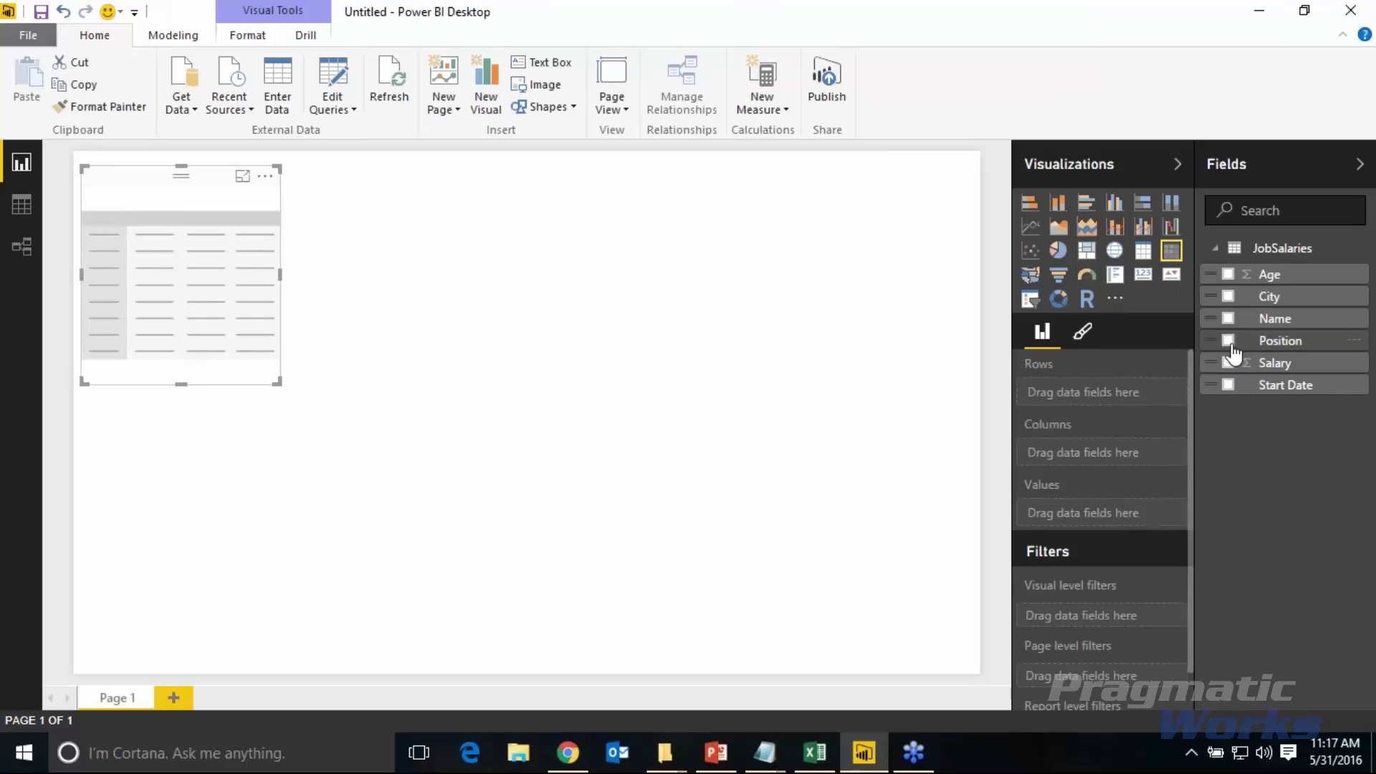
click(1228, 296)
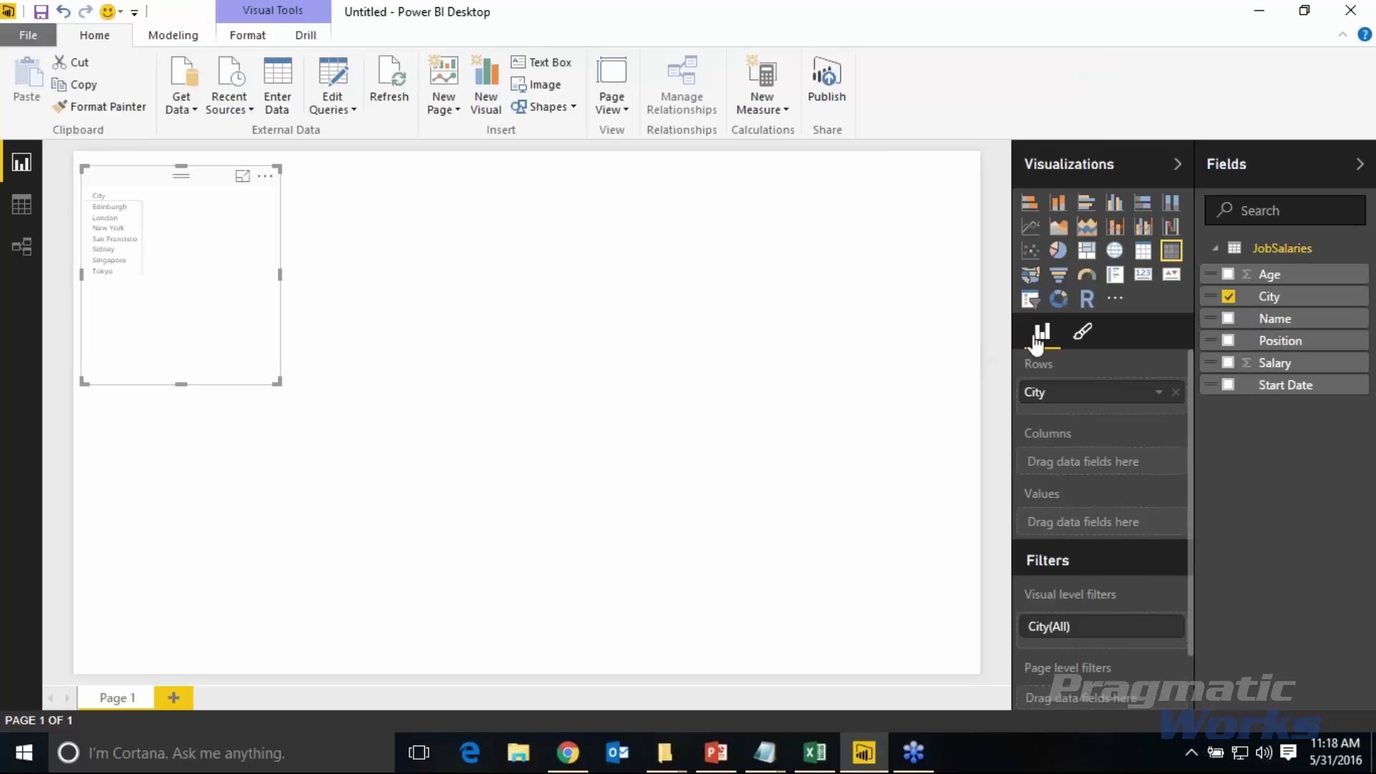
click(1081, 331)
click(1033, 377)
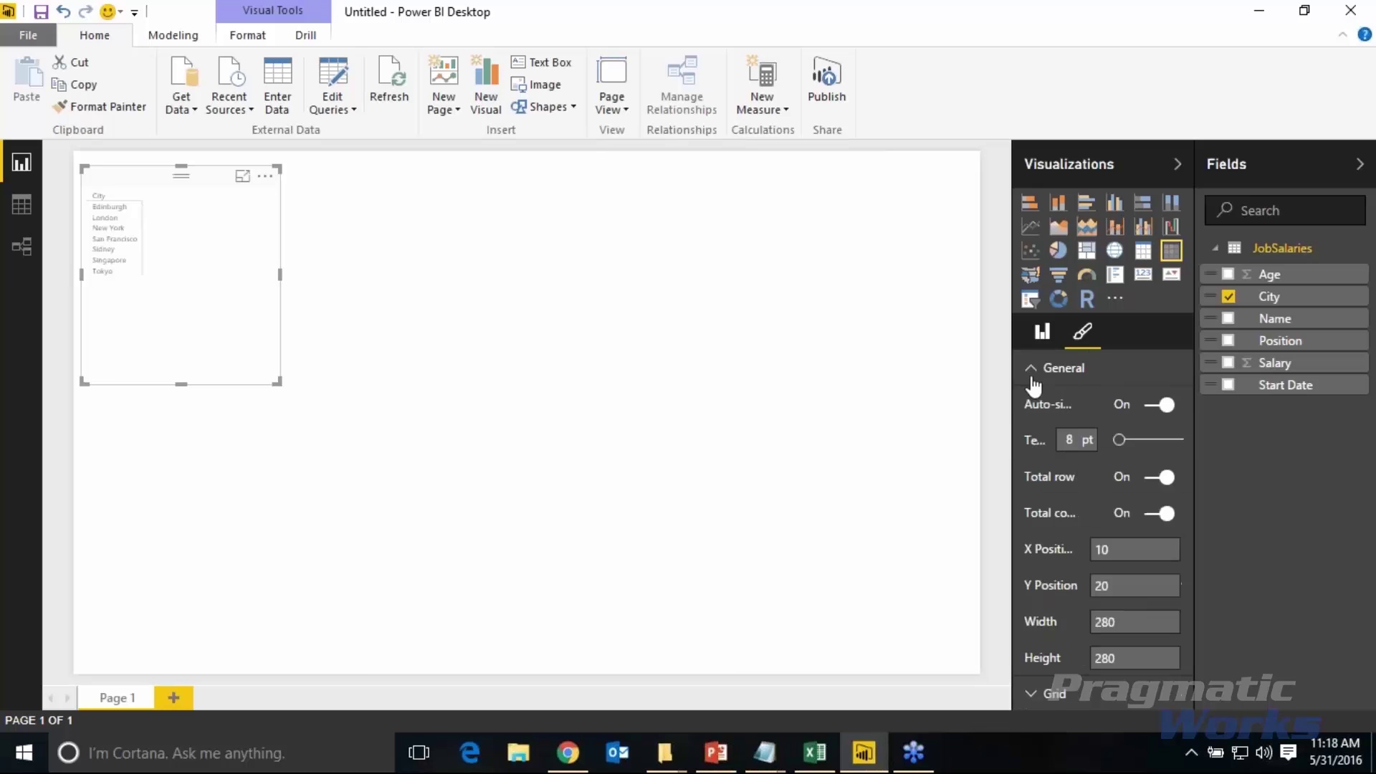
drag(1119, 440, 1134, 439)
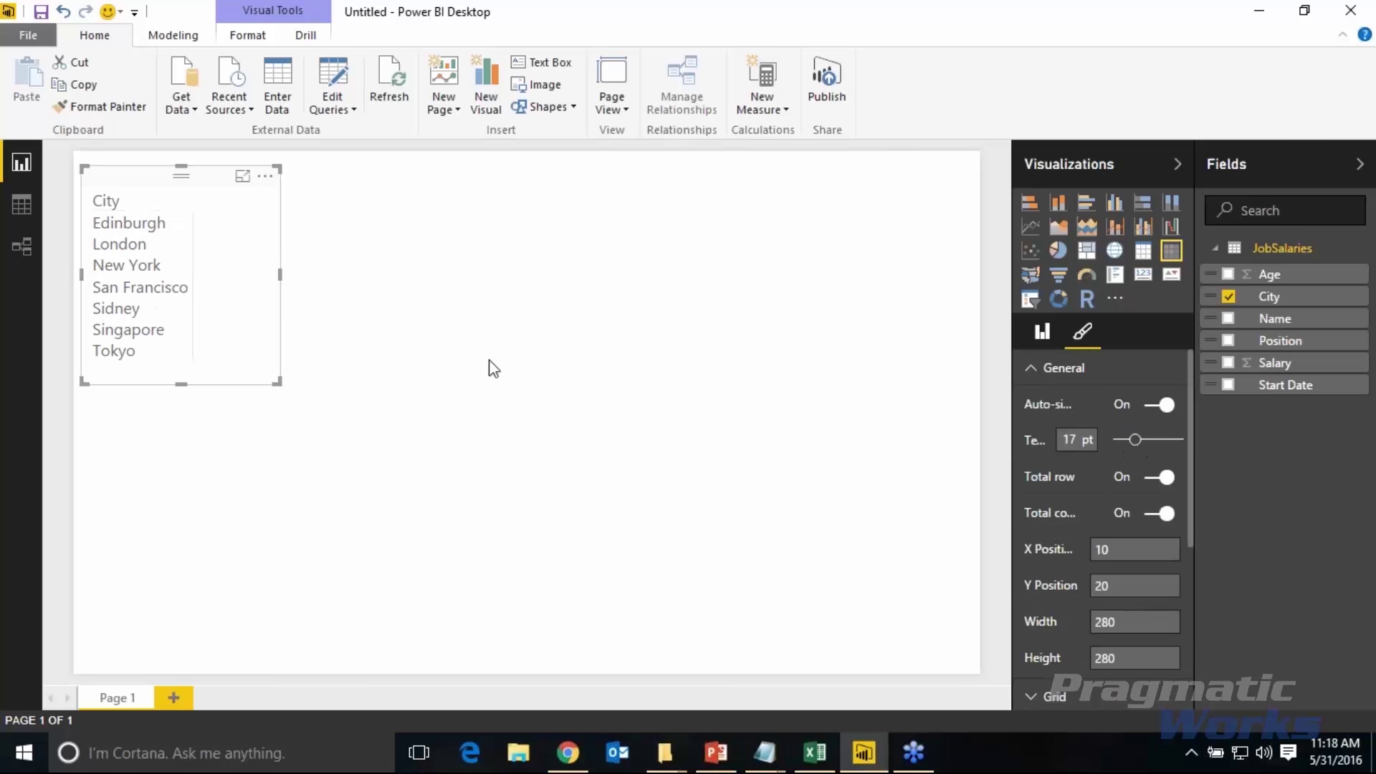
drag(276, 381, 506, 476)
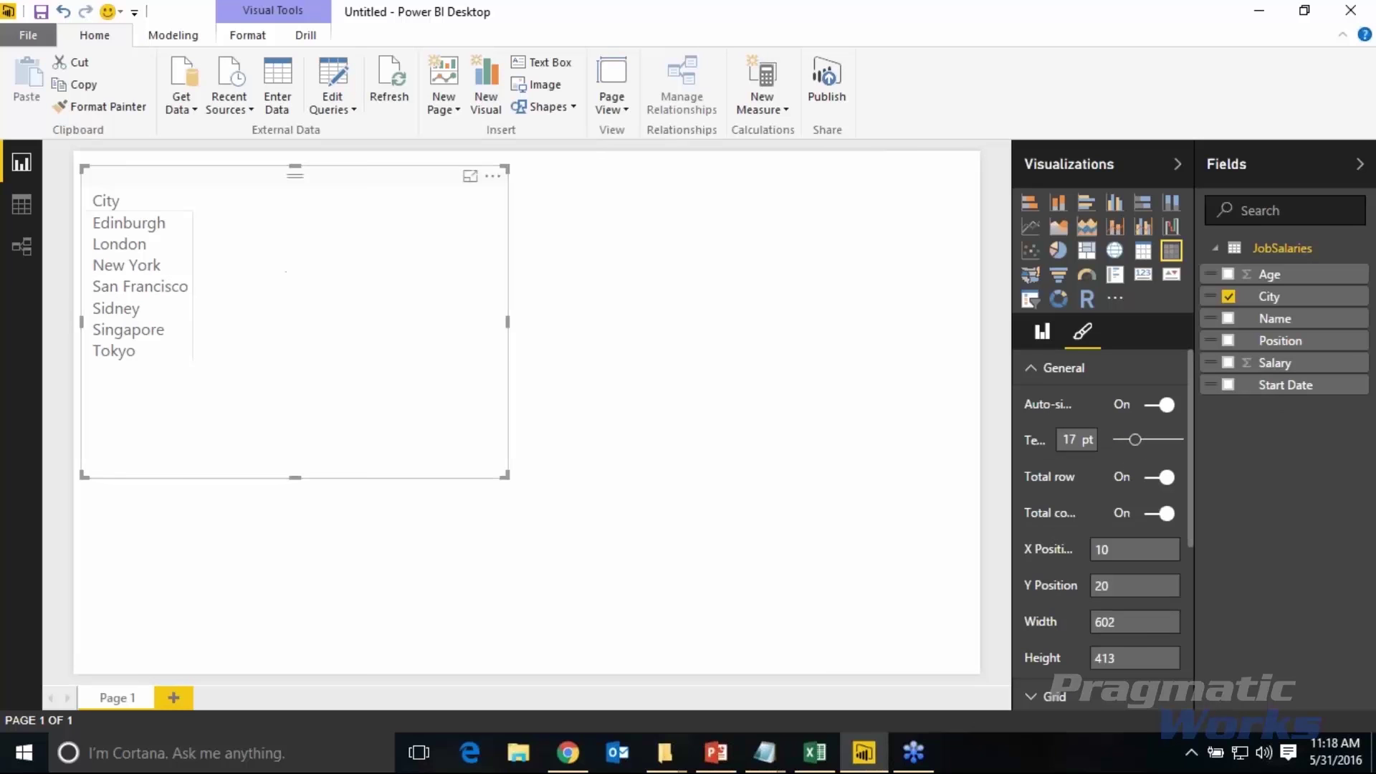
- Add the Salary values and the employee Name level to the City matrix
click(1228, 363)
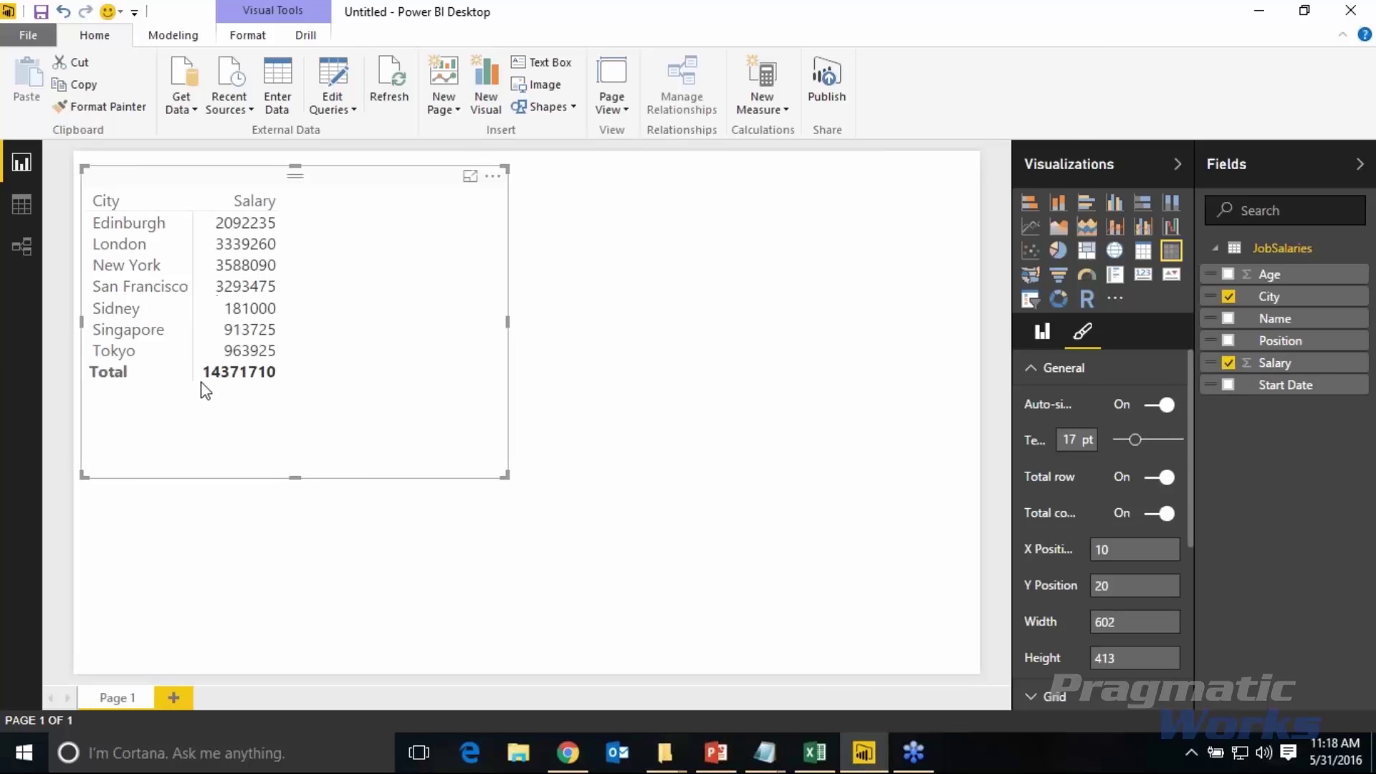
click(1228, 319)
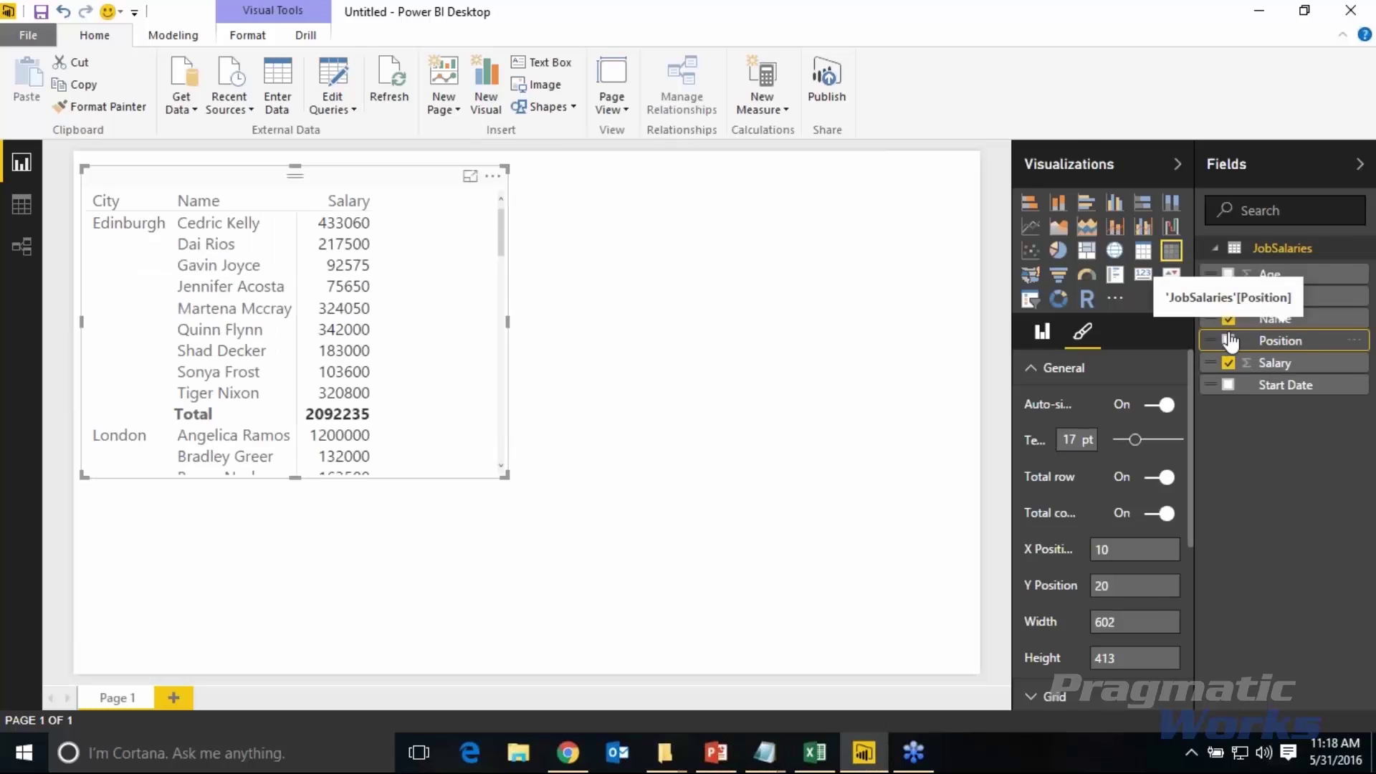
drag(1230, 342, 376, 438)
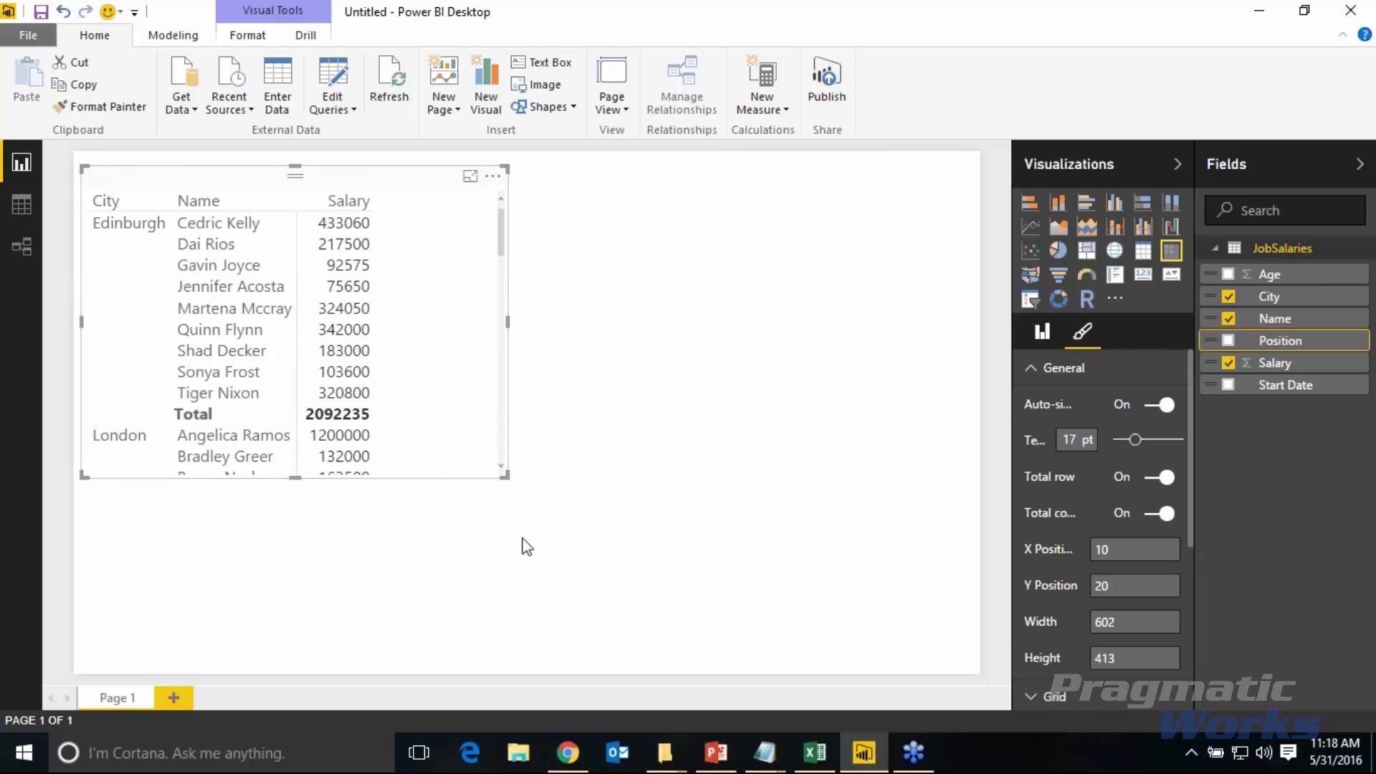
- Convert the matrix to a treemap of Salary by City without Name, and inspect the Sidney tile
click(1086, 250)
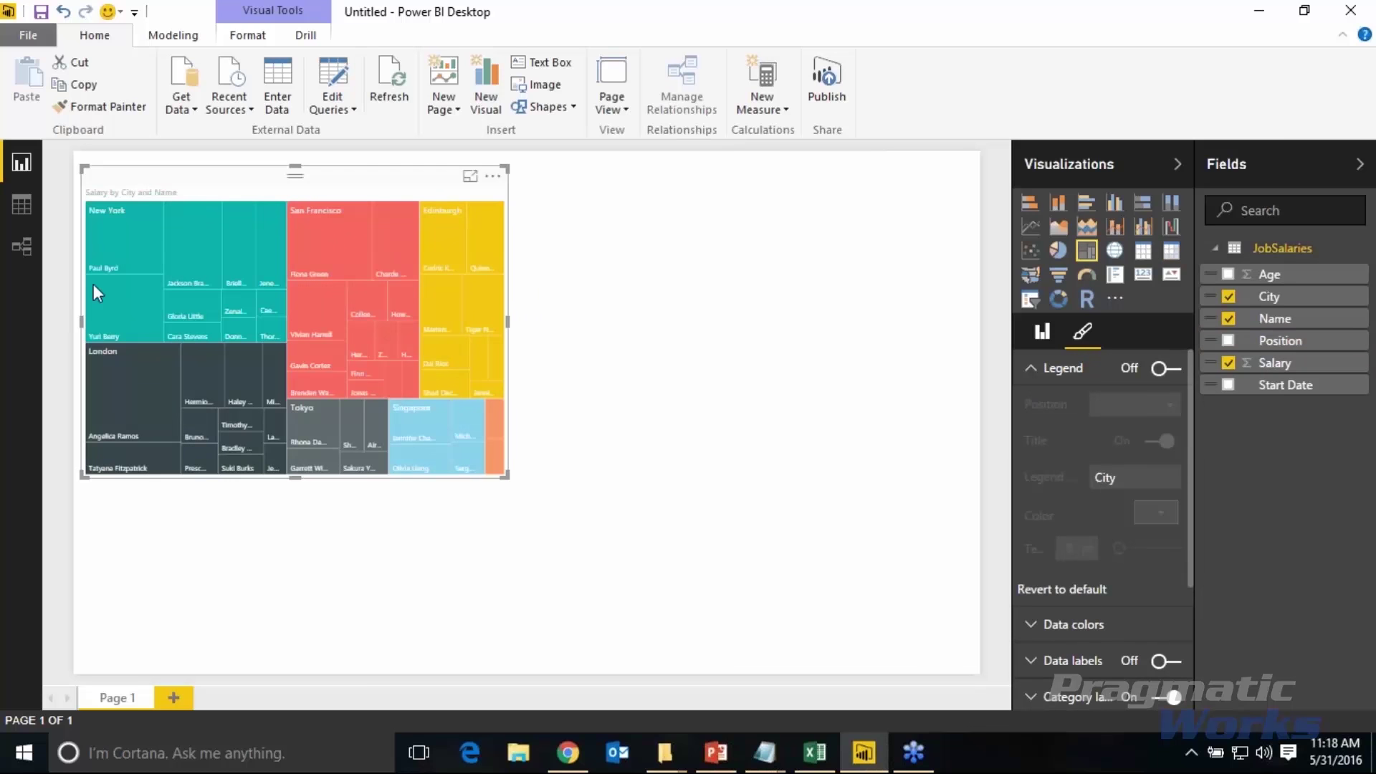
click(1228, 320)
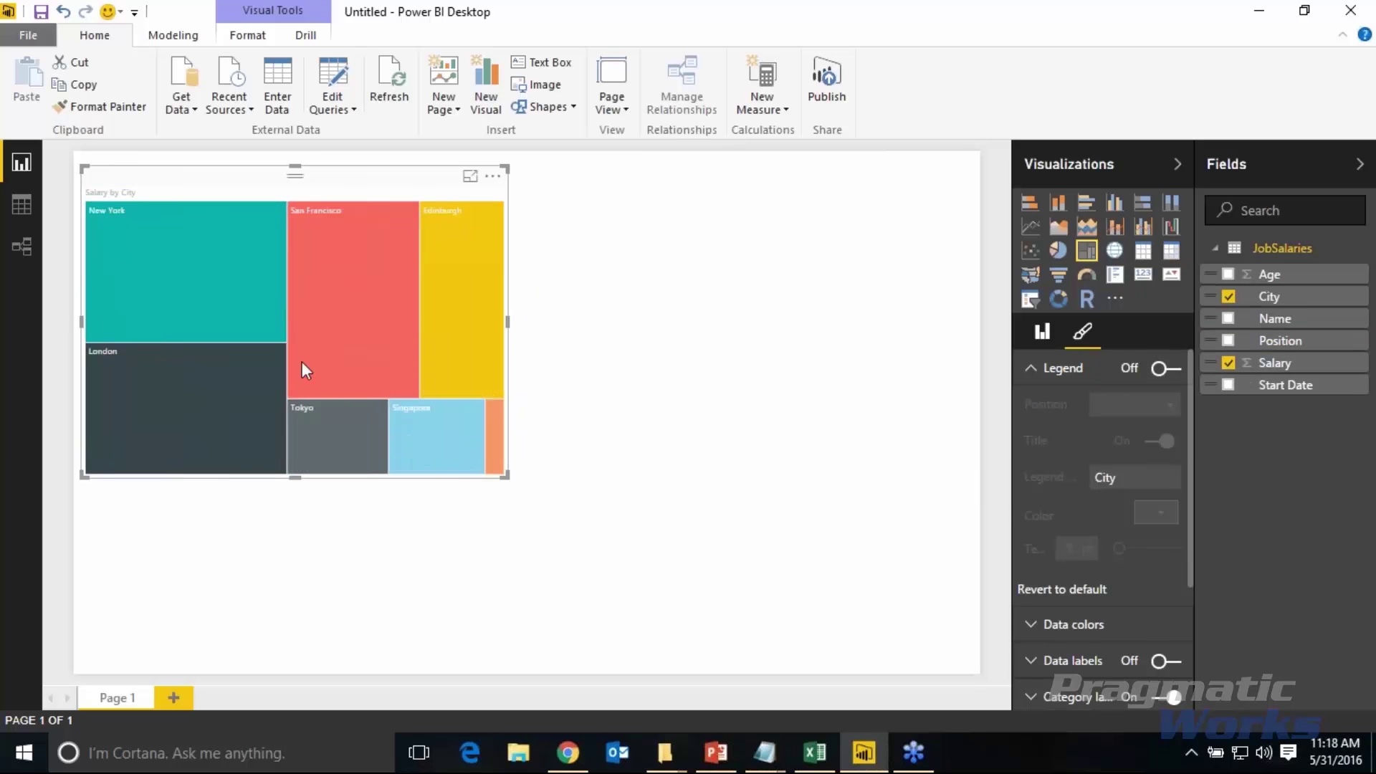
click(495, 444)
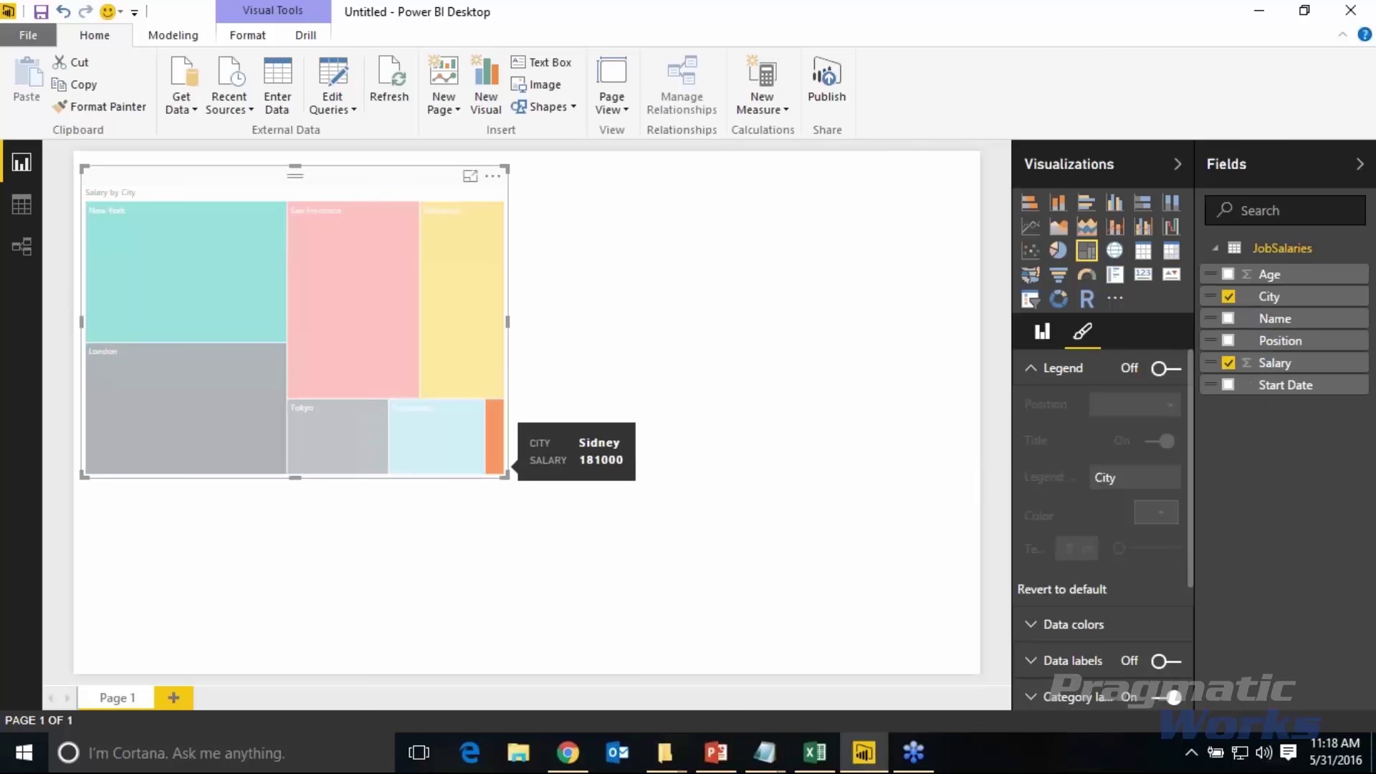
click(583, 409)
click(488, 436)
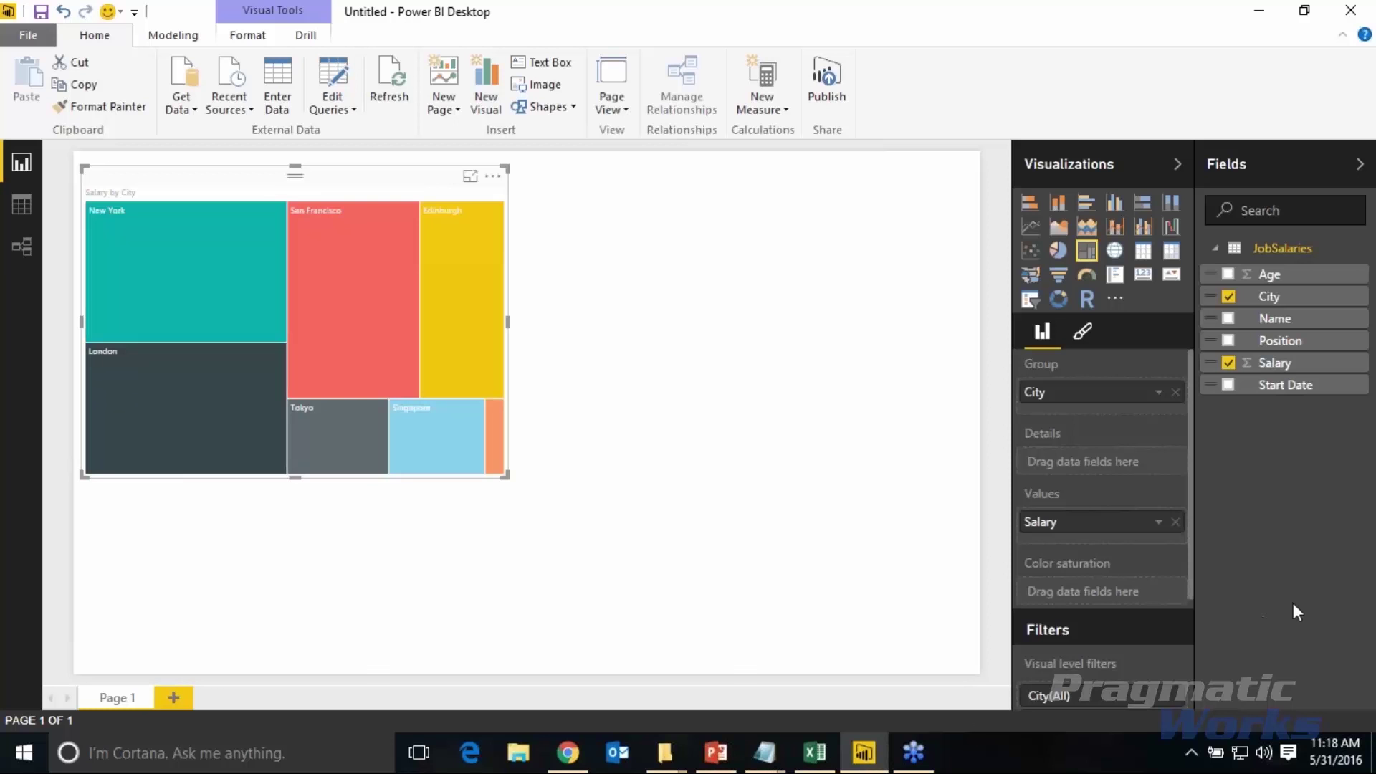
- Switch to the planecrashinfo.com accident database in Chrome, open the 1933 page and look through its accident table
key(alt+Tab)
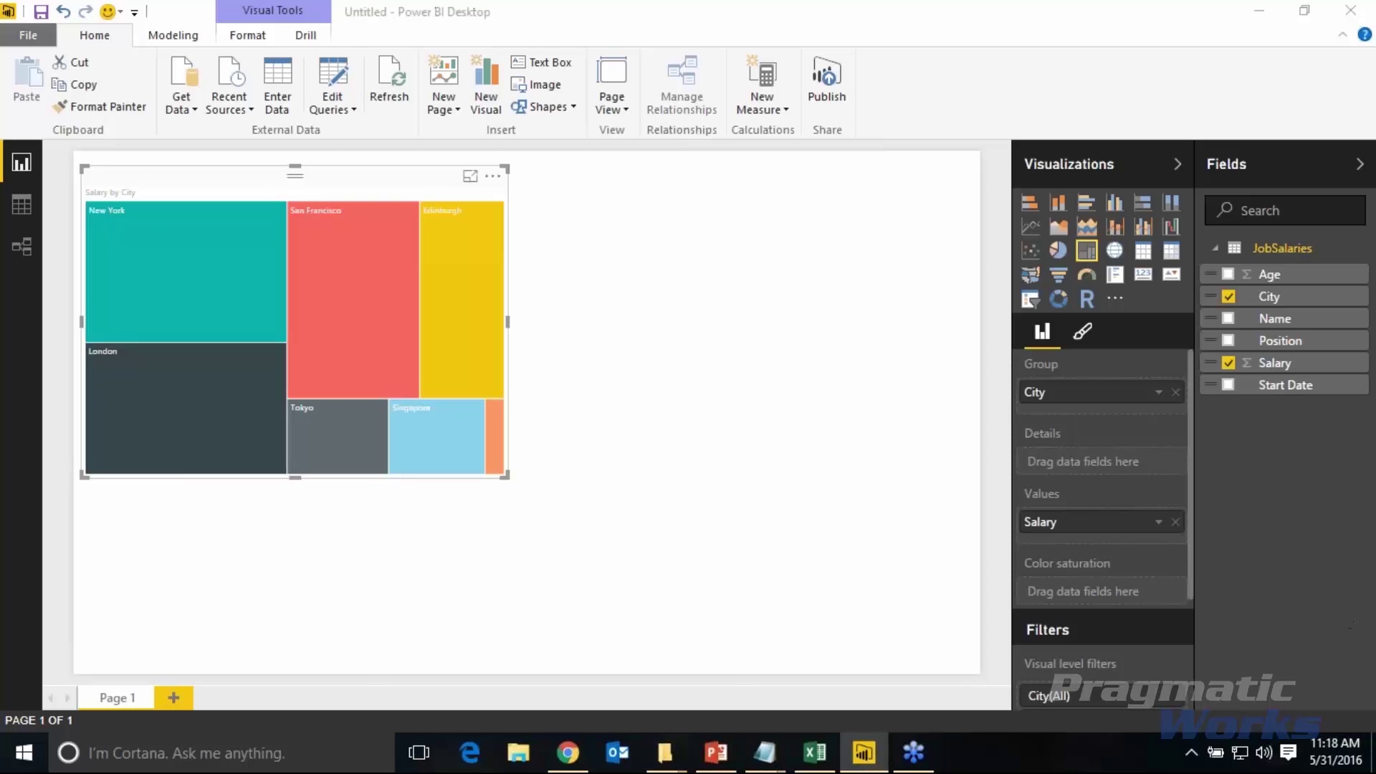
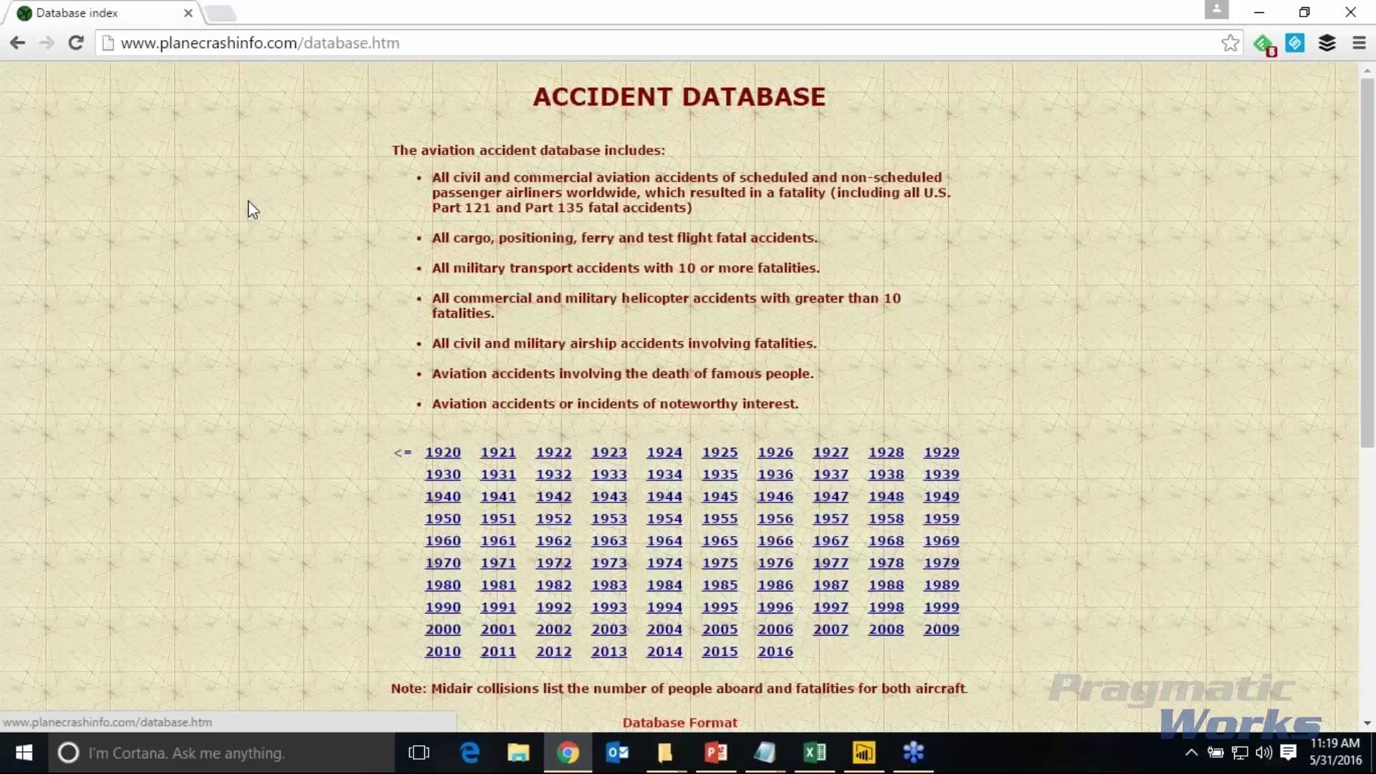
scroll(252, 272, down, 1)
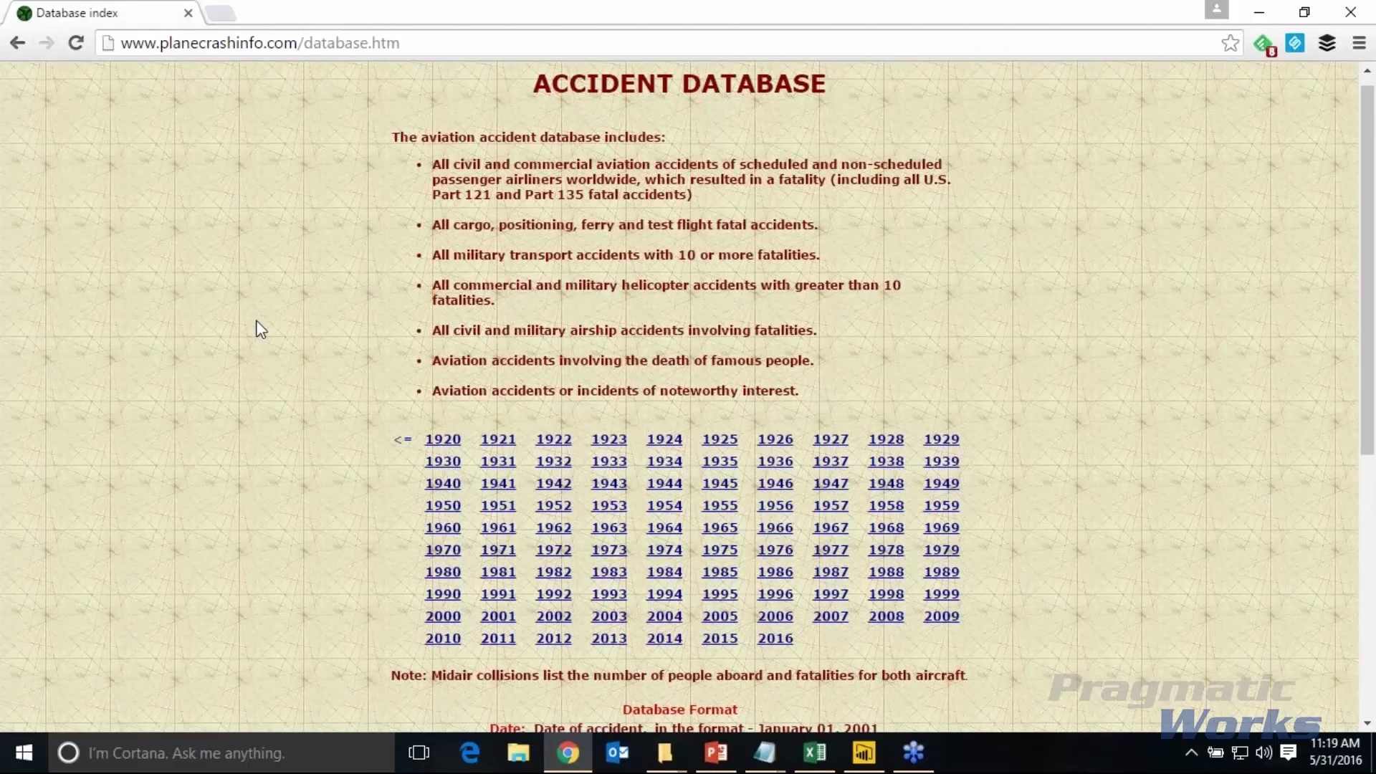
scroll(682, 606, down, 1)
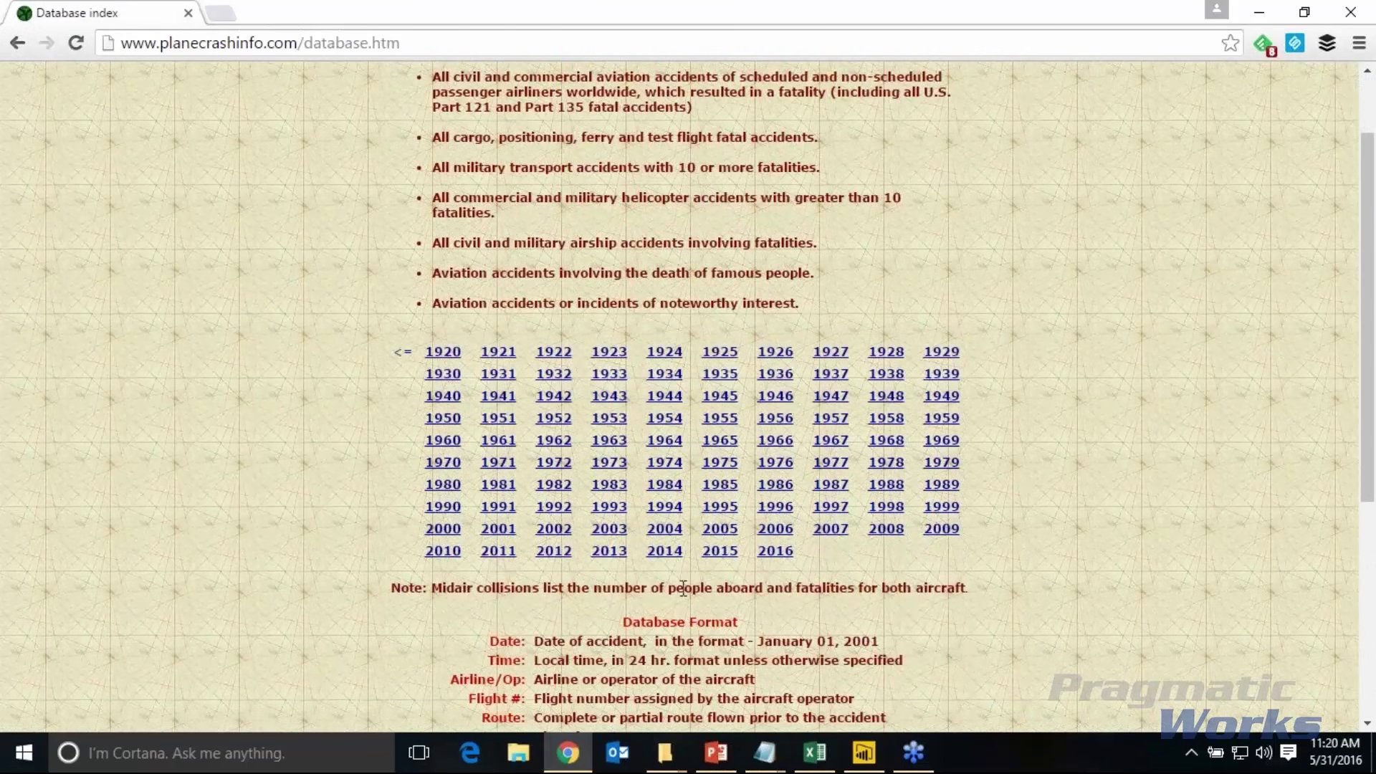
click(443, 352)
click(620, 375)
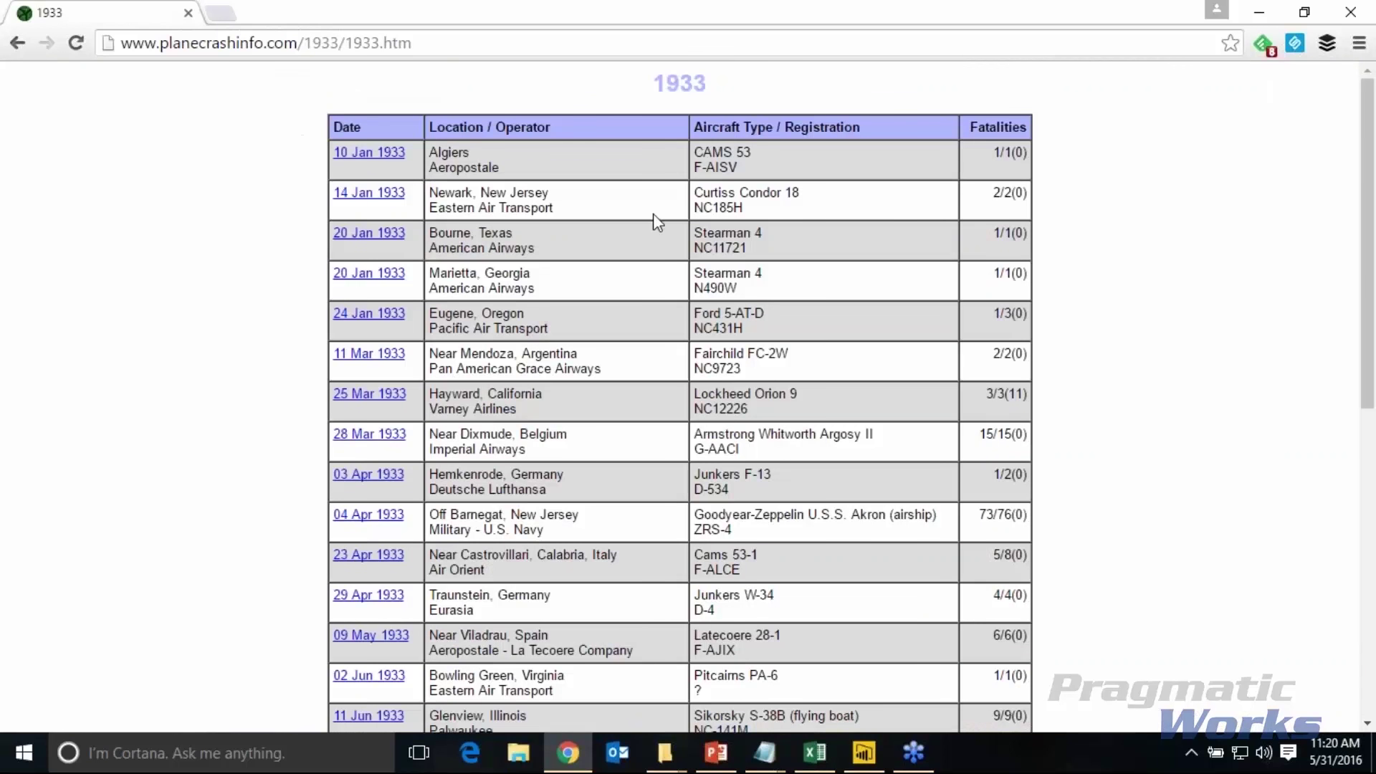
scroll(656, 222, down, 9)
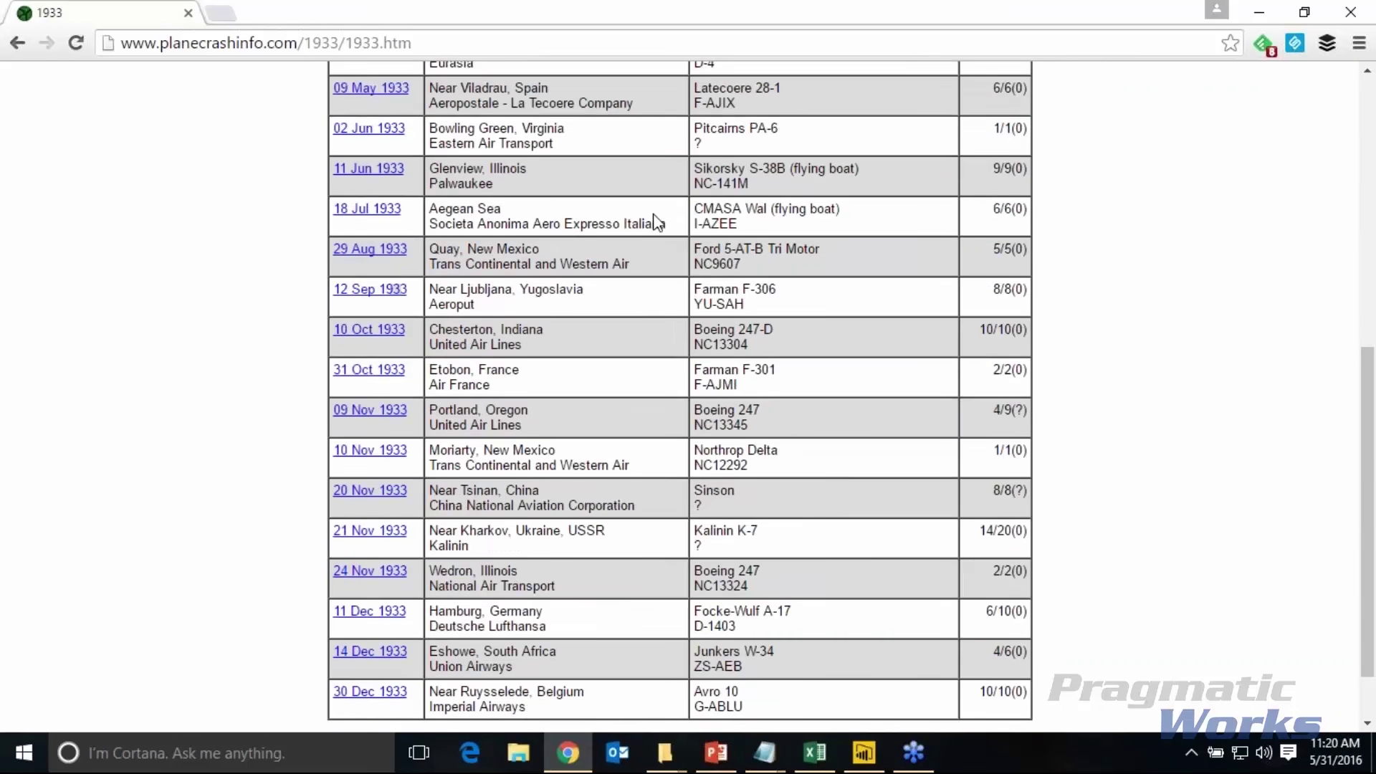
scroll(650, 220, up, 9)
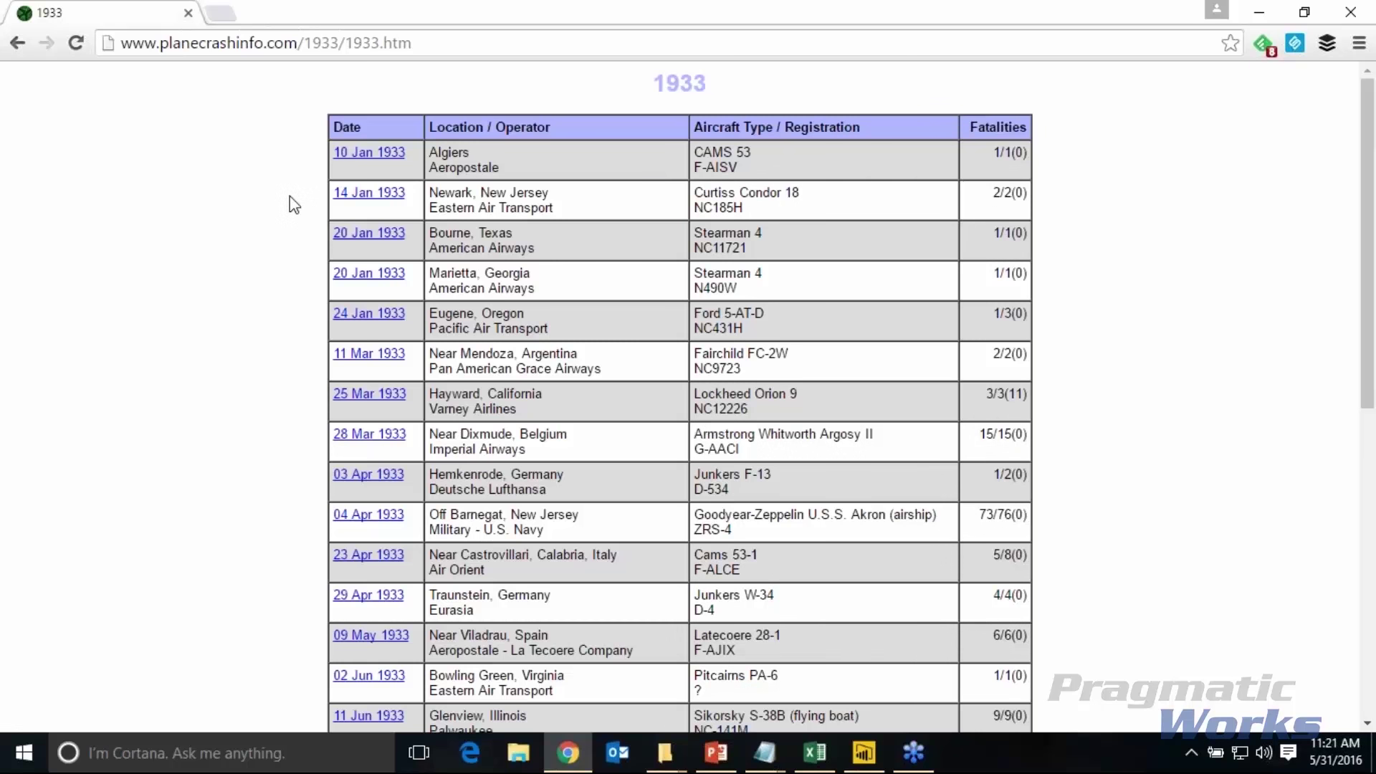
- Examine where the year occurs in the 1933 page's web address, and copy the full address
click(145, 43)
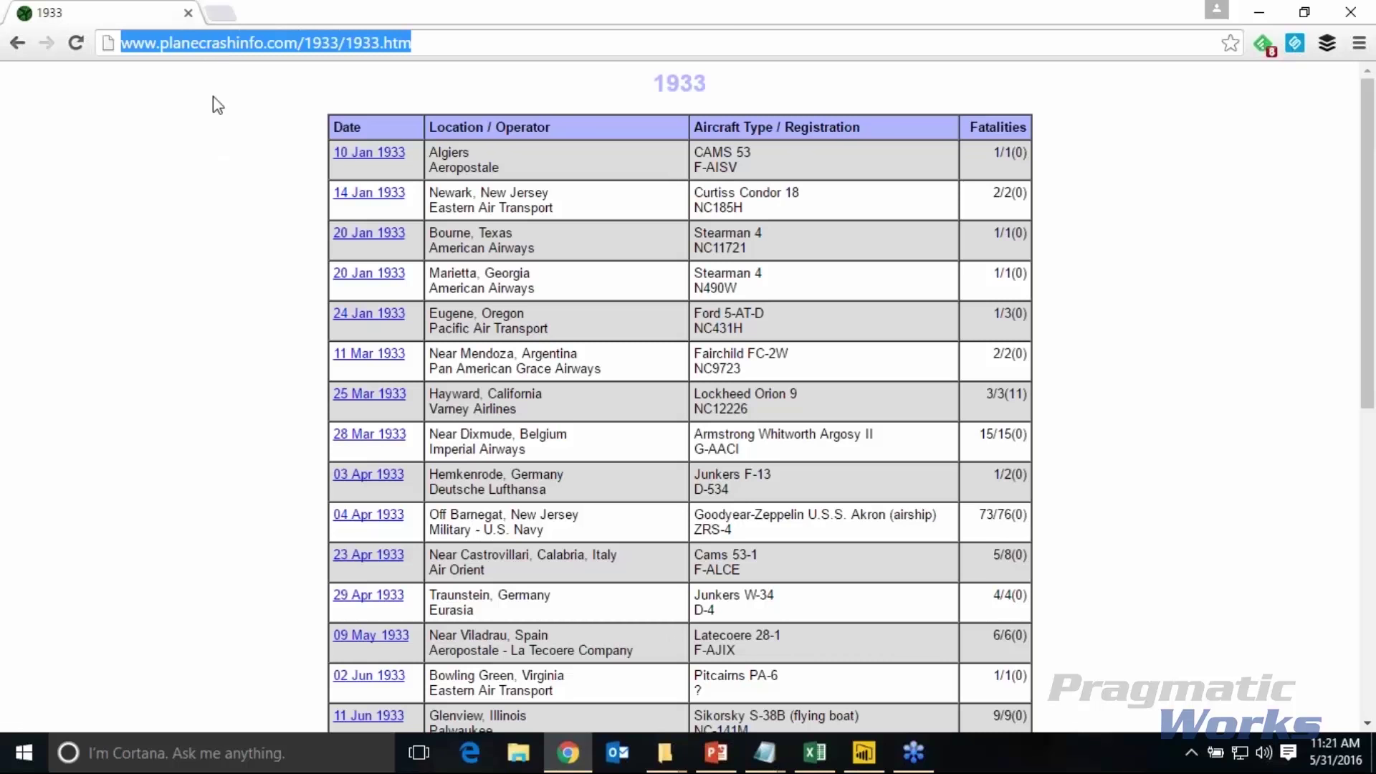
click(225, 195)
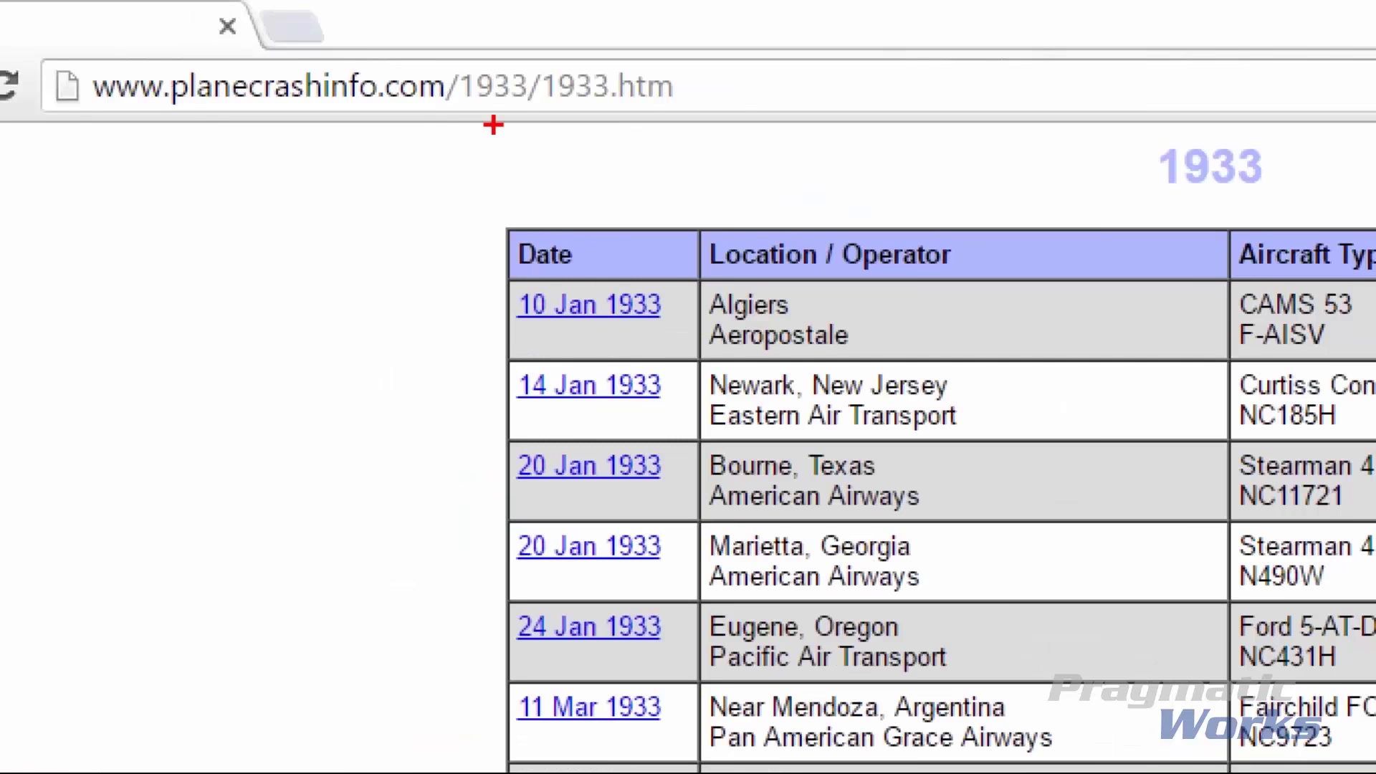
mouse_move(326, 68)
mouse_down()
mouse_move(327, 104)
mouse_move(379, 112)
mouse_up()
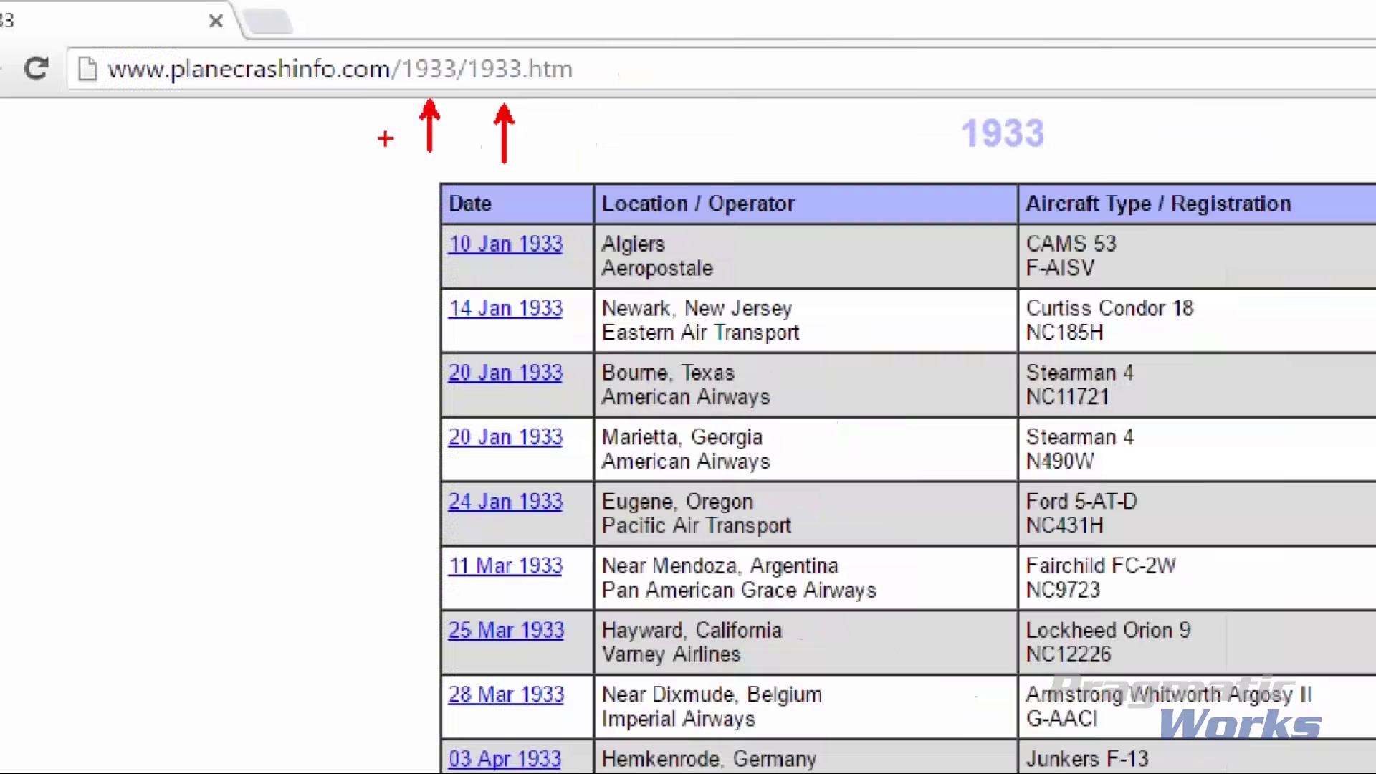
click(357, 87)
key(ctrl+c)
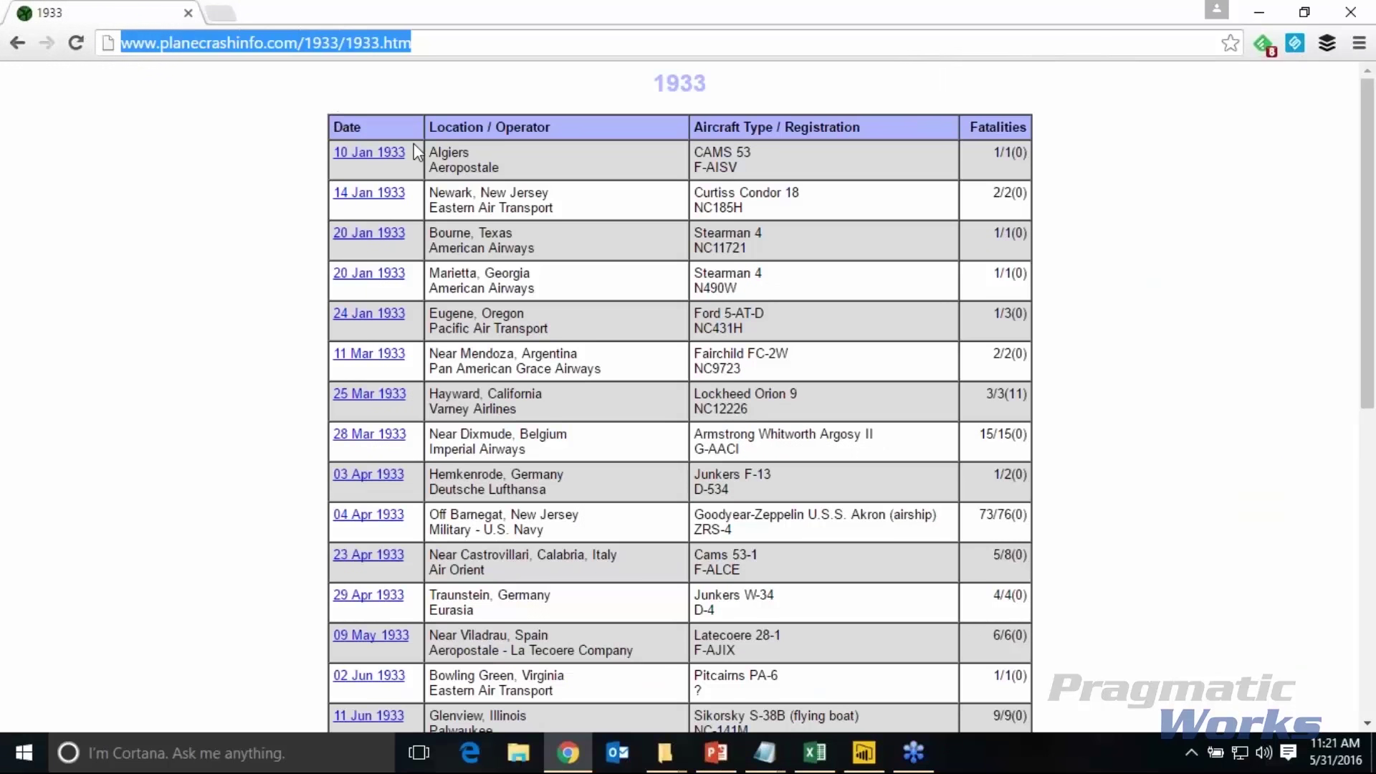
- Switch to Power BI Desktop and delete the Salary by City treemap from the report page
click(867, 762)
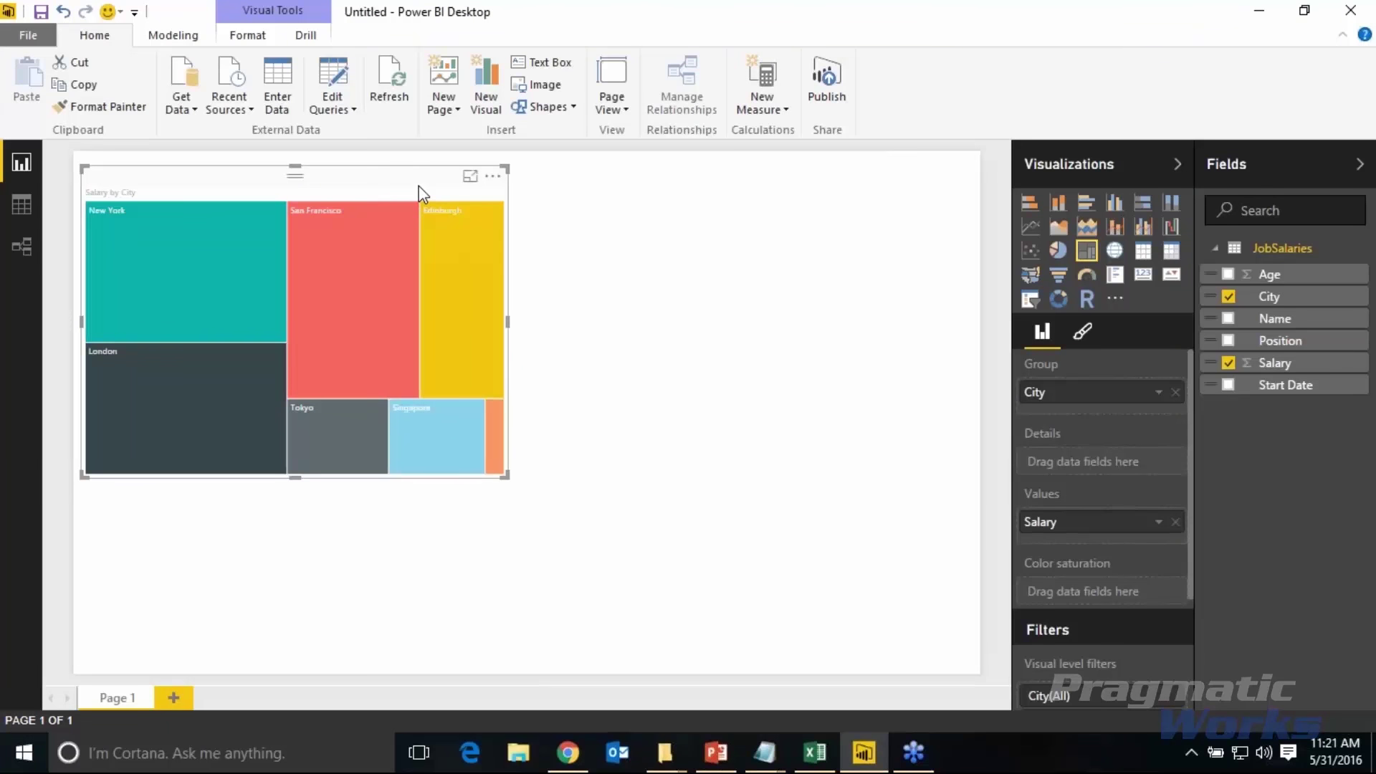
key(Delete)
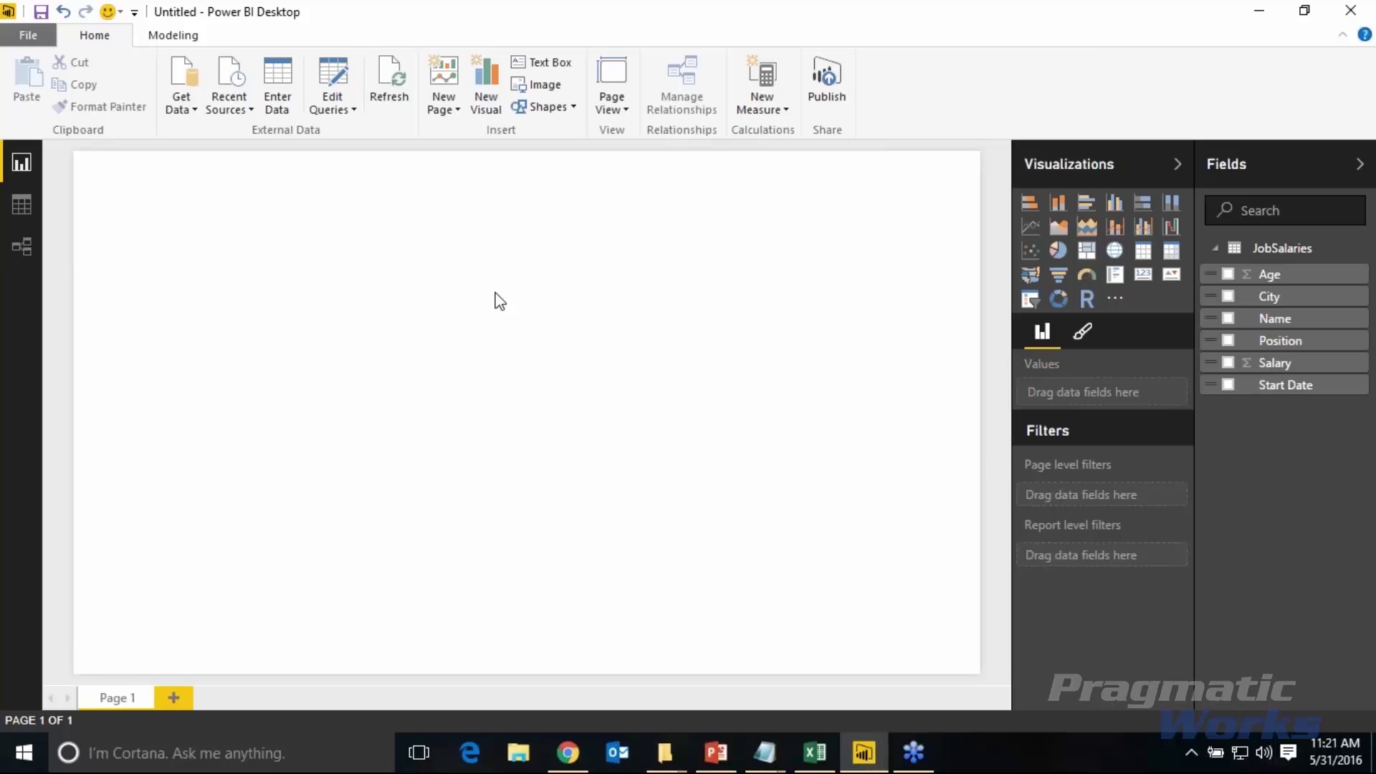
click(185, 108)
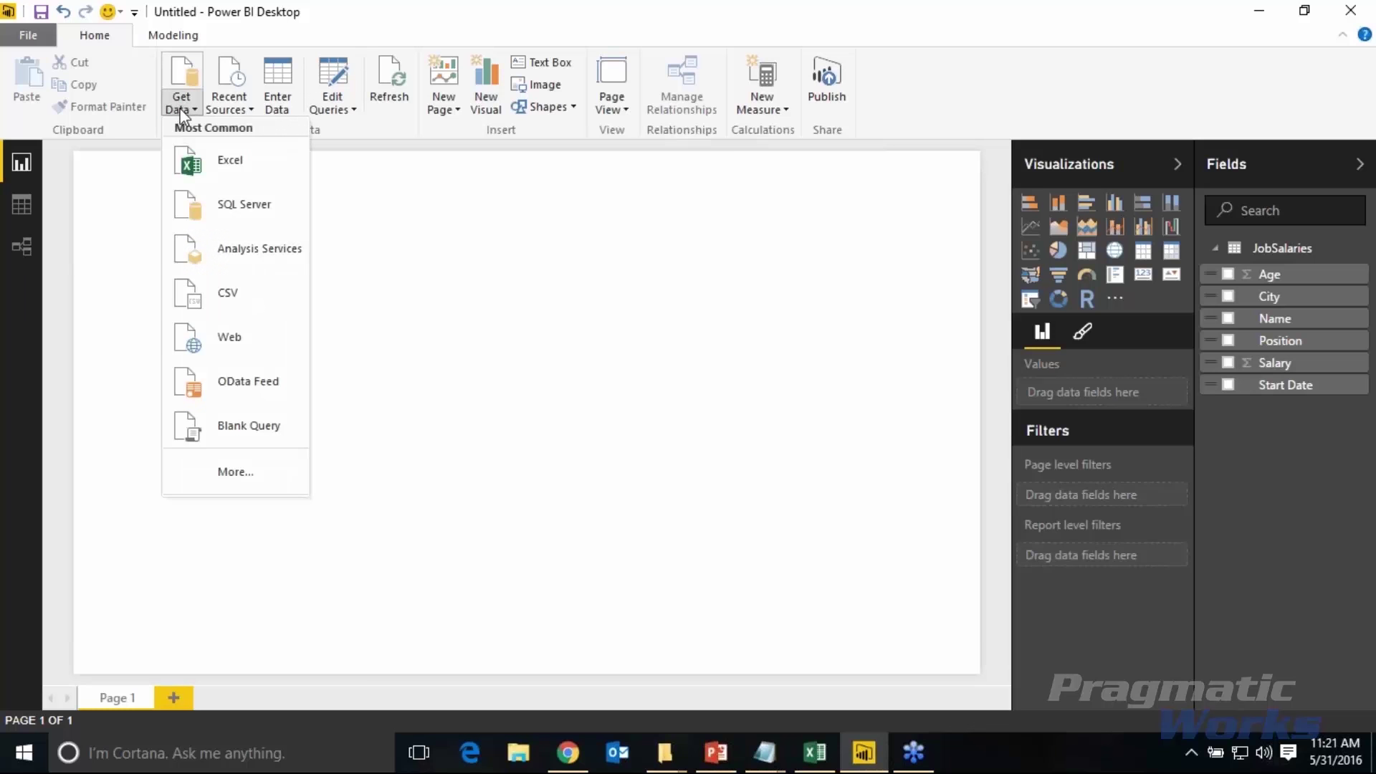
click(242, 343)
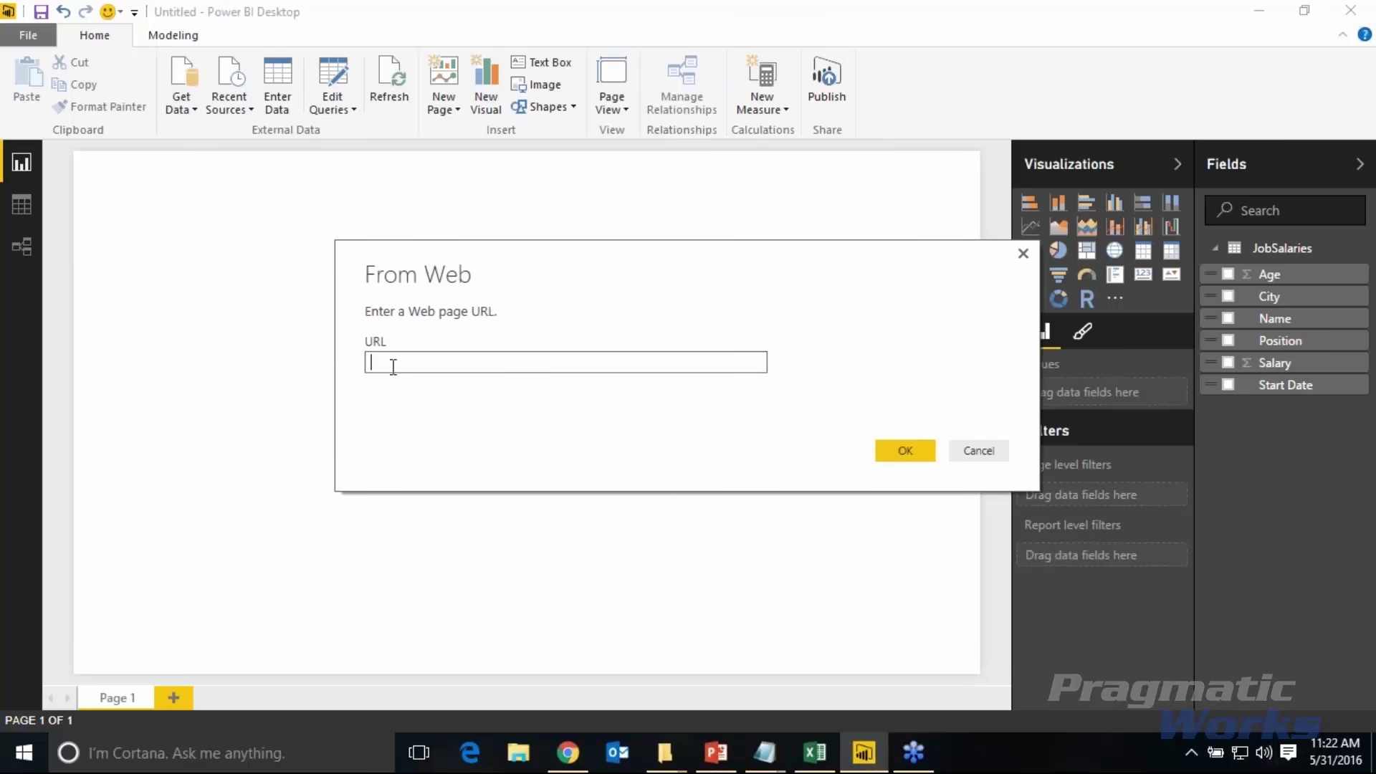
key(ctrl+v)
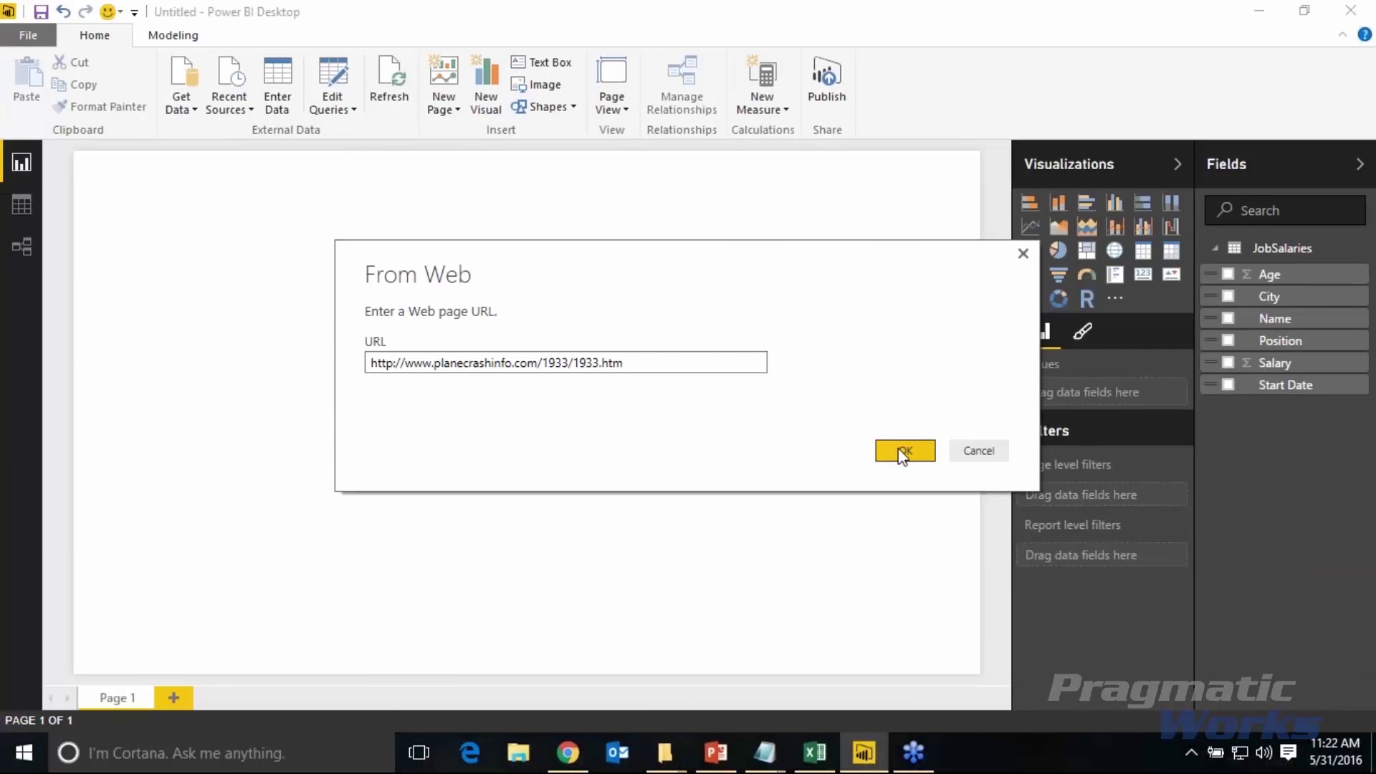
click(903, 453)
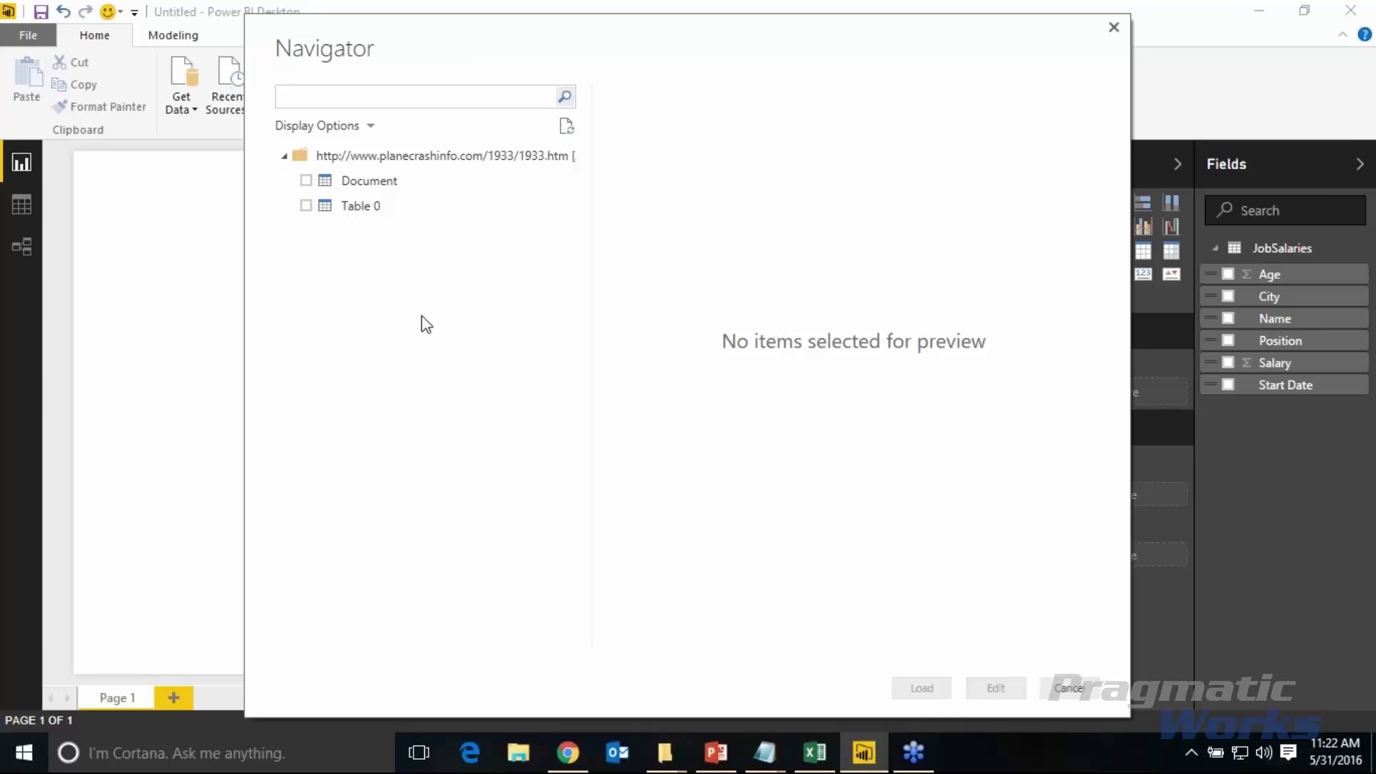
- Preview the Document and Table 0 items from the 1933 page, then select Table 0 and open it for editing in the Query Editor
click(392, 185)
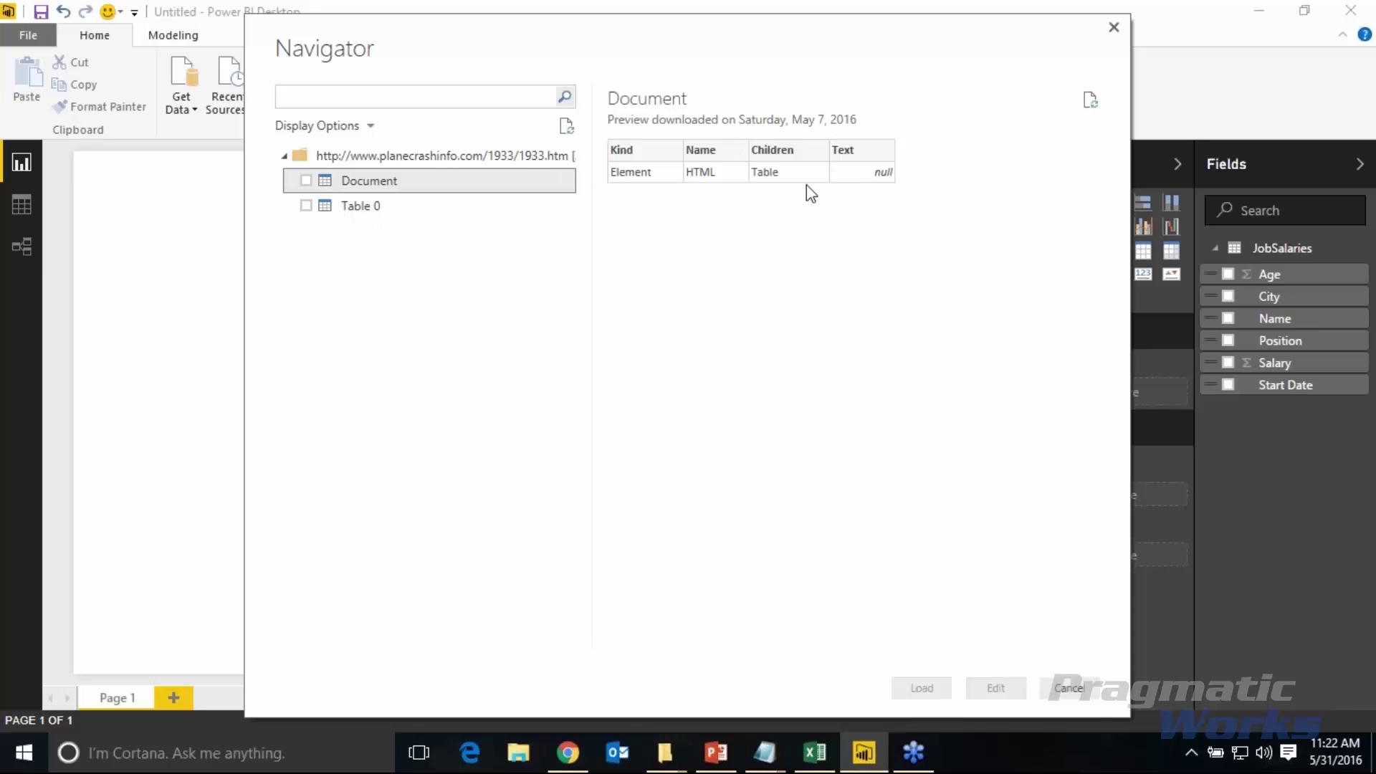
click(371, 215)
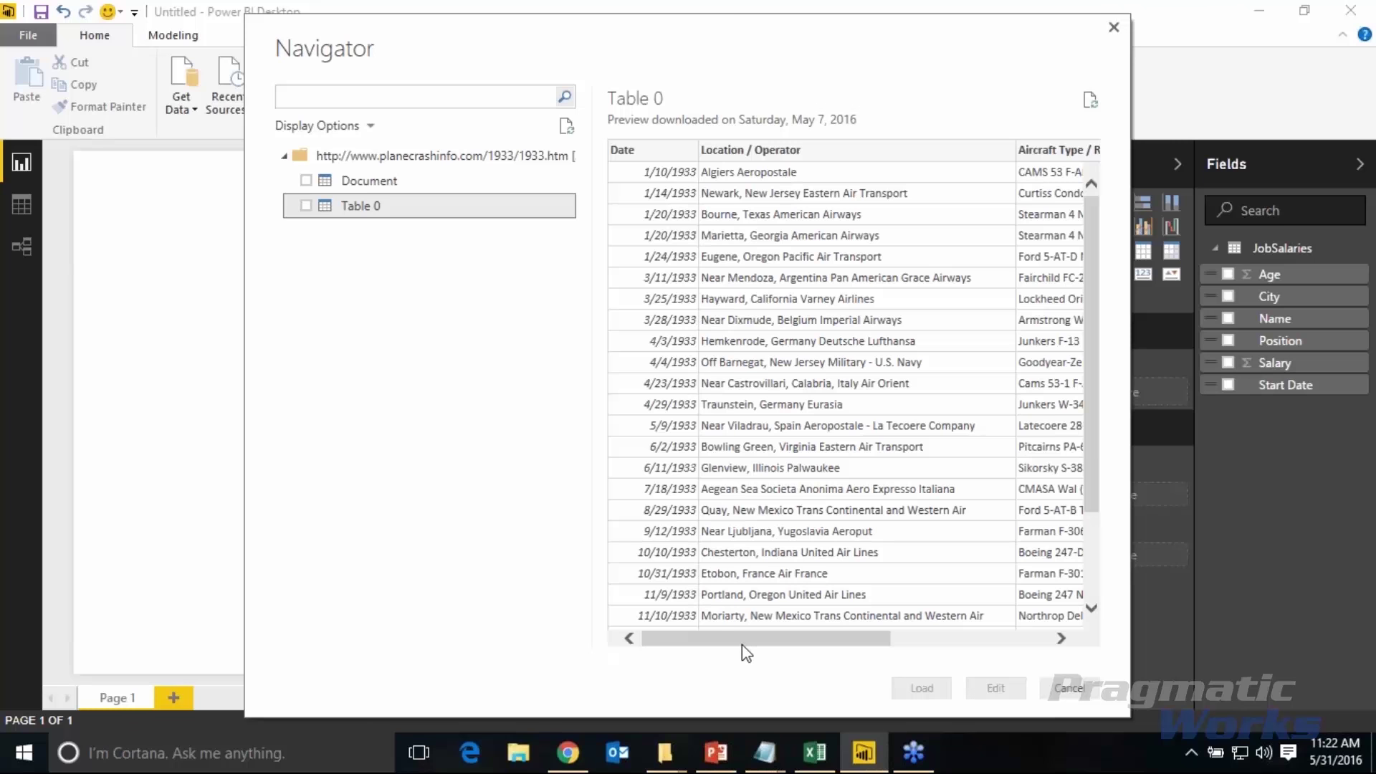
drag(745, 651, 648, 639)
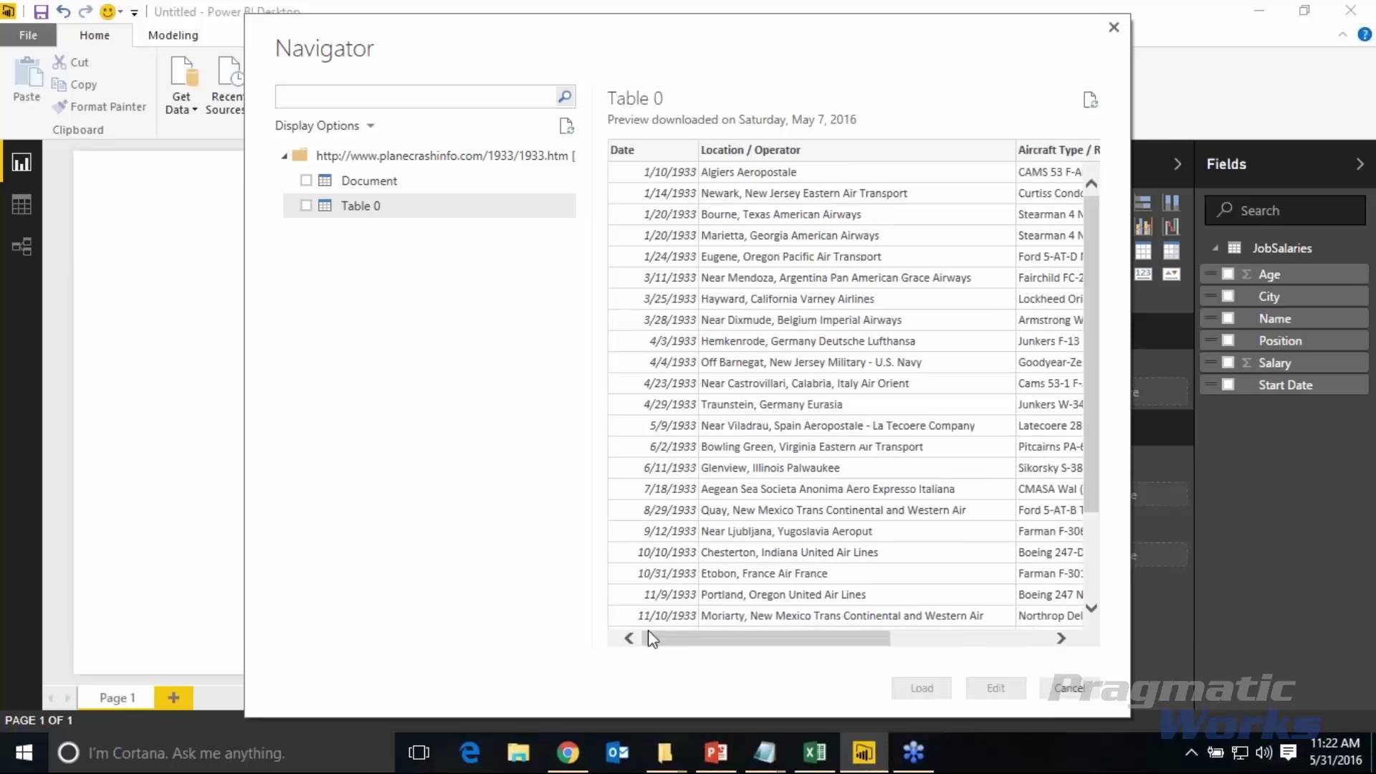
click(463, 215)
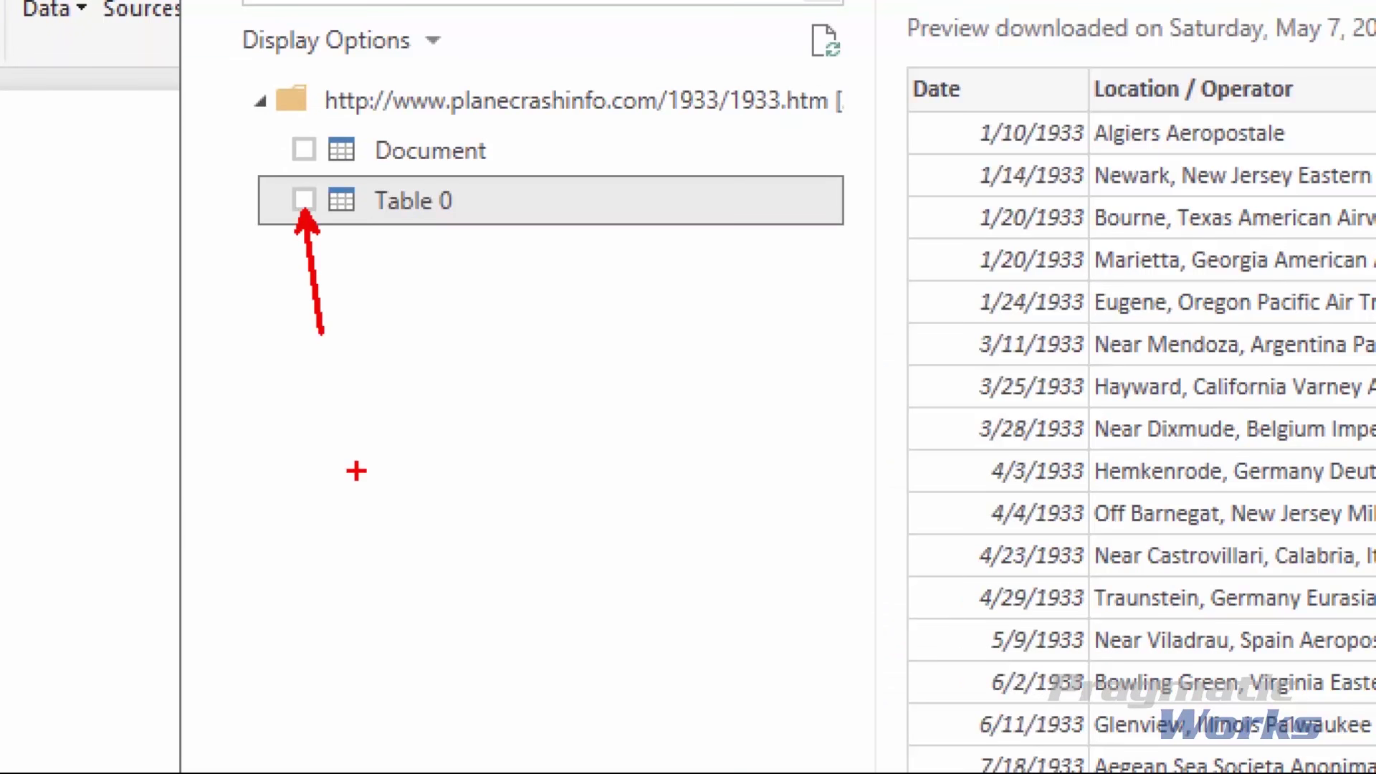
key(space)
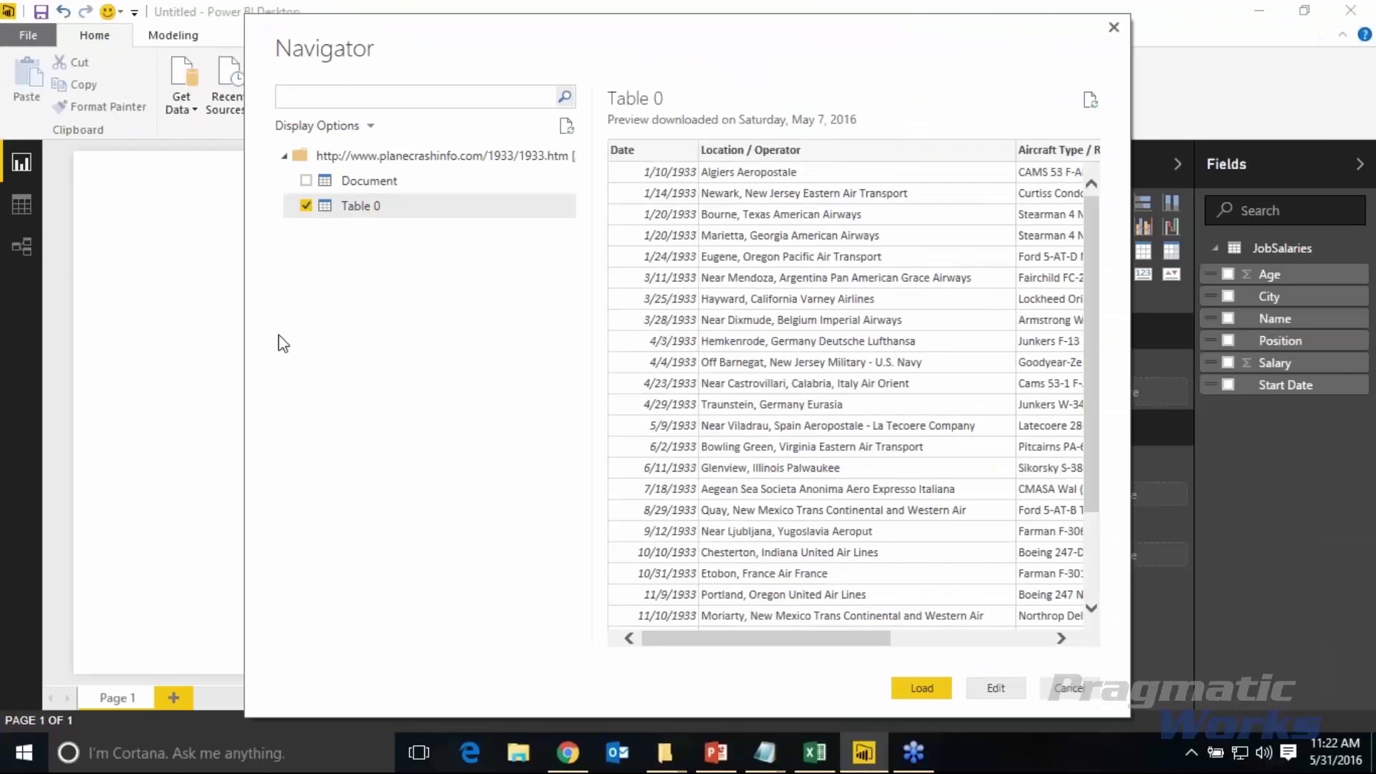
click(993, 688)
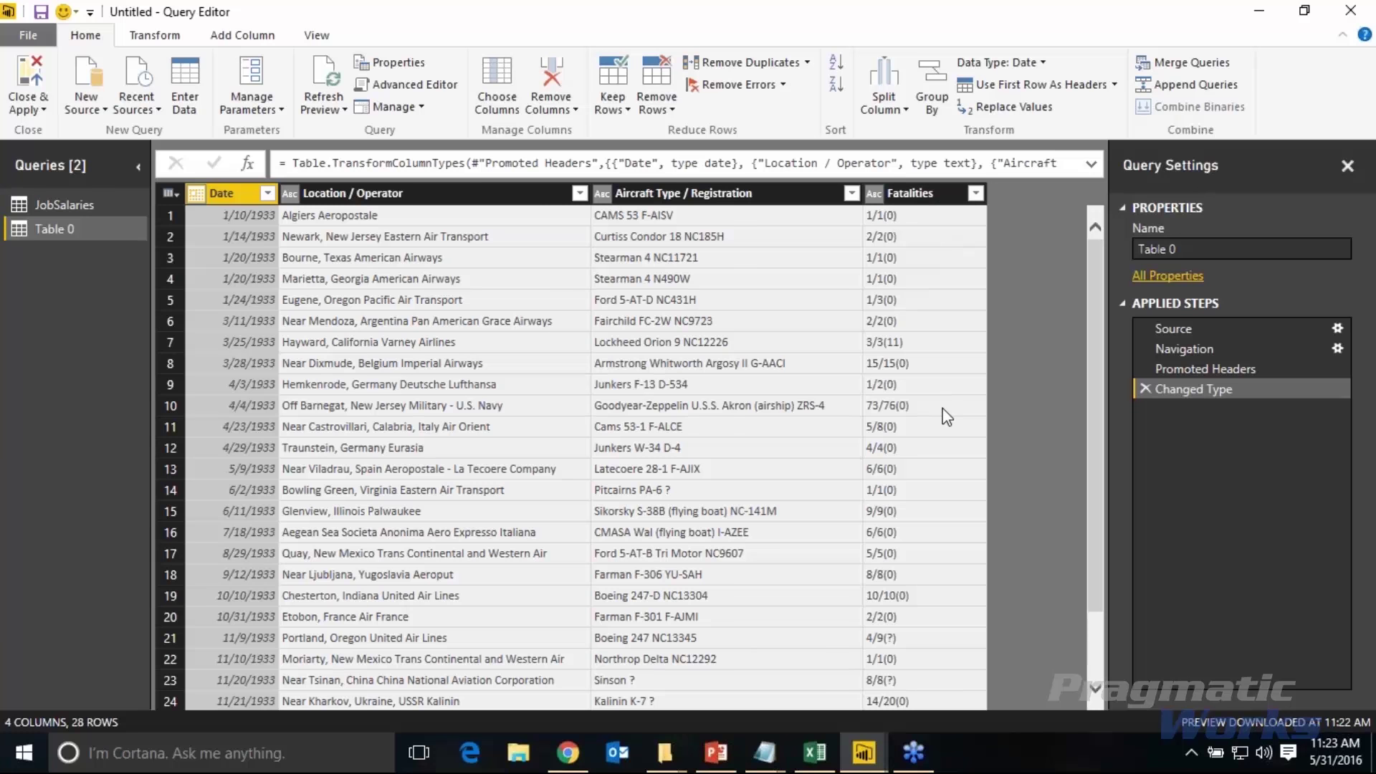
- Split the Fatalities column by the custom delimiter "/" at the left-most occurrence only
click(923, 201)
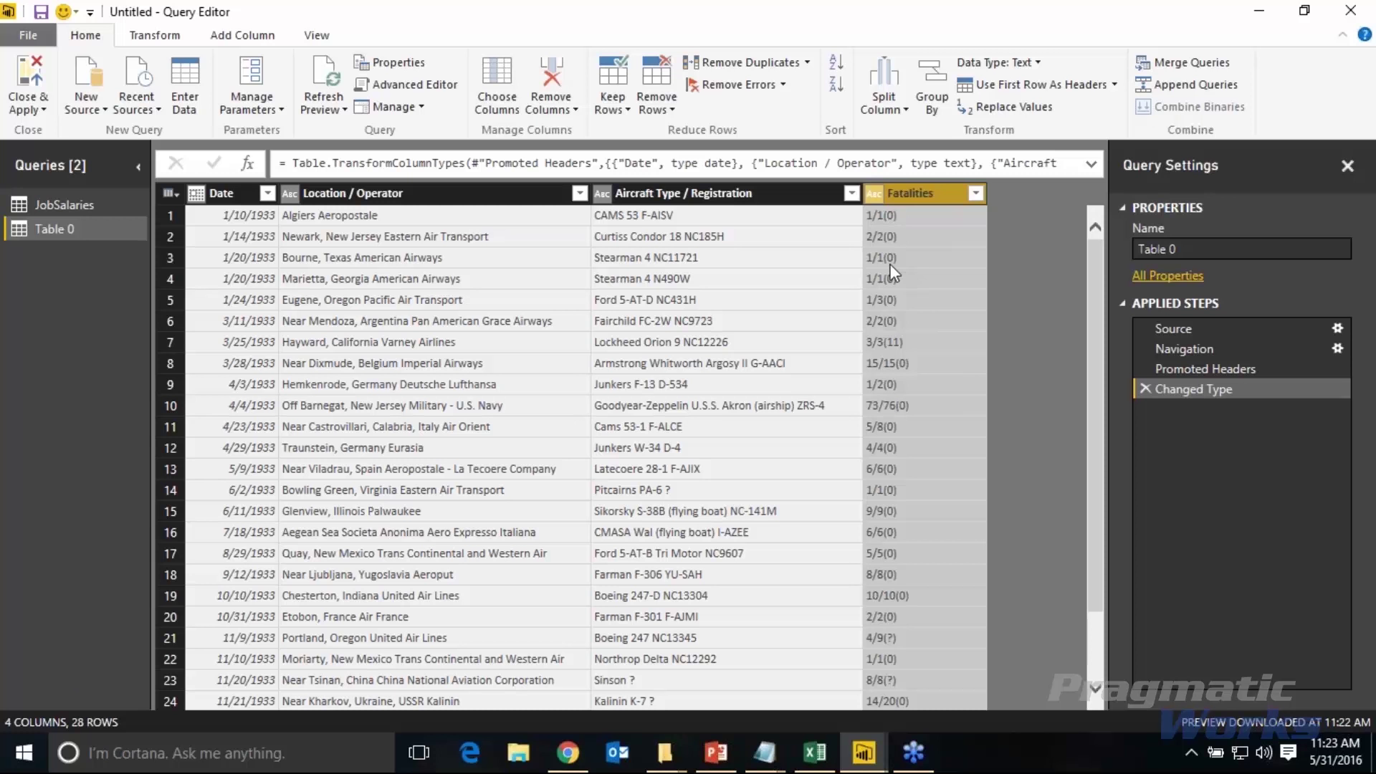
right_click(946, 197)
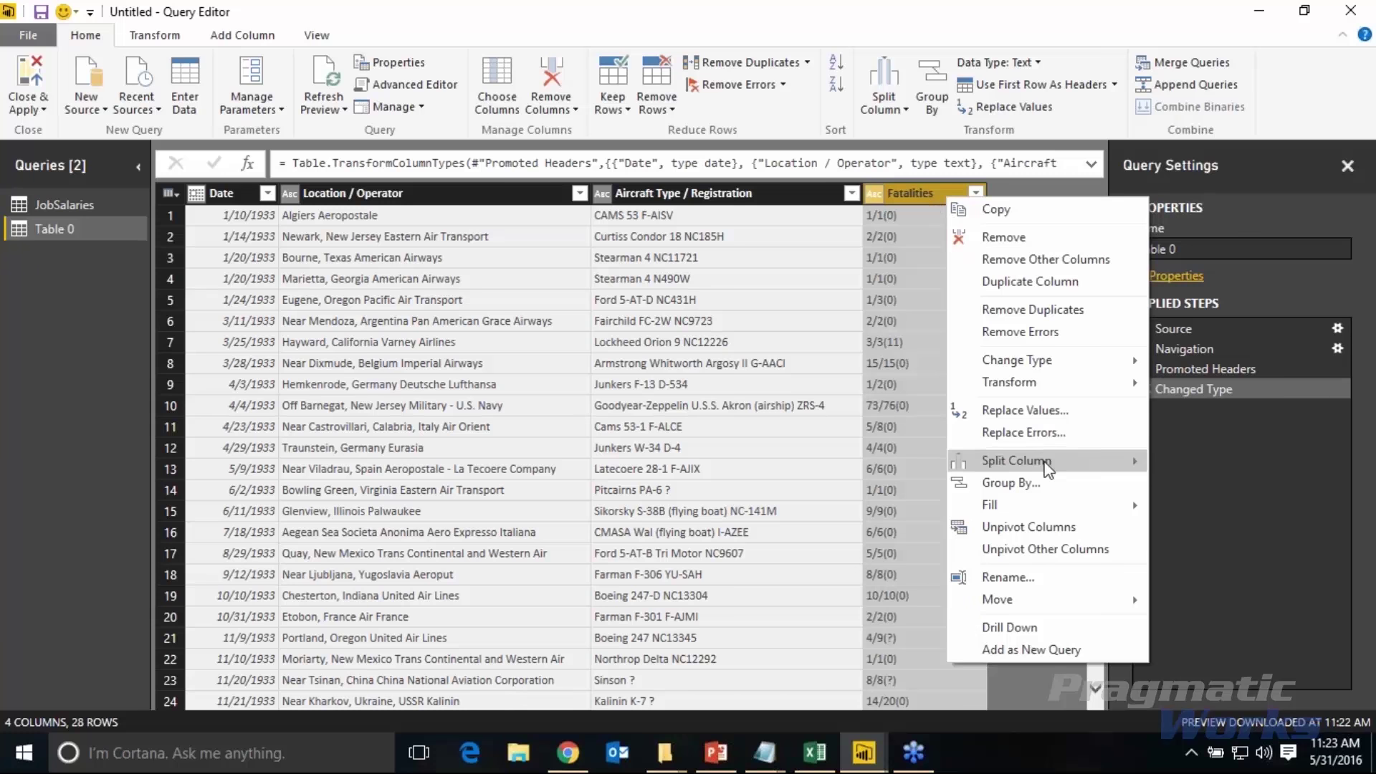
mouse_move(1050, 464)
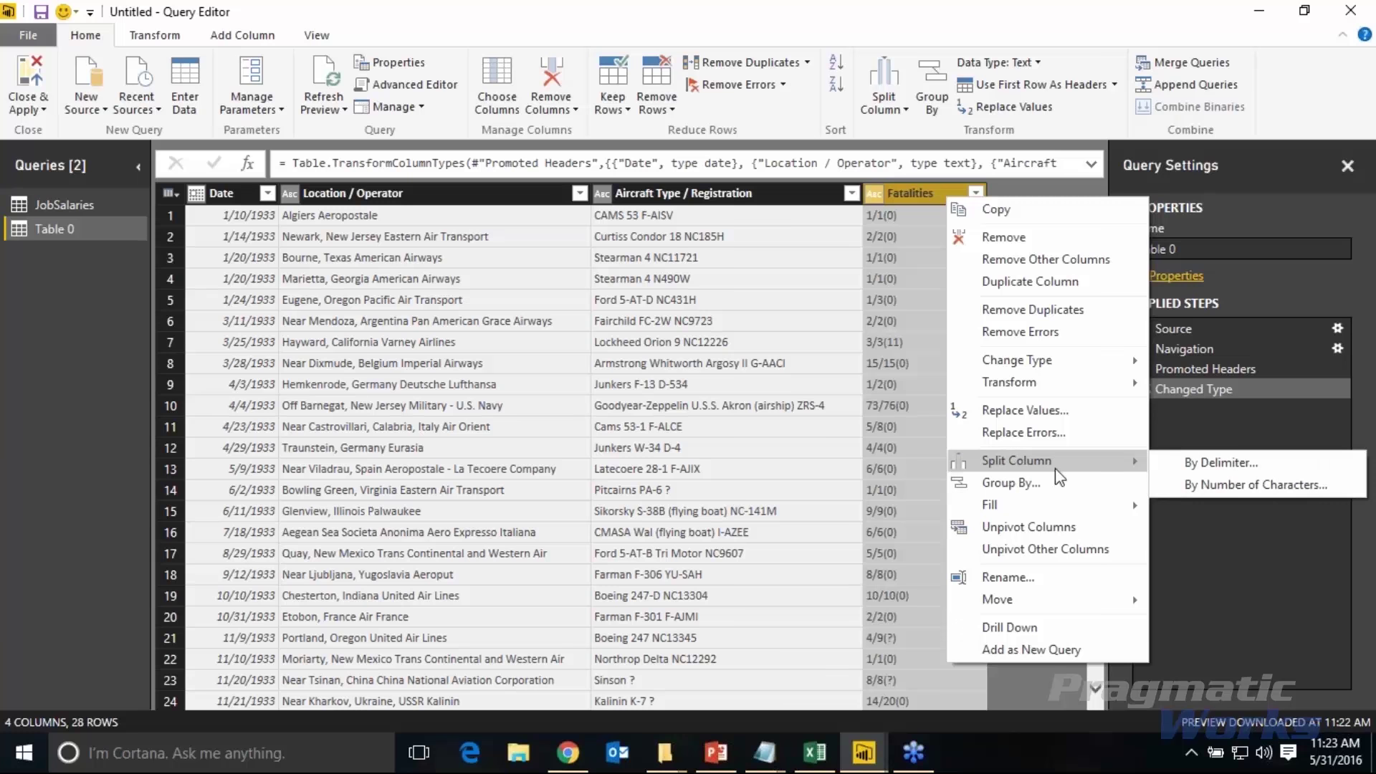
click(1210, 462)
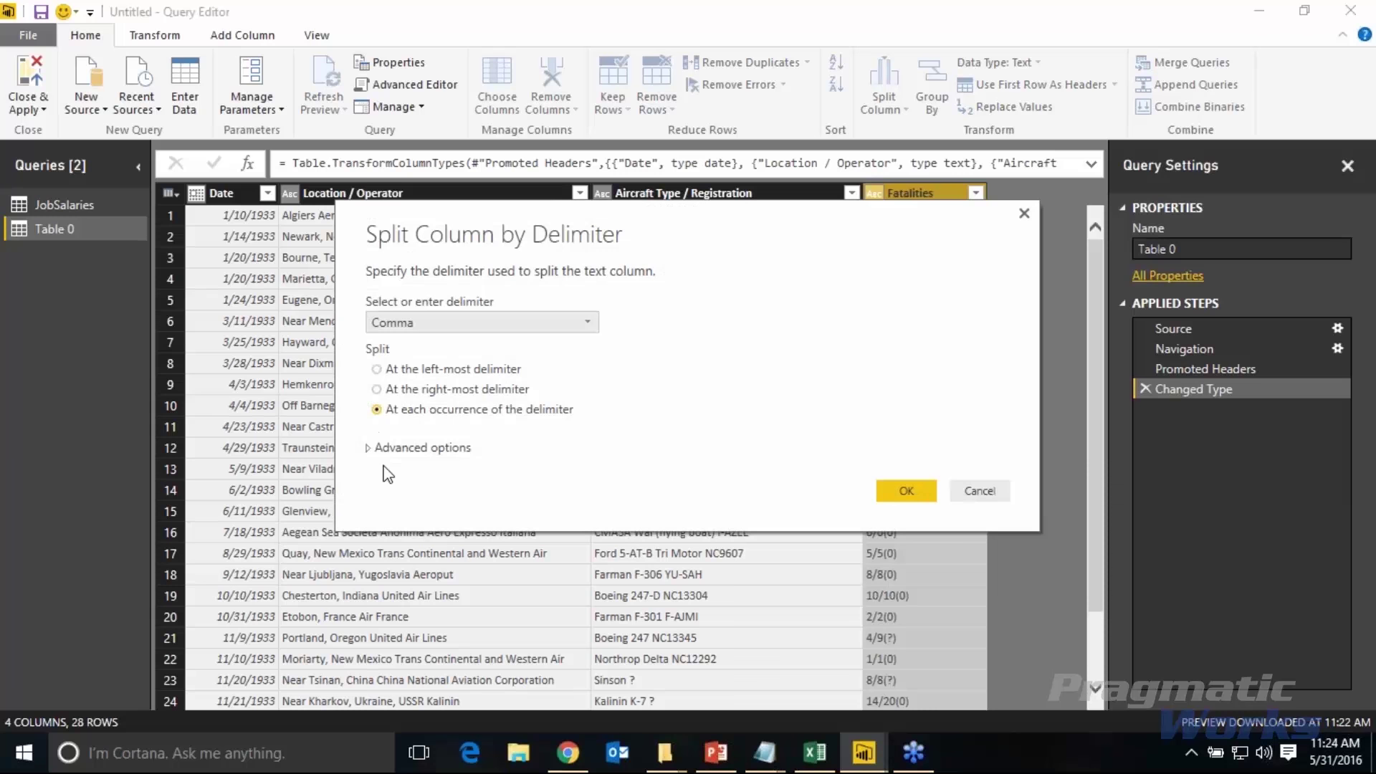
click(477, 323)
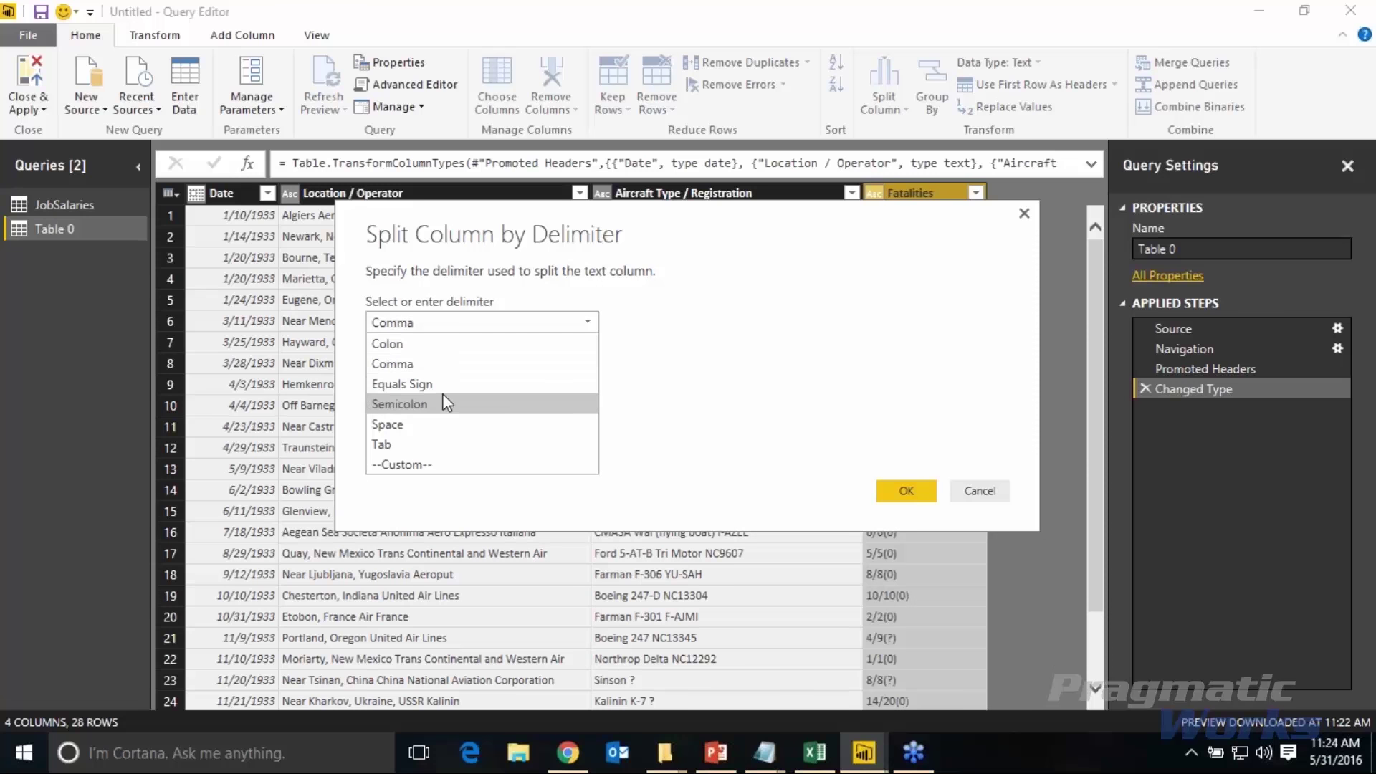
click(410, 465)
click(410, 350)
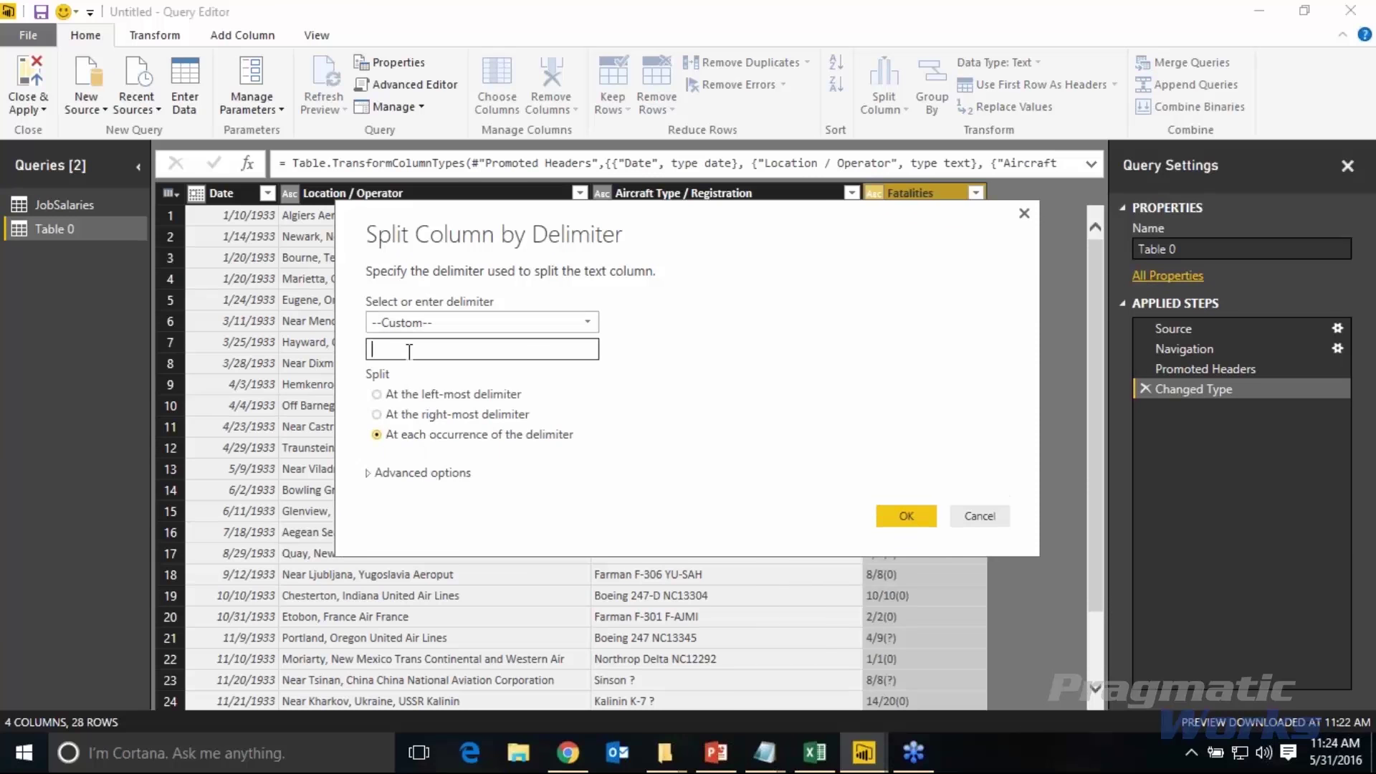
text(/)
click(399, 398)
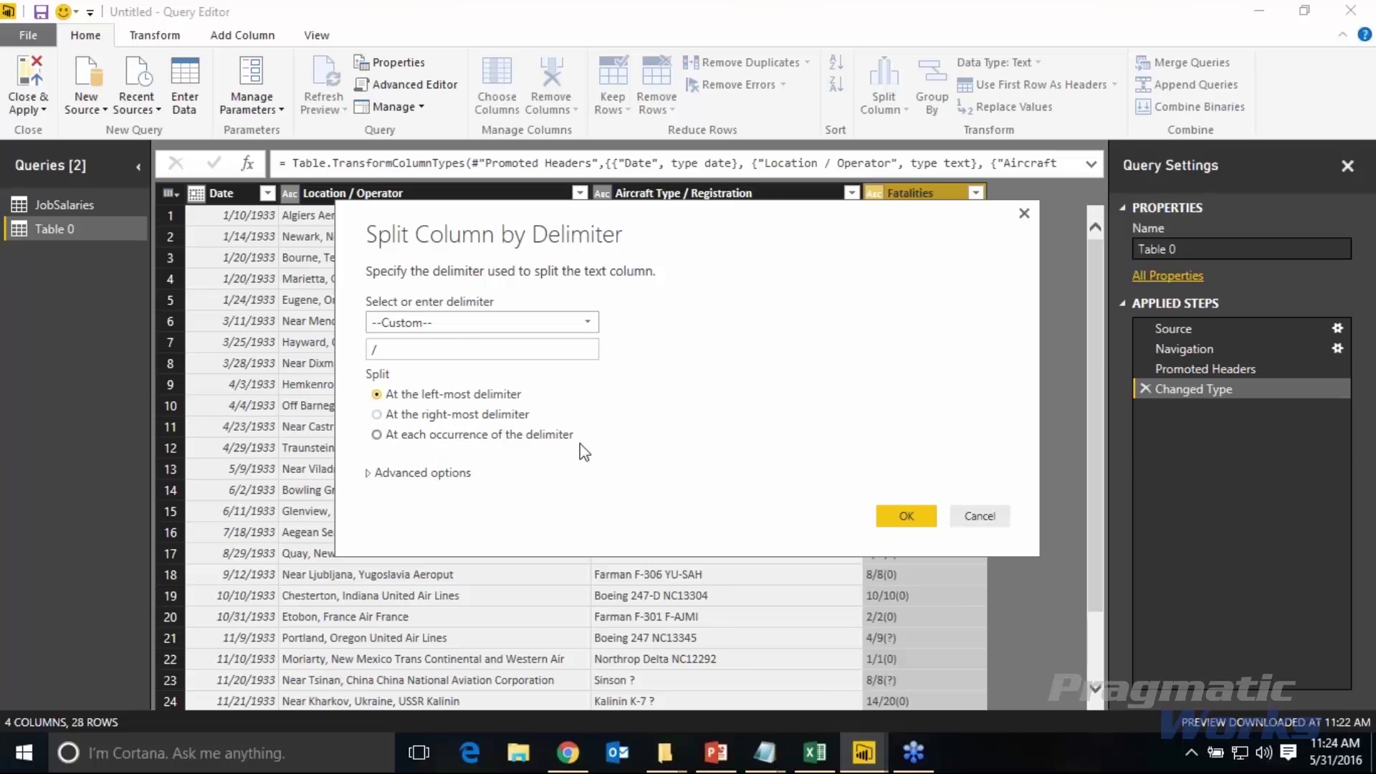
click(905, 516)
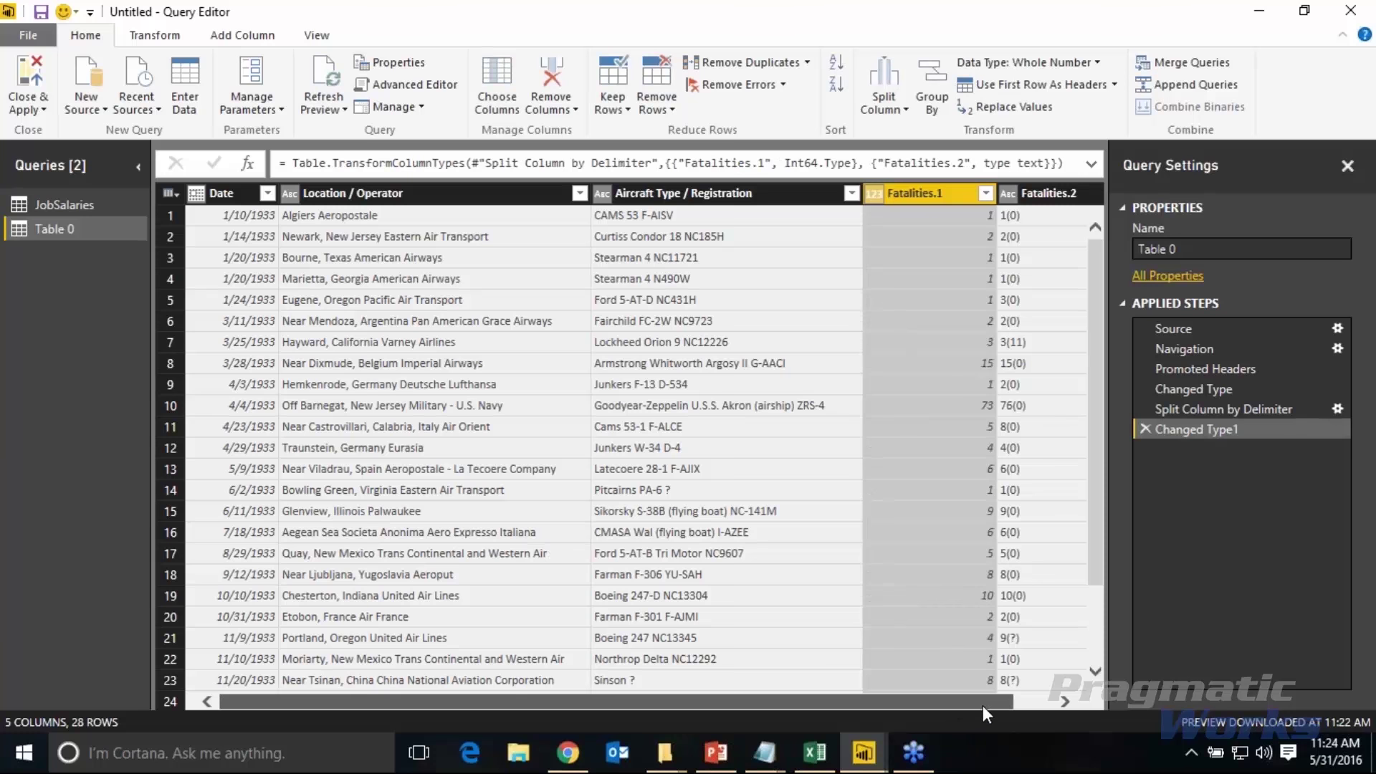
- Split the Fatalities.2 column by the custom delimiter "(" at the left-most occurrence only
drag(982, 705, 1040, 699)
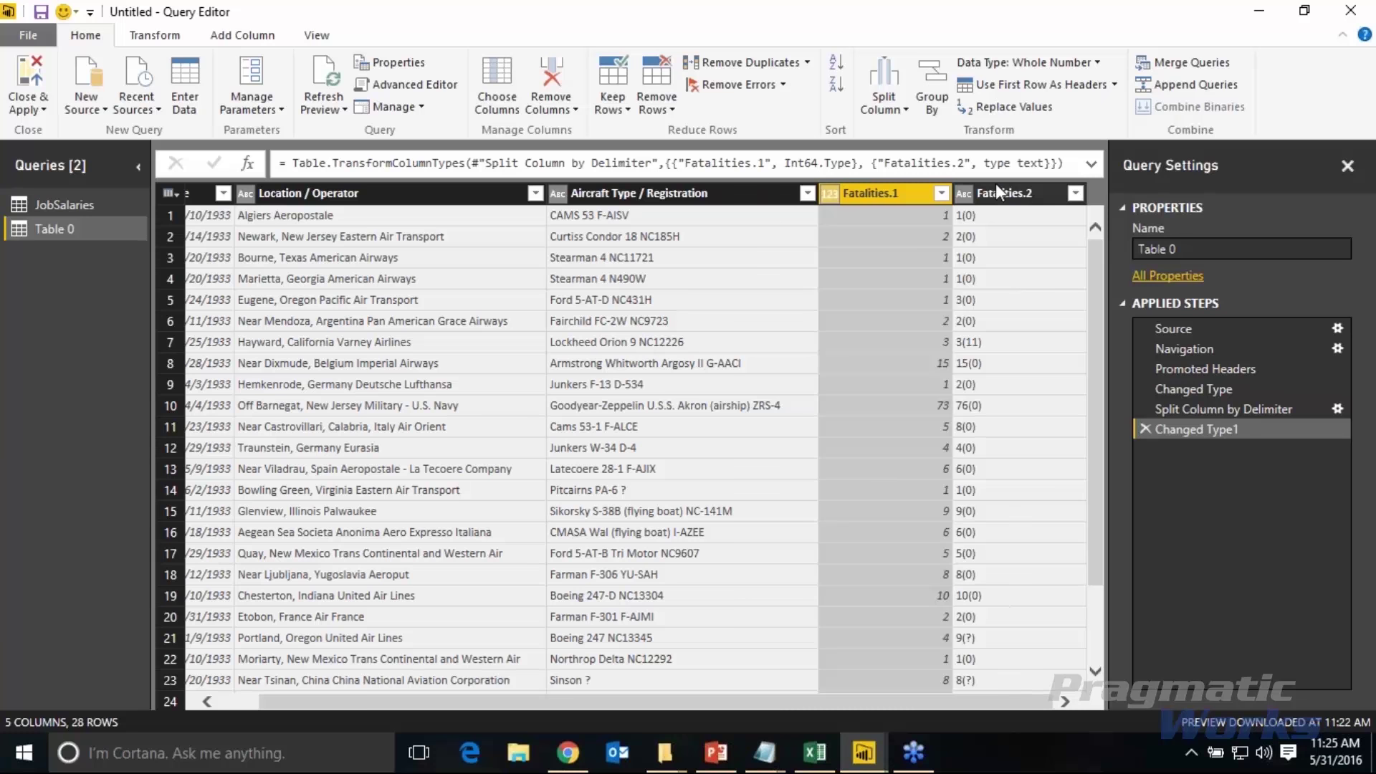
click(1000, 212)
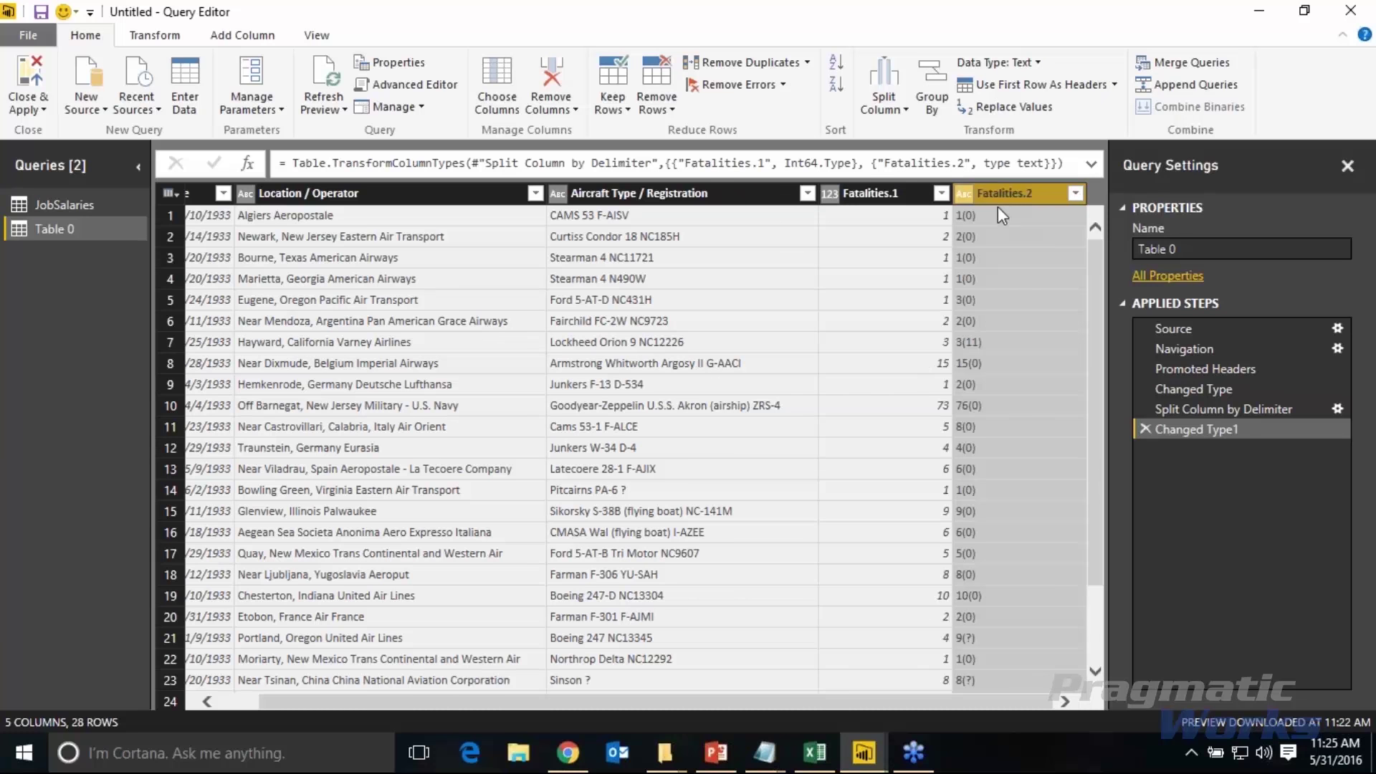
right_click(990, 199)
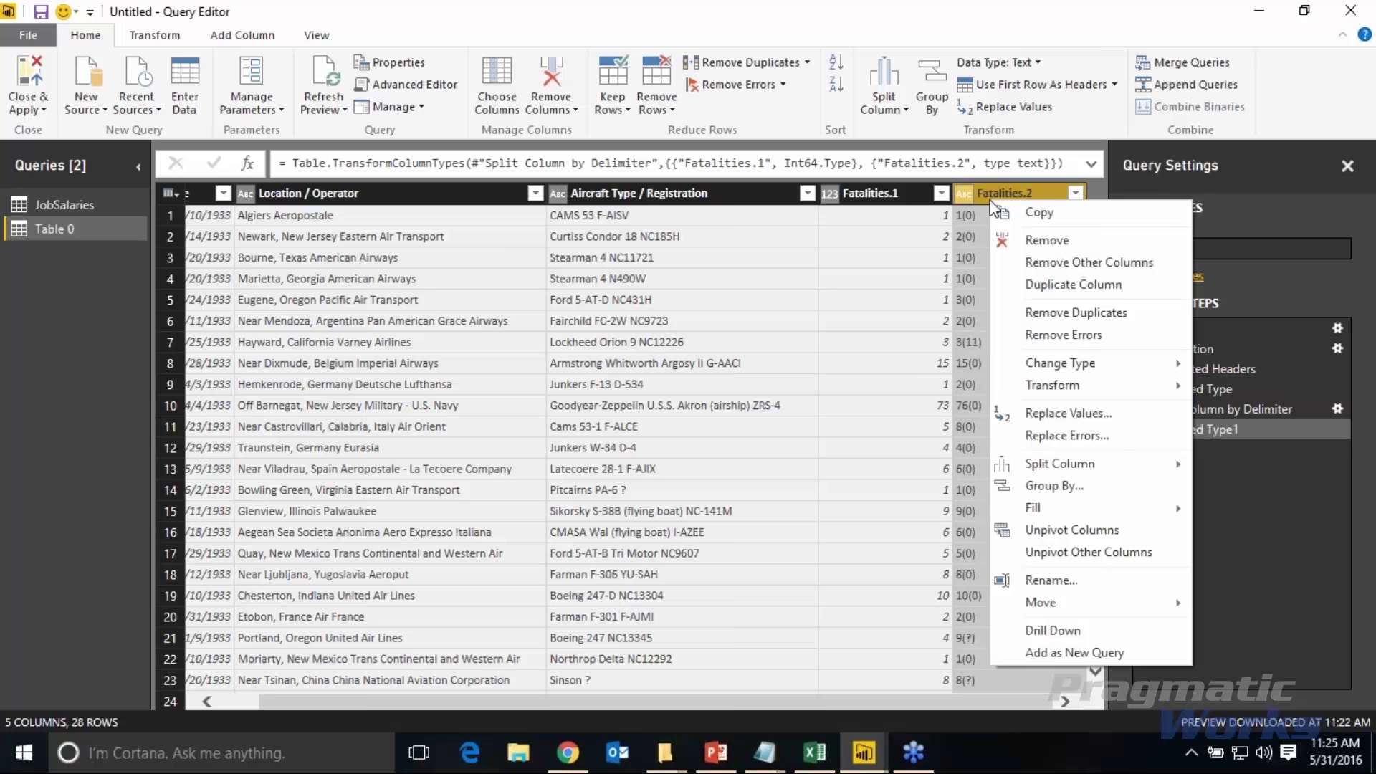
mouse_move(1110, 467)
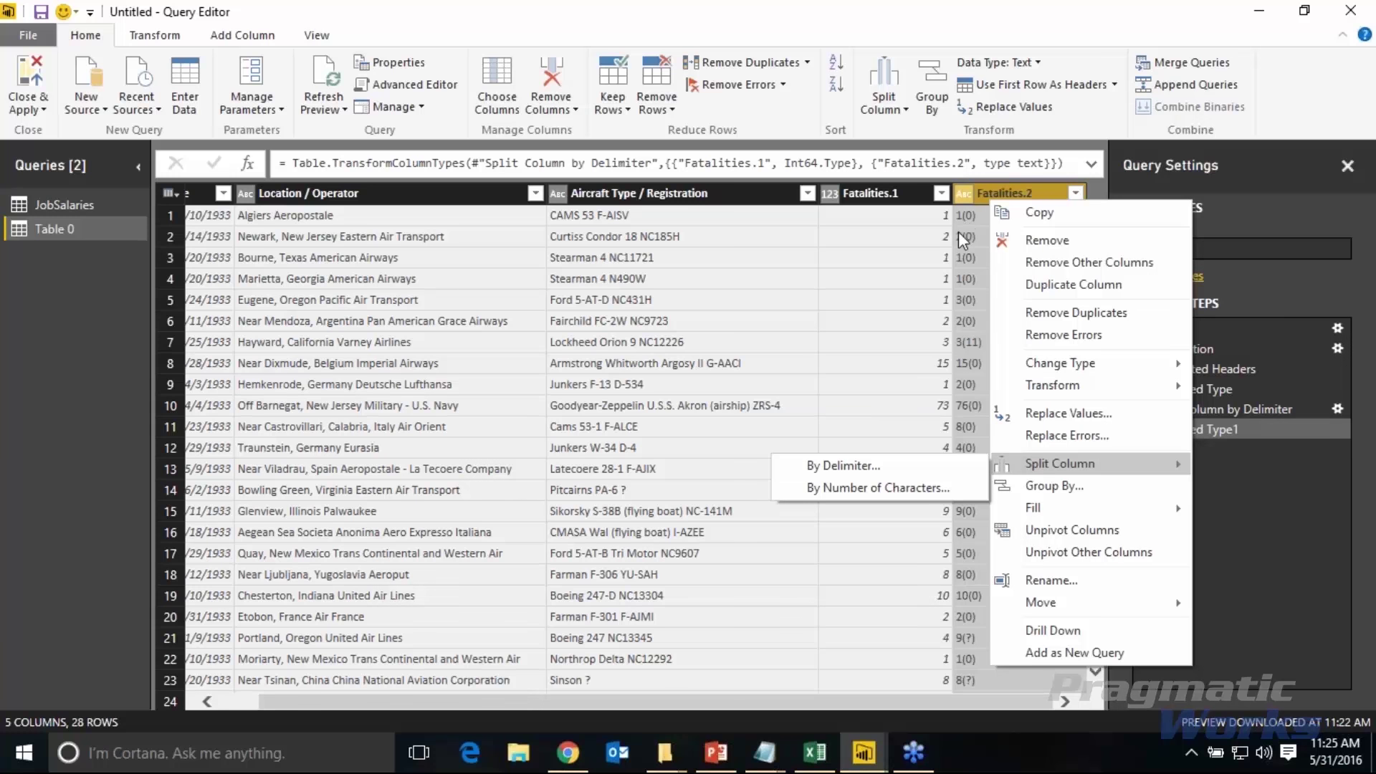
click(886, 466)
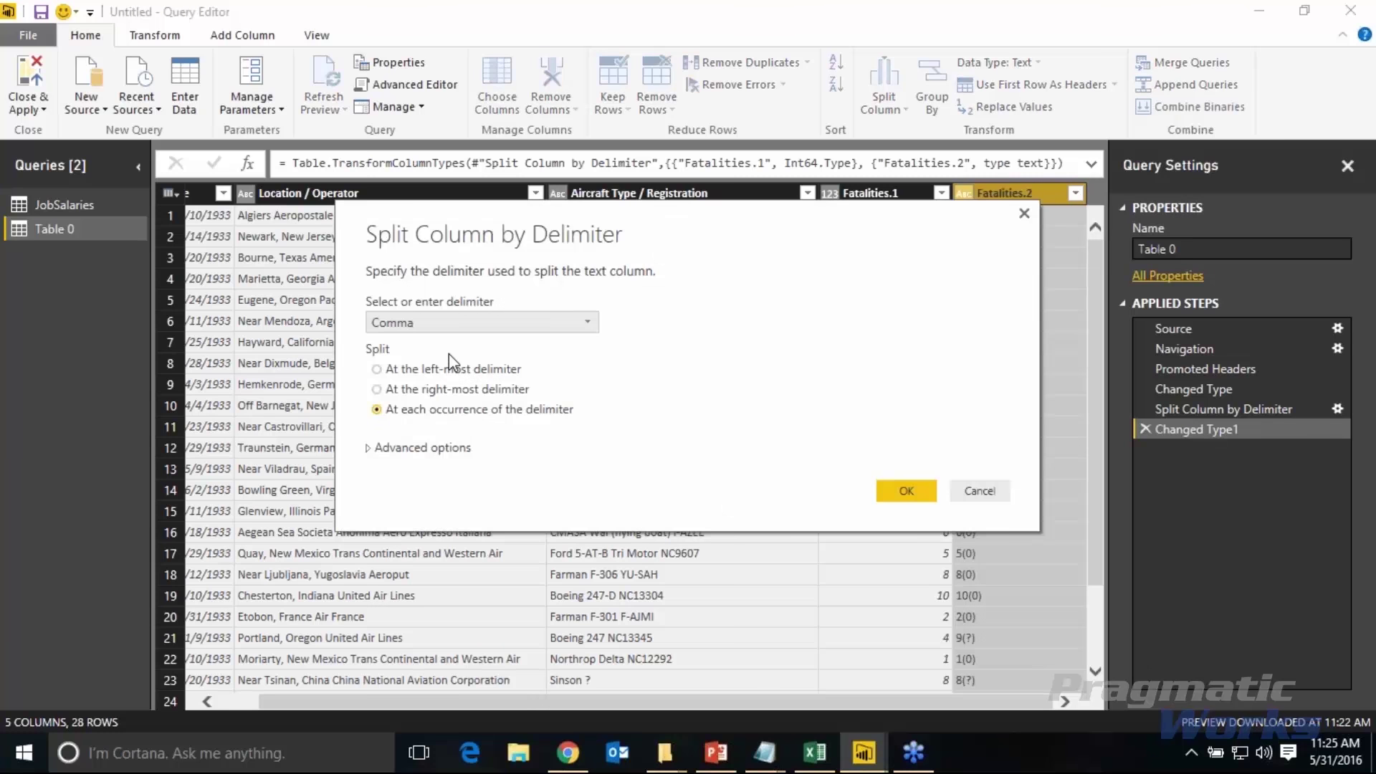
click(479, 331)
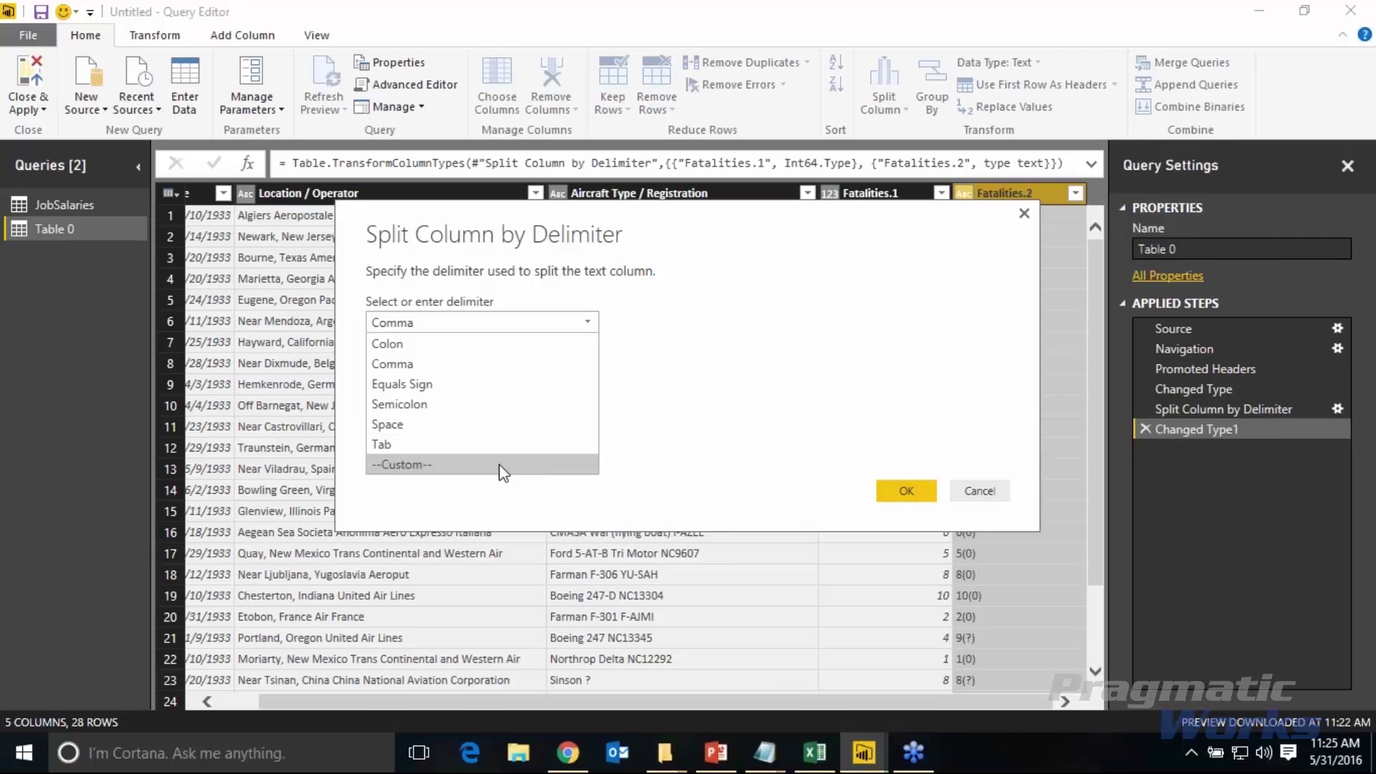
click(491, 464)
click(503, 350)
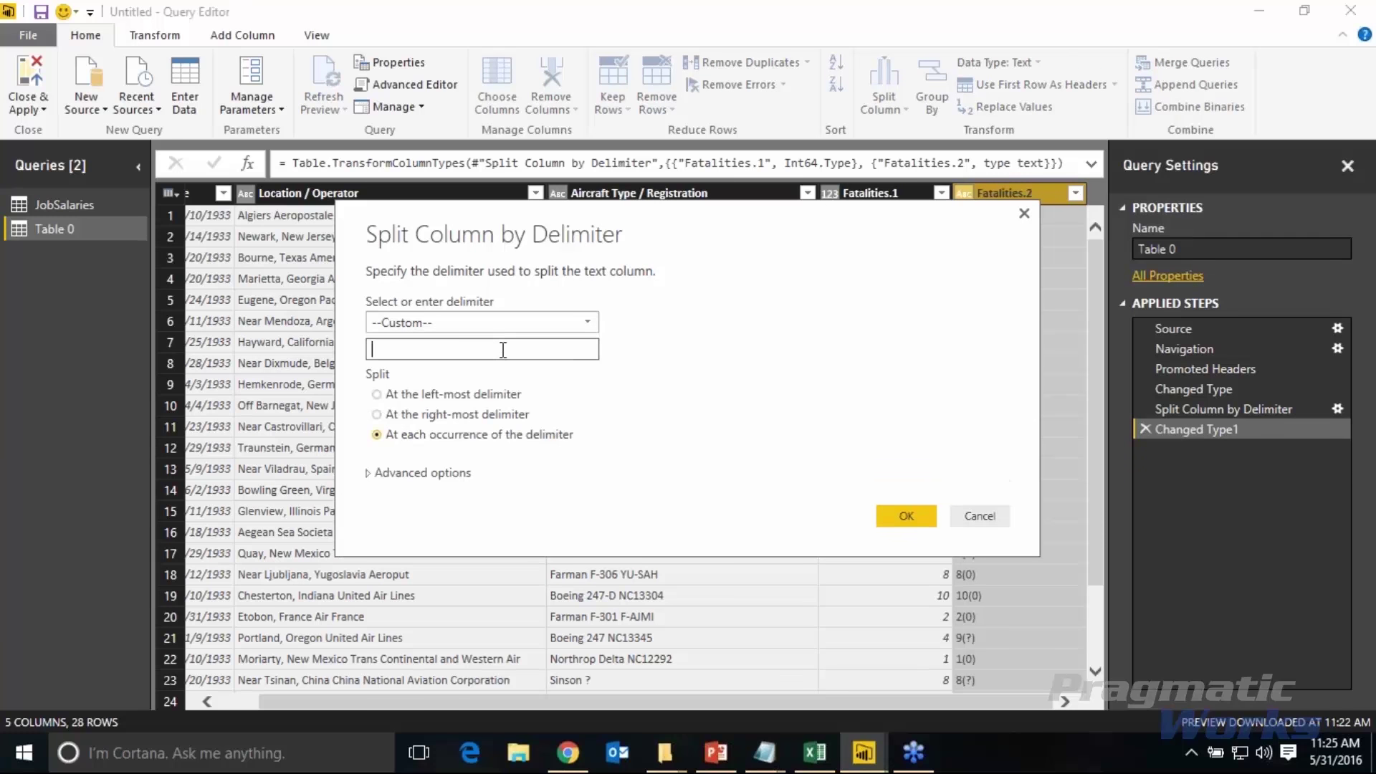
text(()
click(377, 394)
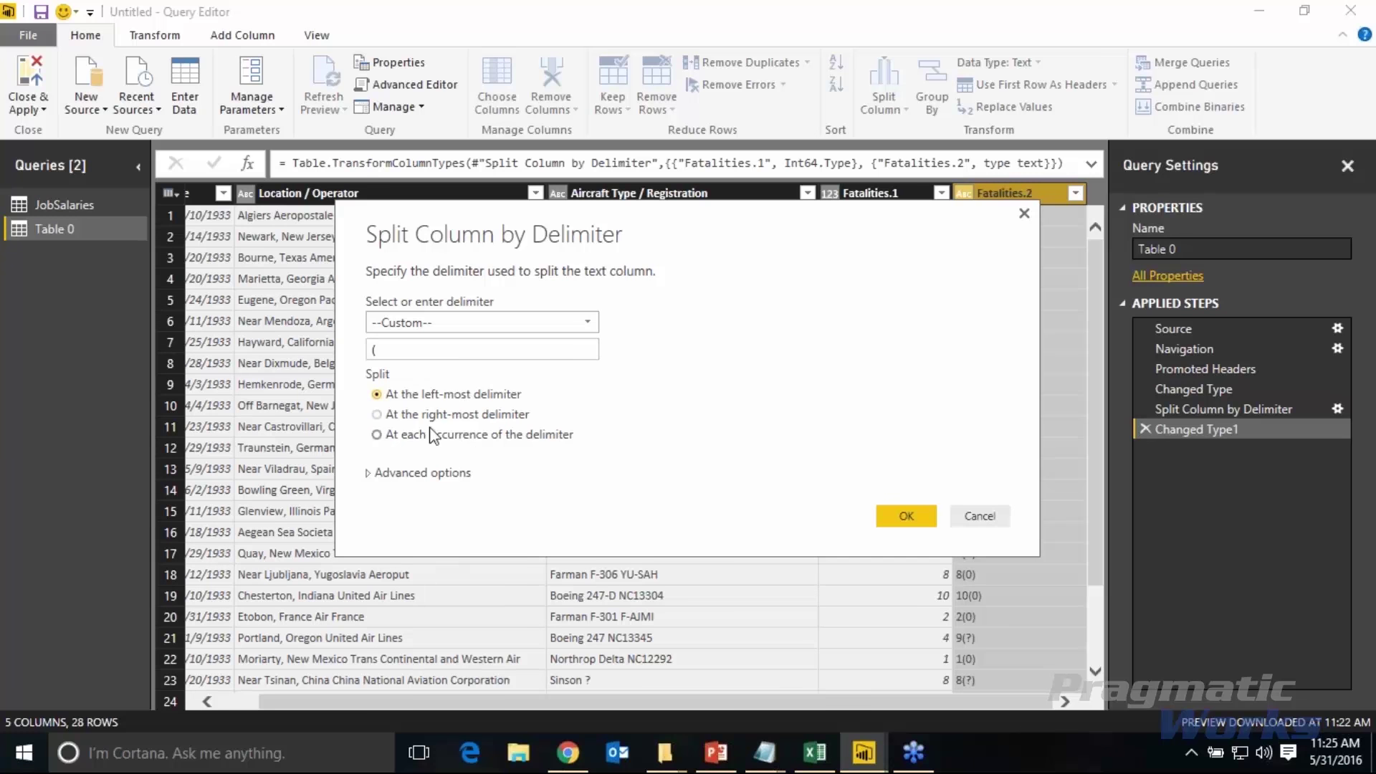
double_click(387, 351)
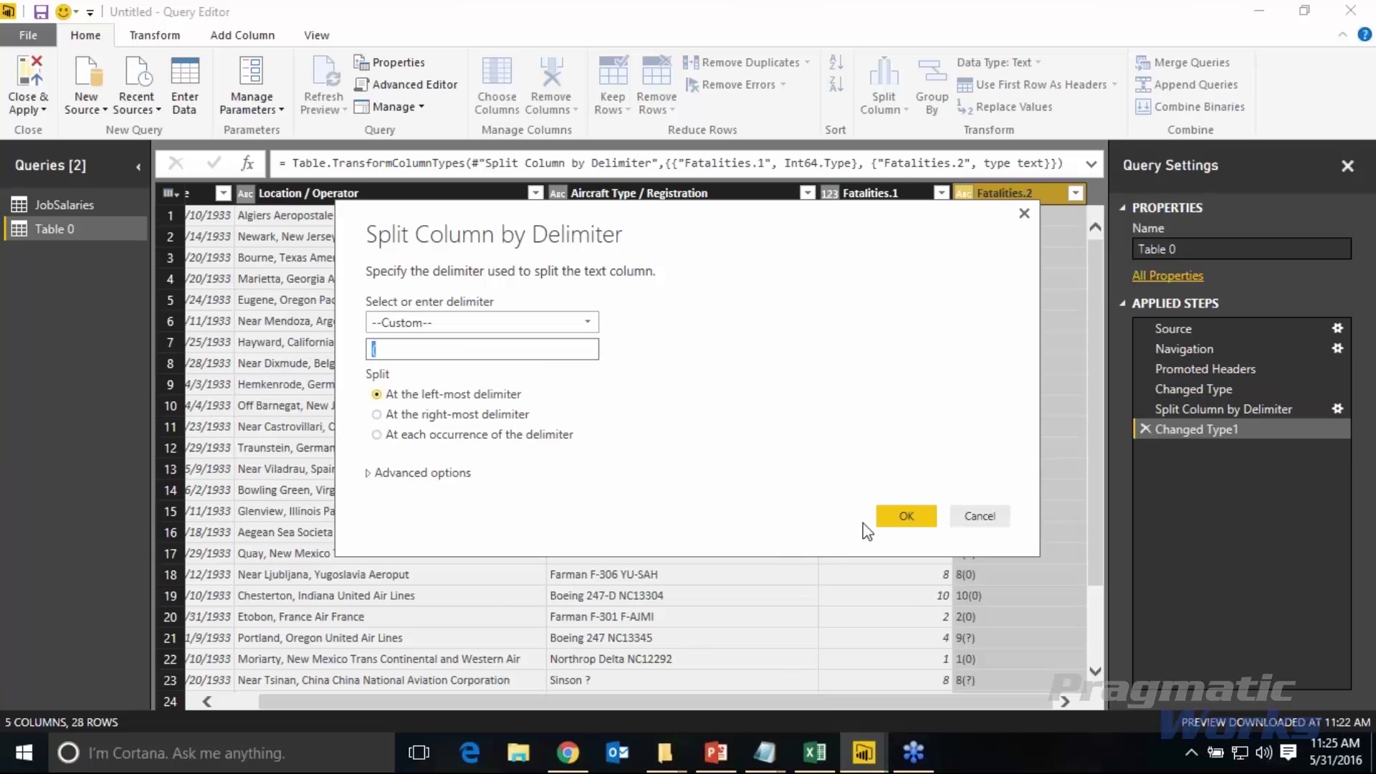
click(904, 518)
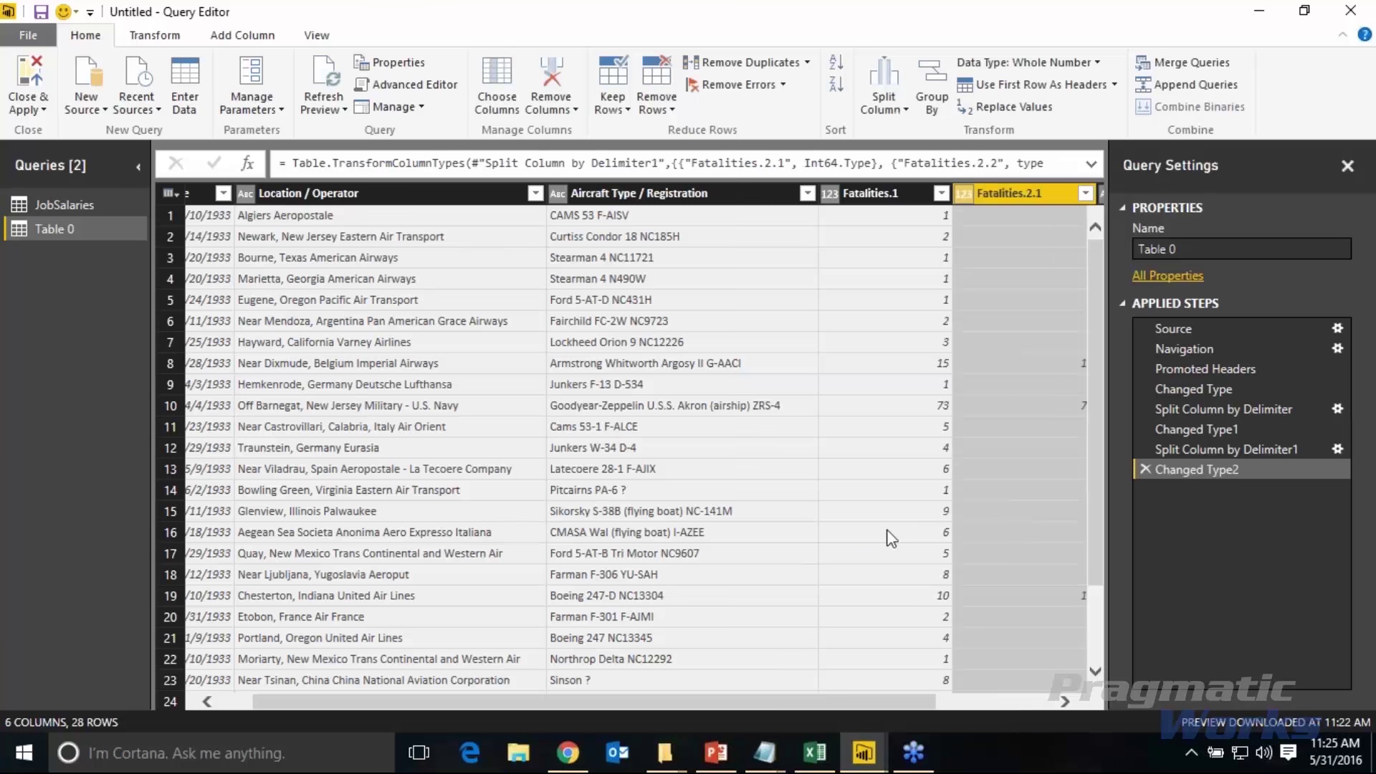
- Rename the Fatalities.1 column to Air Fatalities and the Fatalities.2.1 column to Aboard
click(965, 708)
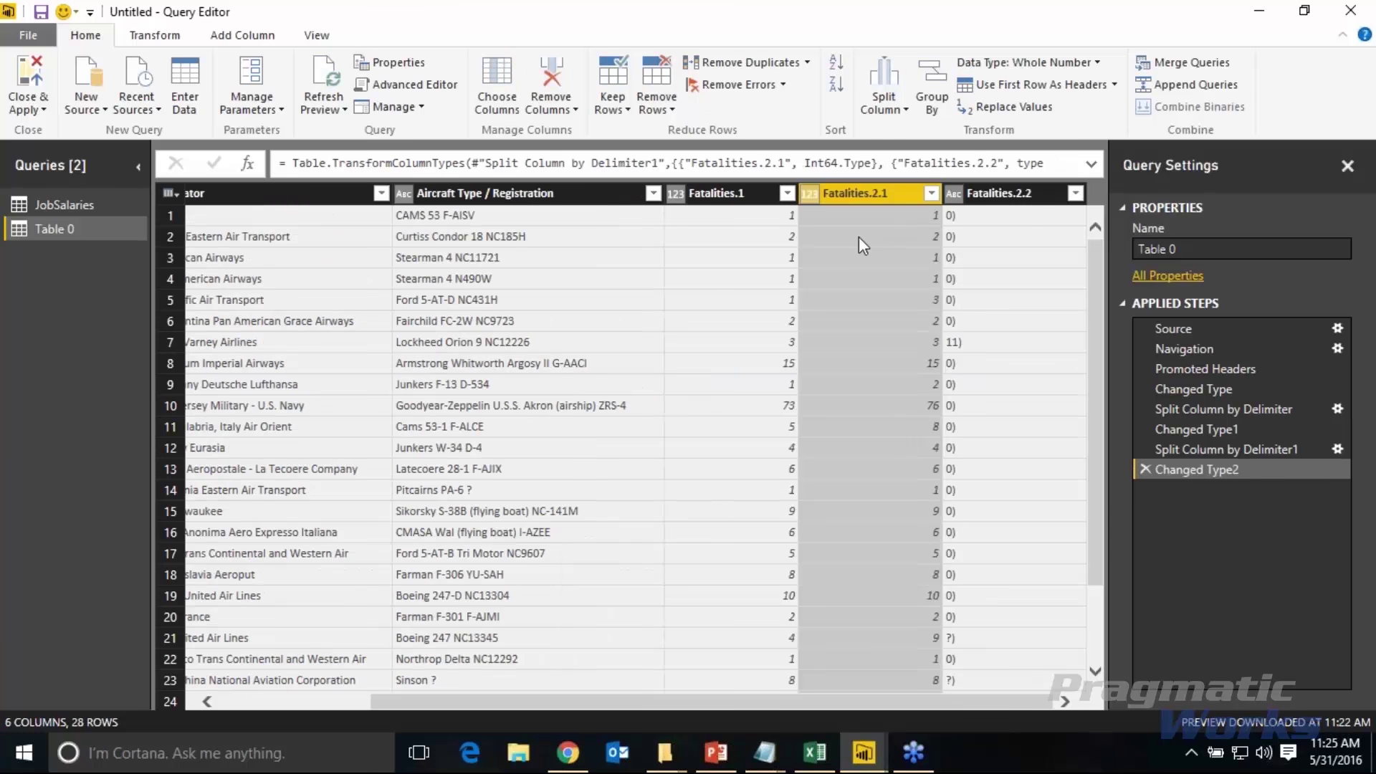
click(745, 192)
double_click(745, 192)
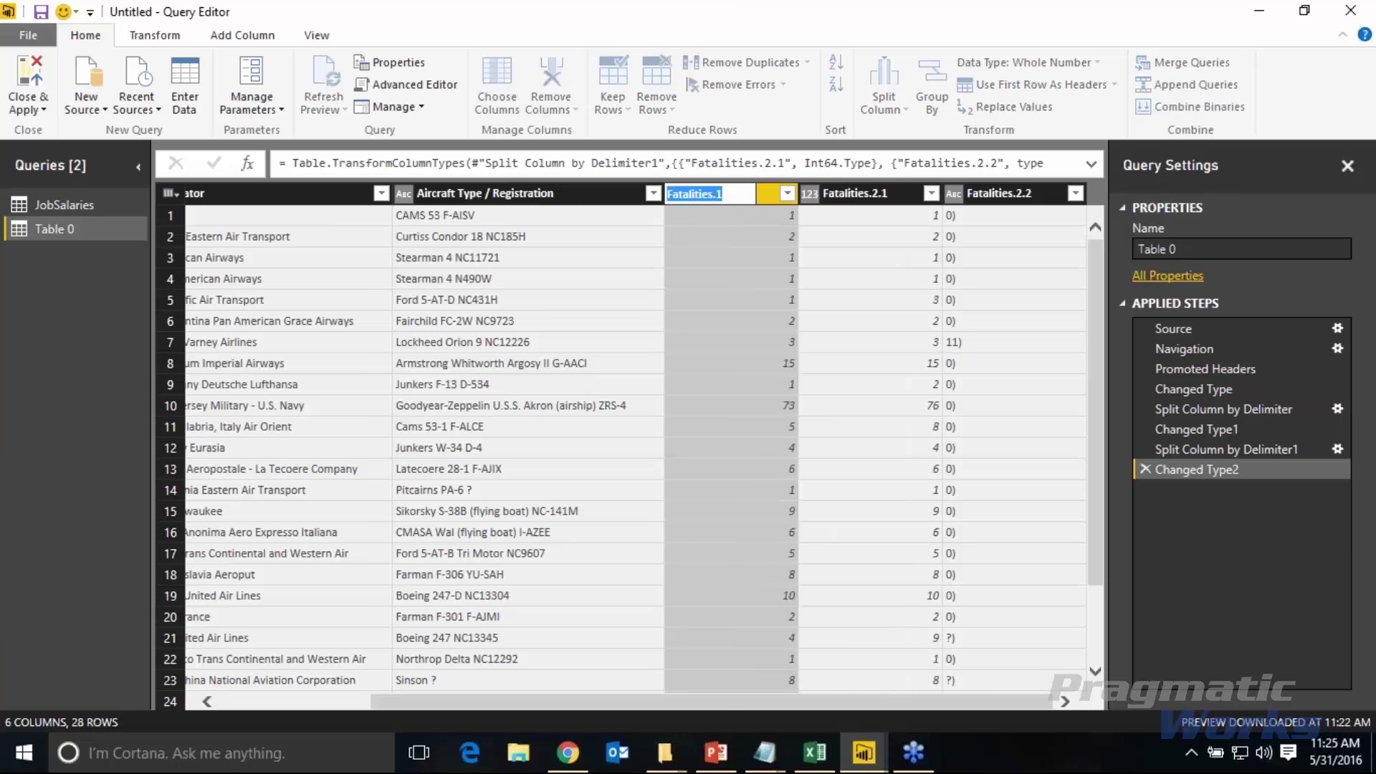
text(Air Fatalities)
key(Tab)
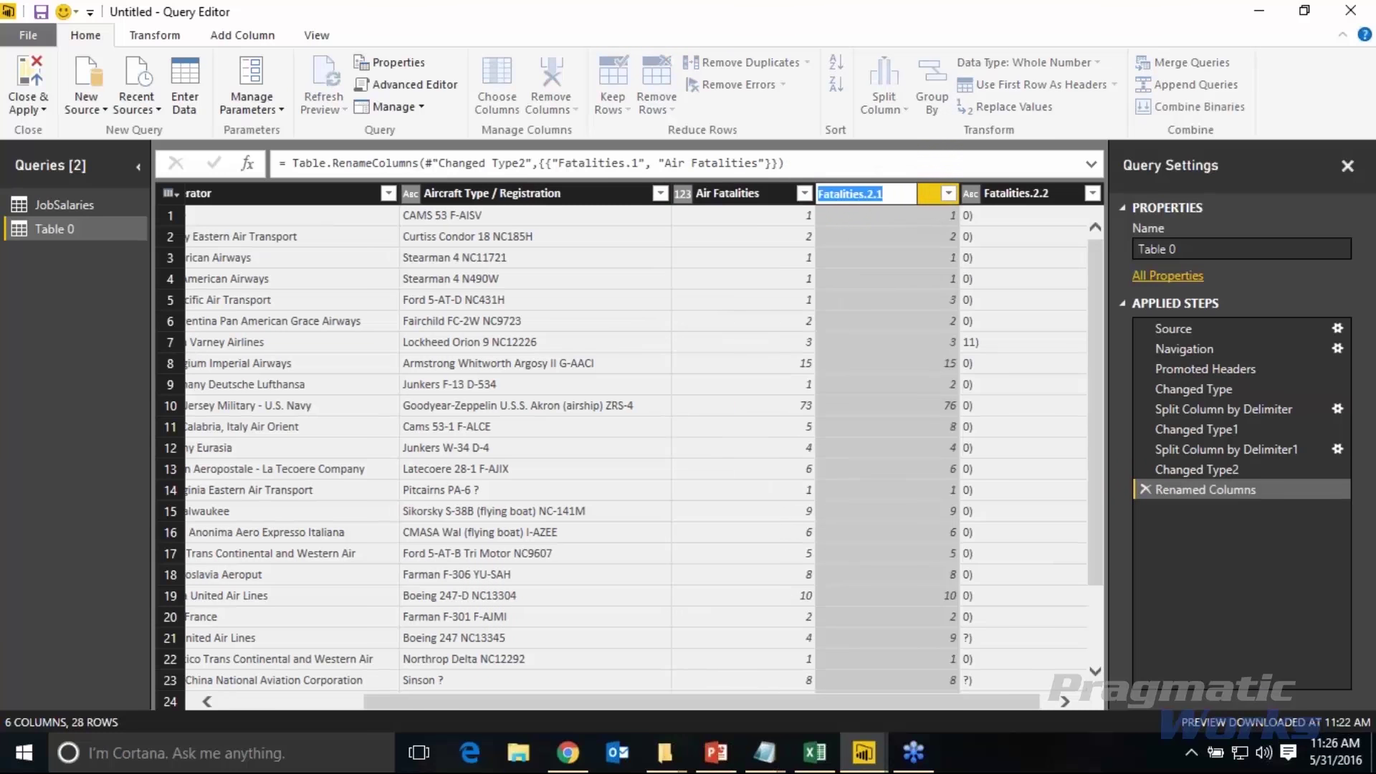
text(Aboard)
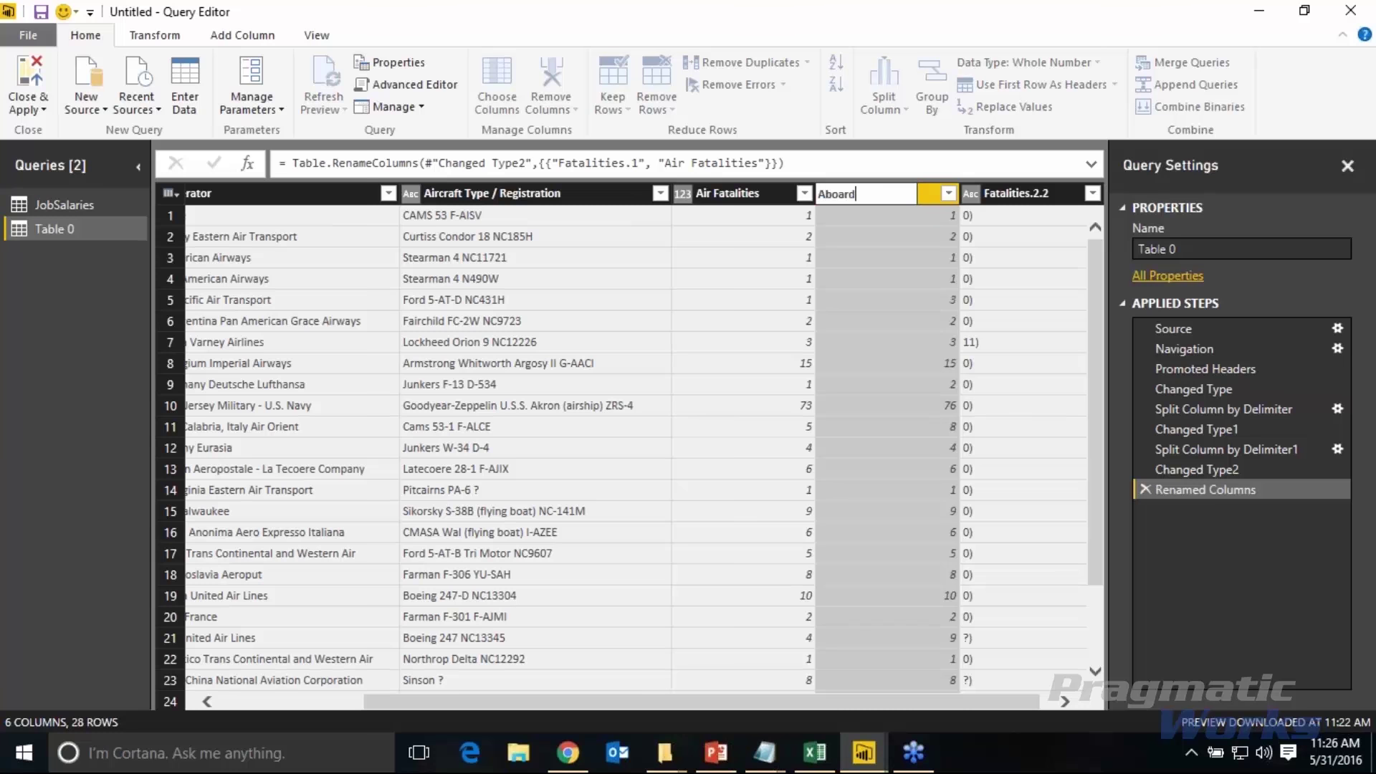
key(Return)
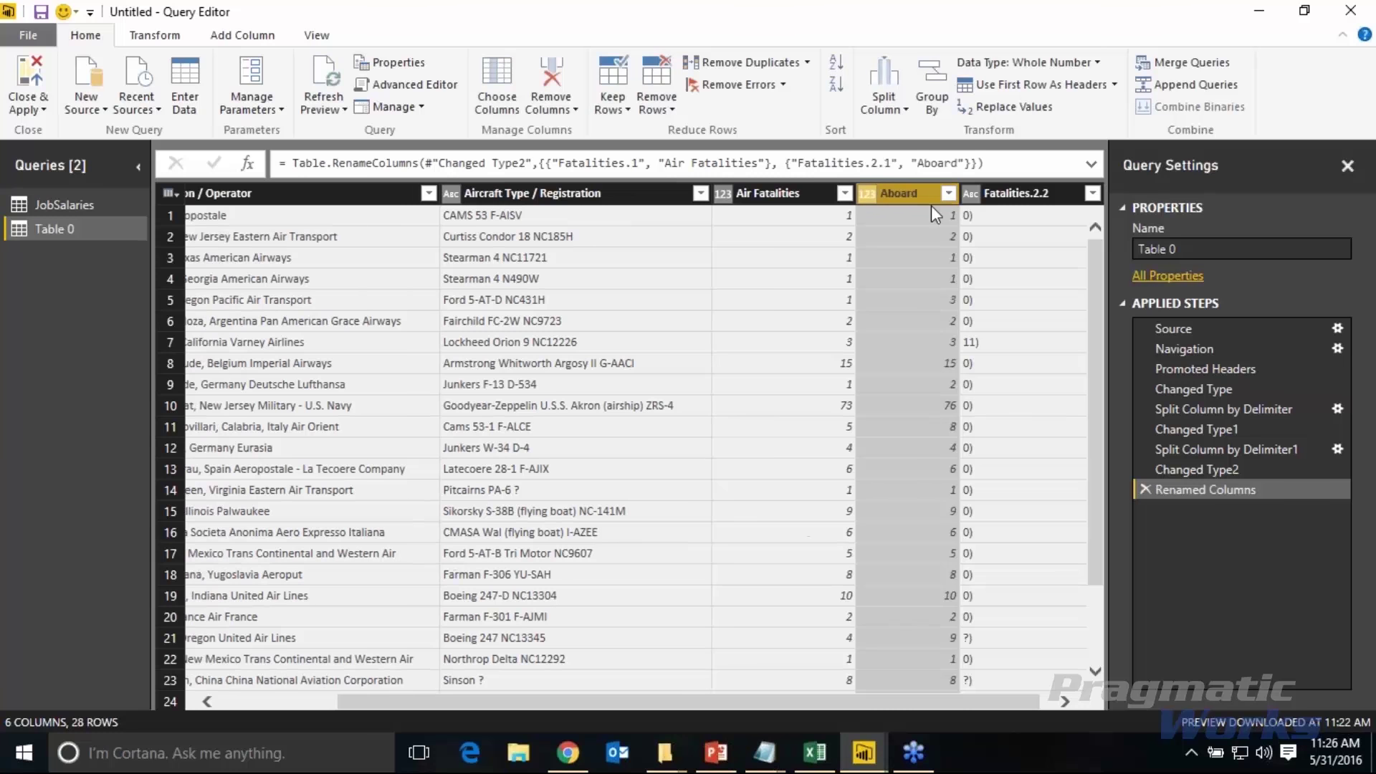
- Rename the Fatalities.2.2 column to Ground Fatalities
double_click(1015, 195)
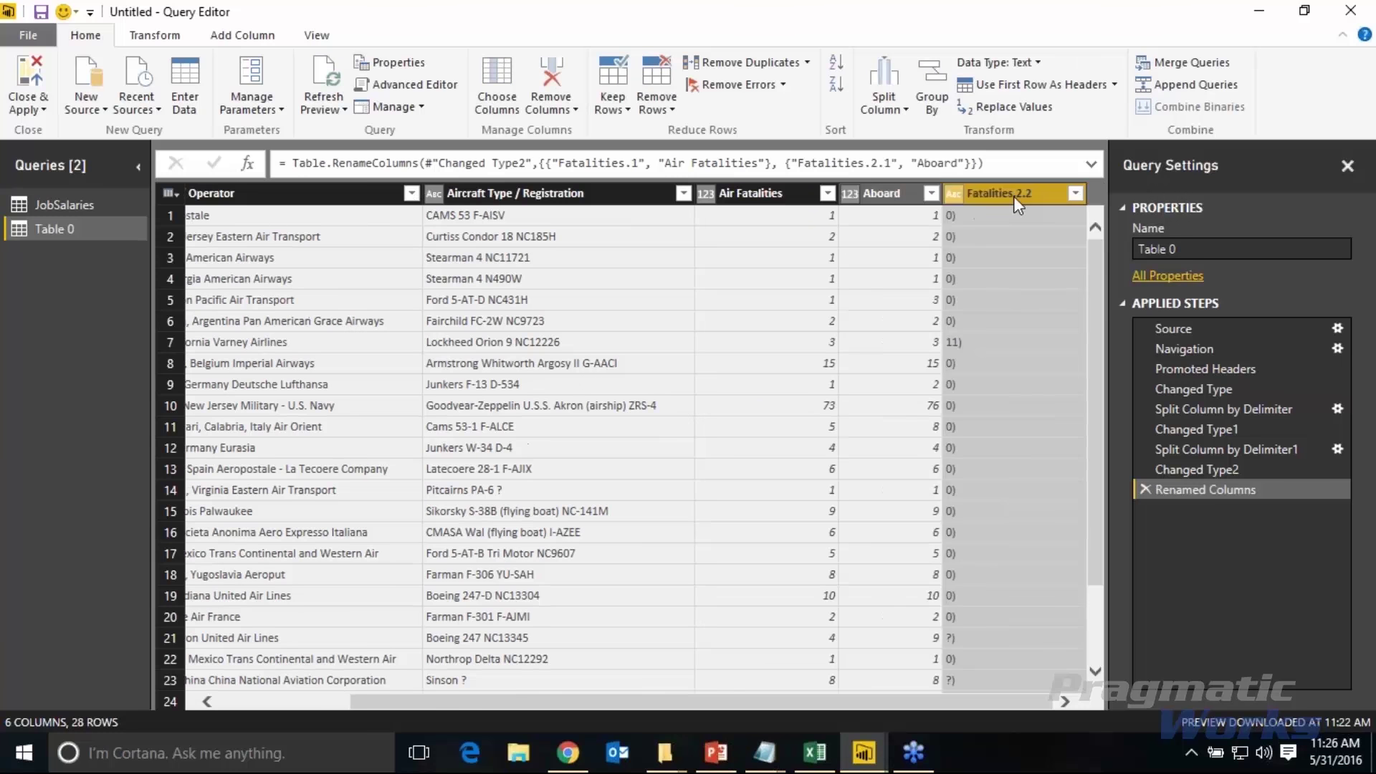
text(Ground Fa)
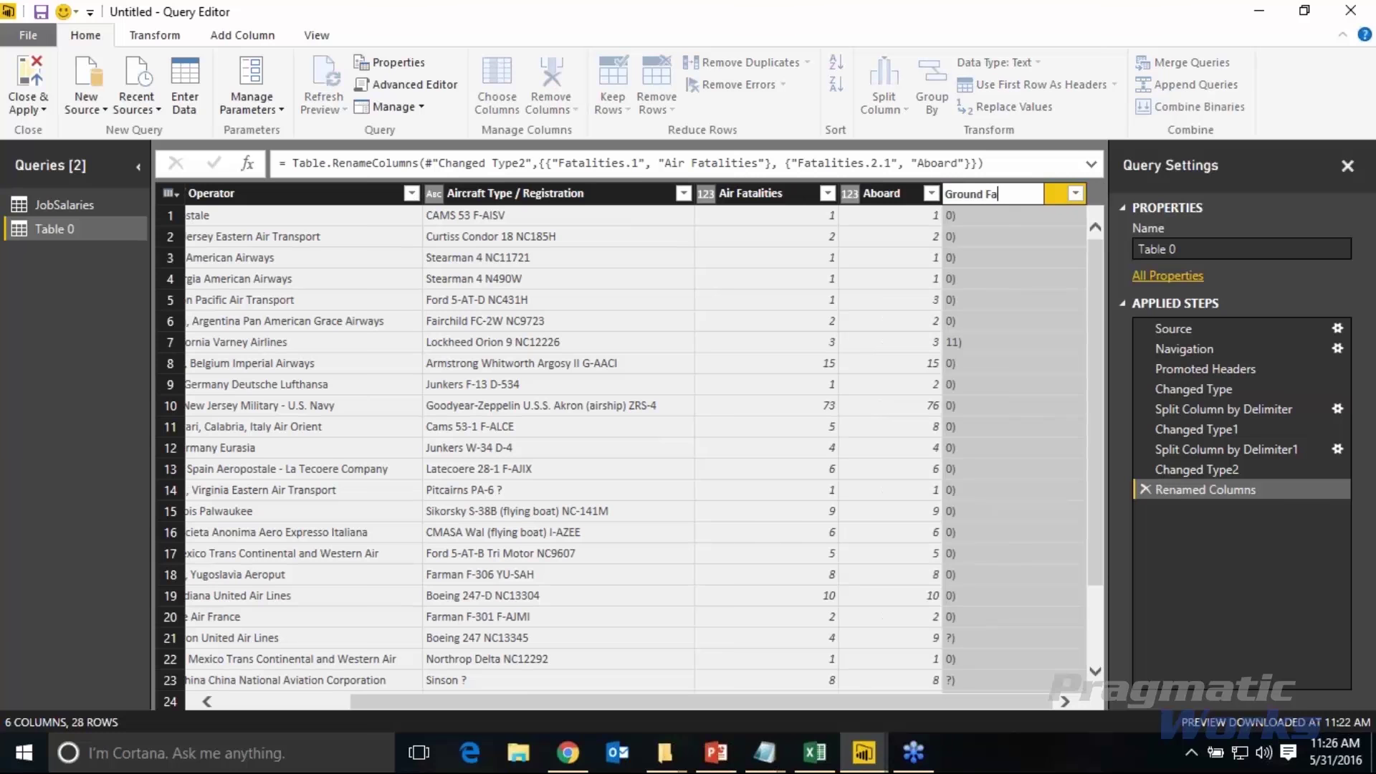
text(talities)
key(Return)
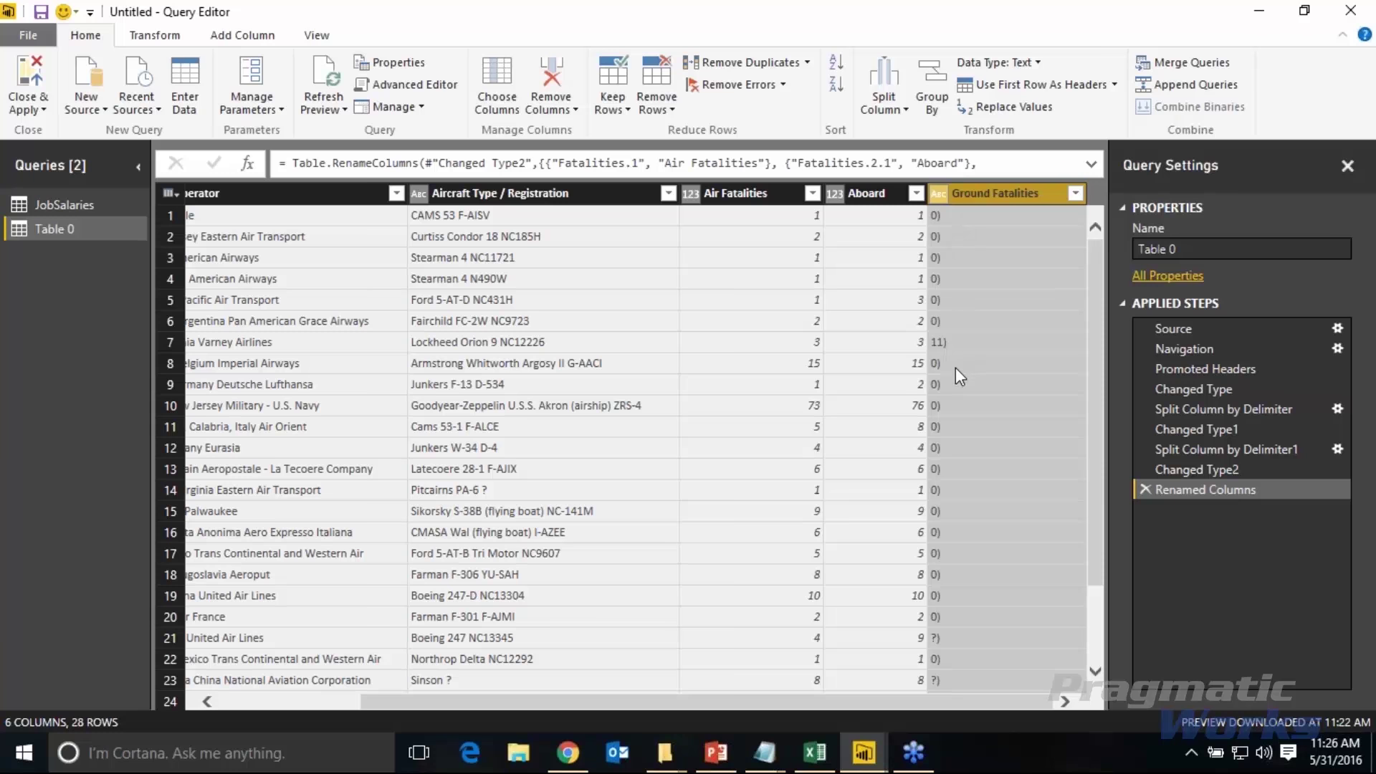
- Replace every ")" in the Ground Fatalities column with an empty value
right_click(991, 202)
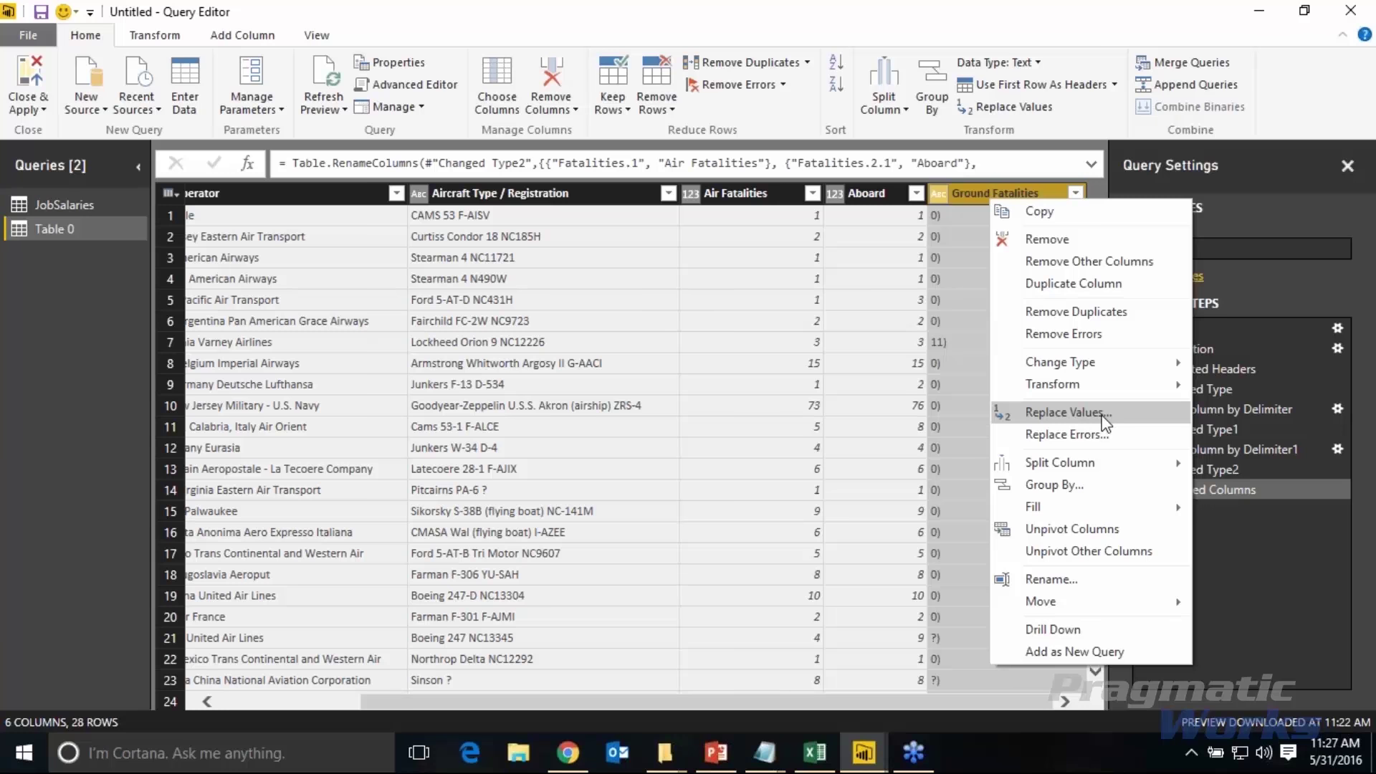
click(1061, 415)
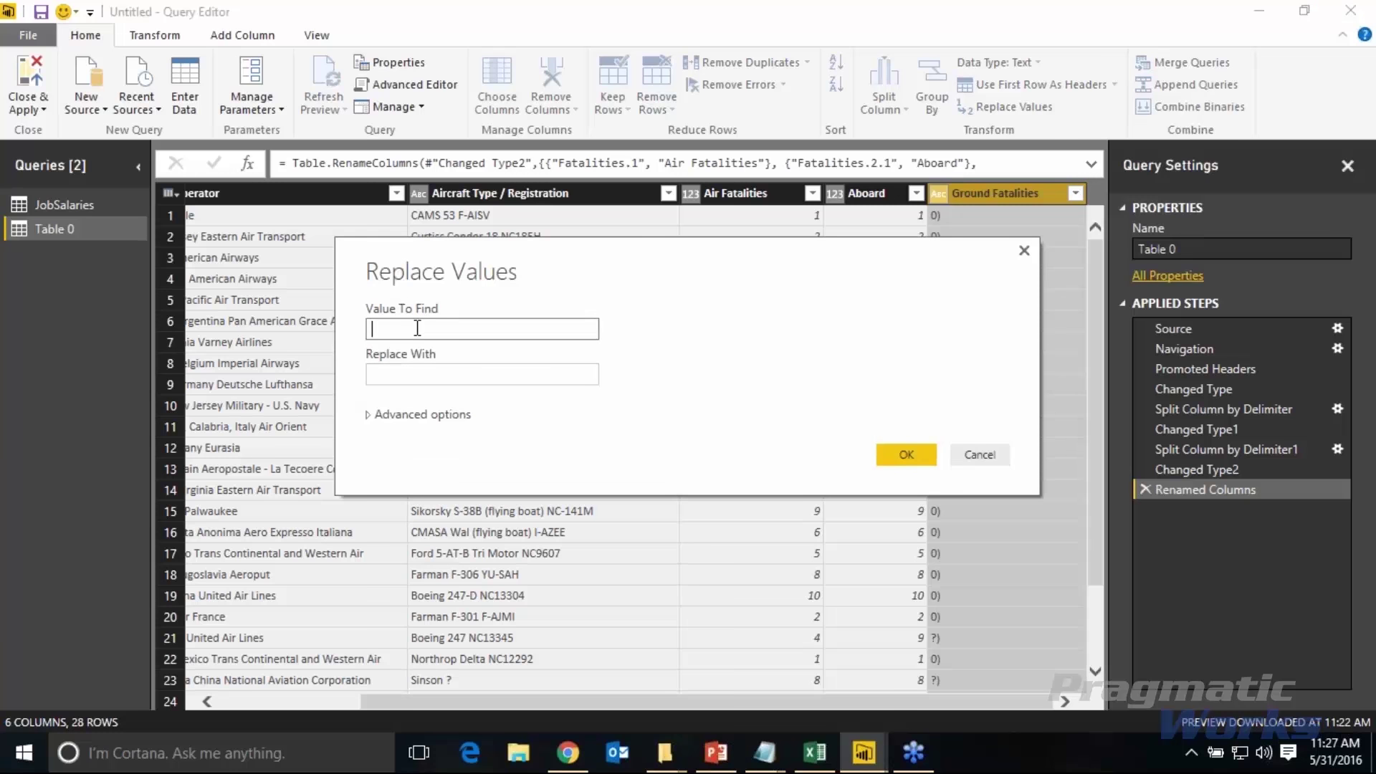
text())
click(435, 379)
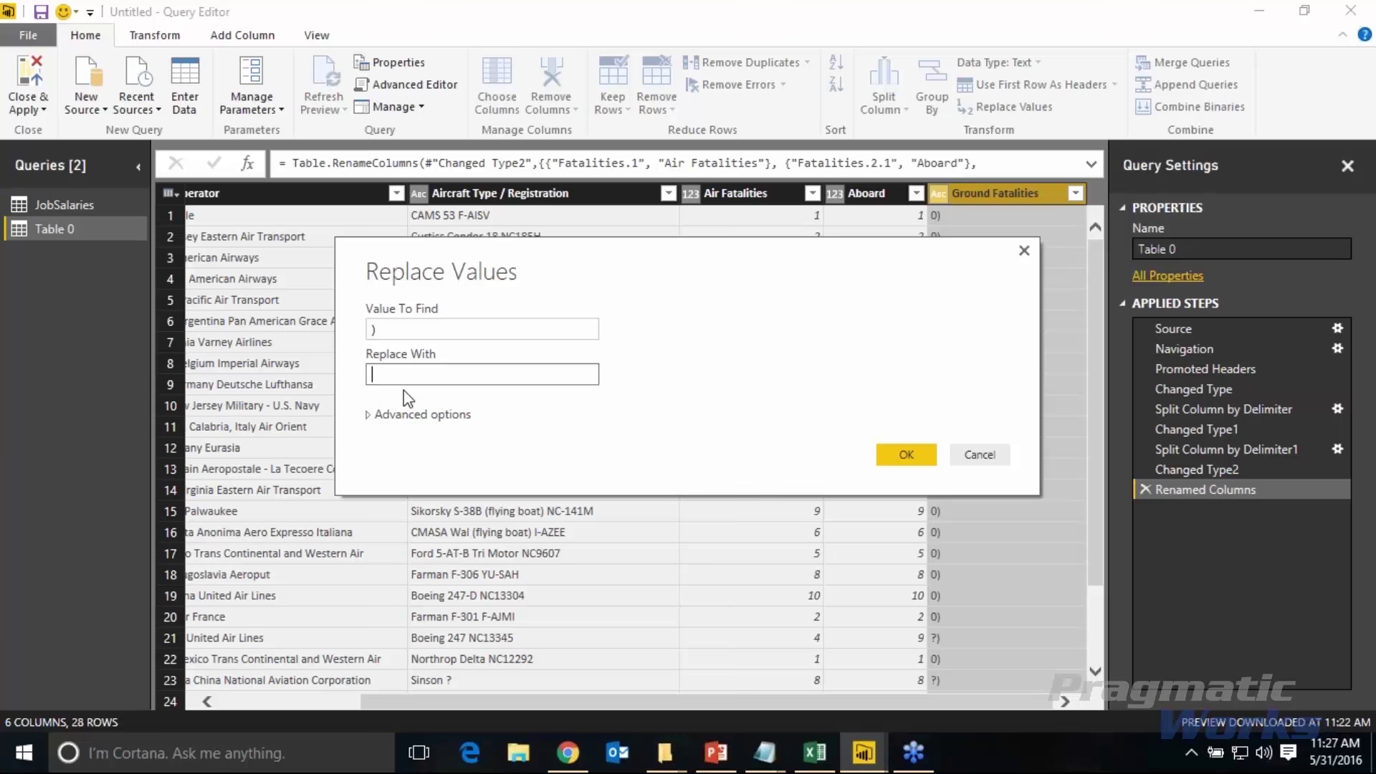
click(914, 461)
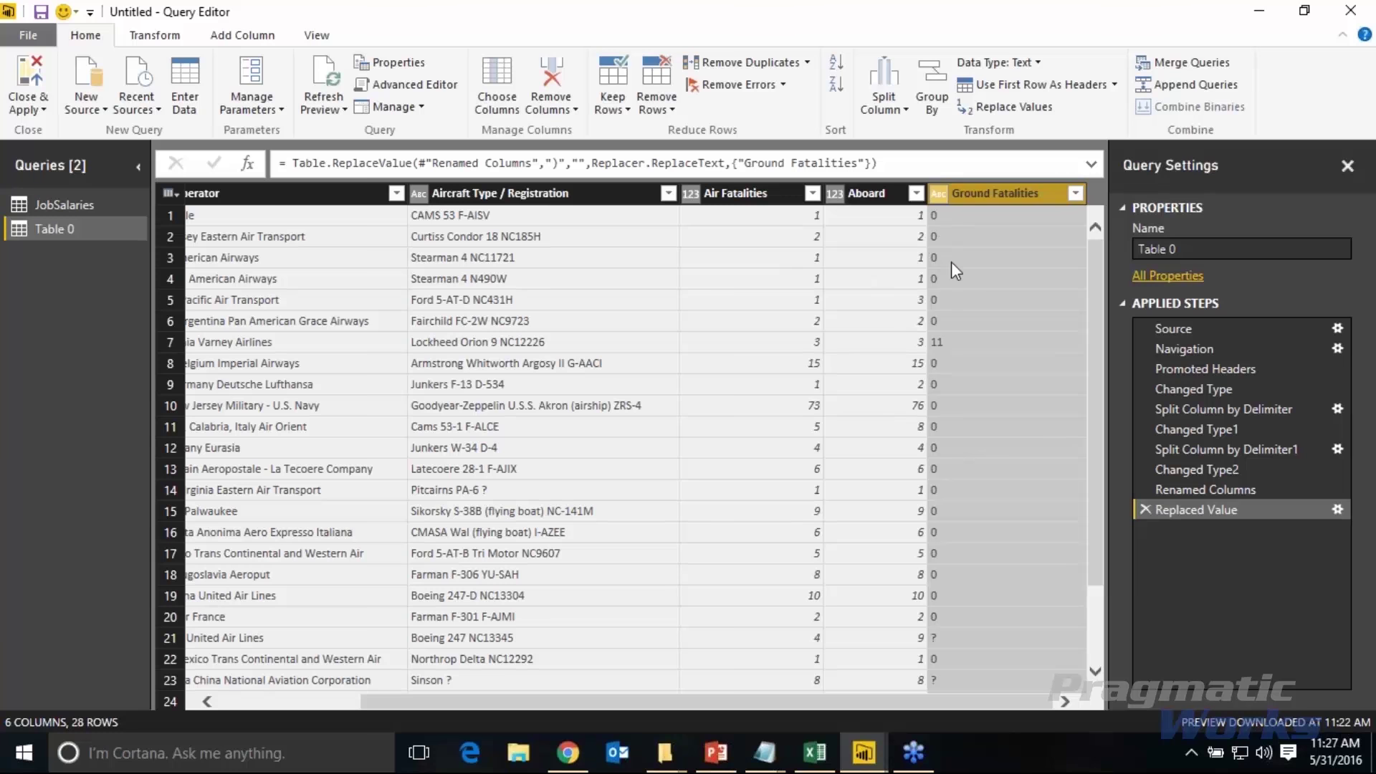
- Change the data type of the Ground Fatalities column to Whole Number
drag(1094, 272, 974, 302)
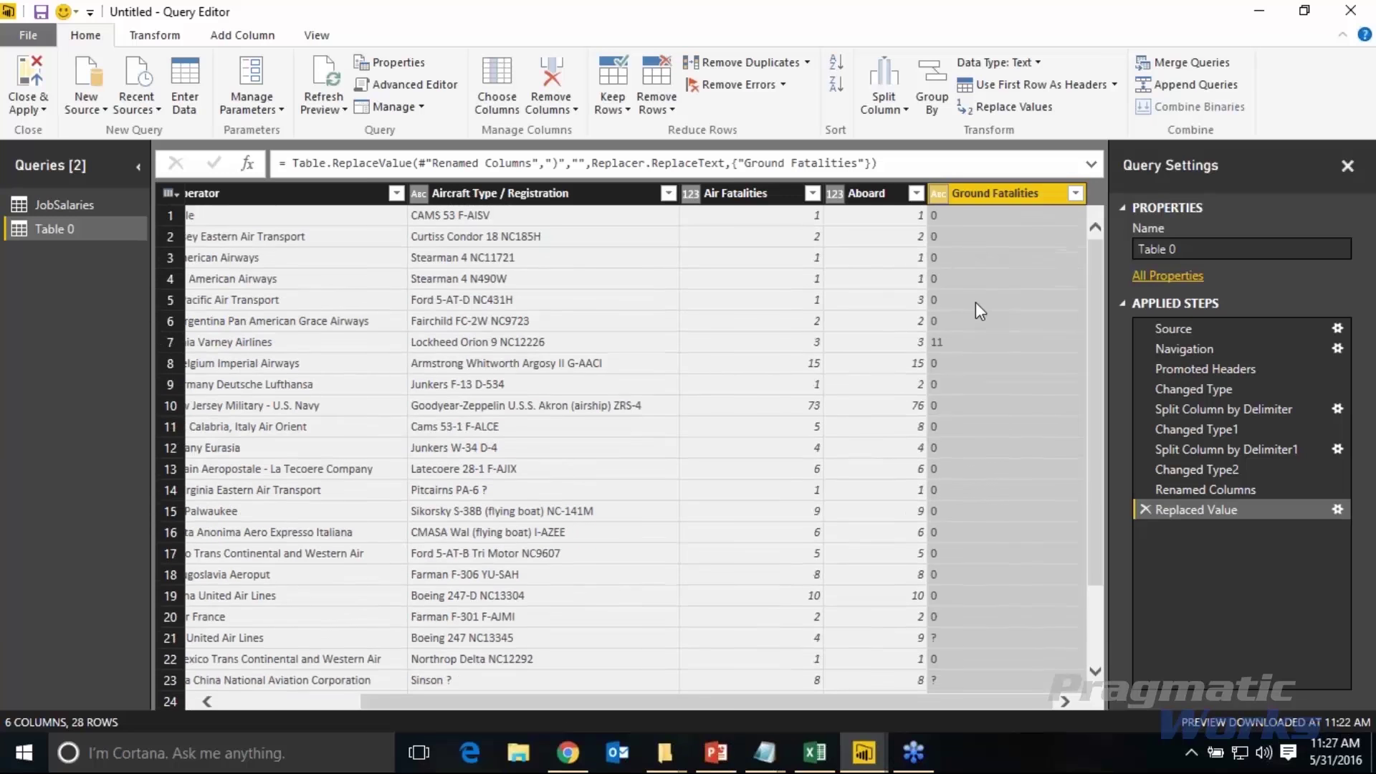
click(939, 194)
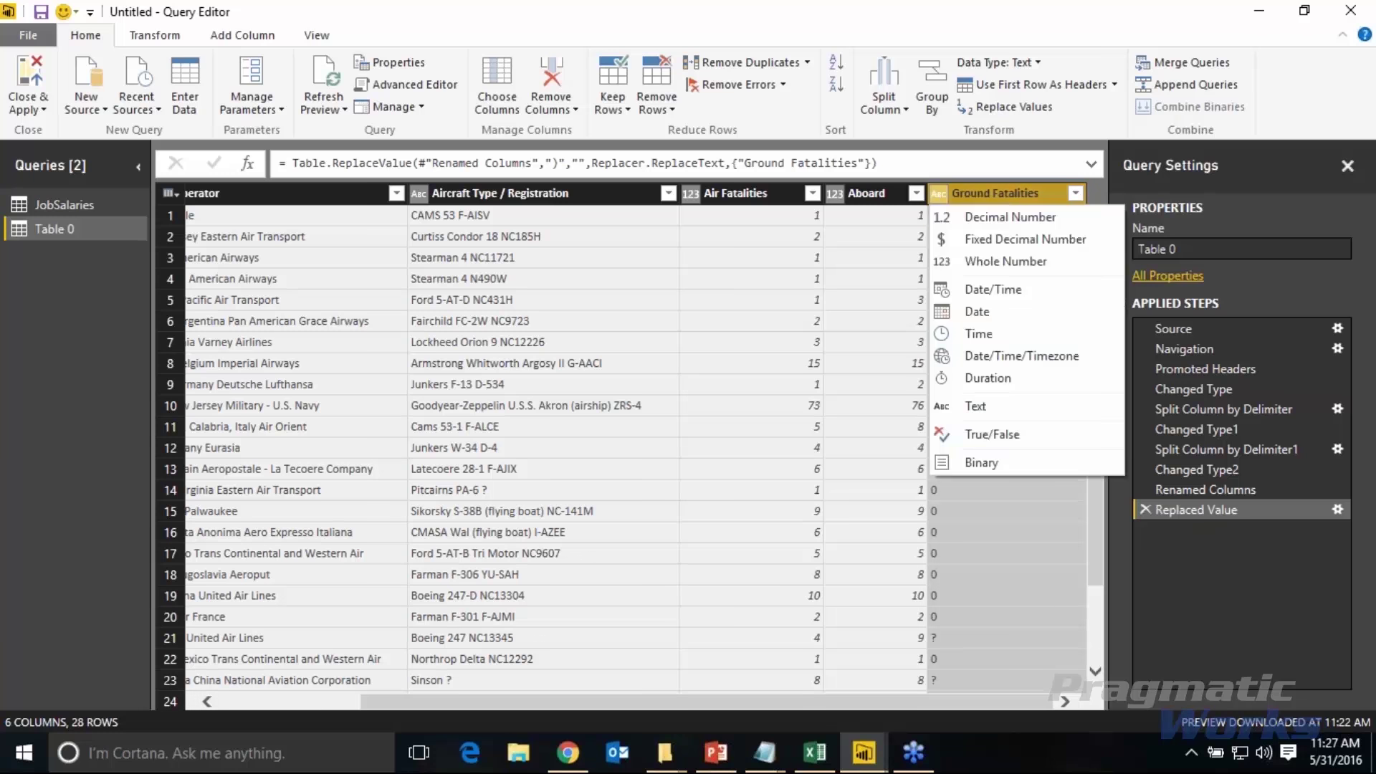
click(989, 263)
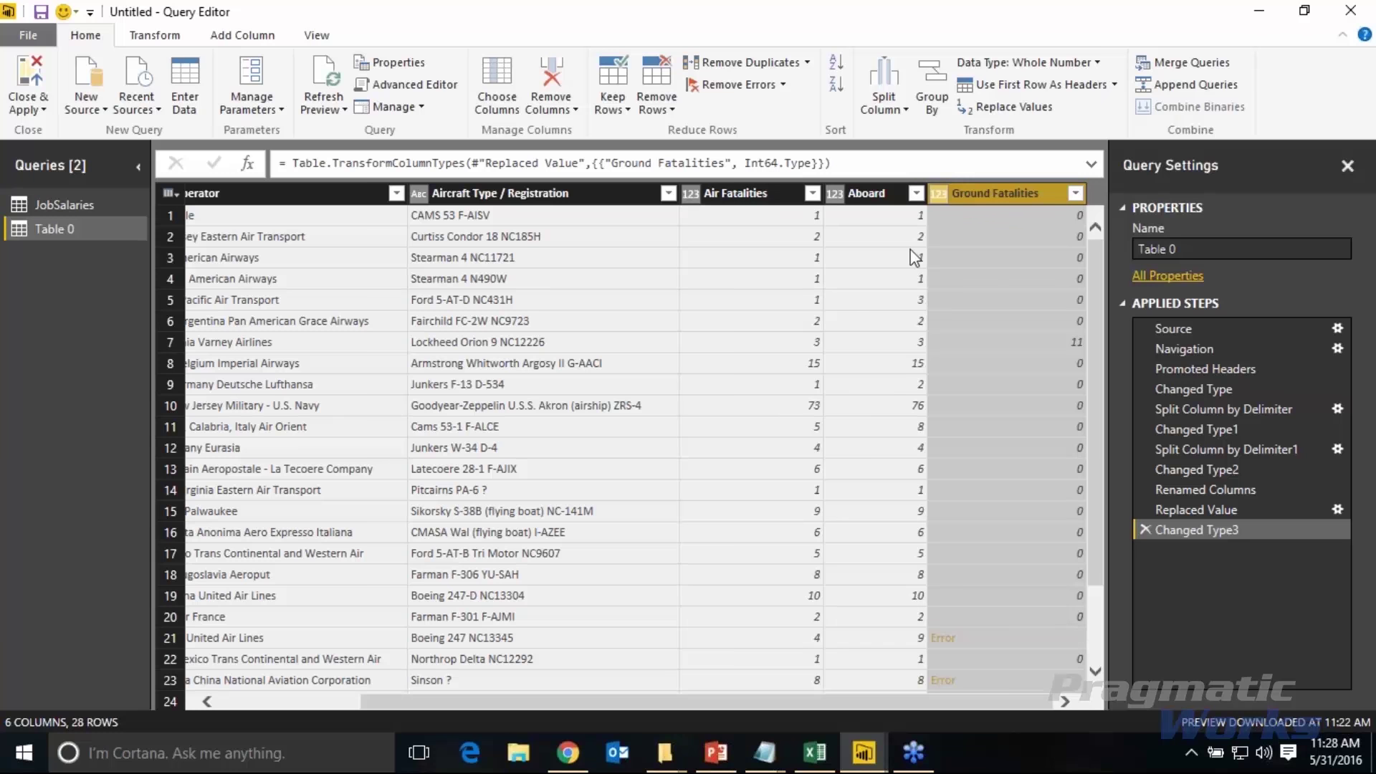
- Rename the Table 0 query as AirEvents
click(1211, 249)
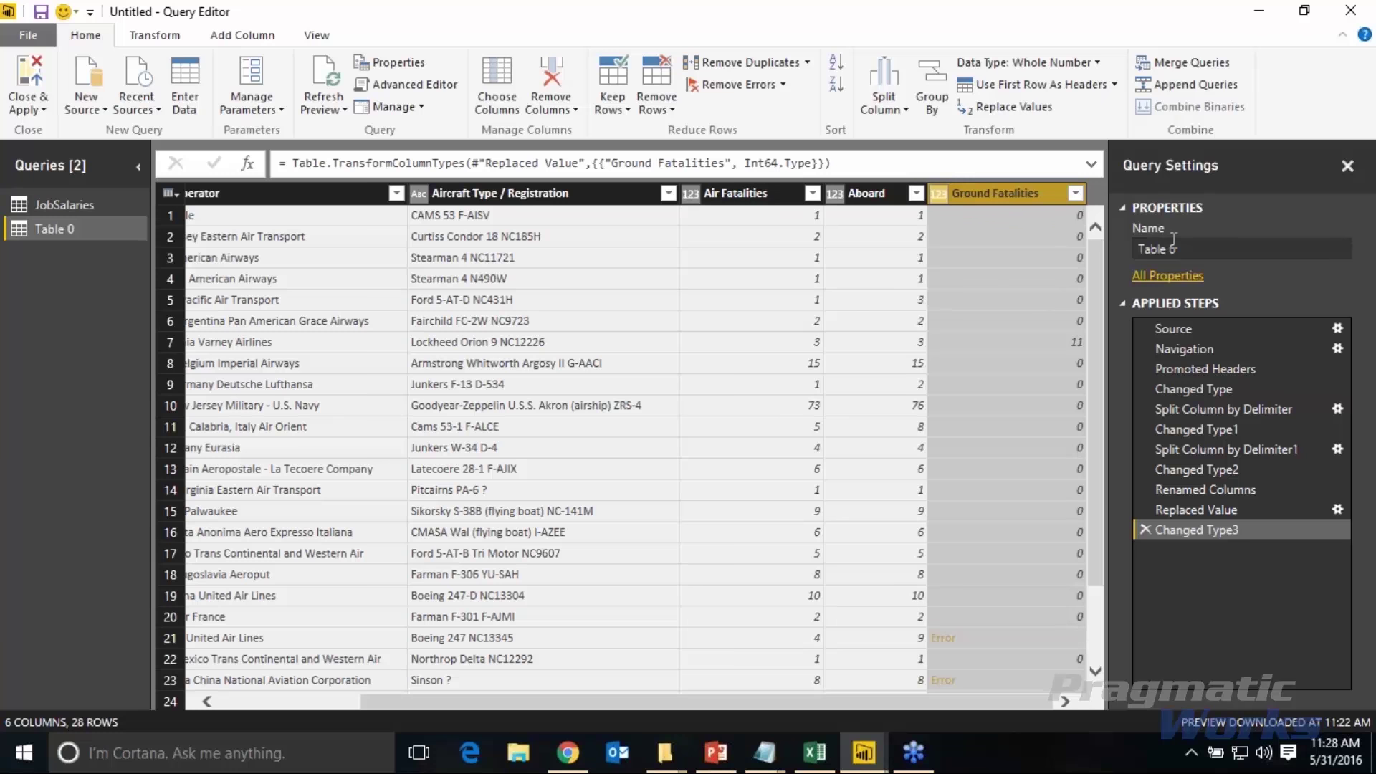
drag(1211, 249, 1138, 248)
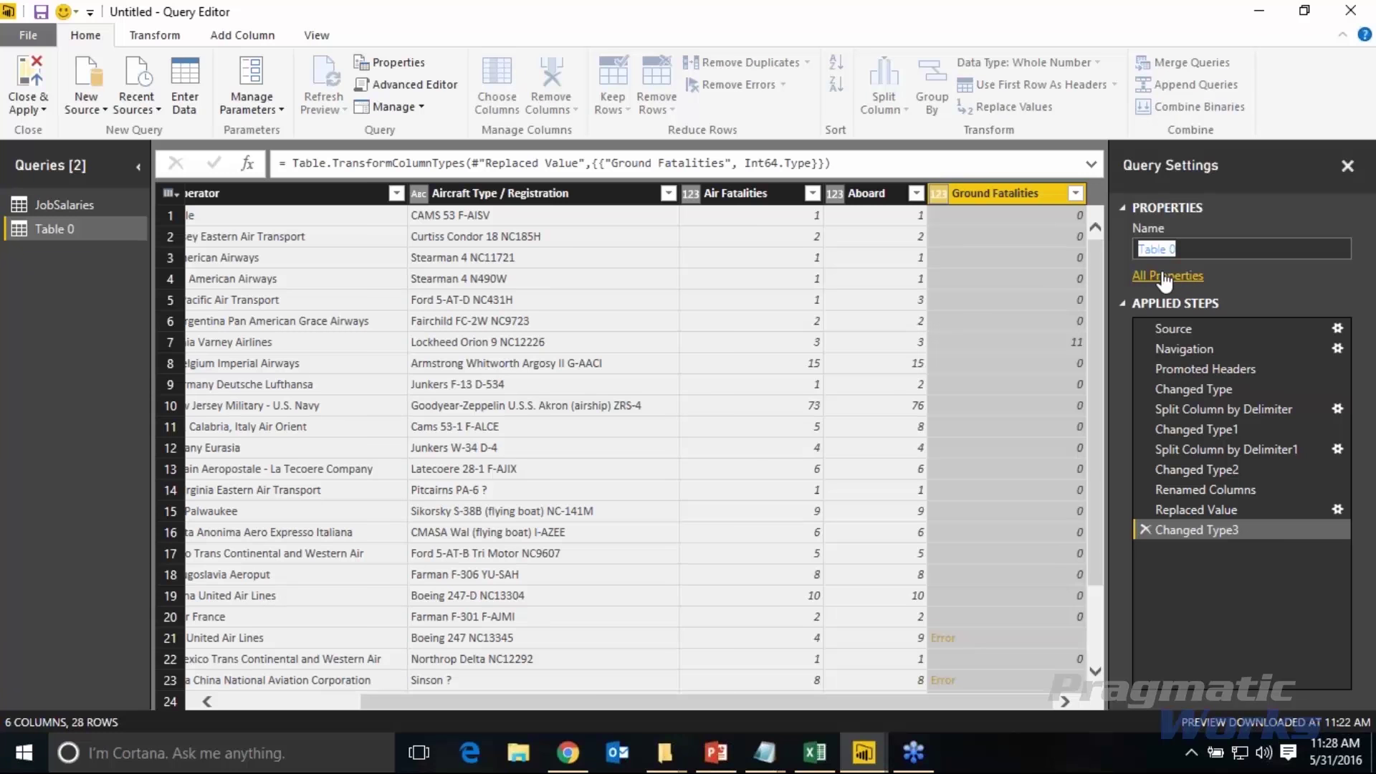
text(AirEvents)
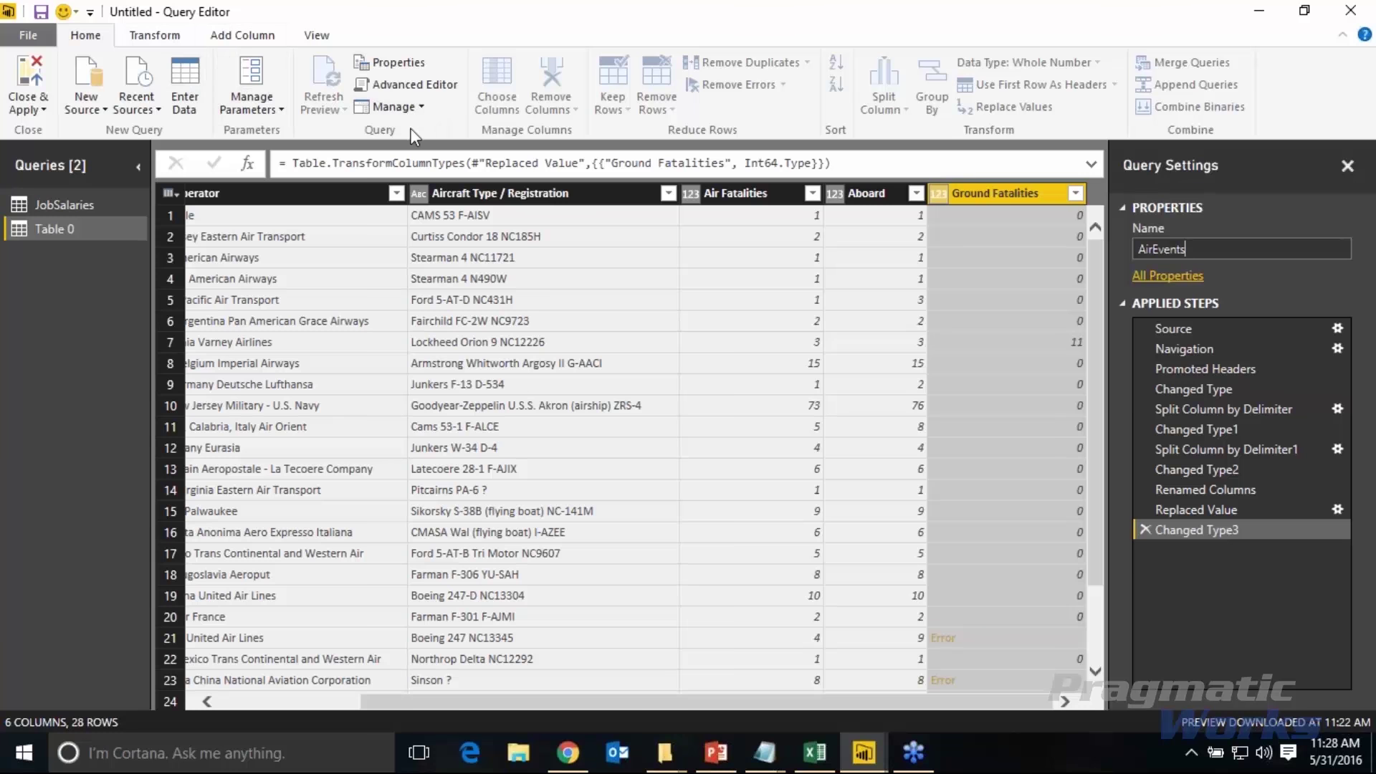
click(421, 109)
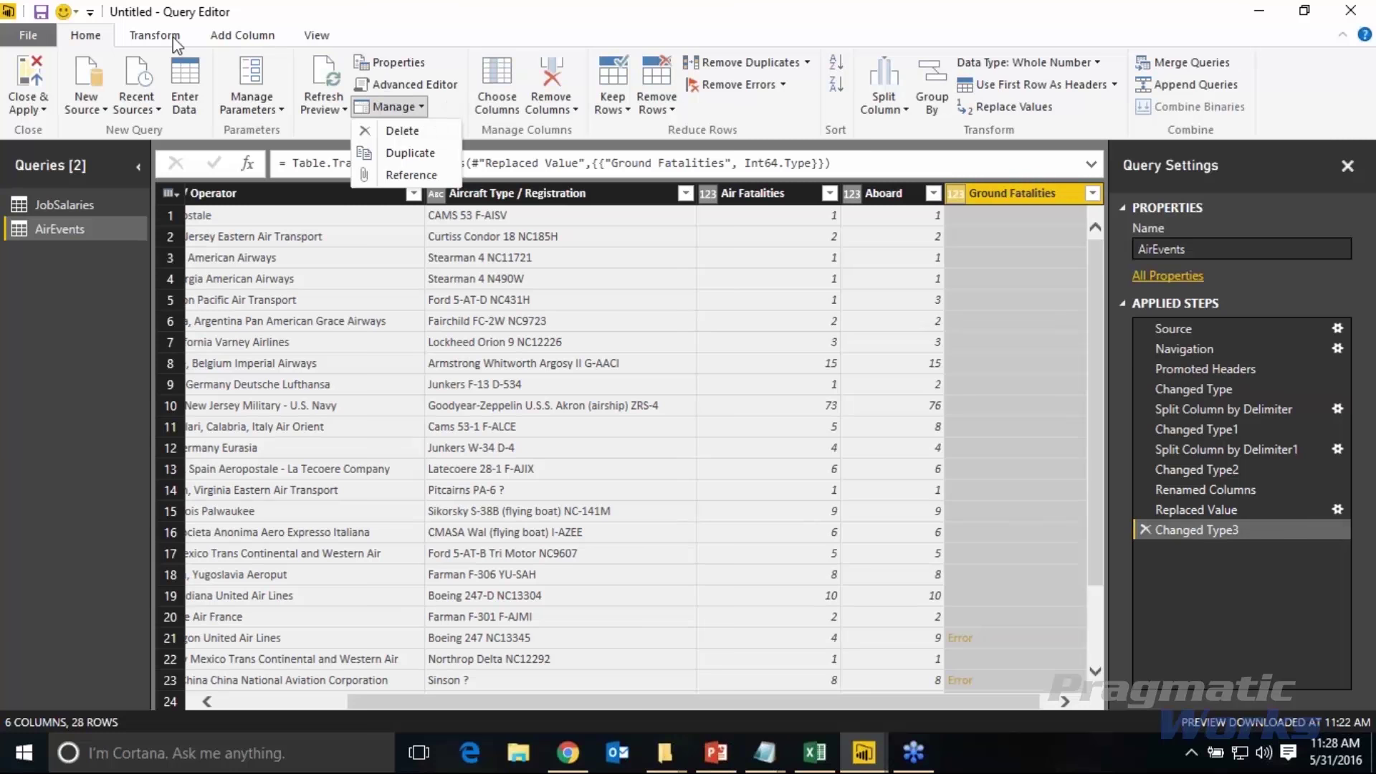
click(279, 80)
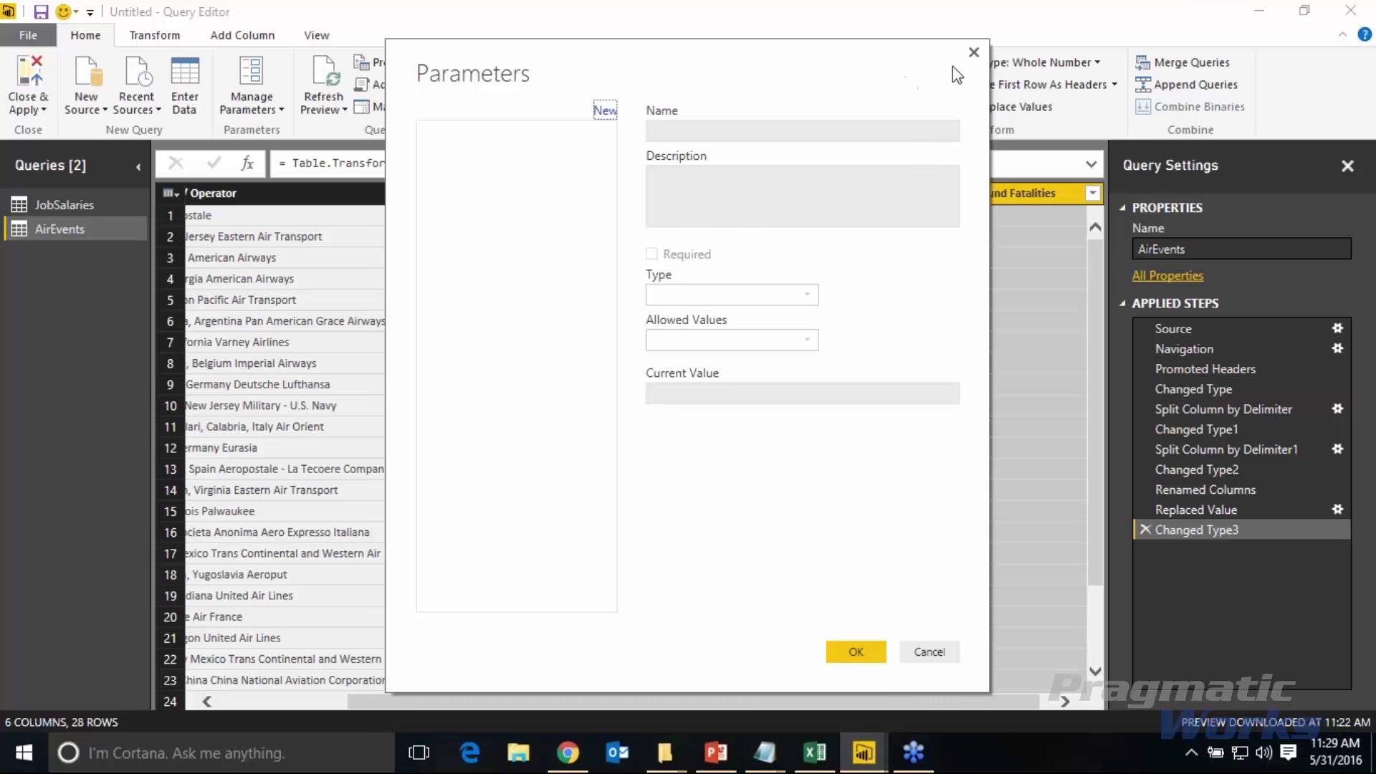
click(973, 53)
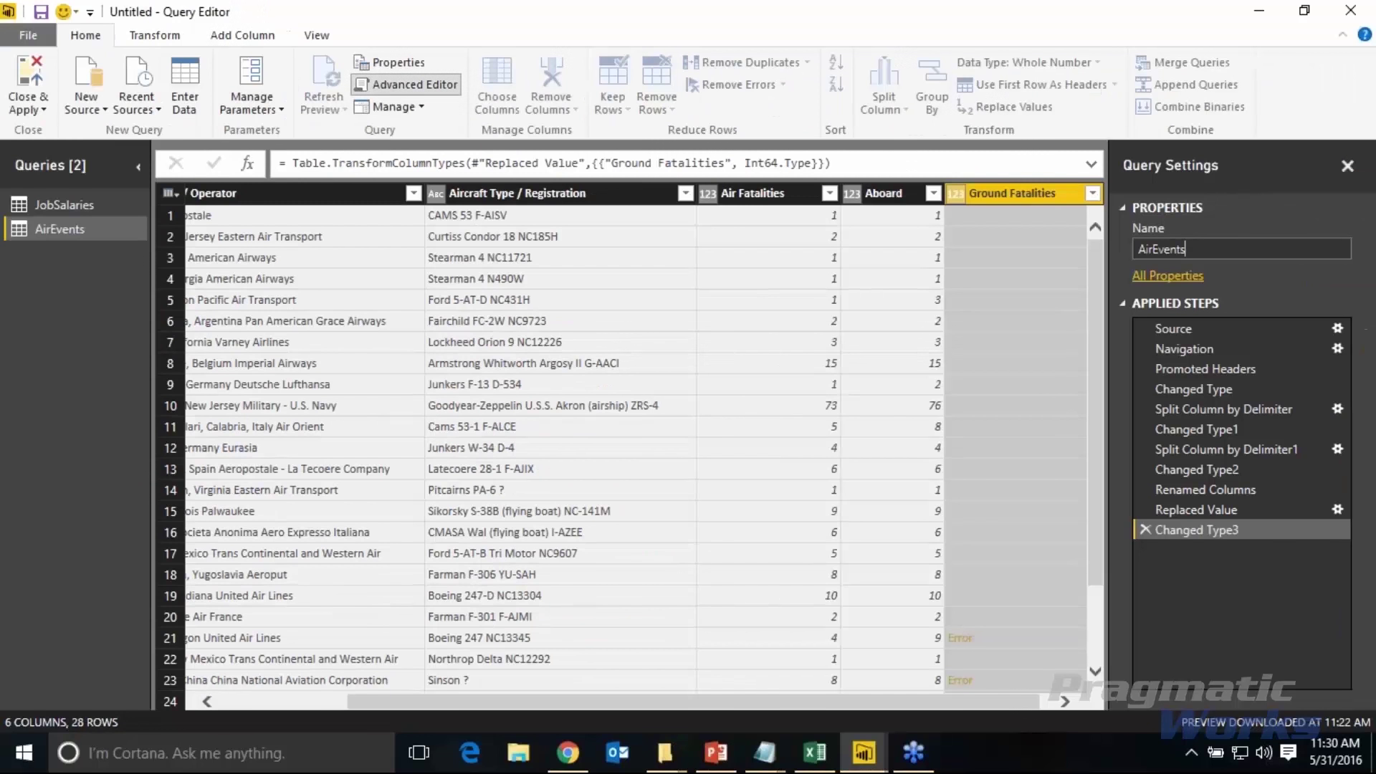
- Open the AirEvents query code in the Advanced Editor and add the function header "(year)=>" above the let line
click(406, 84)
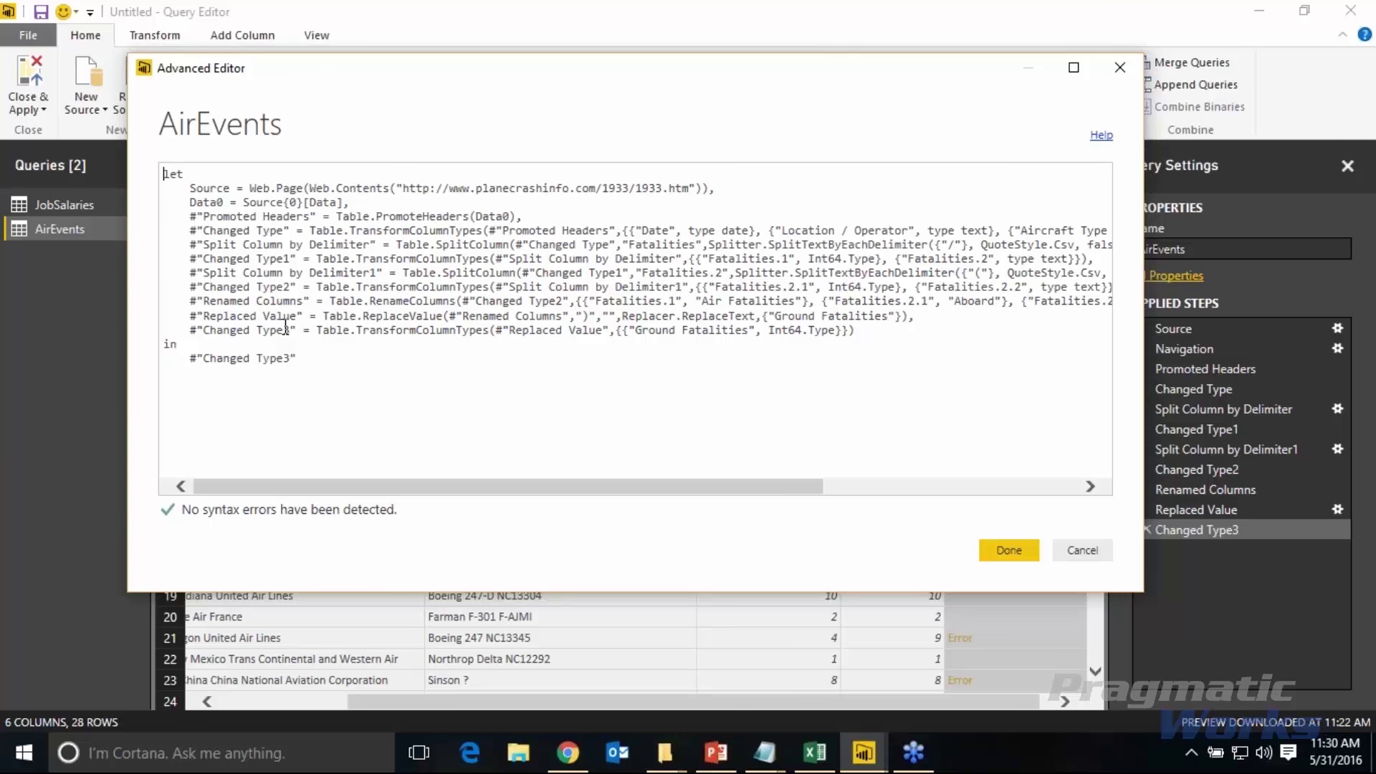
key(Return)
key(Up)
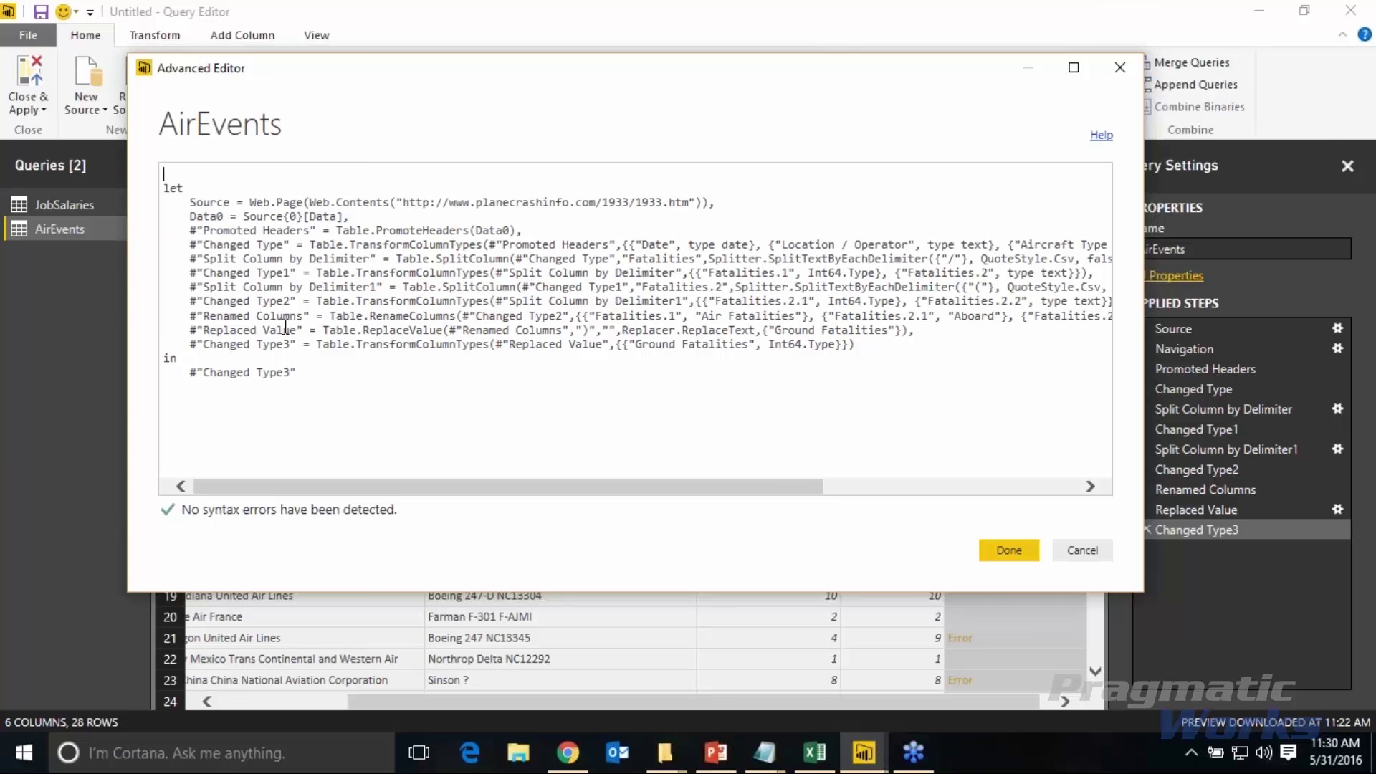
key(Return)
key(Up)
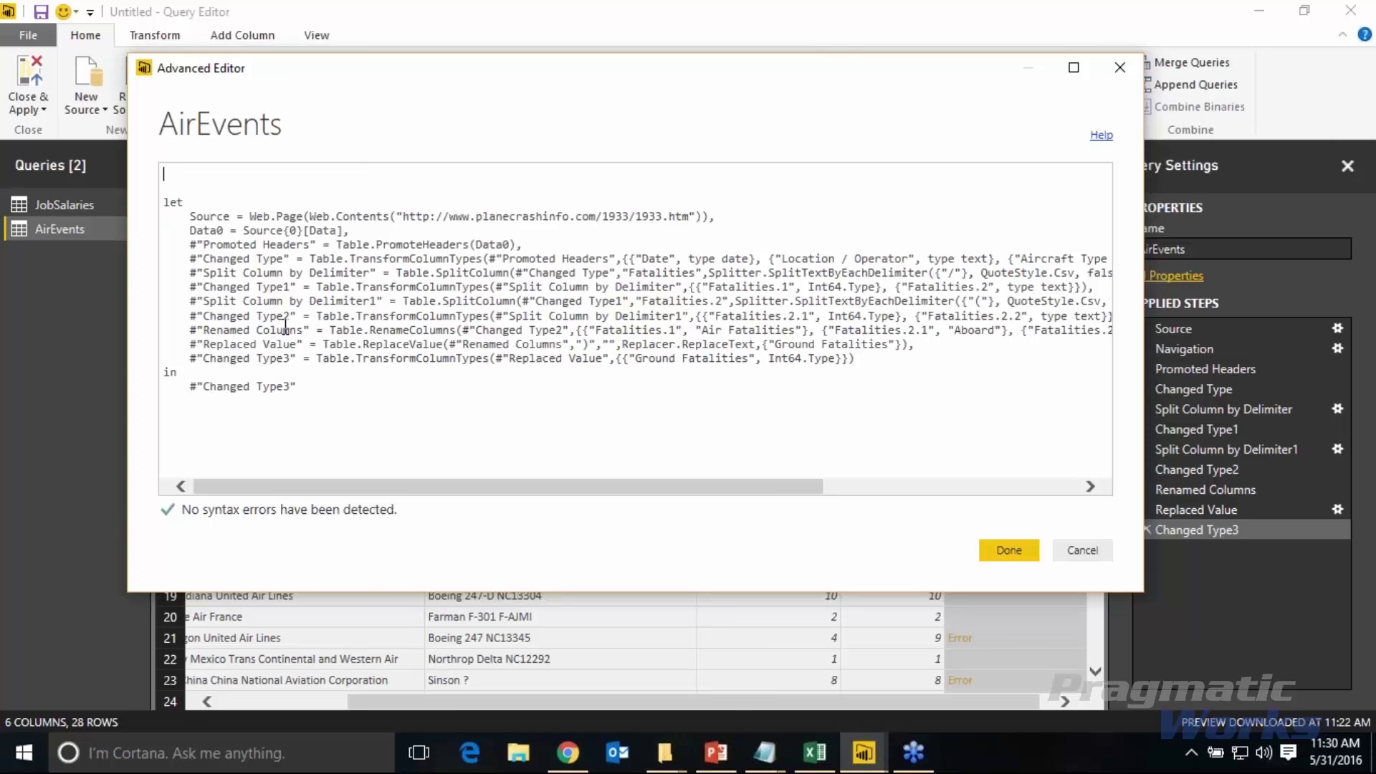
text(()
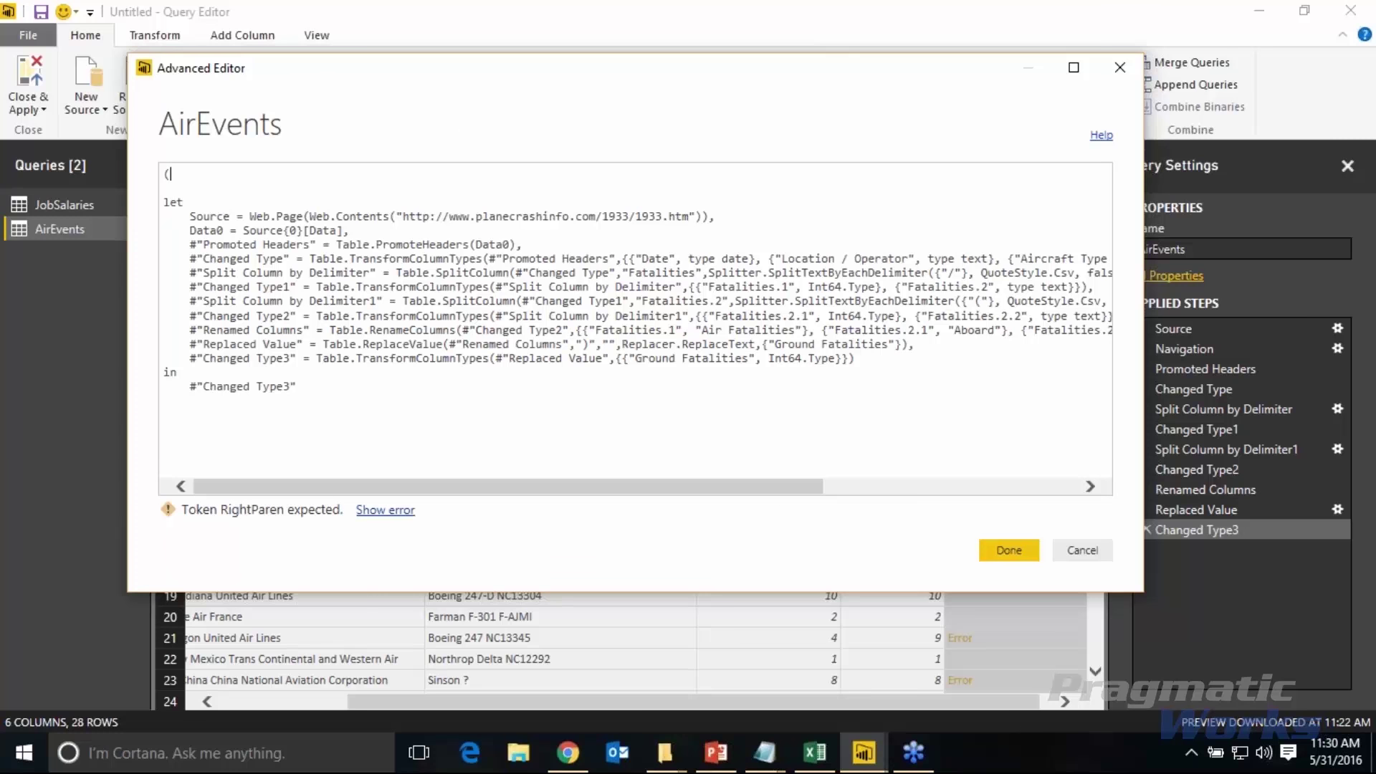
text(year))
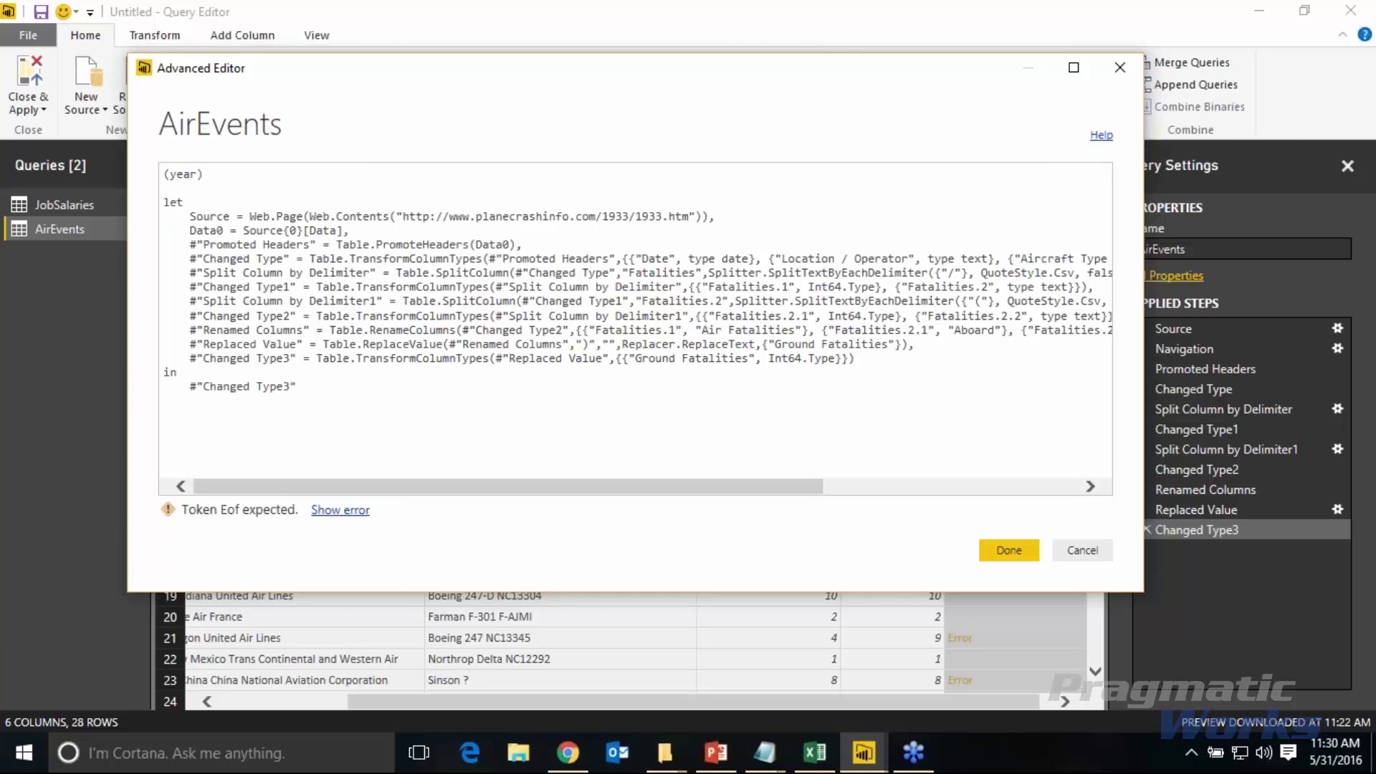
text(=>)
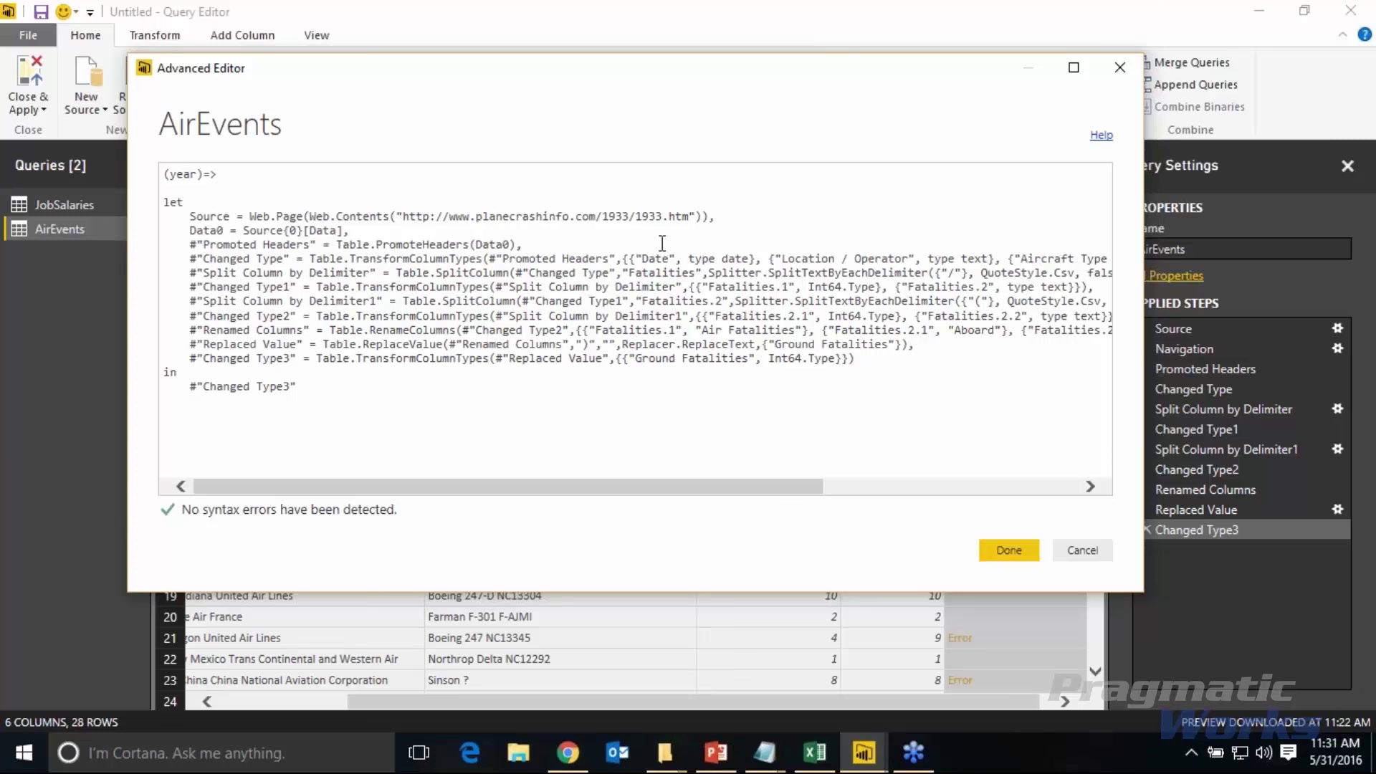
- Examine the year parameter and the two hard-coded 1933 values in the Source line's web address
double_click(618, 216)
double_click(649, 217)
click(217, 174)
drag(217, 174, 170, 175)
double_click(616, 217)
click(394, 216)
drag(394, 215, 697, 215)
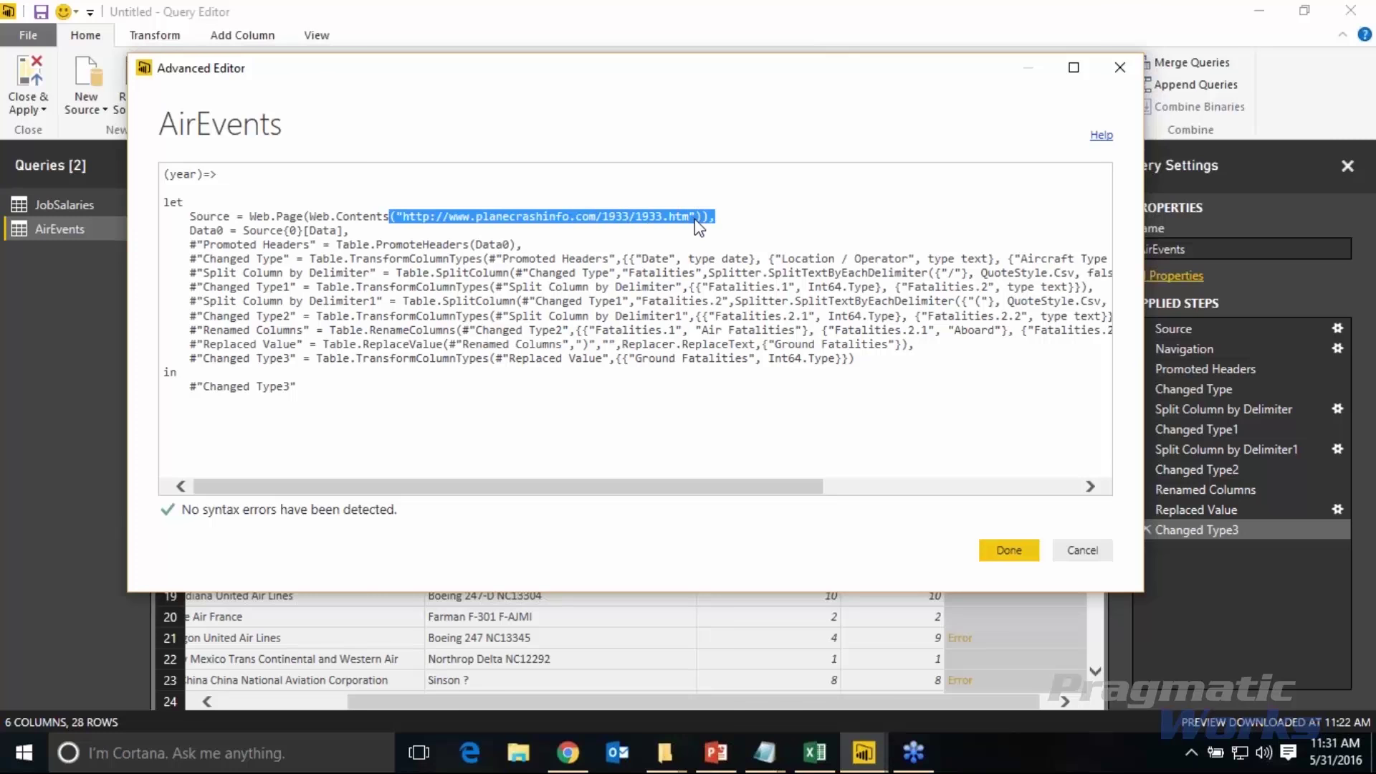
click(695, 216)
key(shift+Left)
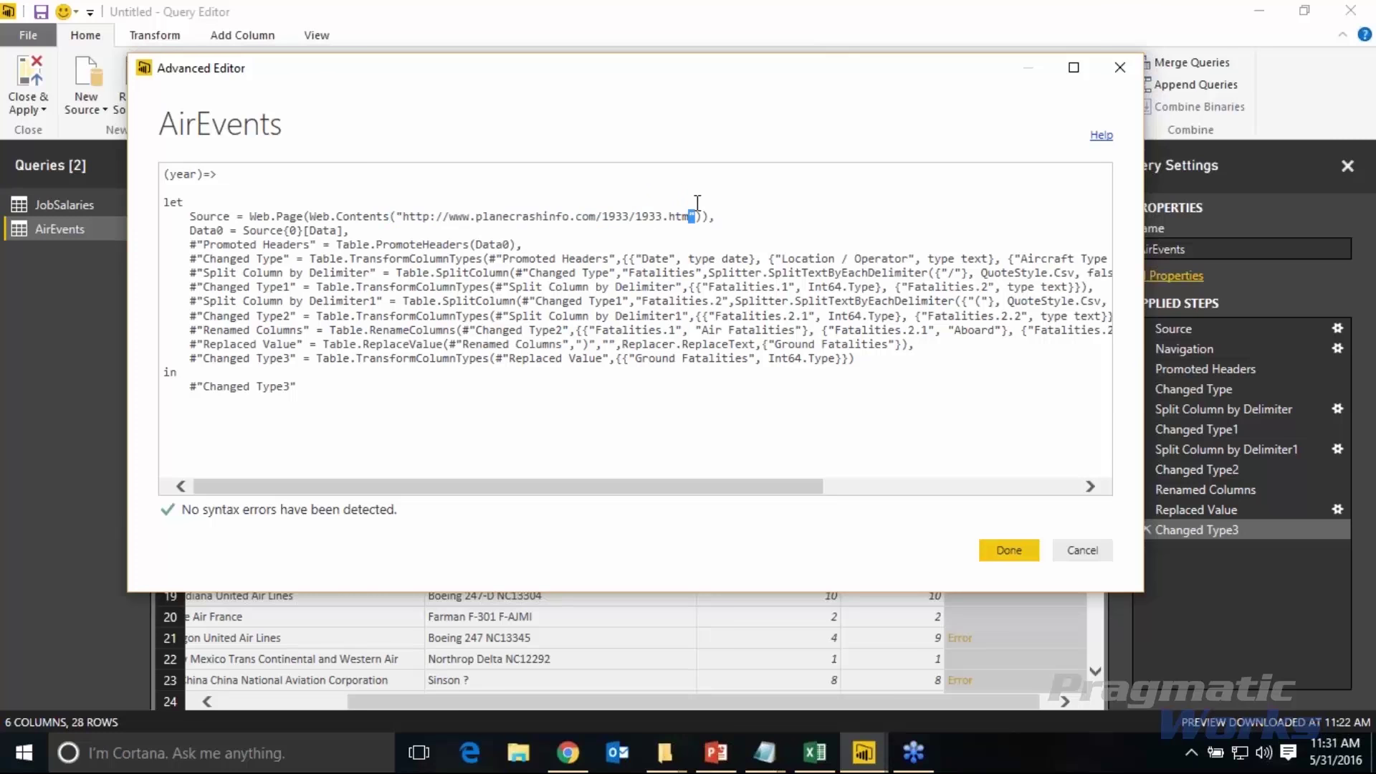
click(404, 219)
key(shift+Down)
key(shift+Up)
key(shift+Left)
key(shift+Left)
key(shift+Left)
key(shift+Left)
key(shift+Left)
key(shift+Left)
key(shift+Left)
key(shift+Left)
key(shift+Right)
key(shift+Right)
key(shift+Right)
key(shift+Right)
key(shift+Right)
key(shift+Right)
key(shift+Right)
key(shift+Right)
key(shift+Left)
- Replace both 1933 values in the Source web address with the concatenated parameter "&(year)&"
double_click(619, 216)
text("")
key(shift+Right)
key(shift+Right)
key(shift+Right)
key(shift+Right)
text("")
text(&&&&)
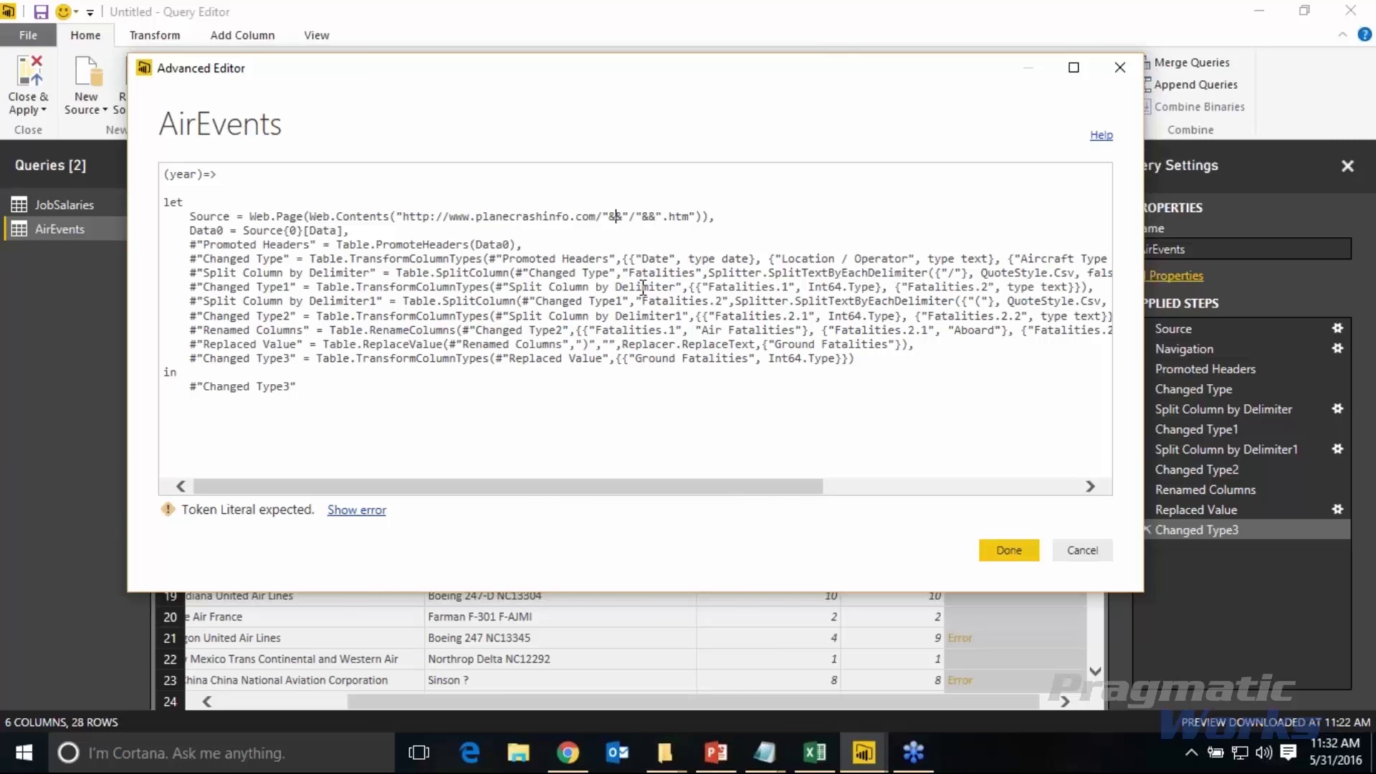
text((year)
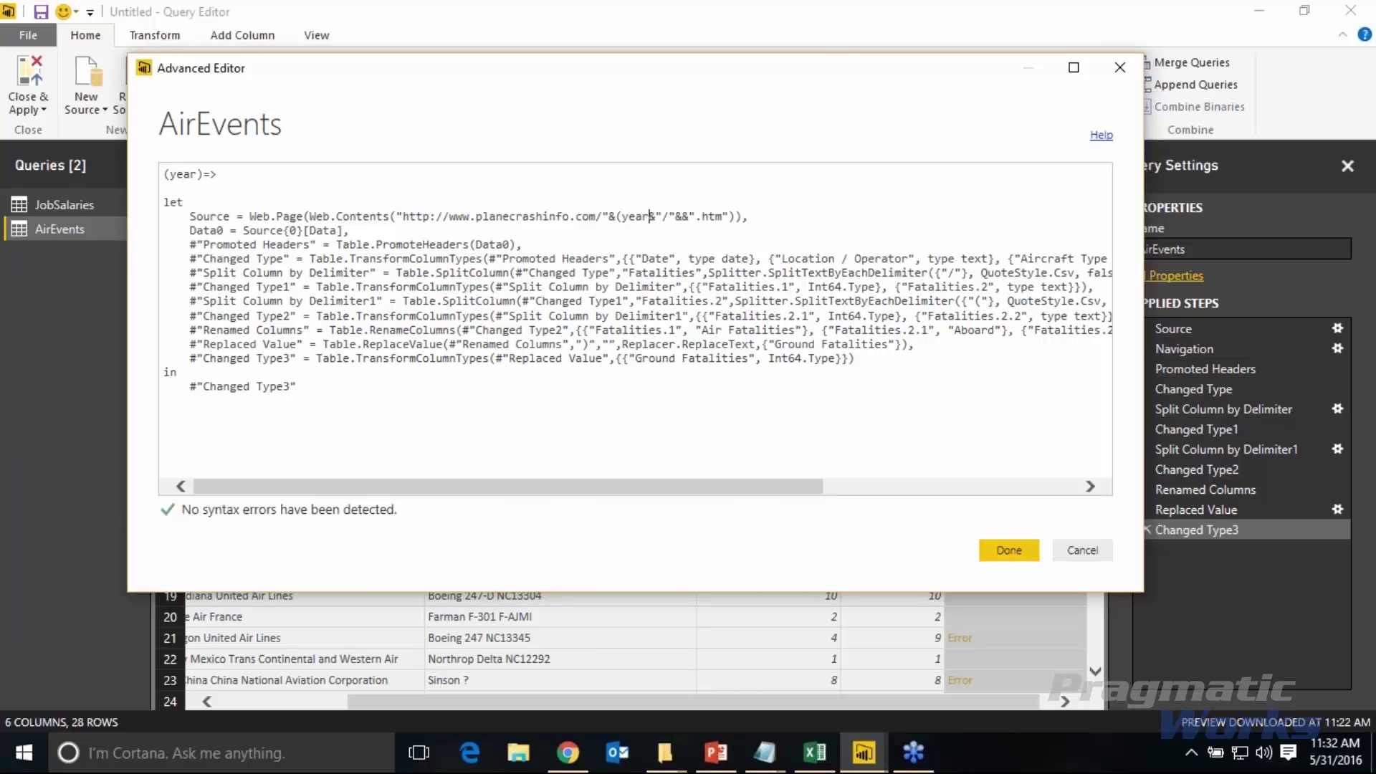
text())
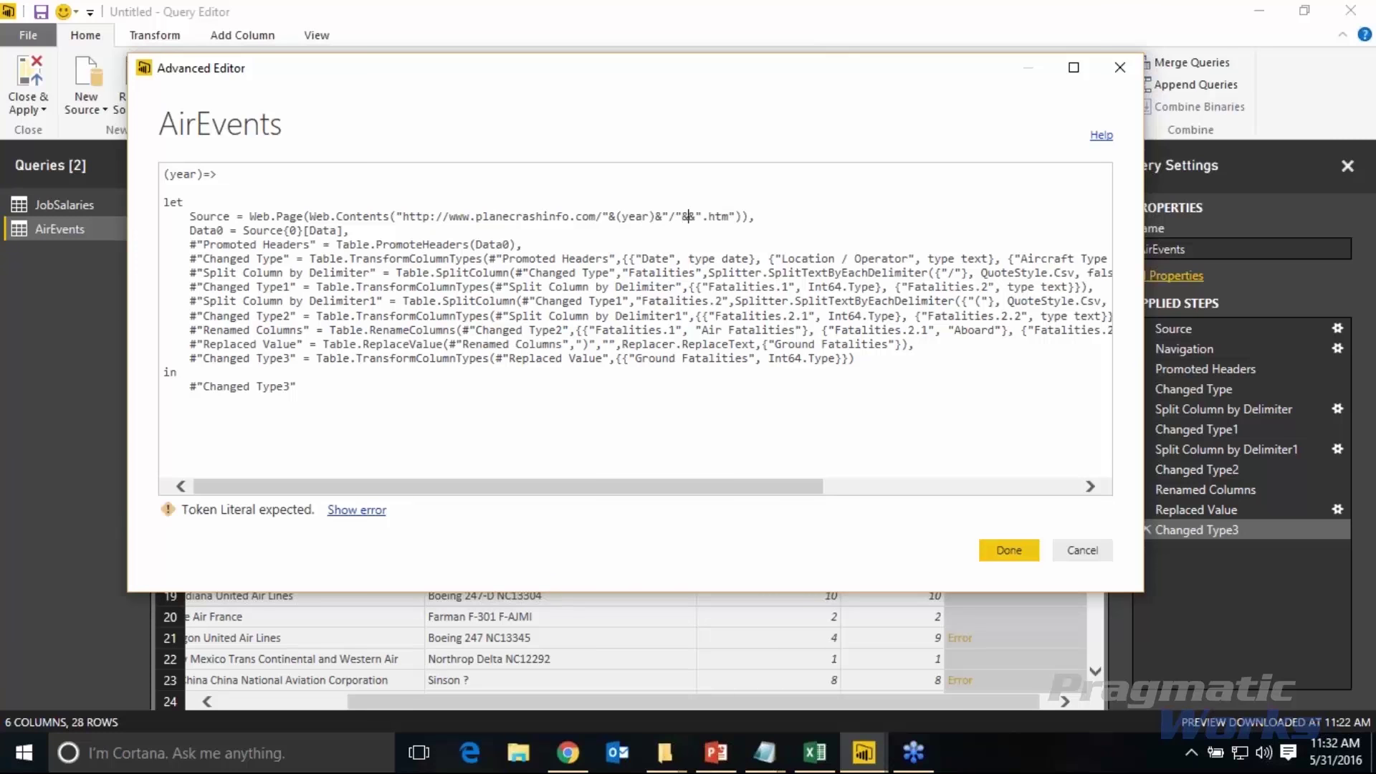
text(&(year))
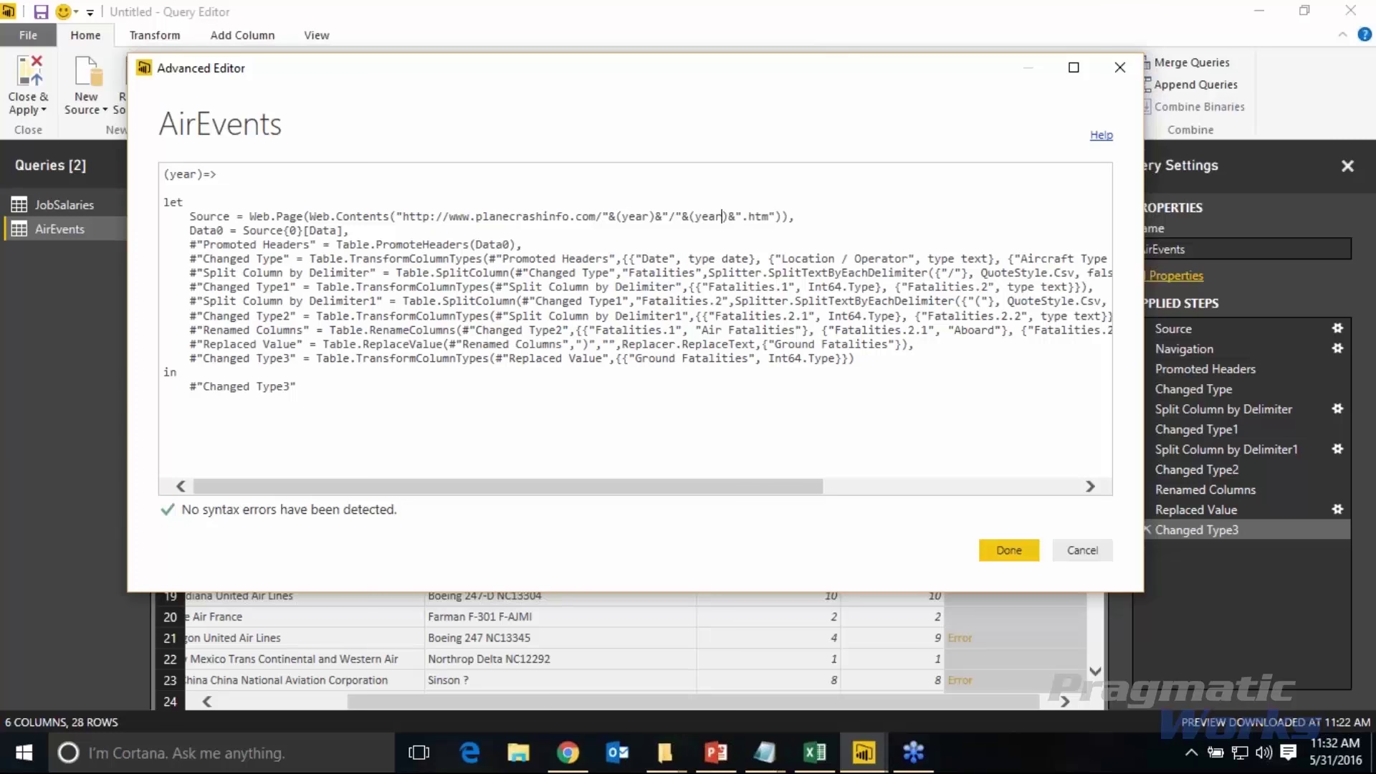
- Convert both year references in the Source web address to text with Number.ToText(year)
click(749, 216)
click(615, 216)
text(Number.To)
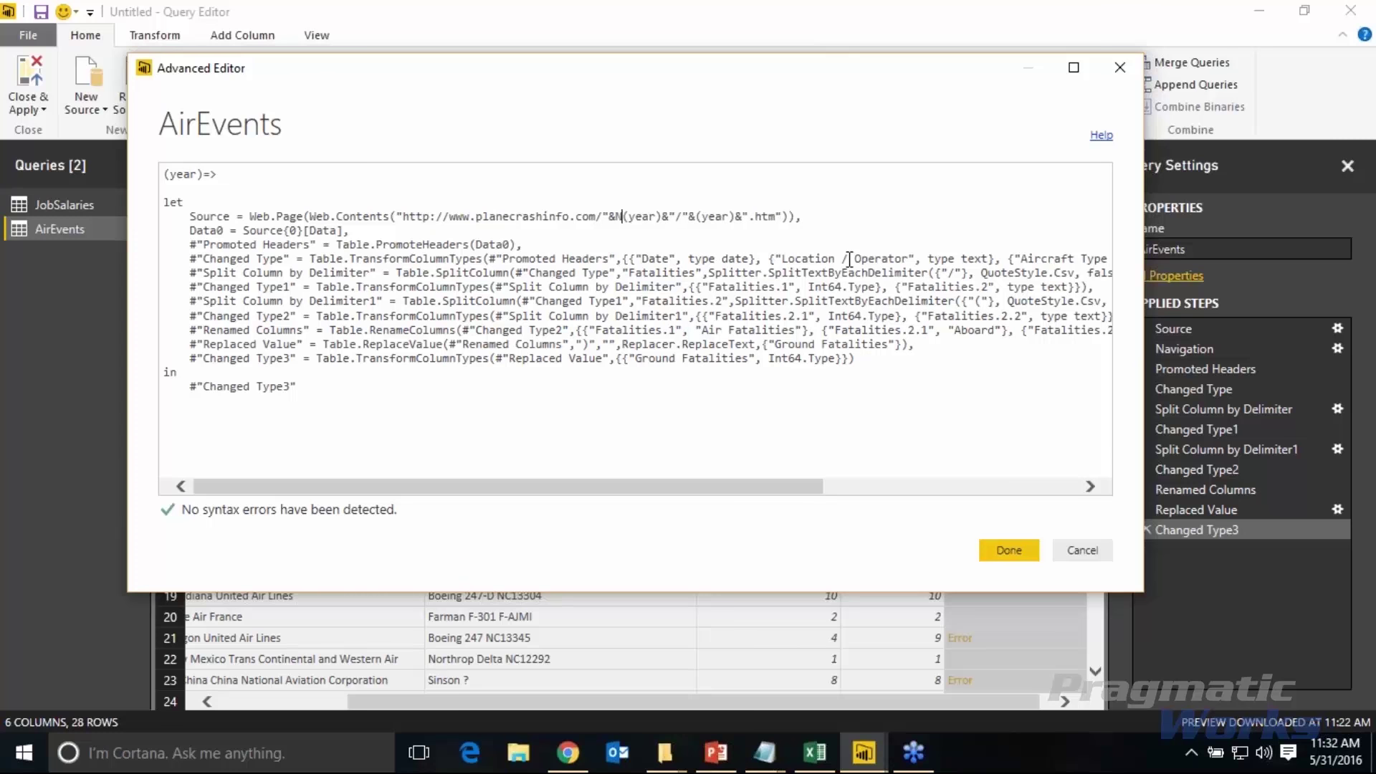
text(Text)
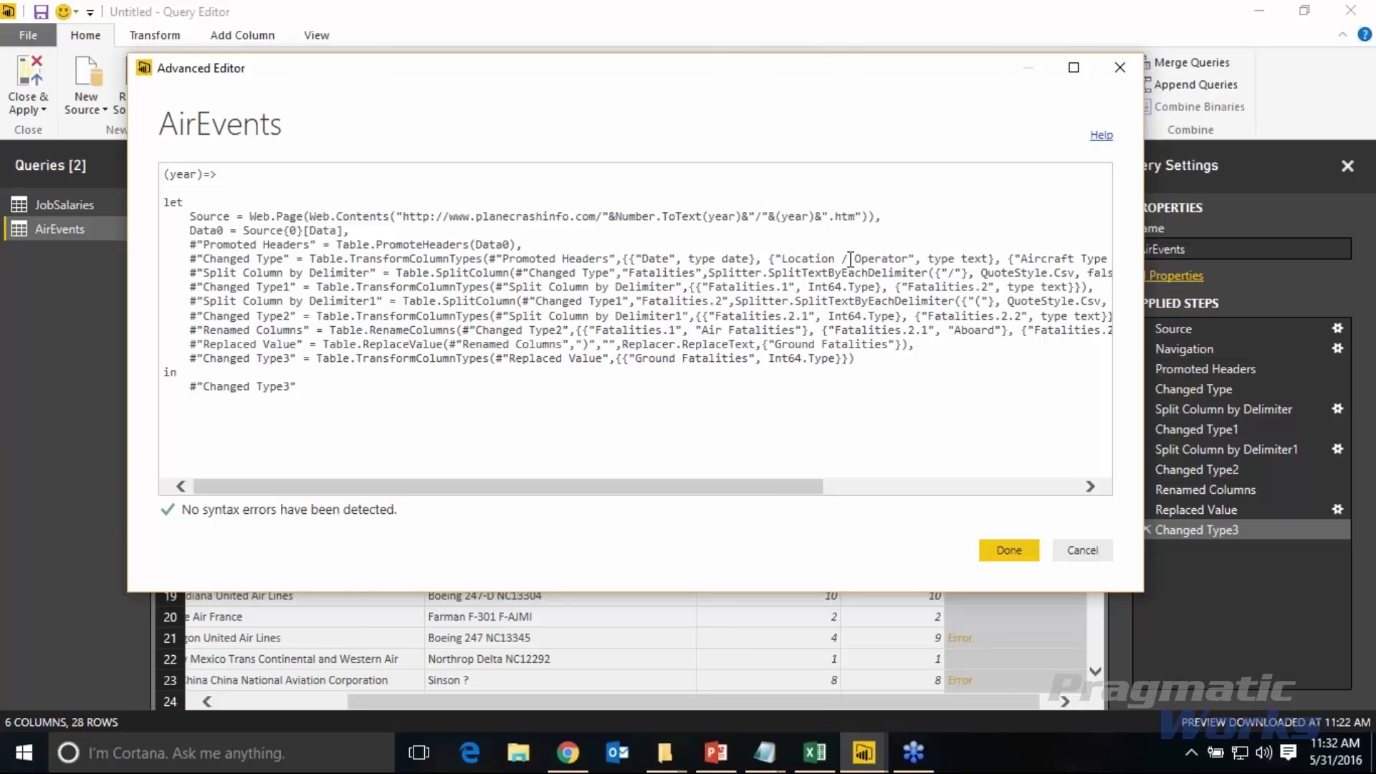
key(Right)
key(Right)
key(Right)
key(Right)
key(Right)
key(Right)
key(Right)
key(Right)
key(Right)
text(Number.Totext)
key(BackSpace)
key(BackSpace)
key(BackSpace)
key(BackSpace)
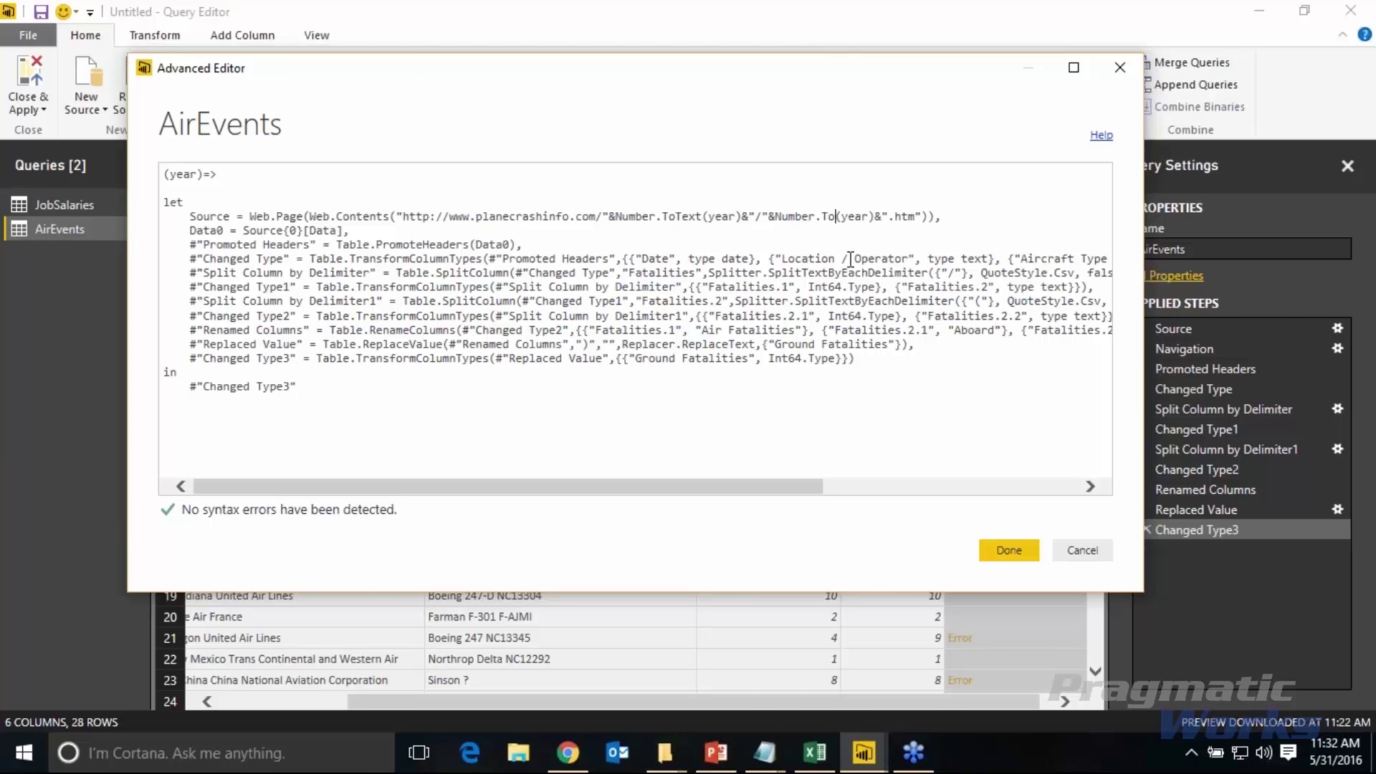
text(Text)
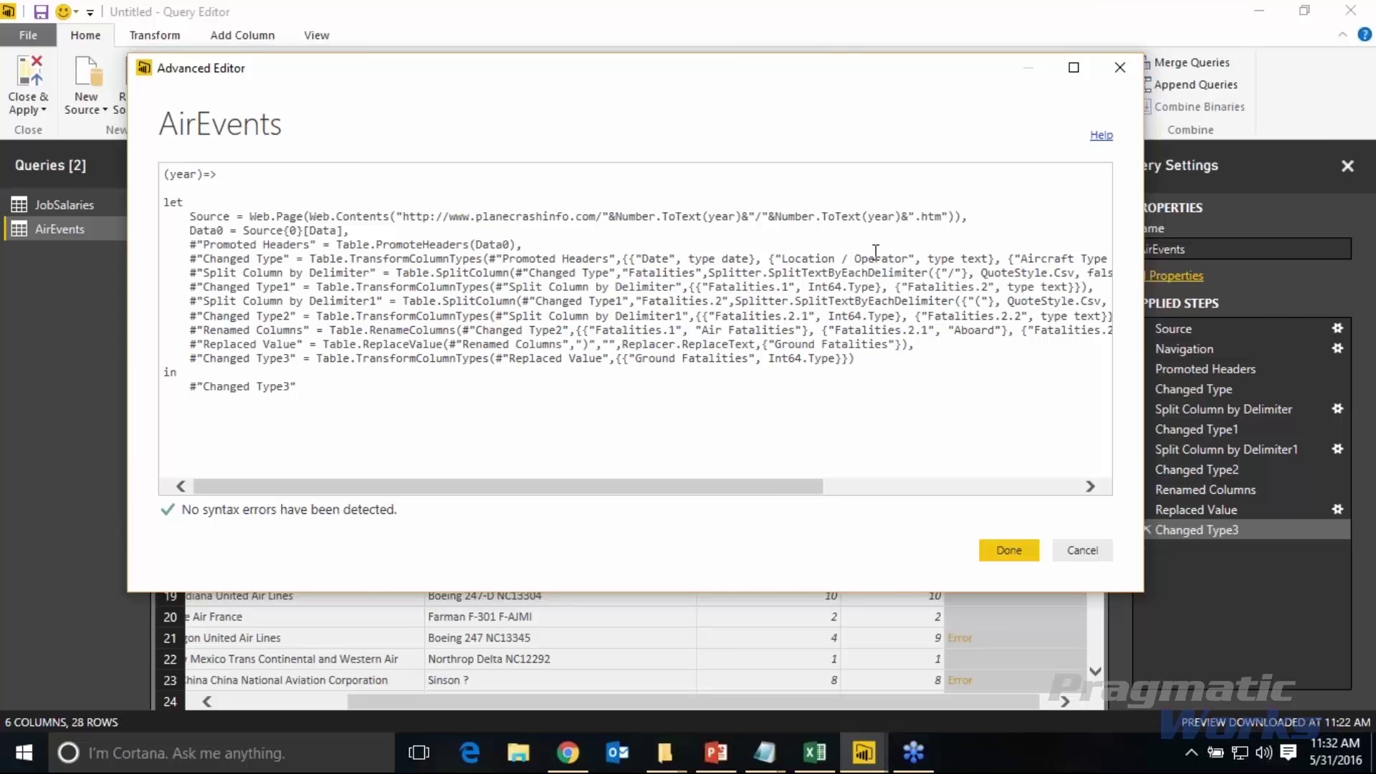
- Check the second Number.ToText(year) expression in the Source line and apply the edited code to turn AirEvents into a function
key(Right)
key(Right)
key(Right)
key(Right)
key(shift+Left)
key(shift+Left)
key(shift+Left)
key(shift+Left)
key(shift+Left)
key(shift+Left)
key(shift+Left)
key(shift+Left)
key(shift+Left)
key(shift+Left)
key(shift+Left)
key(shift+Left)
key(shift+Left)
key(shift+Left)
key(shift+Left)
key(shift+Left)
key(shift+Left)
key(shift+Left)
key(shift+Left)
key(shift+Left)
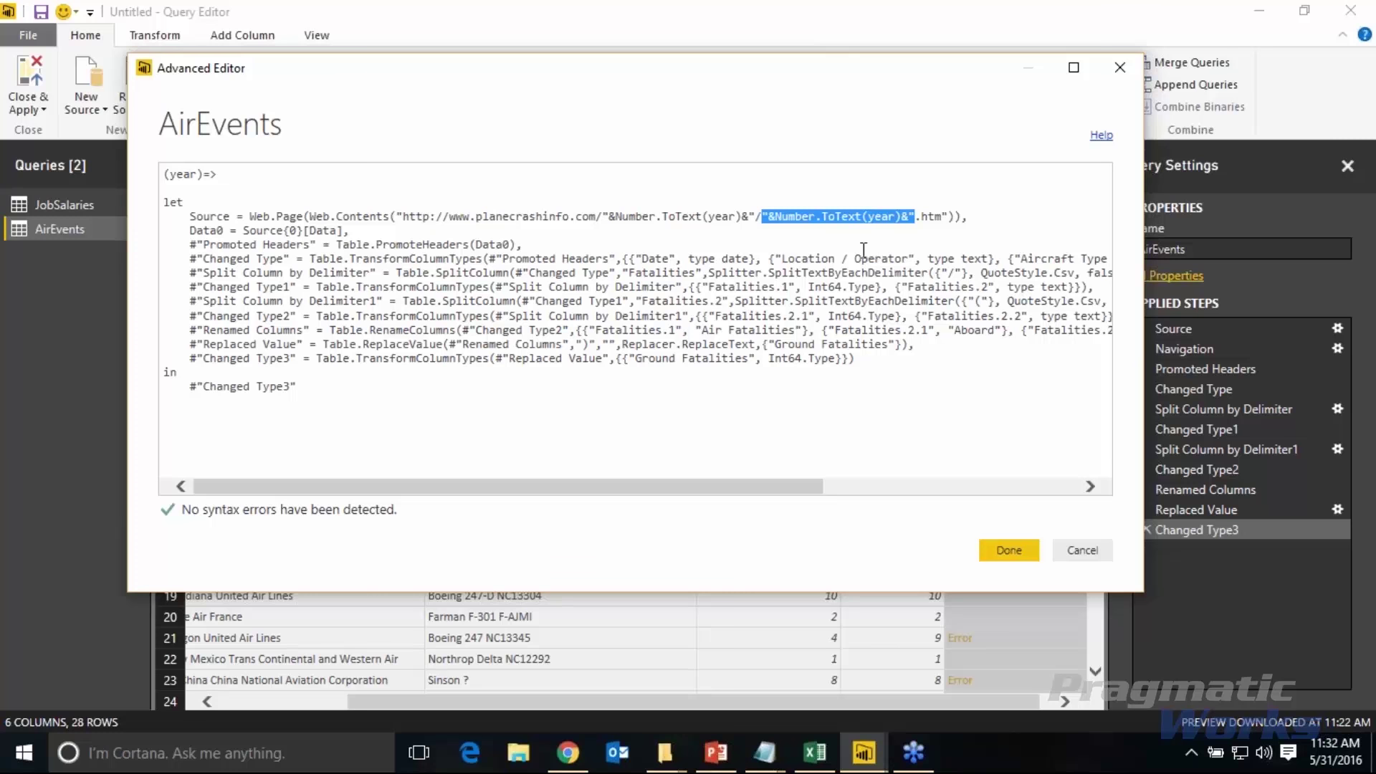
click(860, 251)
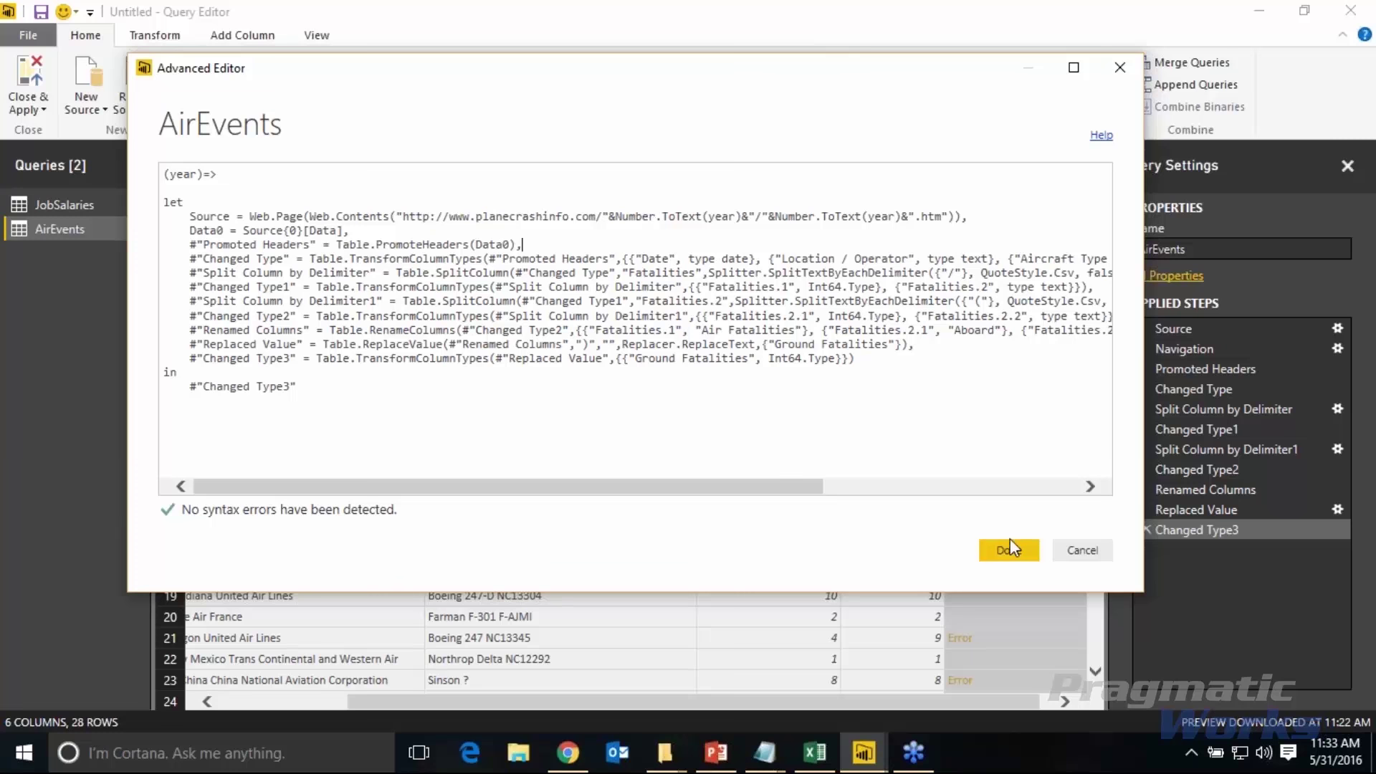
click(1019, 559)
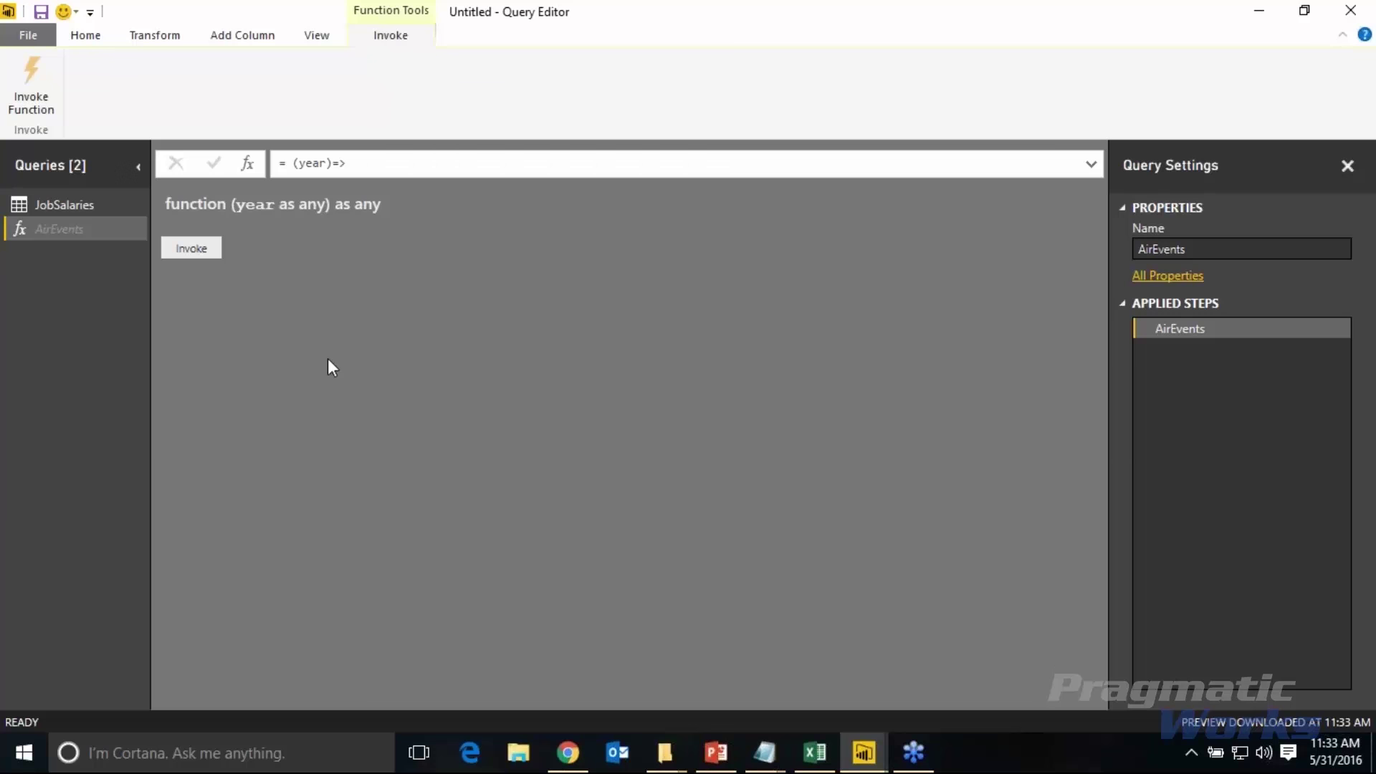
- Test the AirEvents function by invoking it for 2016, review the returned columns, and delete the invoked step
click(193, 248)
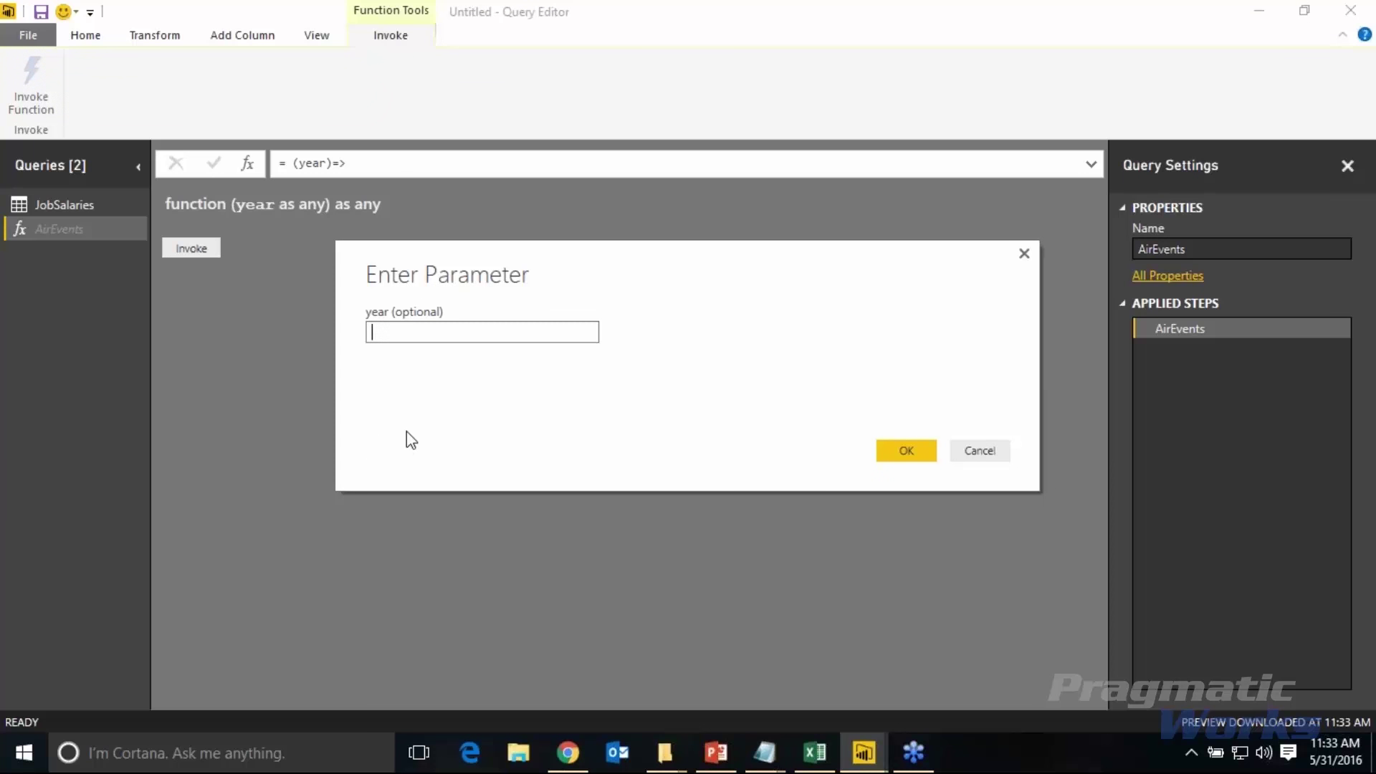
text(2016)
click(904, 450)
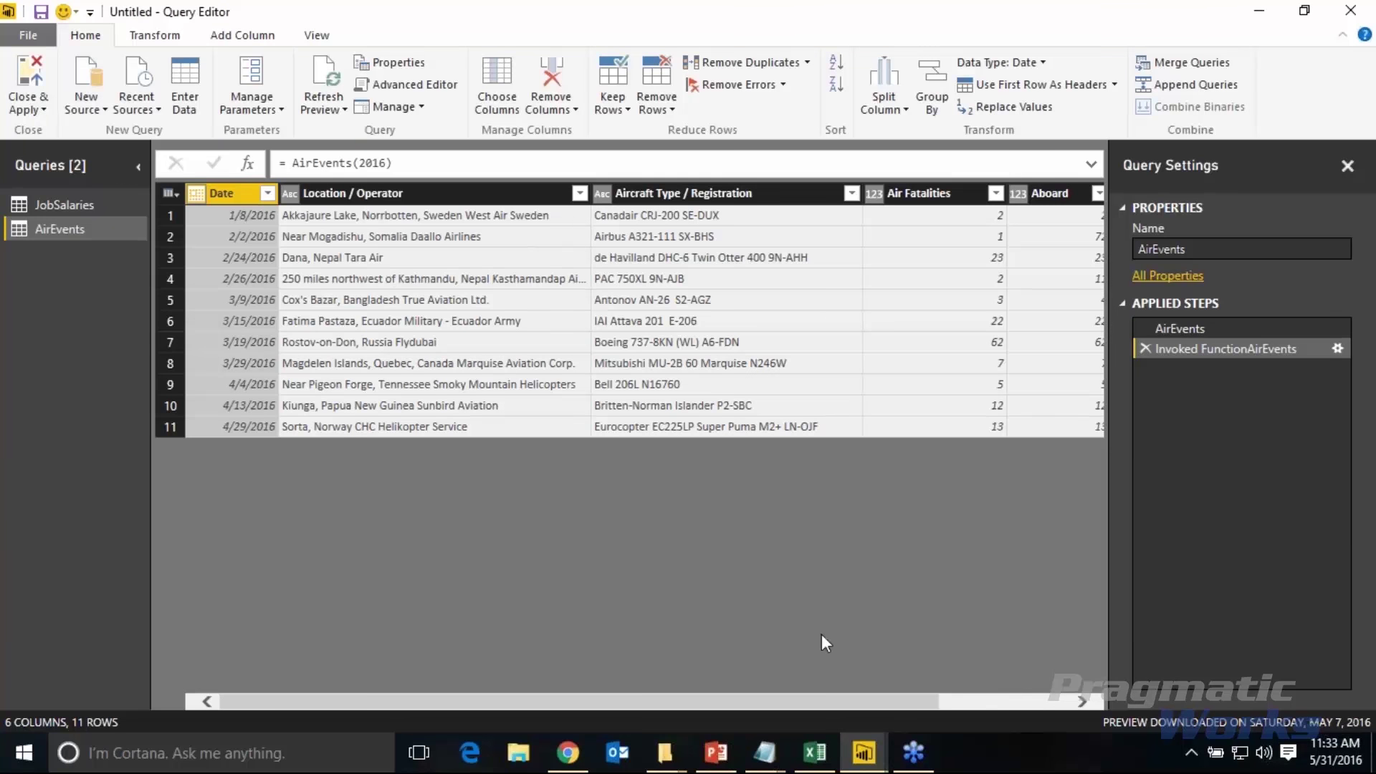
drag(828, 699, 944, 562)
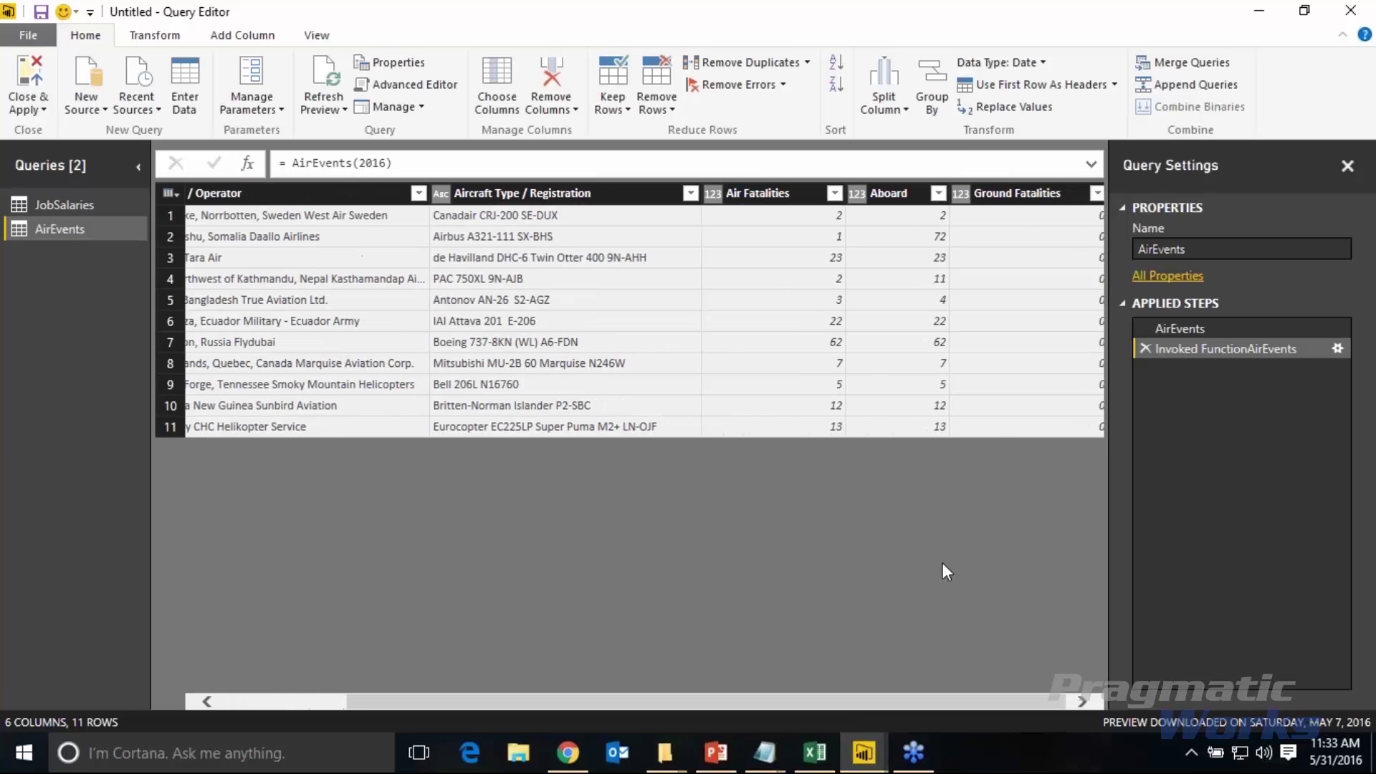
drag(972, 695, 960, 645)
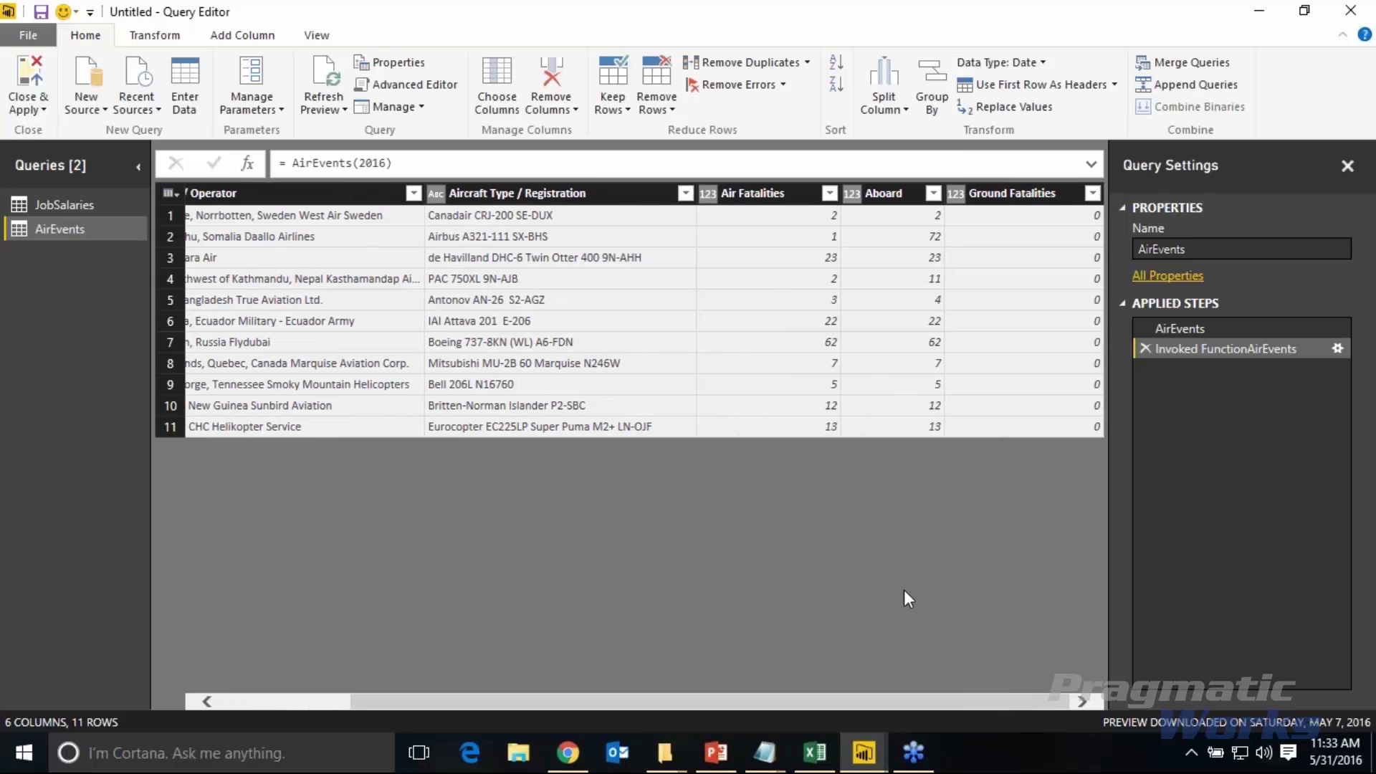
drag(883, 700, 569, 580)
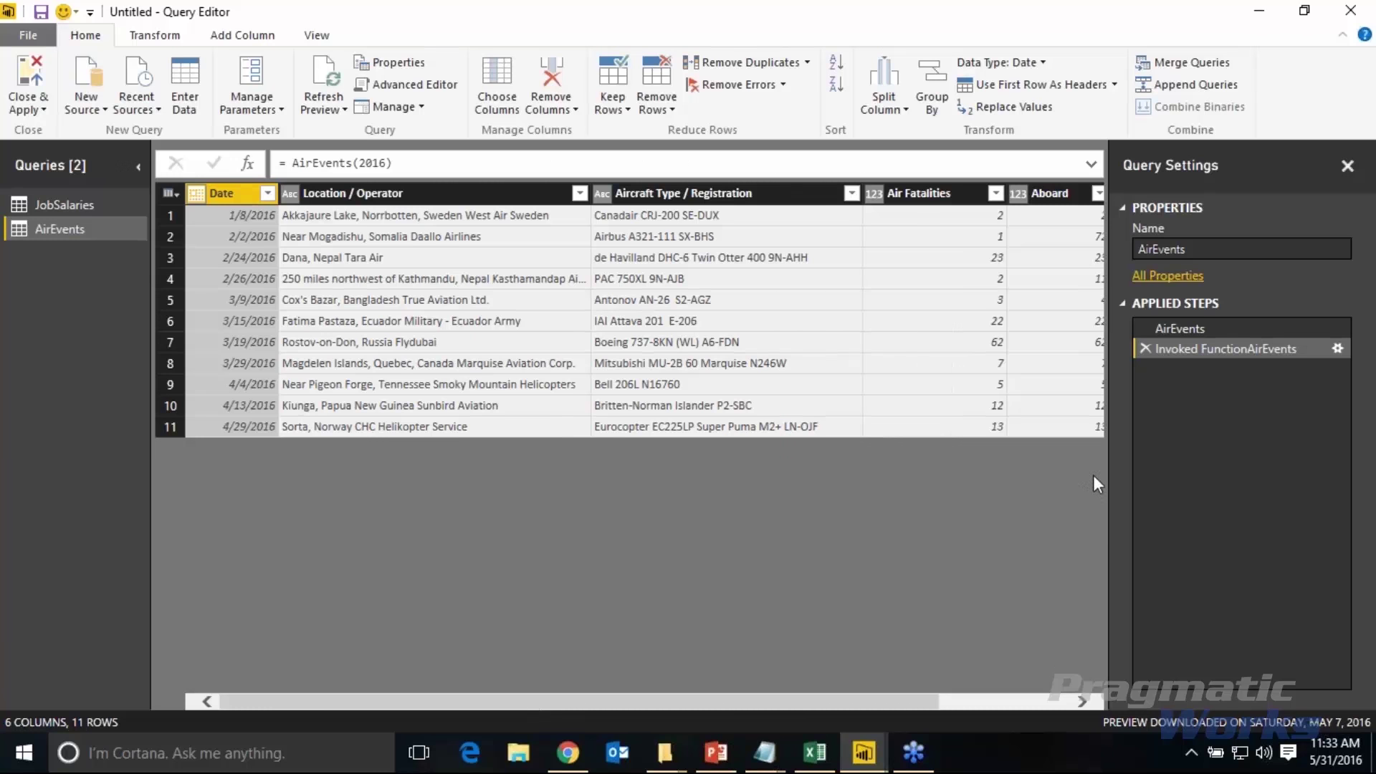
click(1144, 349)
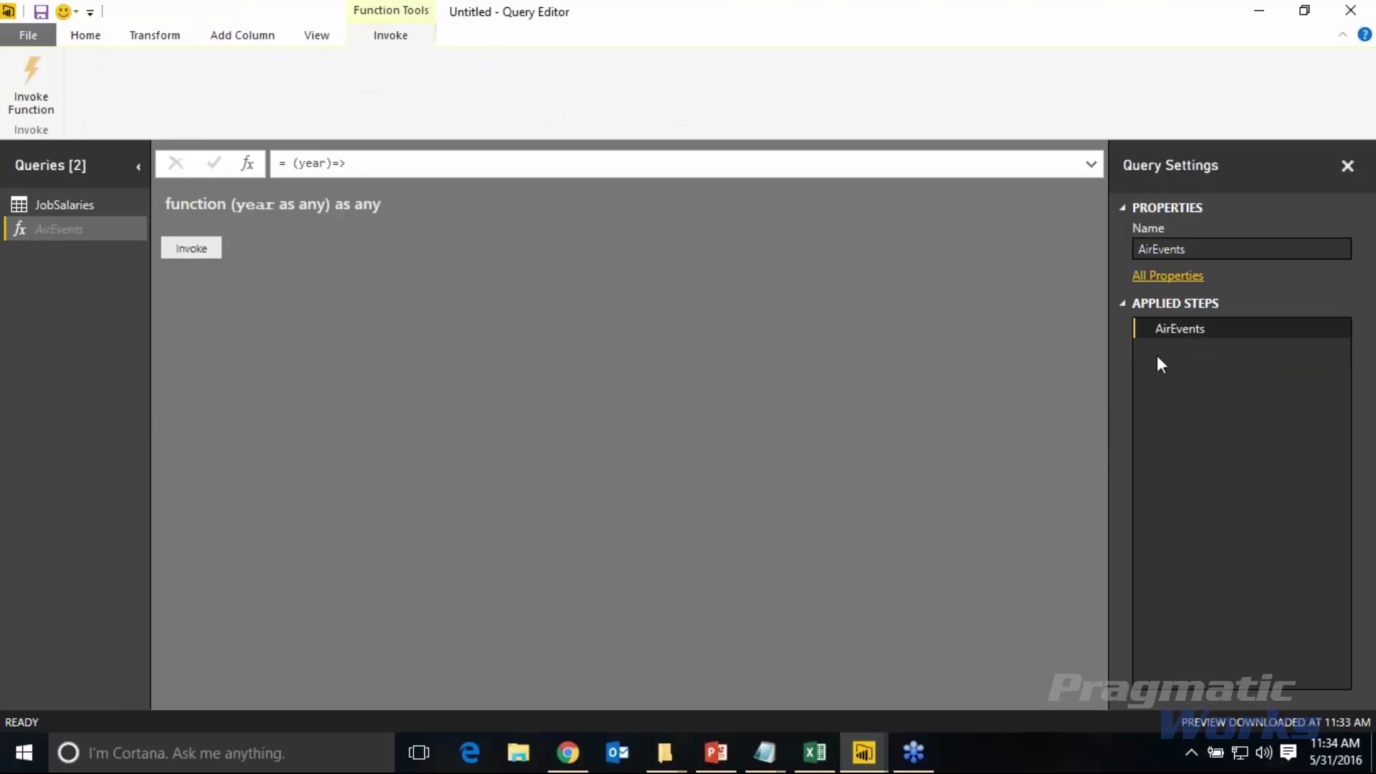
- Test the AirEvents function again by invoking it for 2015, and delete the invoked step
click(209, 247)
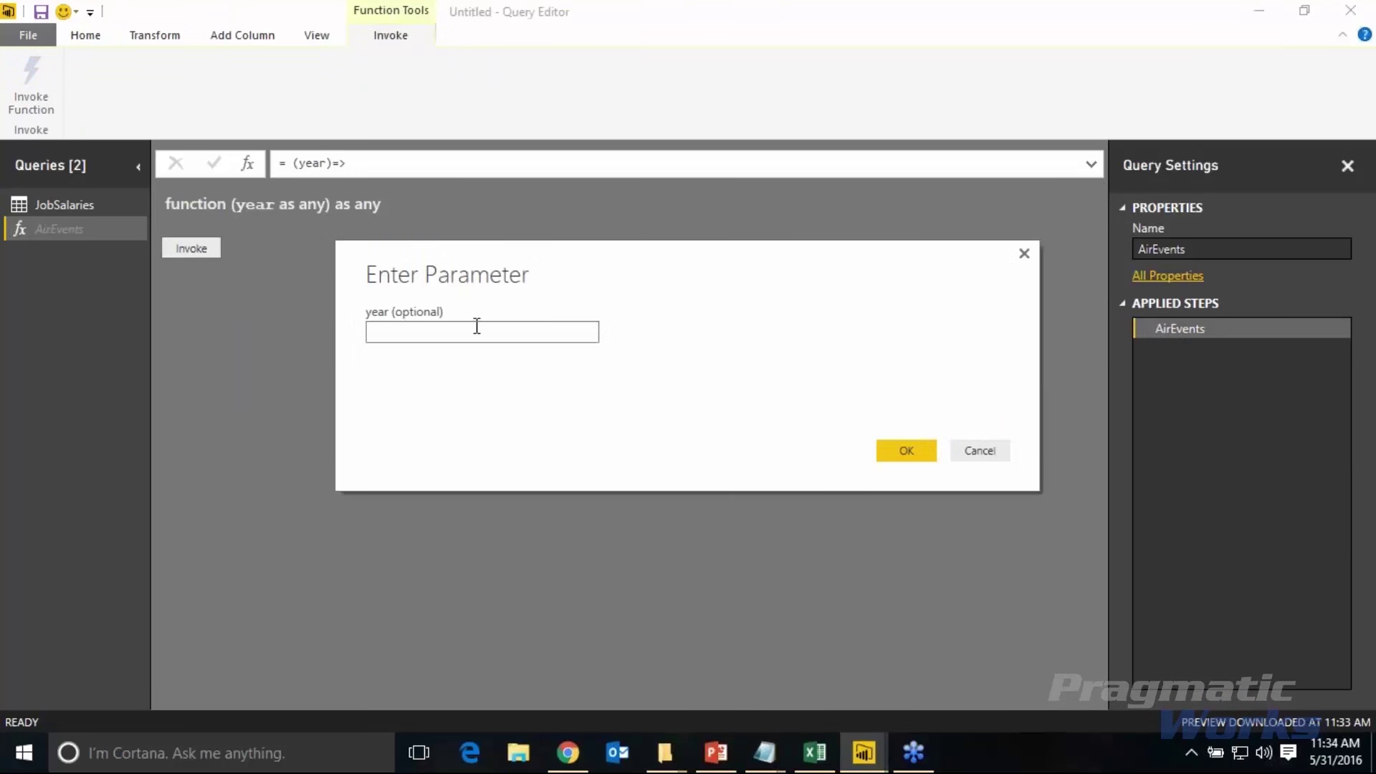
text(2015)
click(890, 449)
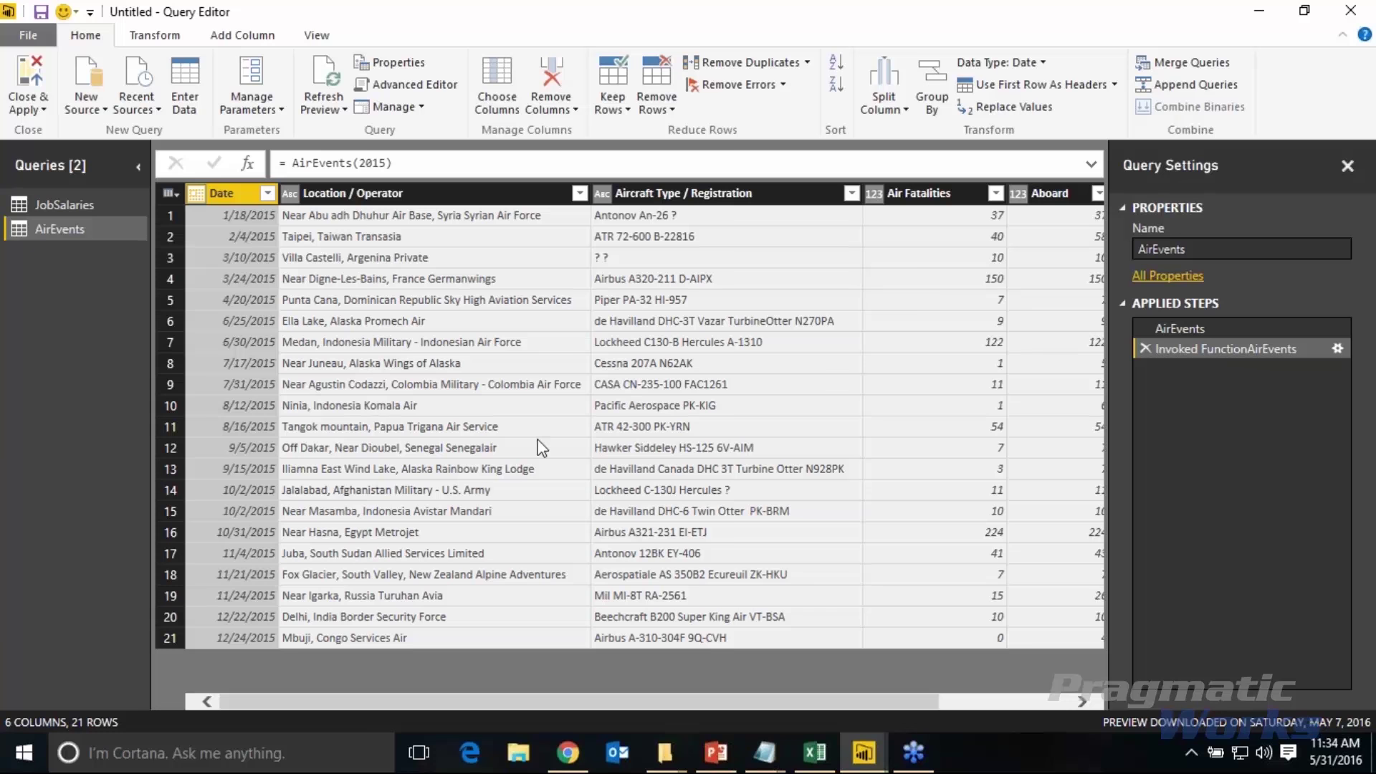
click(1145, 352)
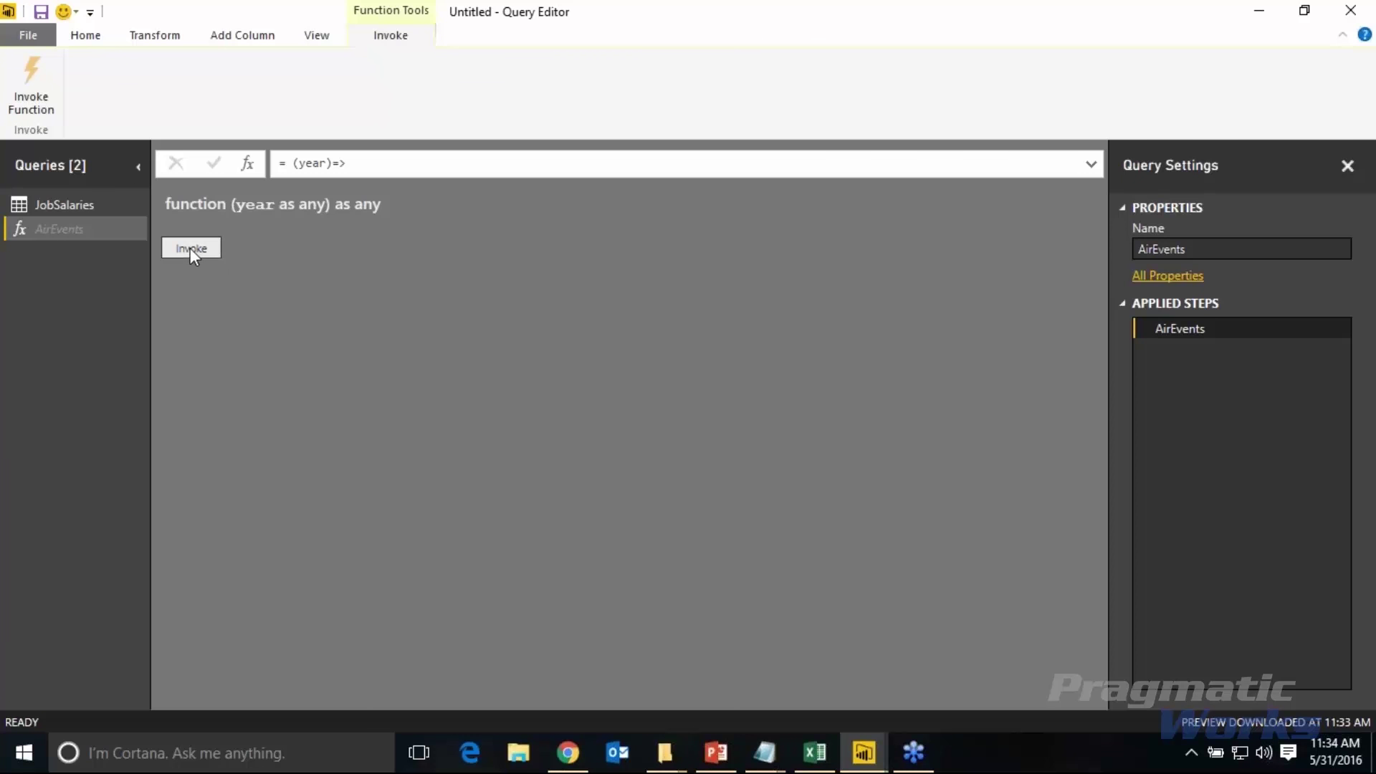
- Switch to Chrome, go back to the plane crash database index page, copy its web address, and return to the Query Editor
click(569, 754)
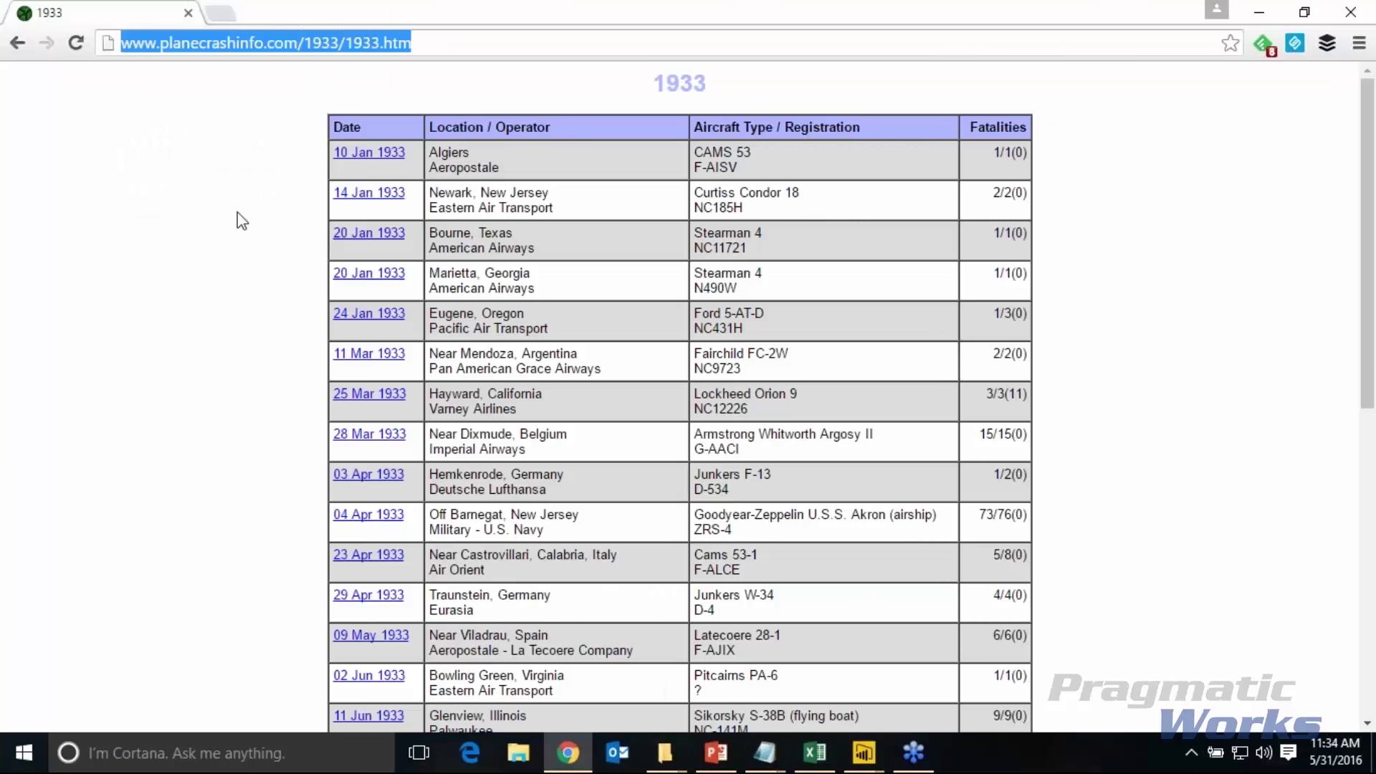
click(17, 43)
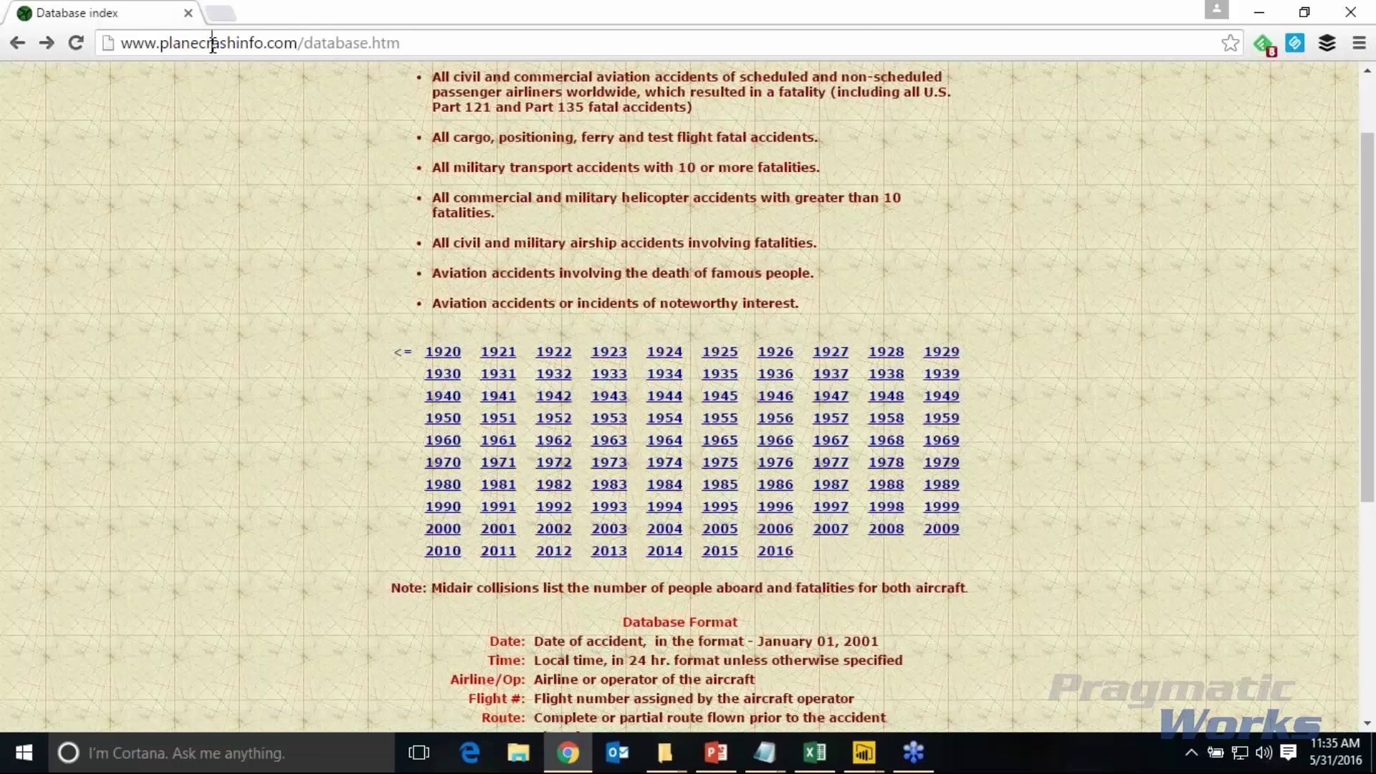
key(ctrl+l)
key(ctrl+c)
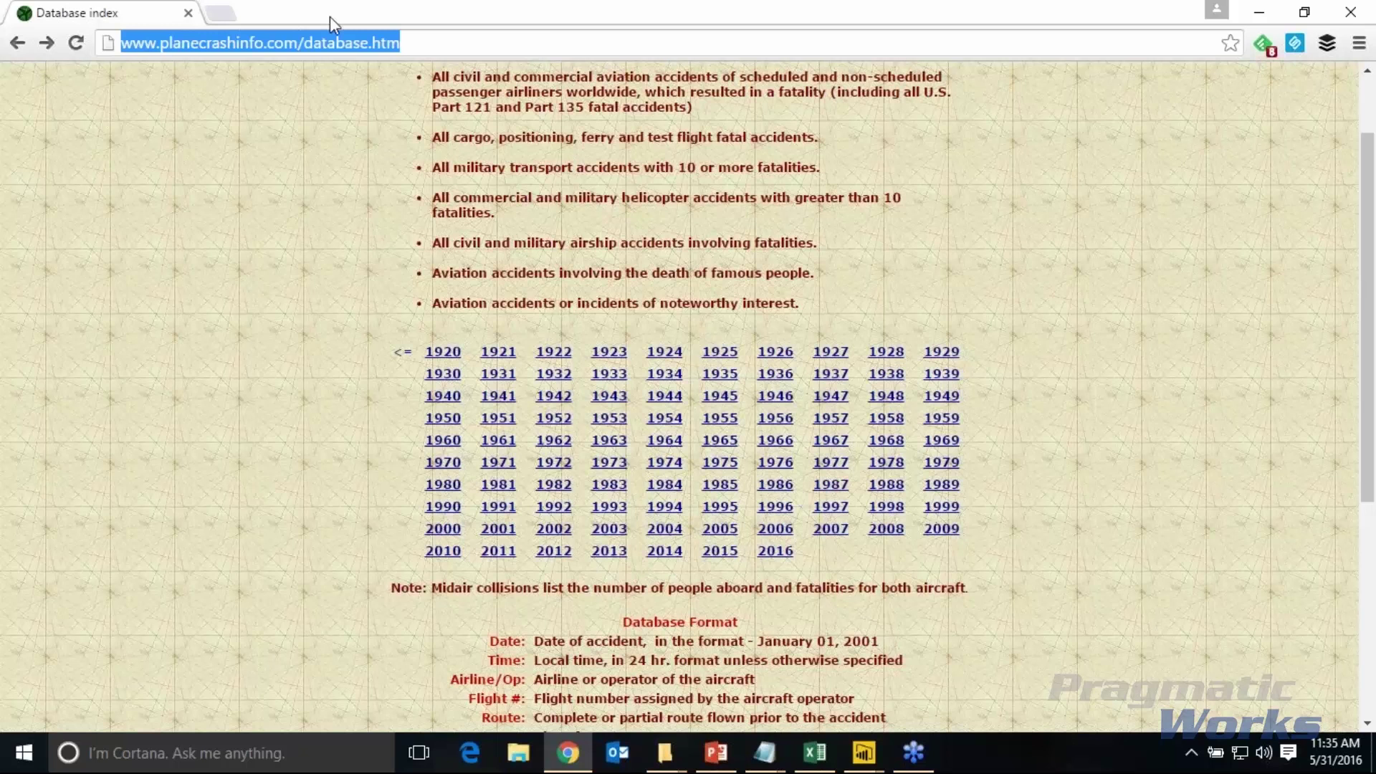
click(1259, 12)
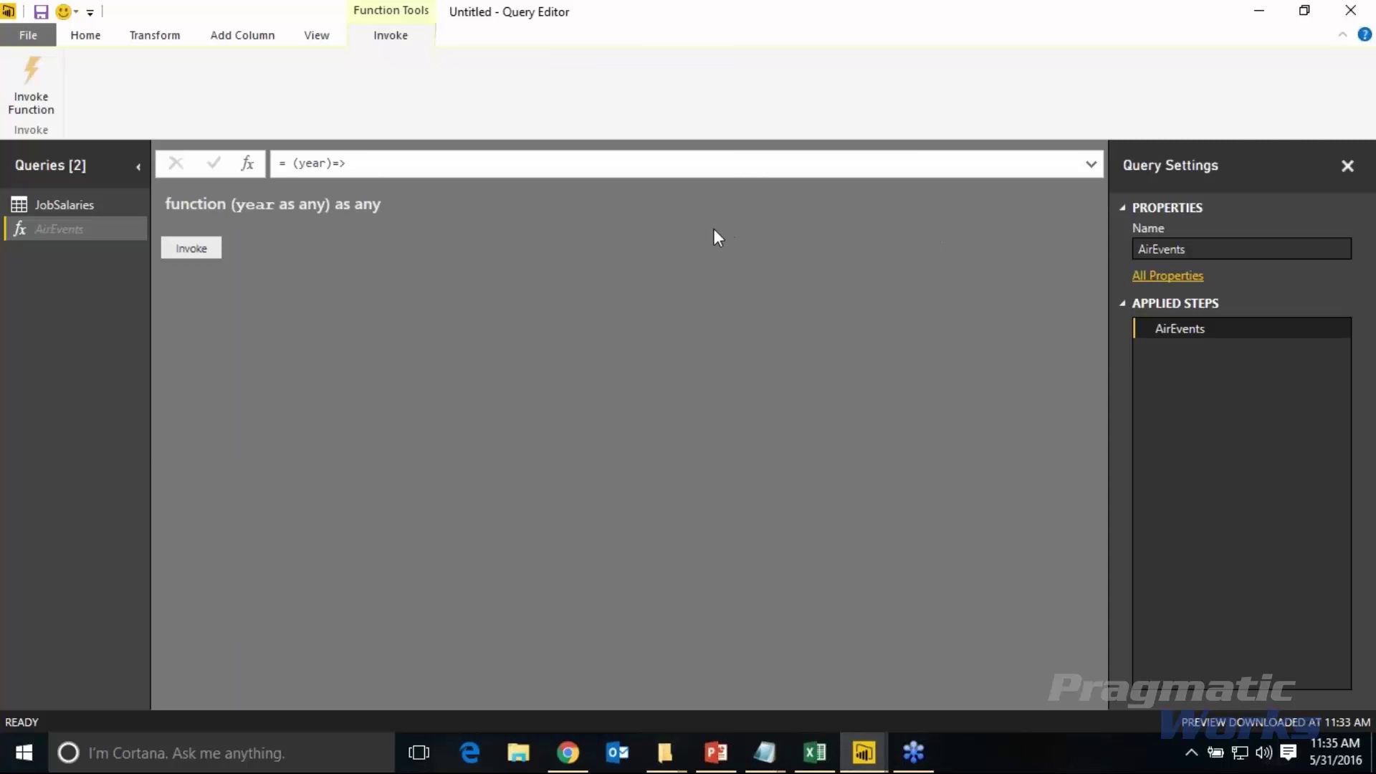
click(86, 37)
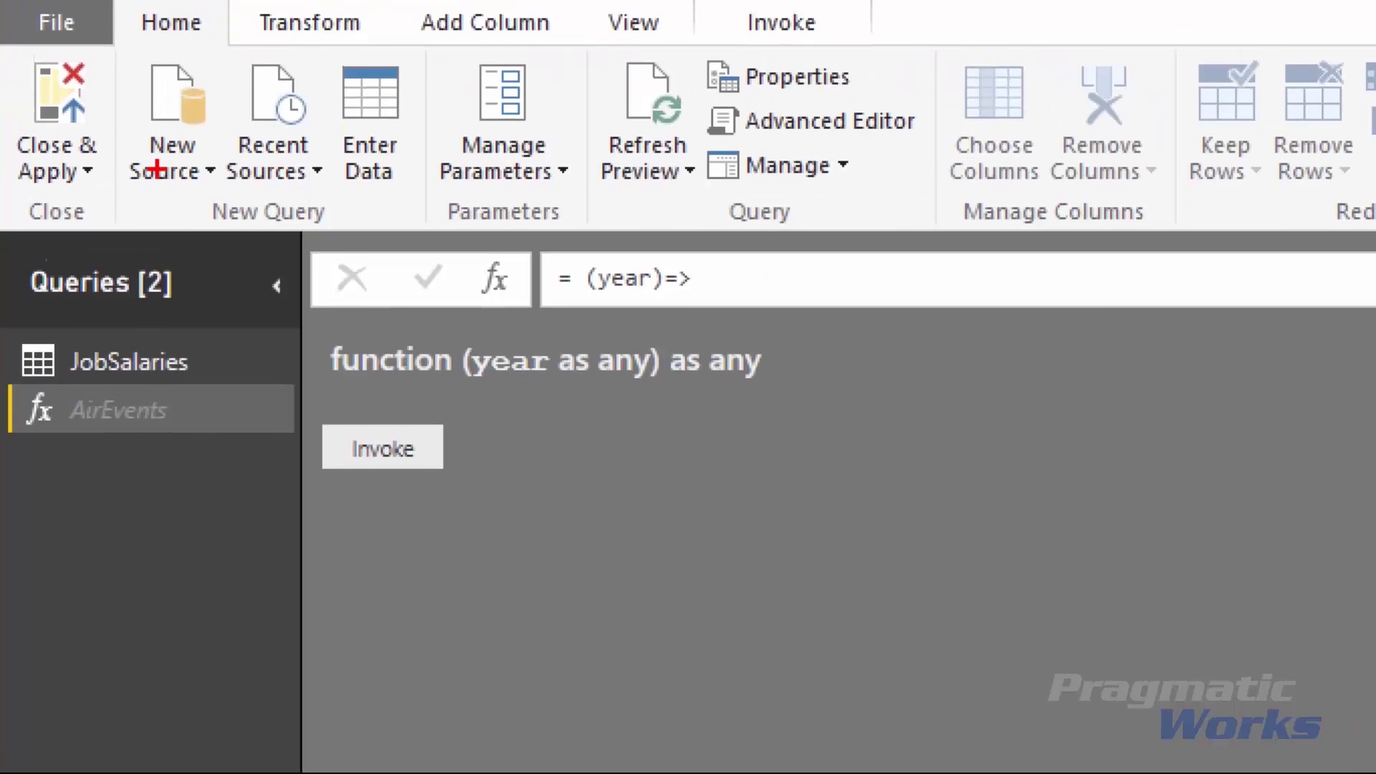
drag(76, 117, 66, 165)
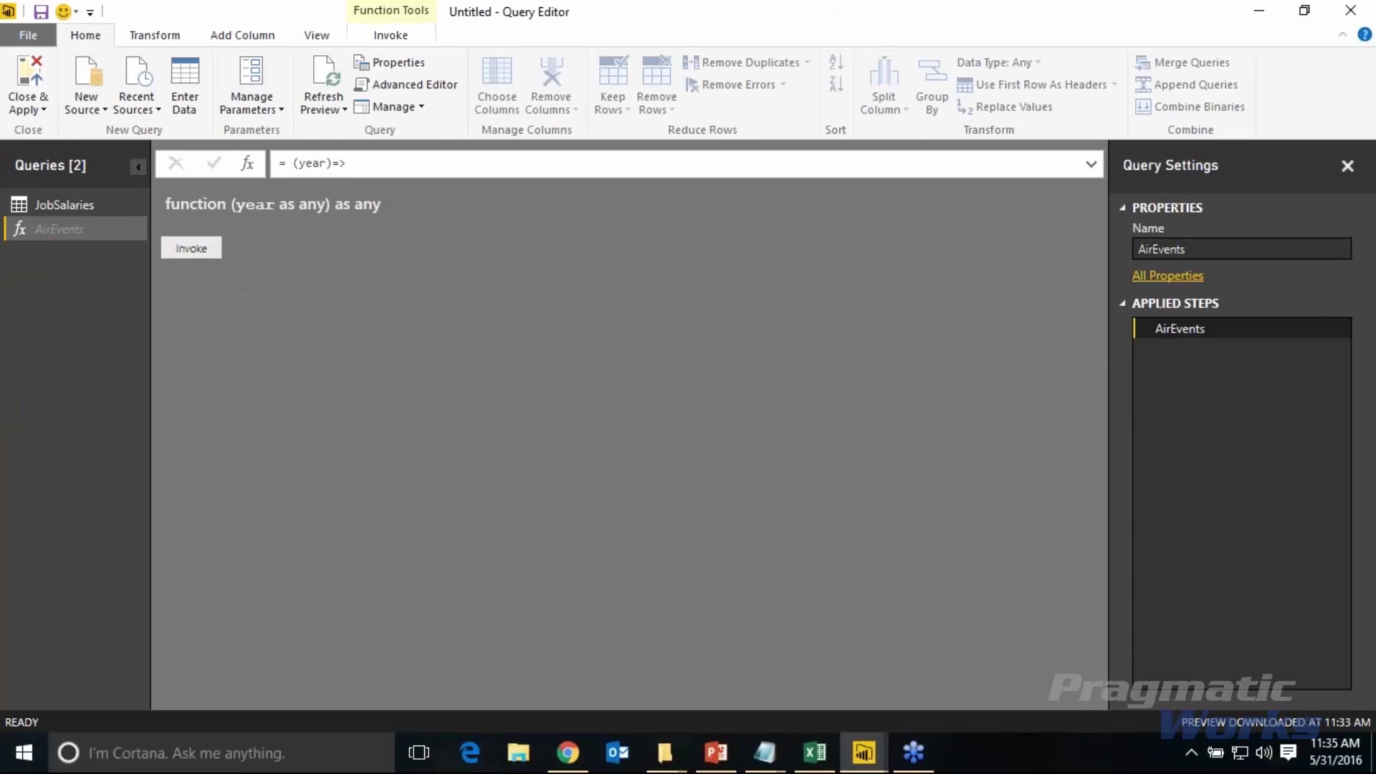
click(104, 111)
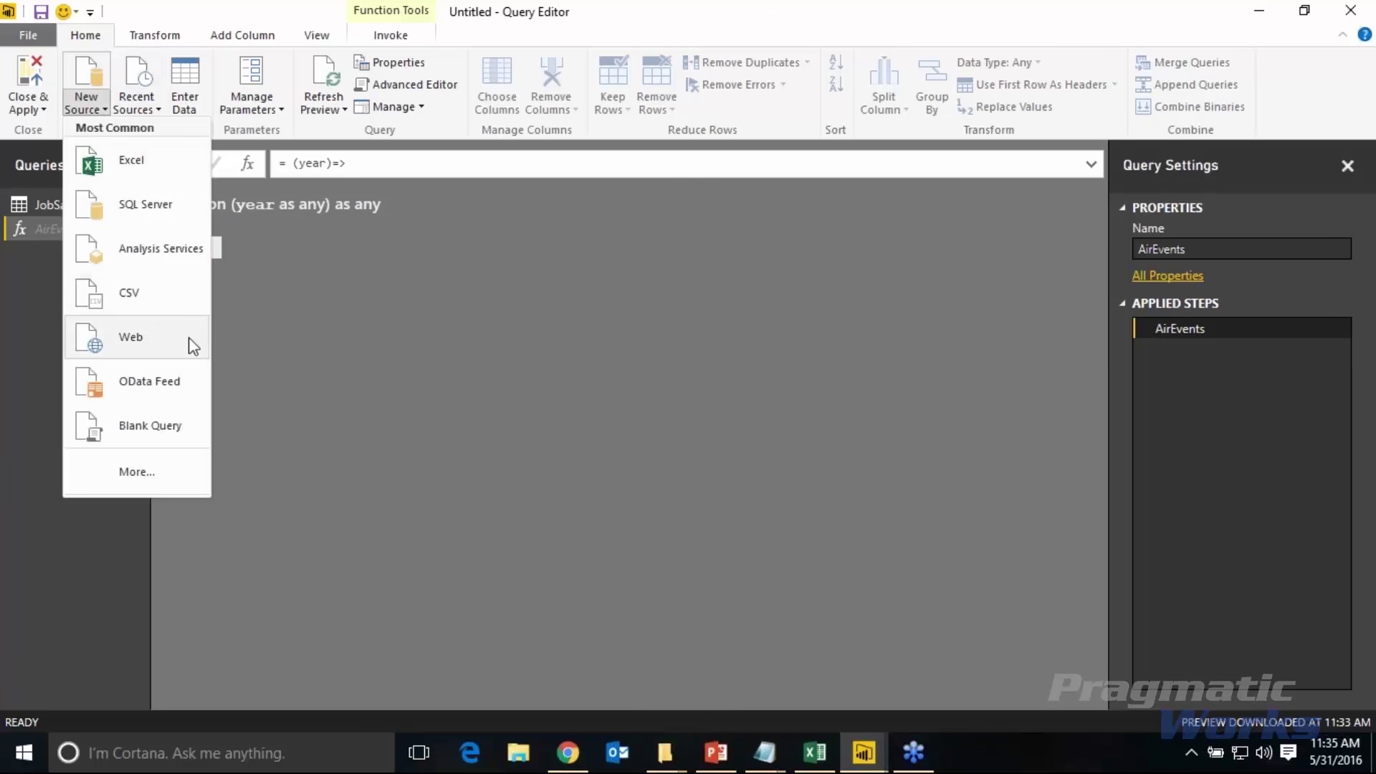
click(140, 345)
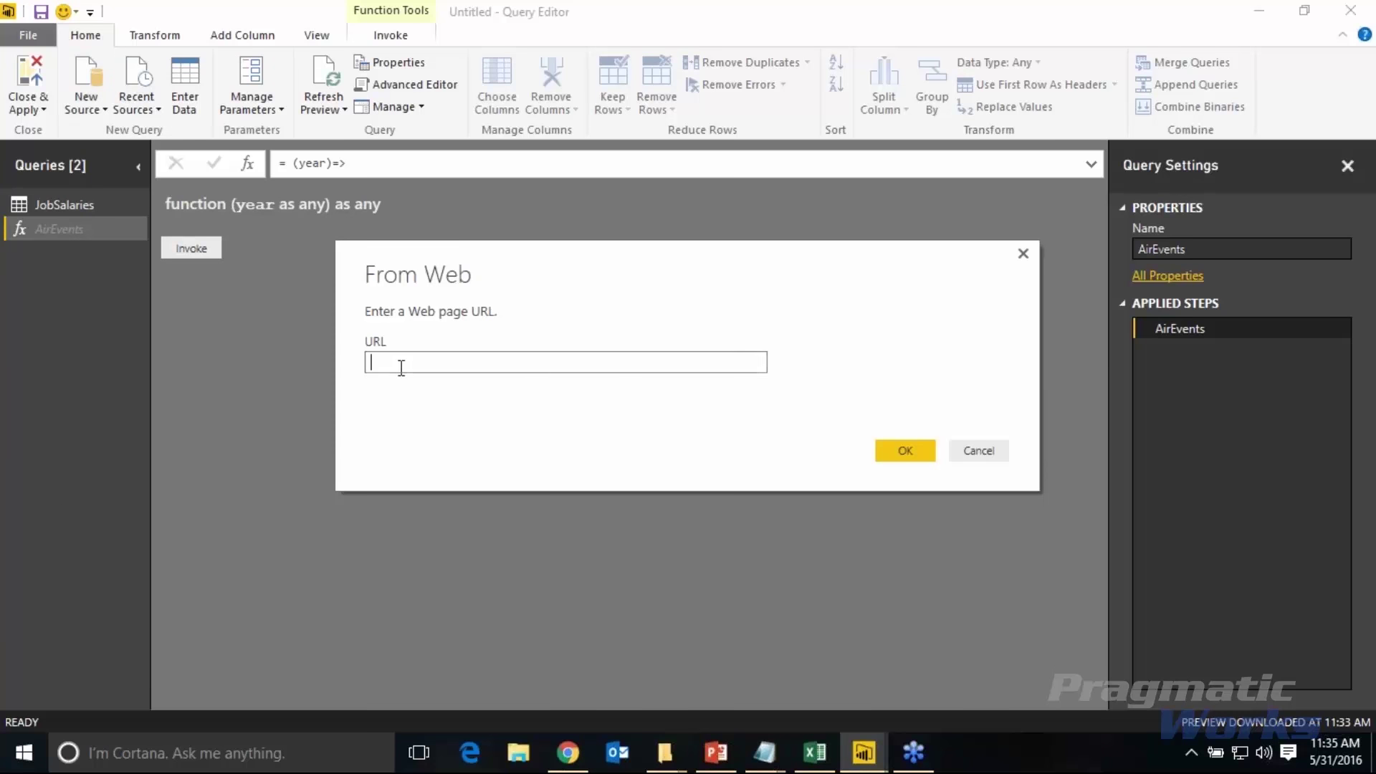
key(ctrl+v)
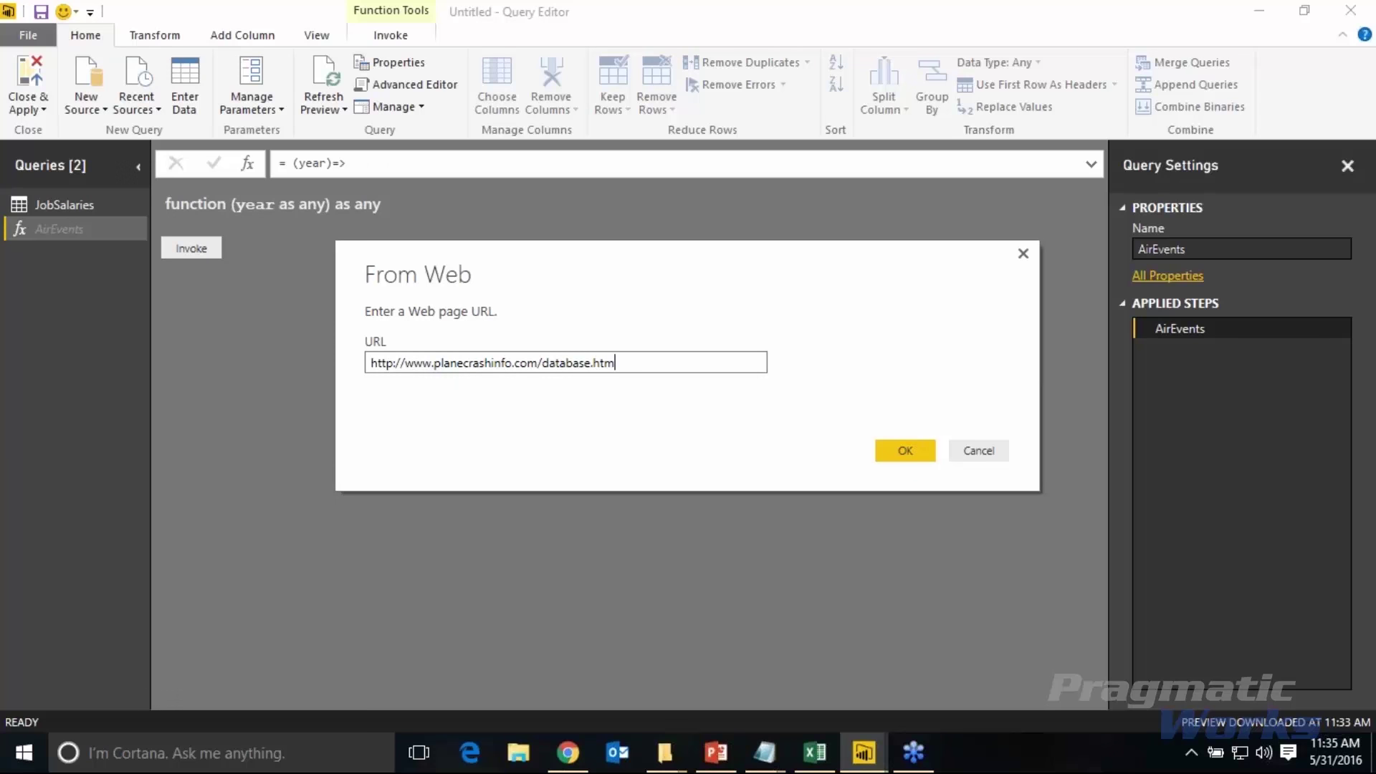
click(905, 450)
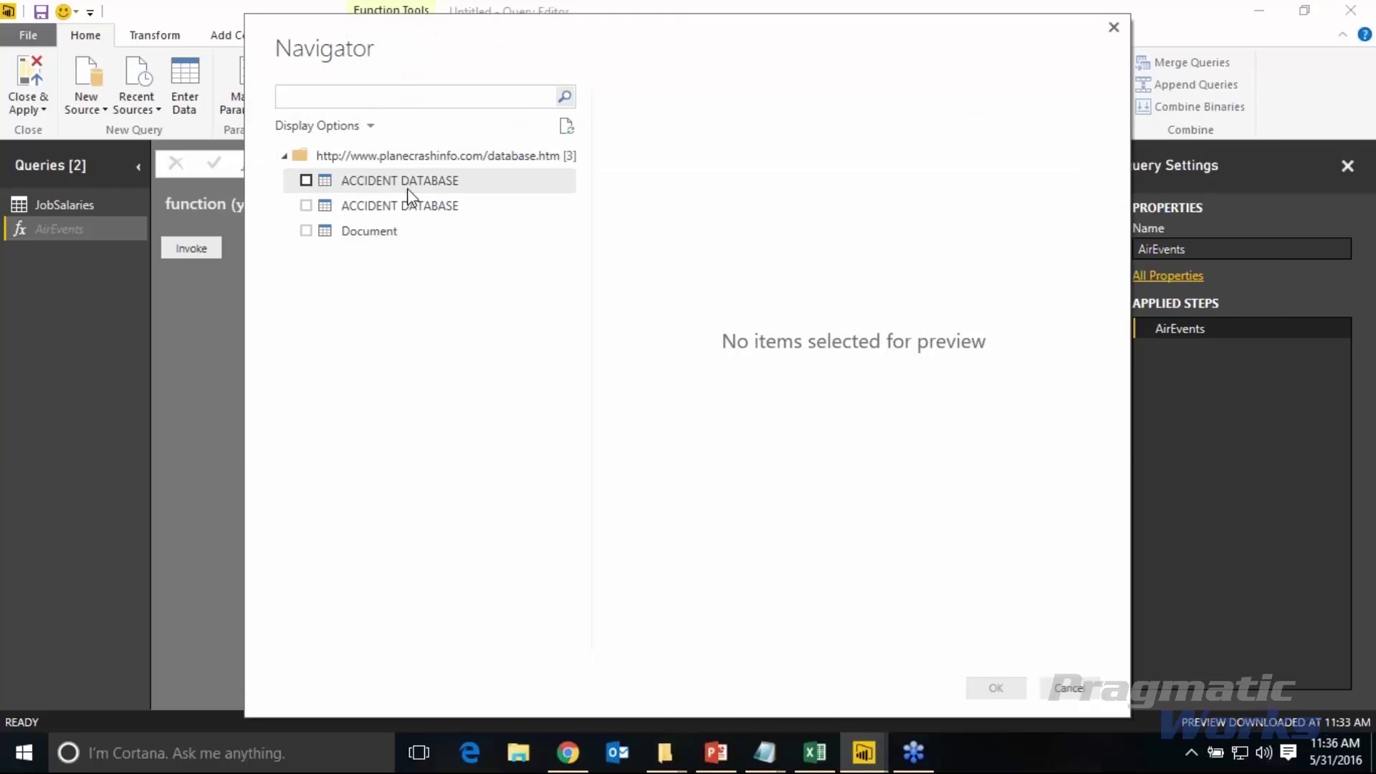
- Compare the two ACCIDENT DATABASE tables, import the one holding the grid of years, and refresh its preview
click(409, 187)
click(427, 210)
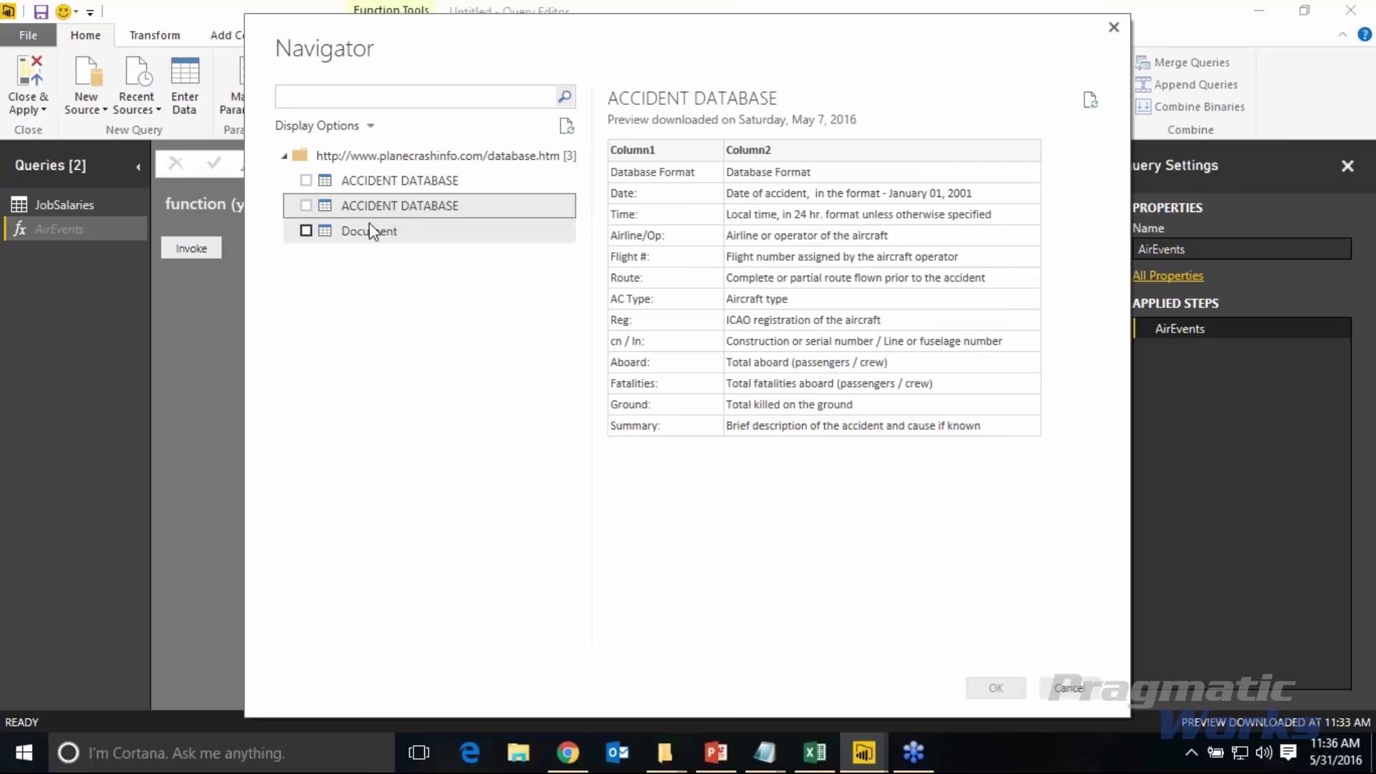
click(373, 182)
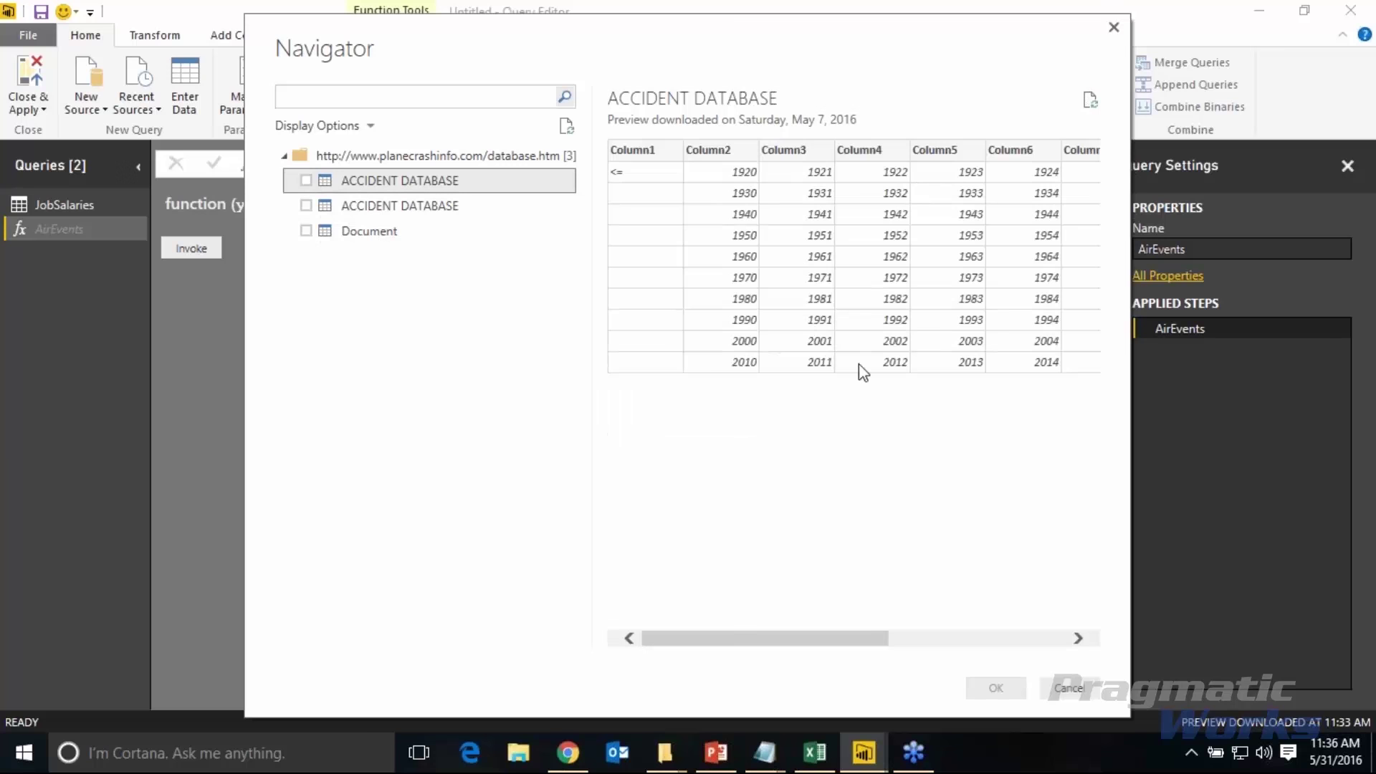
click(307, 180)
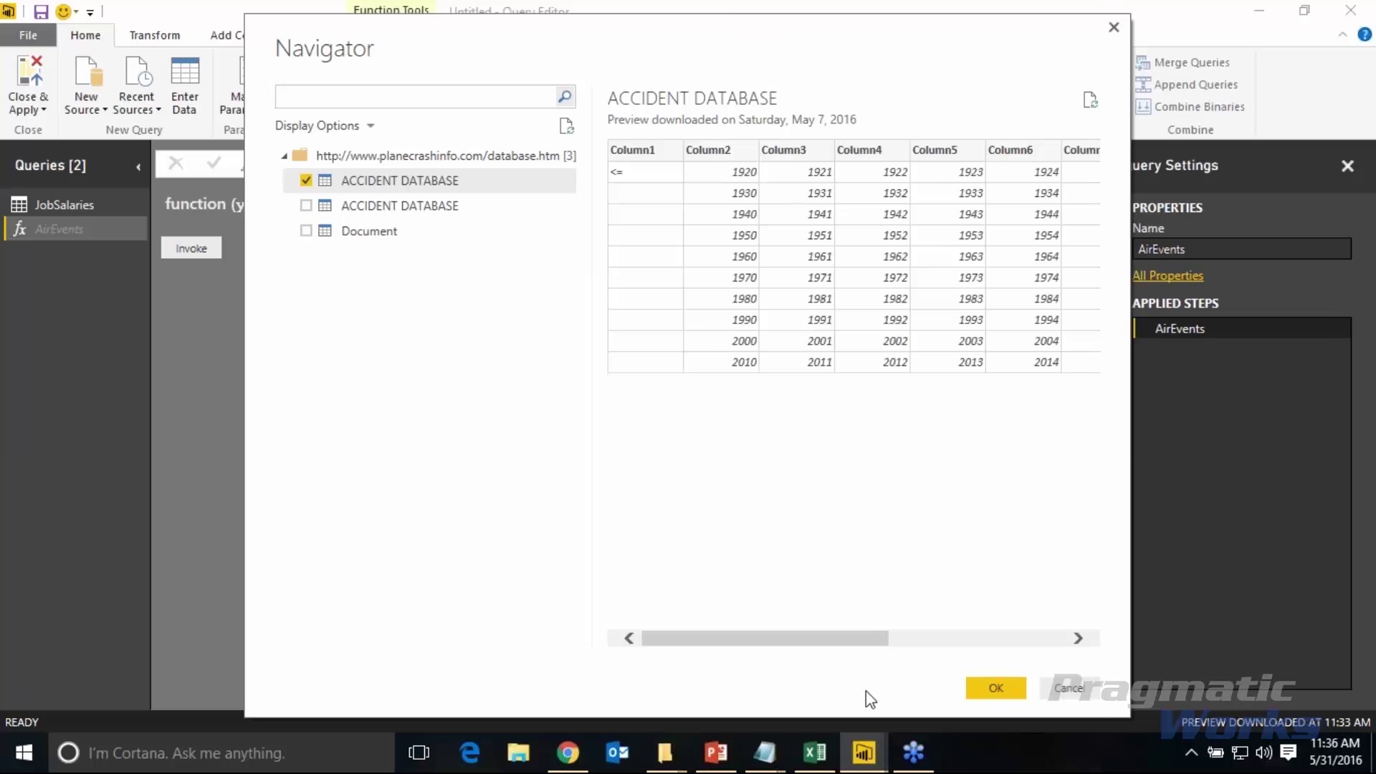
click(996, 688)
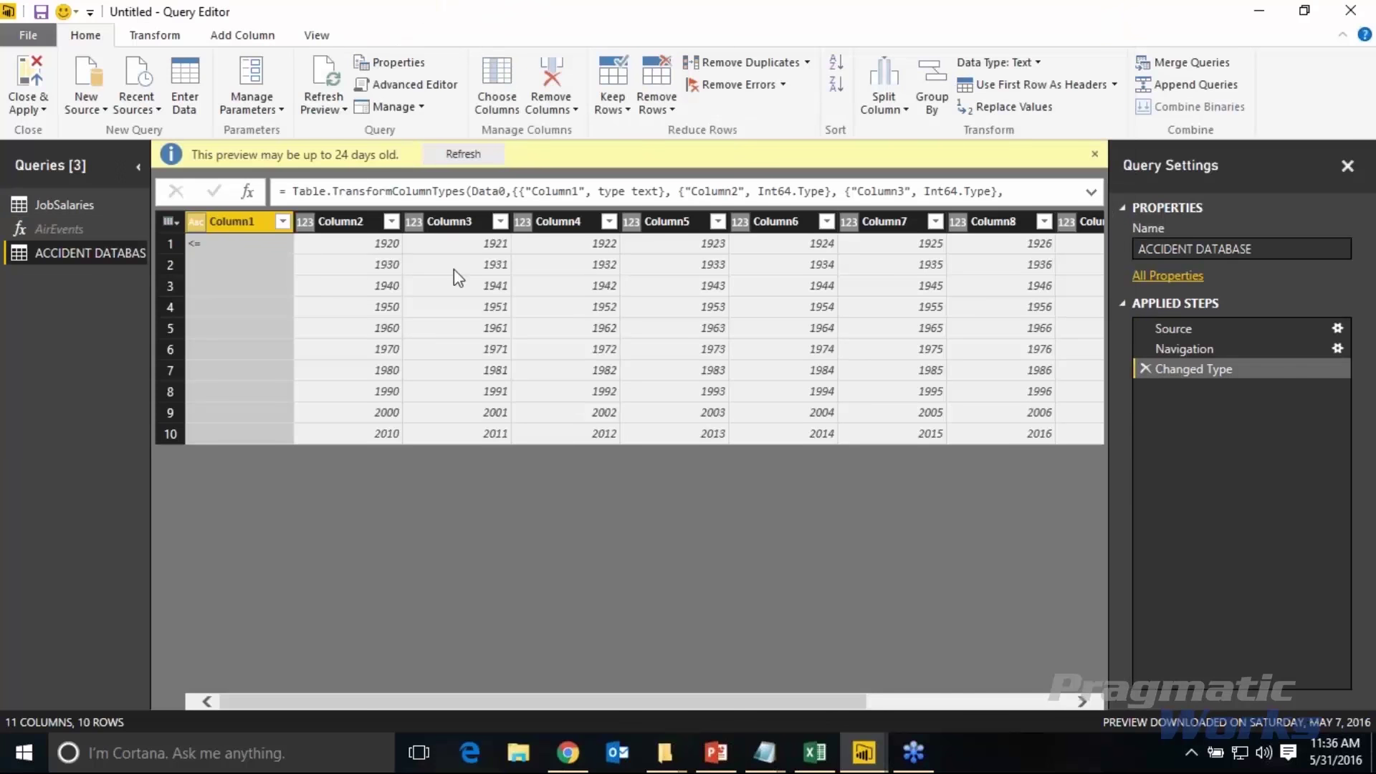
click(463, 154)
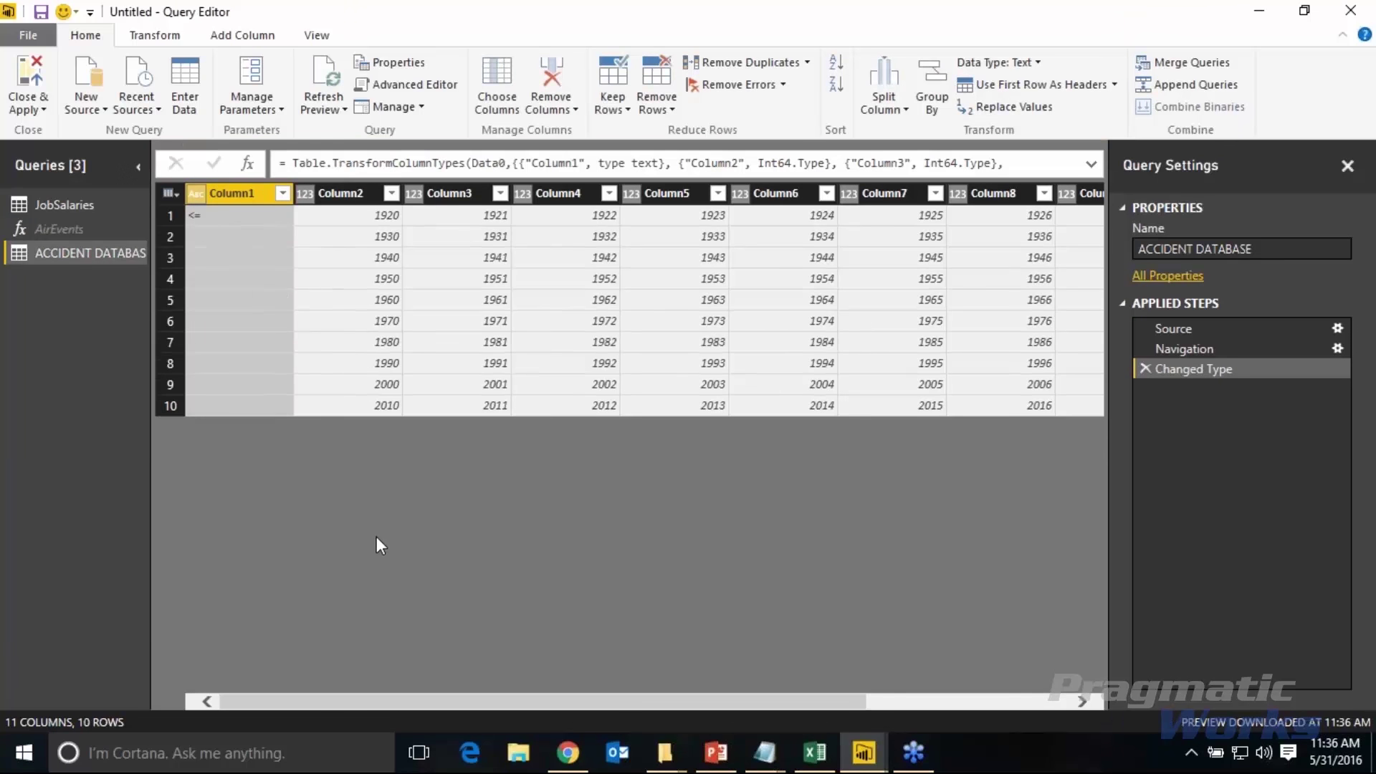
- Remove Column1, which holds no years, from the ACCIDENT DATABASE query
drag(649, 696, 740, 685)
click(223, 212)
click(225, 219)
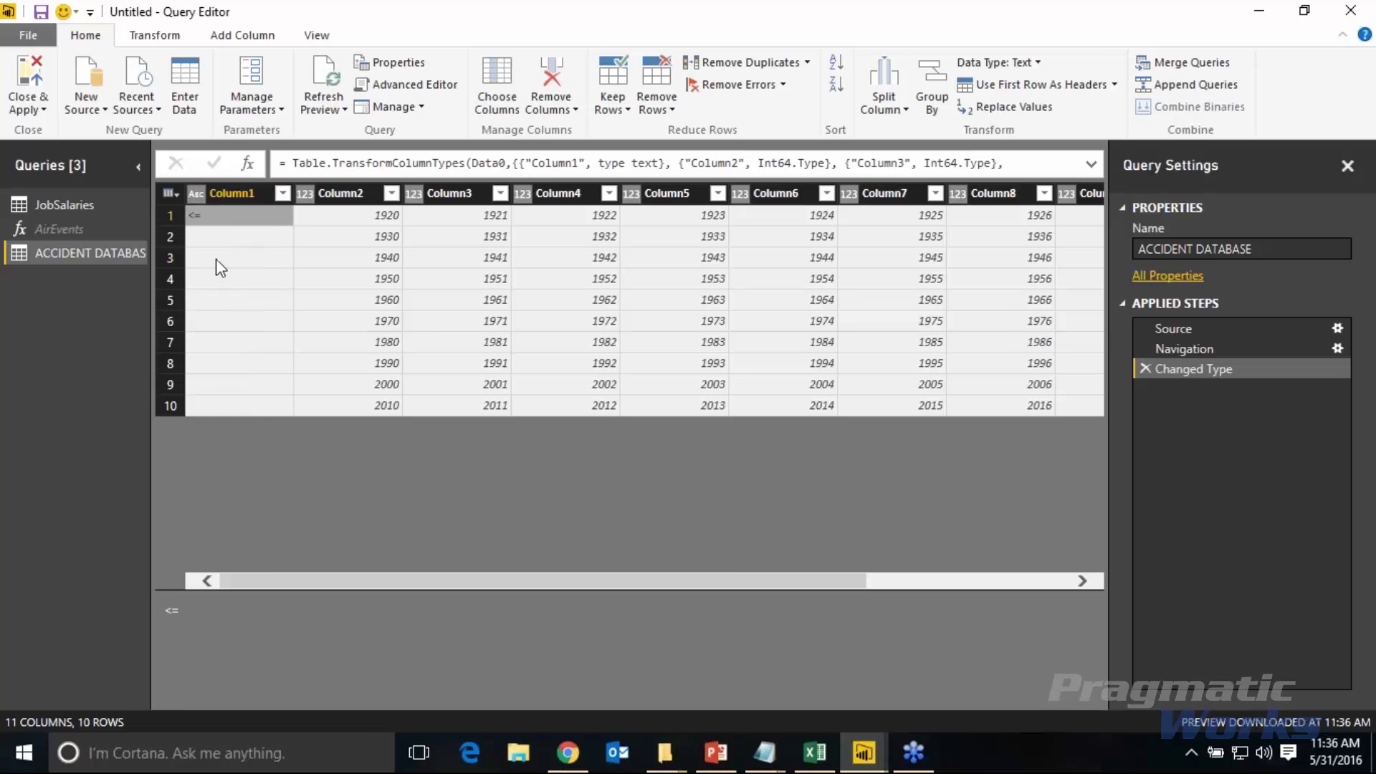
right_click(230, 195)
click(269, 240)
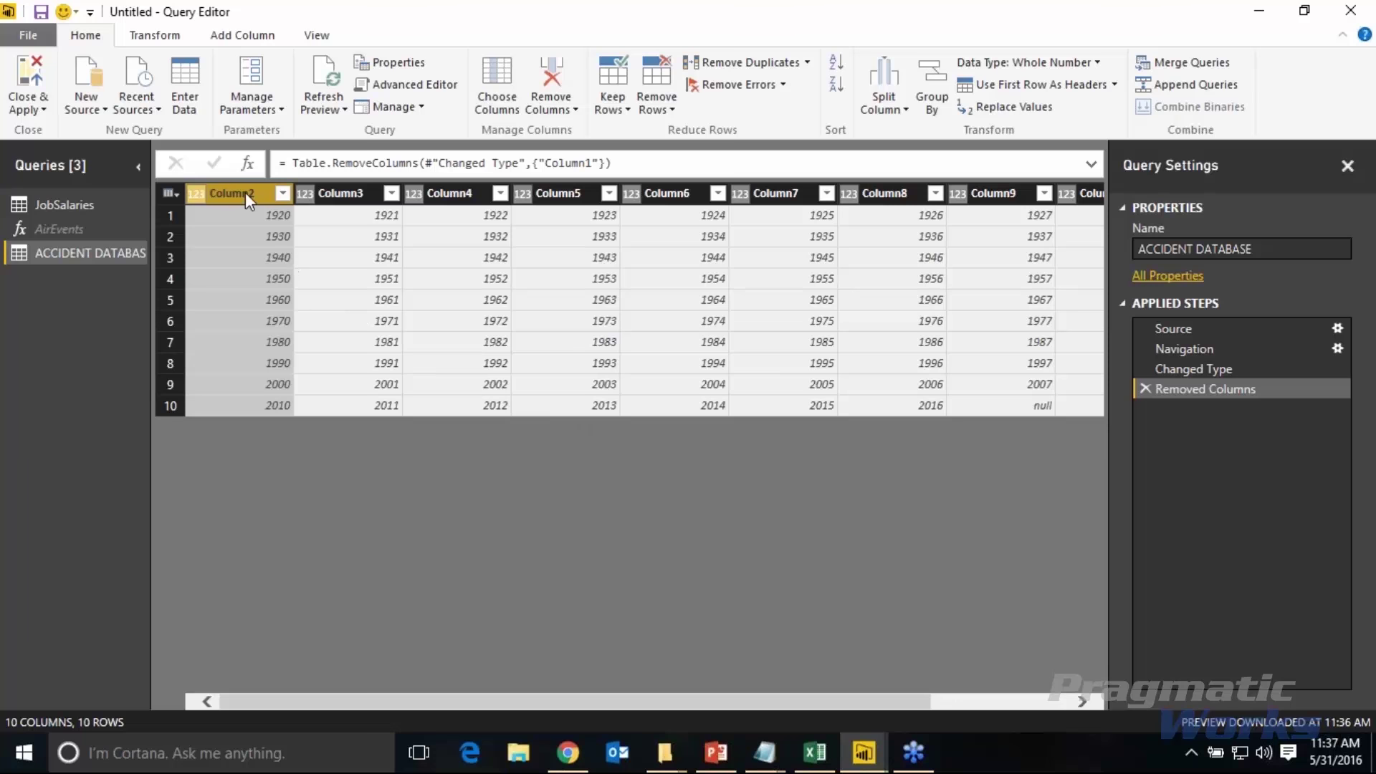
- Unpivot Column2 through Column11 of the ACCIDENT DATABASE query into a single list of years and look through the rows
drag(353, 703, 820, 396)
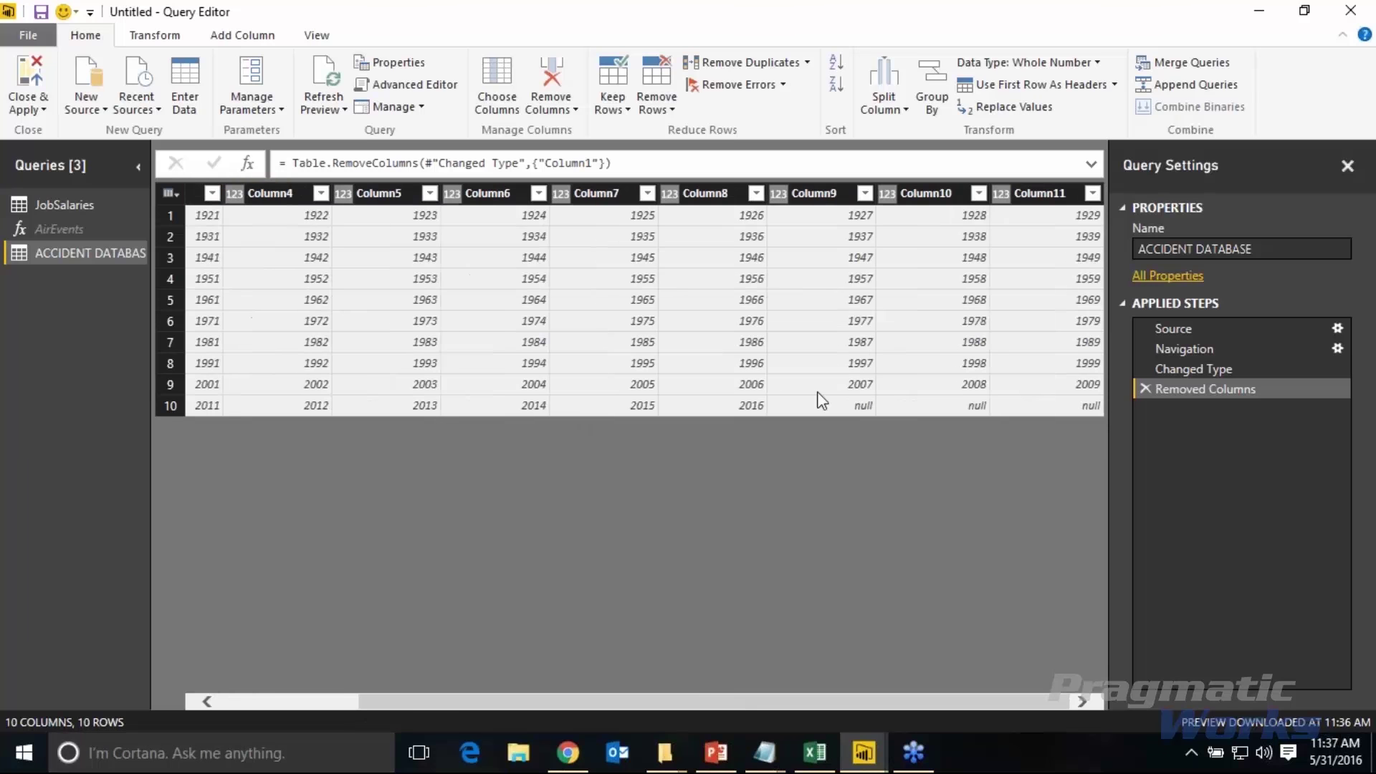
shift+click(1035, 192)
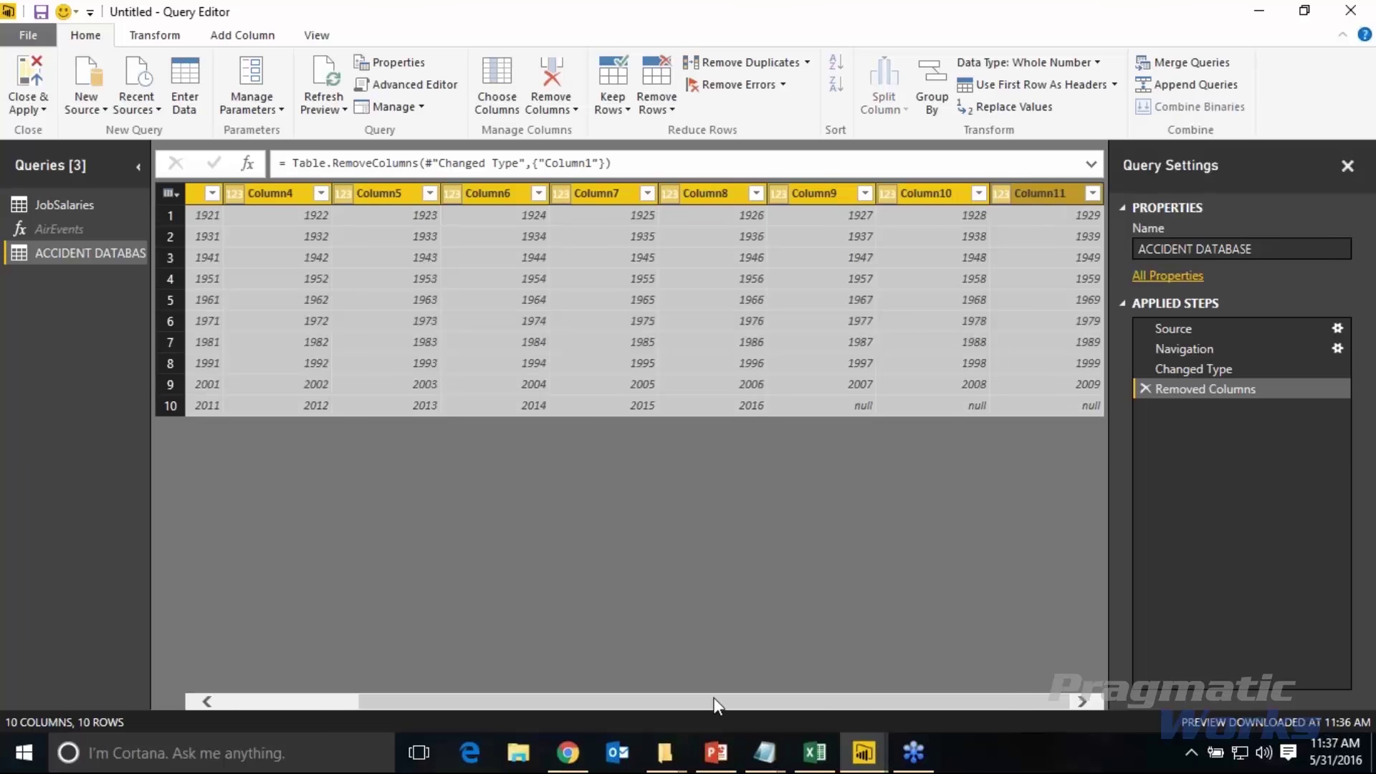
drag(717, 703, 398, 690)
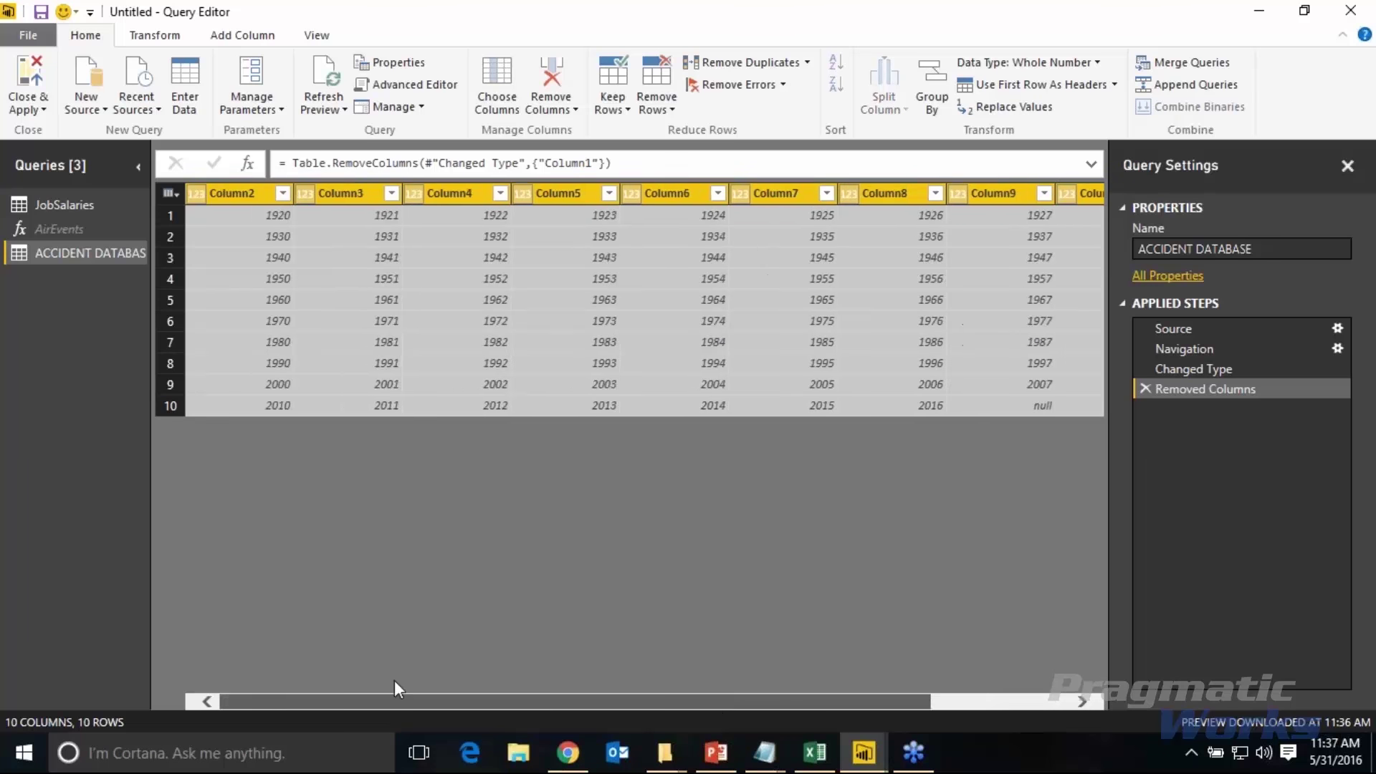
right_click(235, 195)
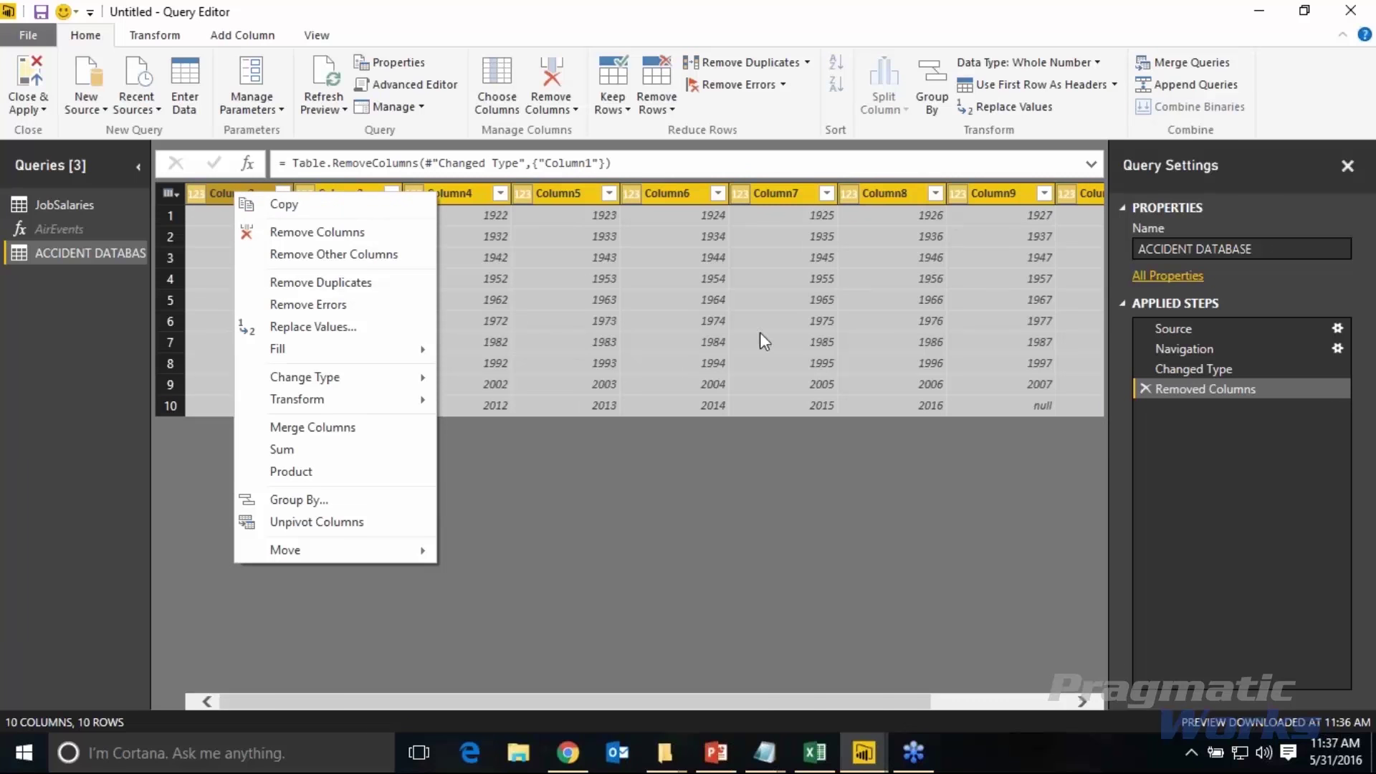
click(319, 522)
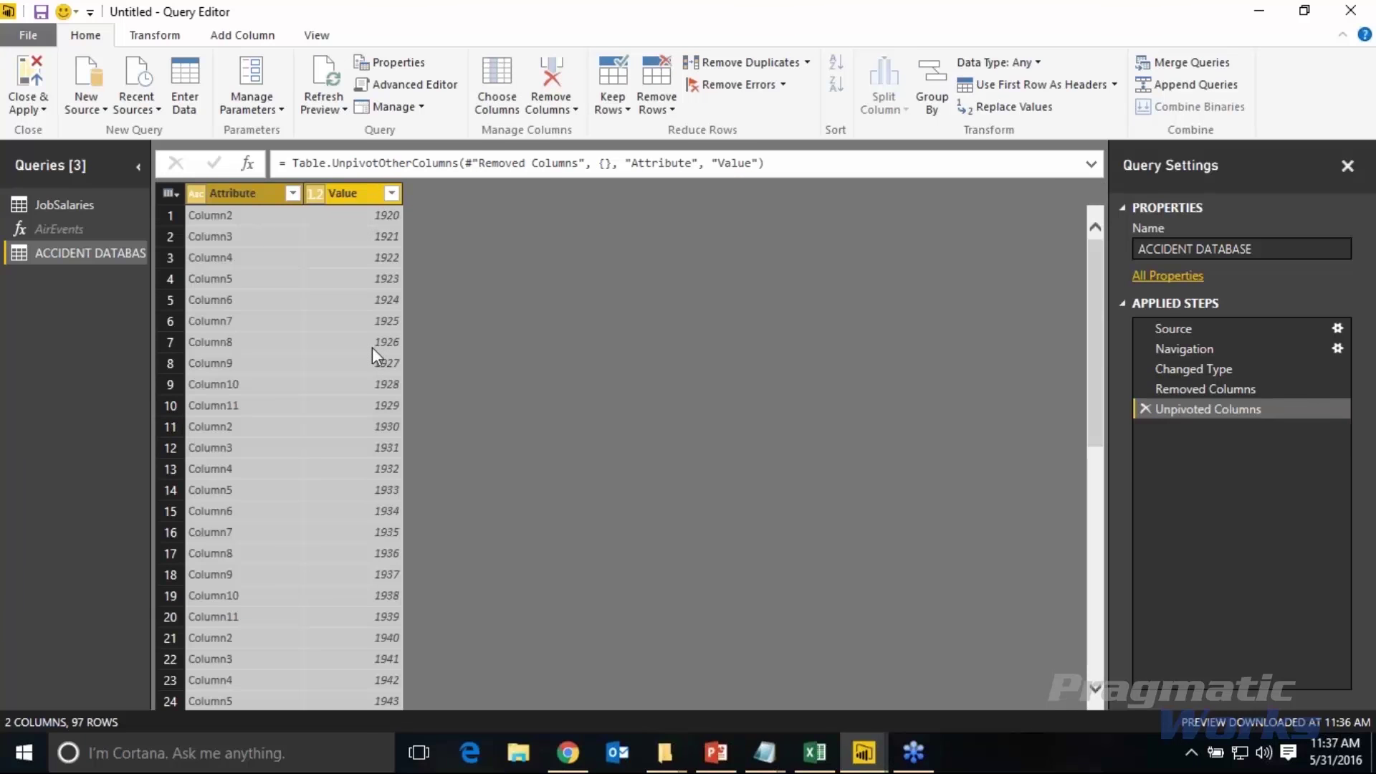
scroll(520, 466, down, 13)
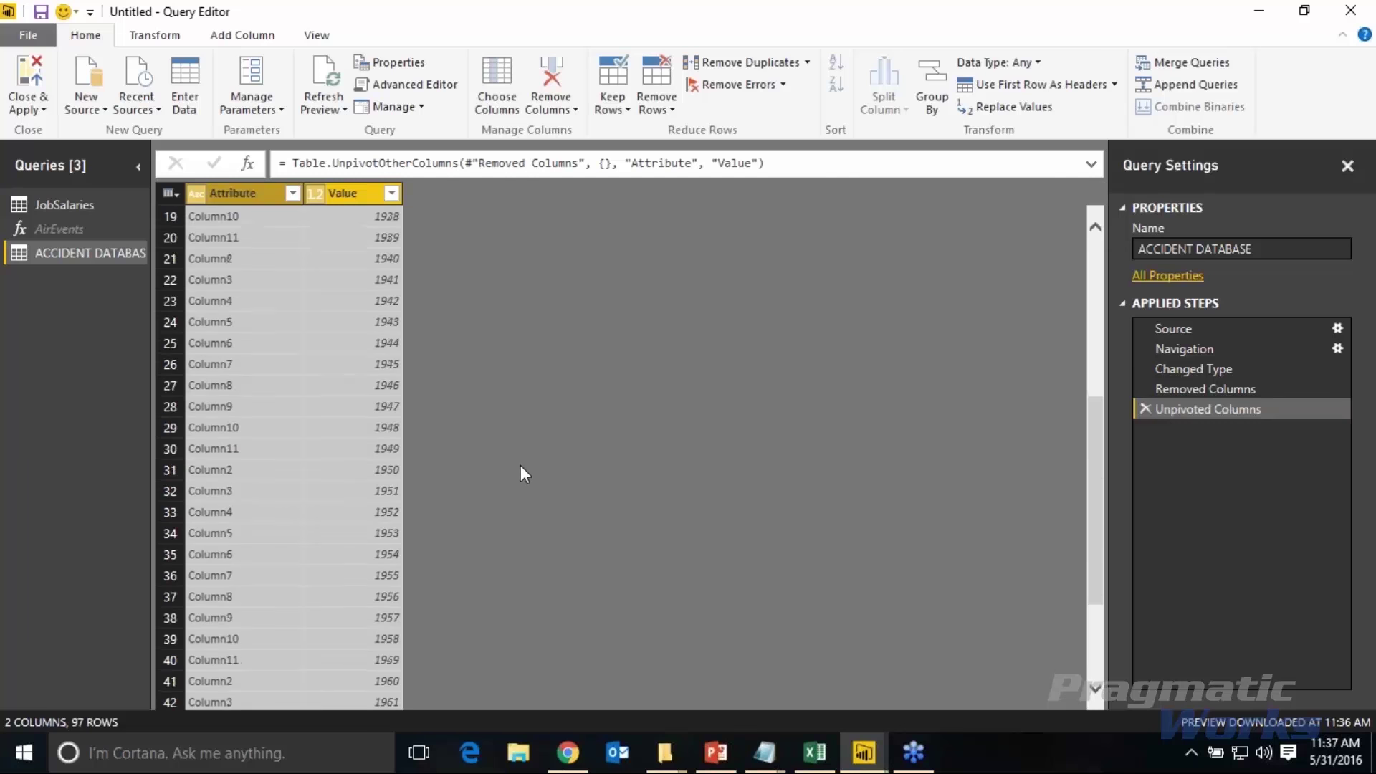
scroll(519, 475, up, 13)
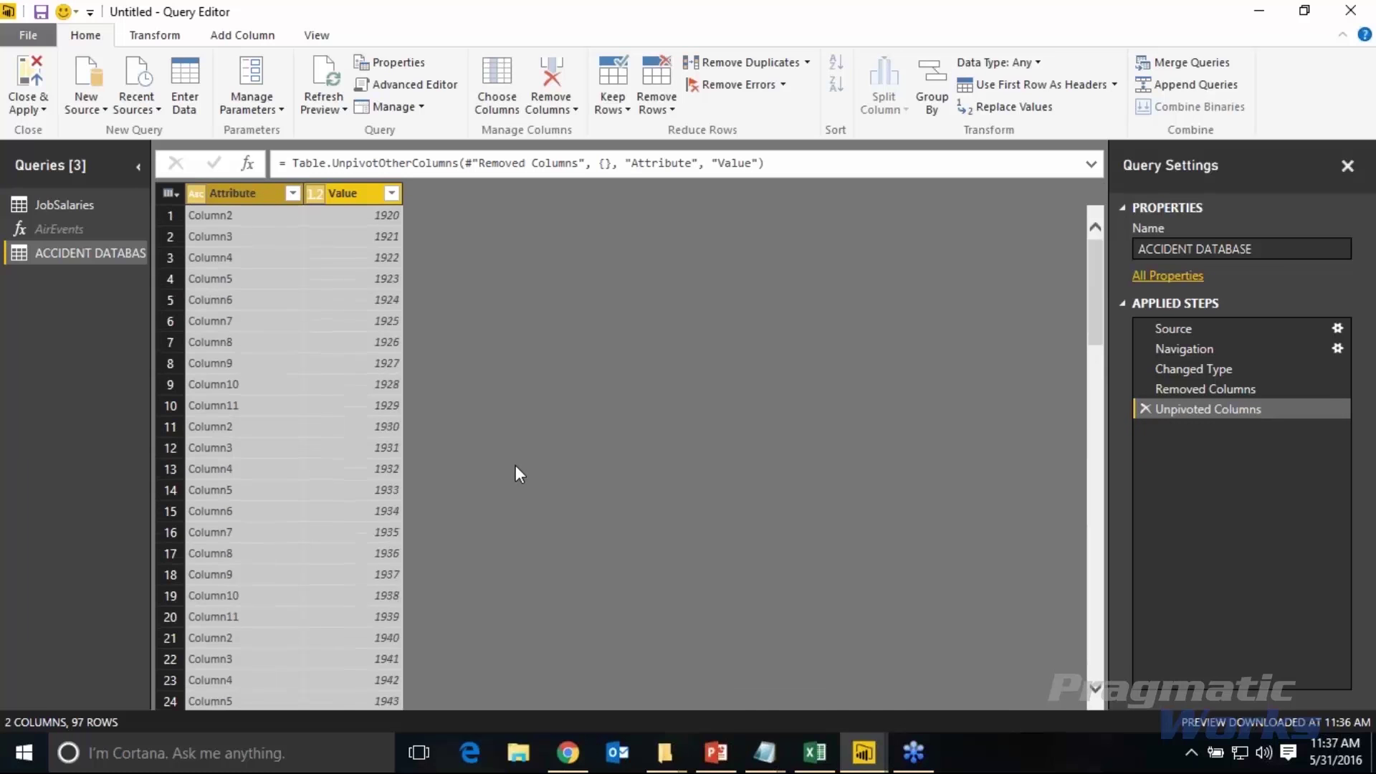
- Remove the Attribute column from the ACCIDENT DATABASE query and rename the remaining Value column to Year
click(238, 219)
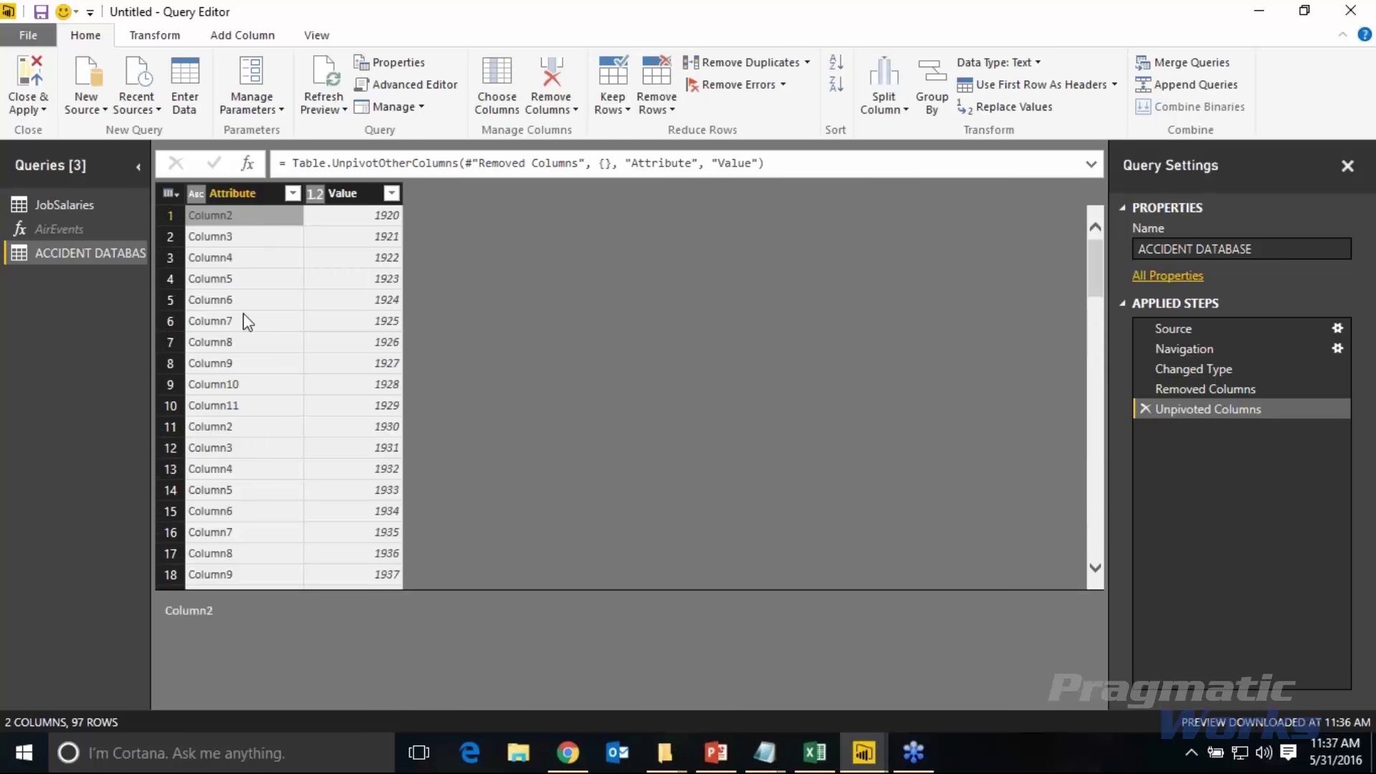
click(239, 199)
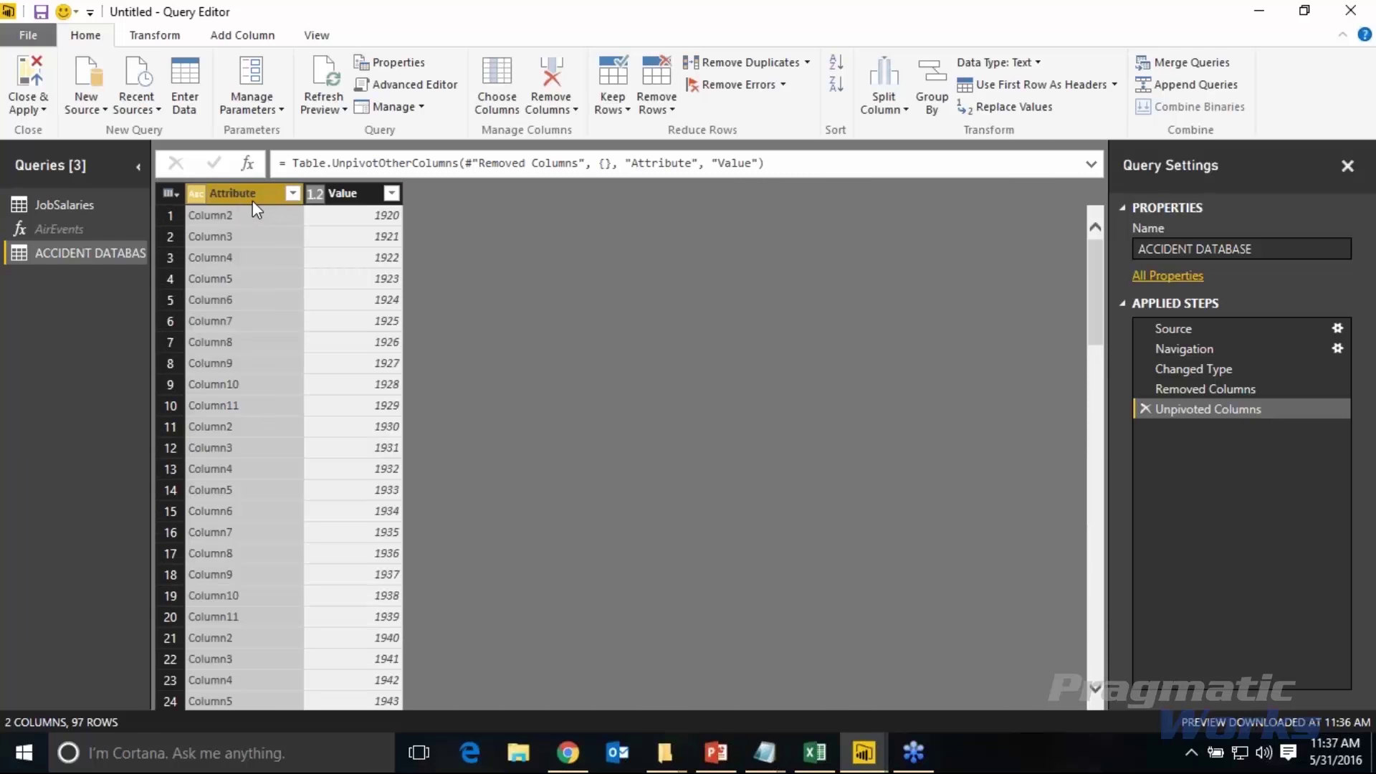
right_click(252, 200)
click(290, 238)
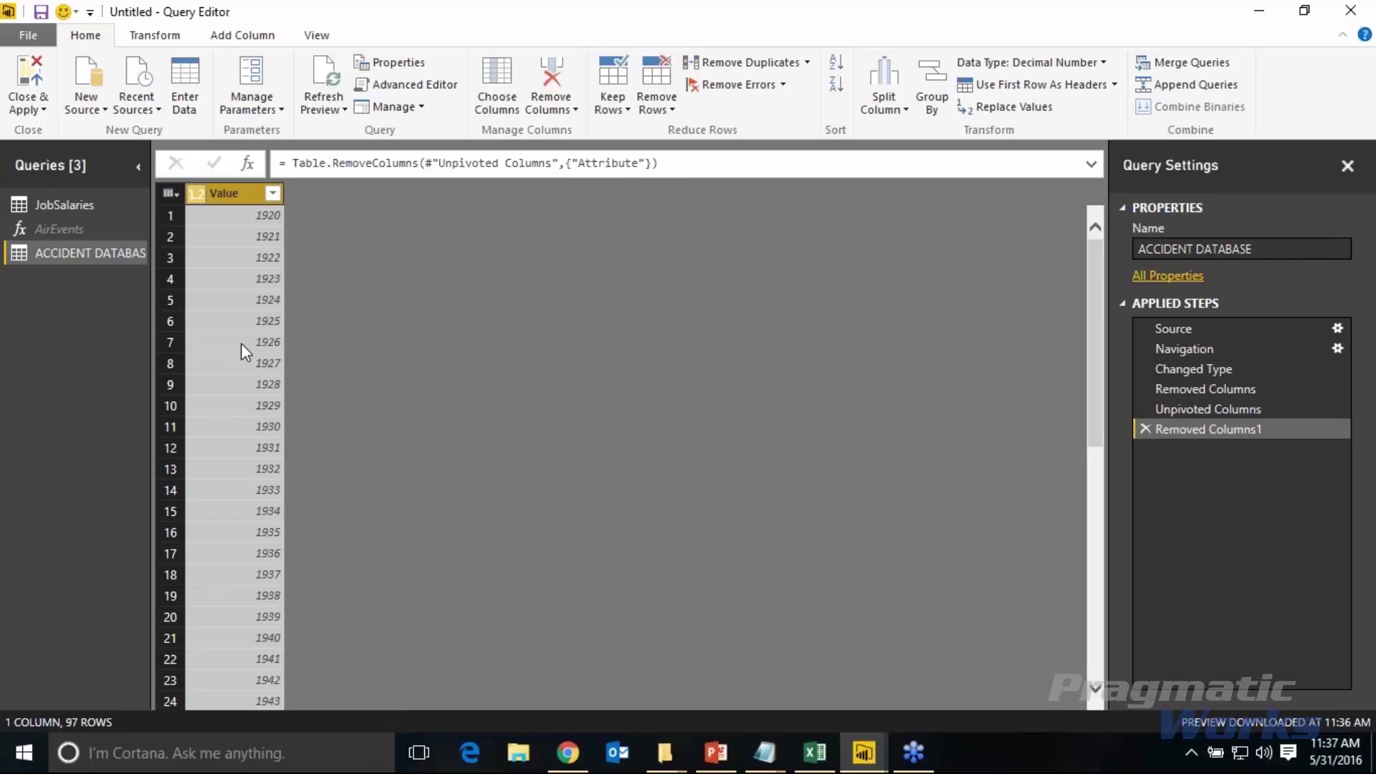
double_click(235, 195)
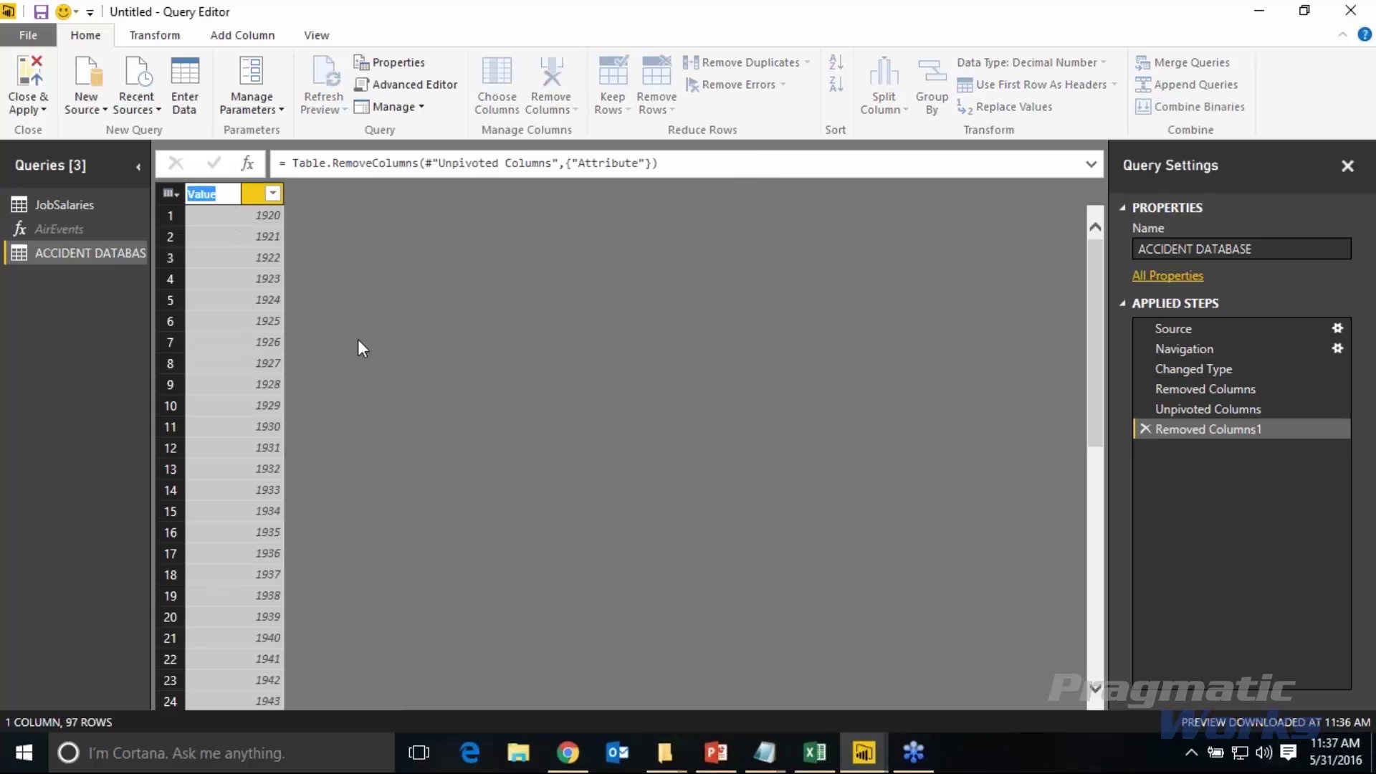
text(Year)
key(Return)
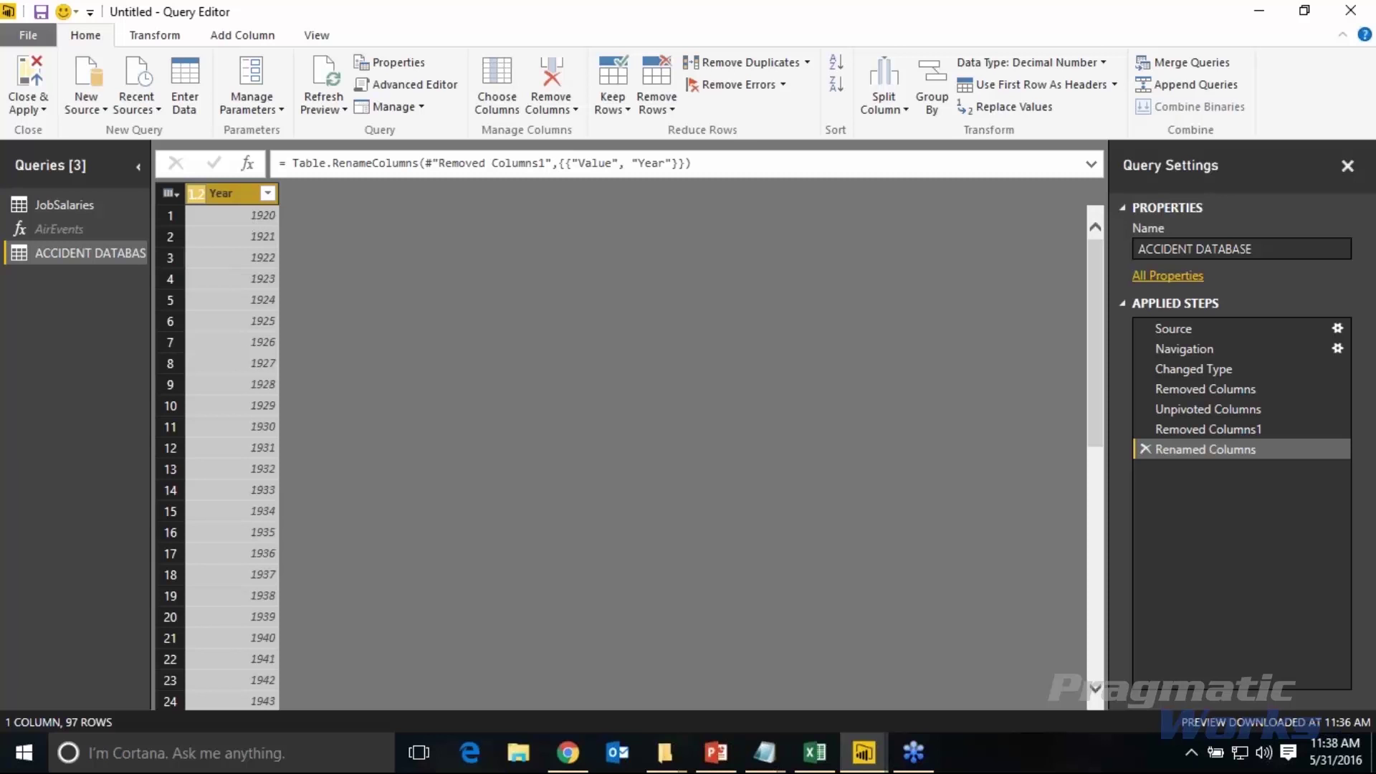
- Add a custom column named Custom that calls the function on each row's year with the formula AirEvents([Year])
click(238, 36)
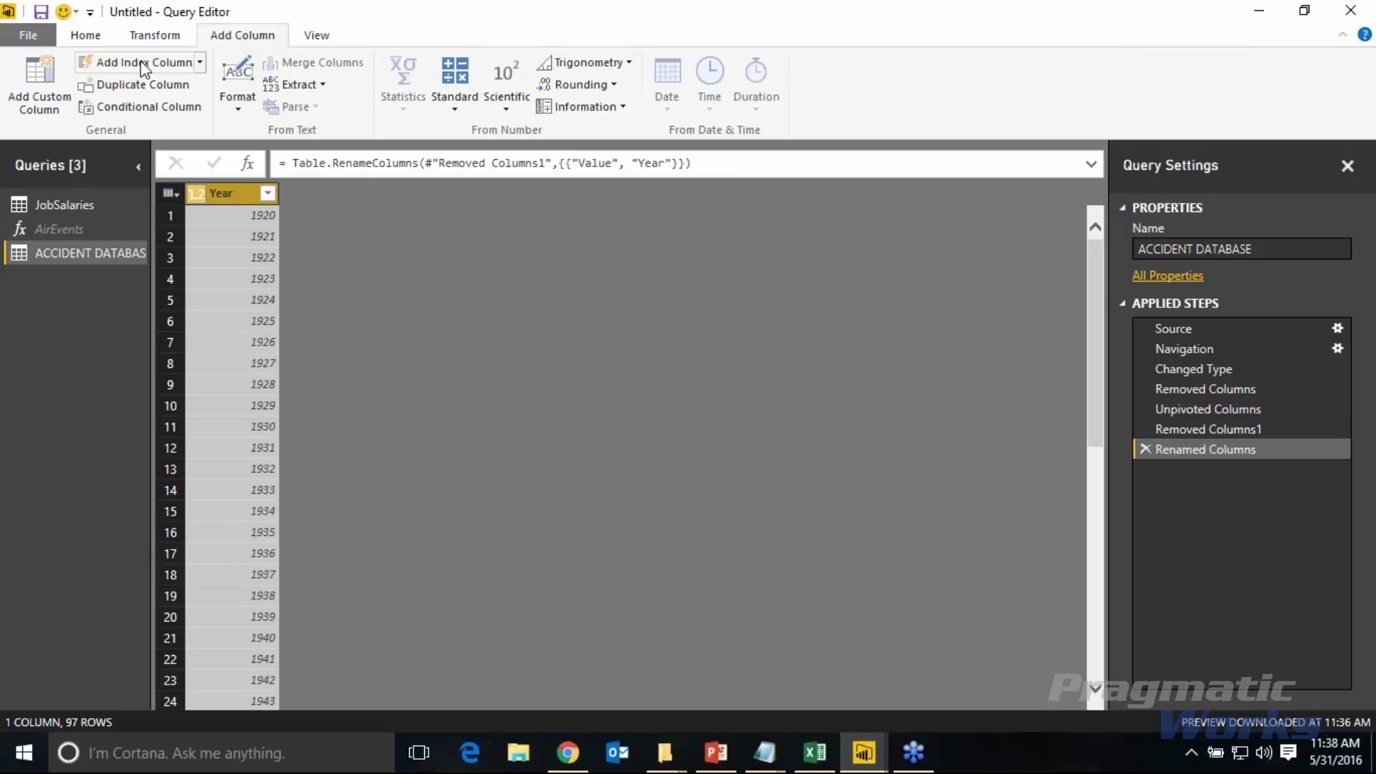
click(38, 80)
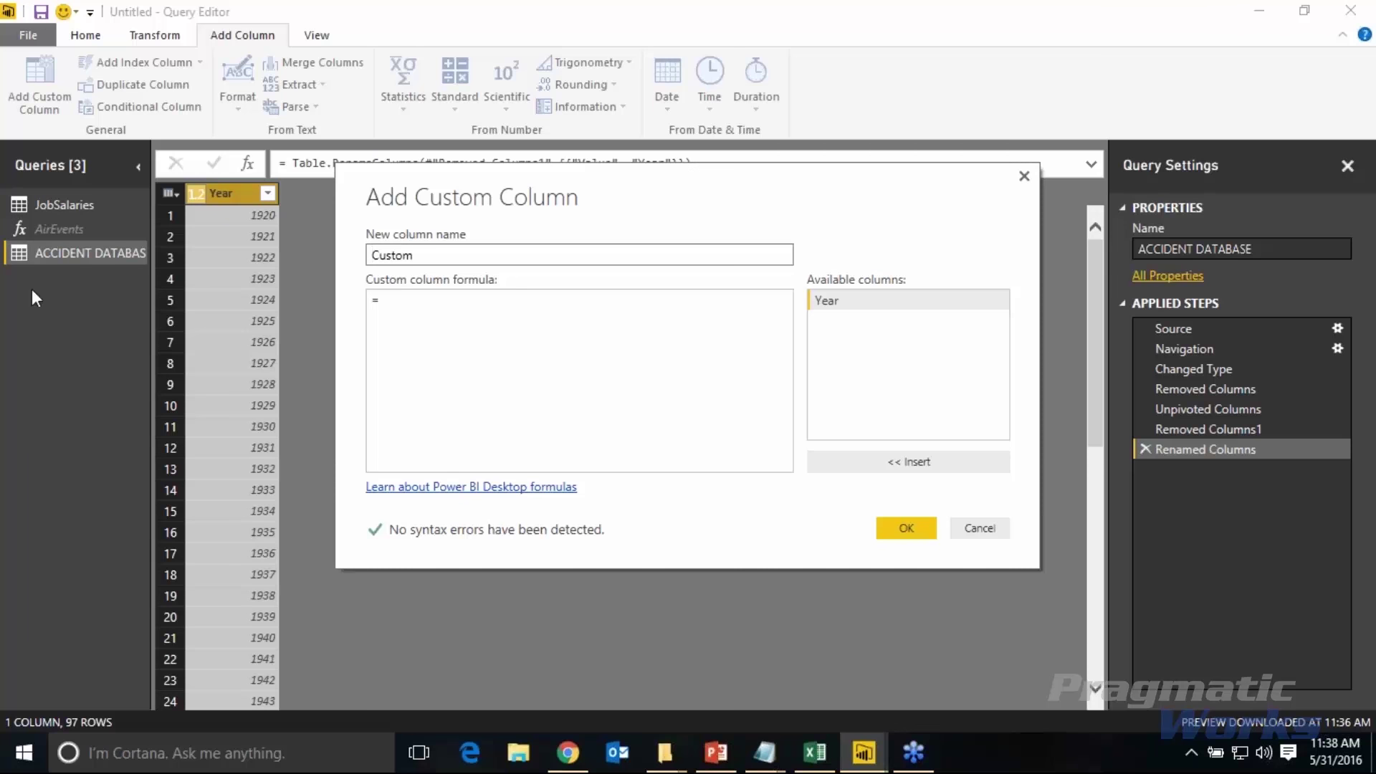
click(433, 320)
text(AirEvents)
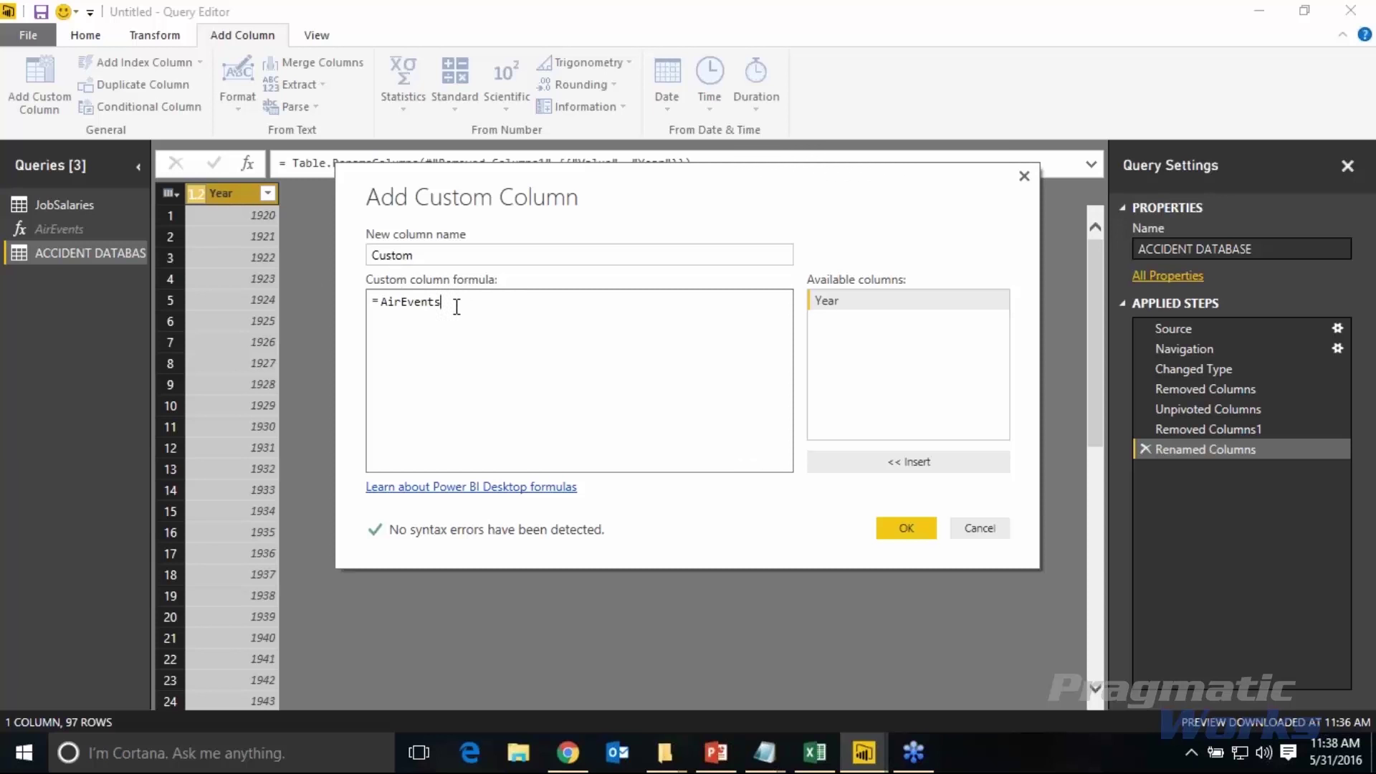
text(())
key(Left)
click(831, 307)
double_click(831, 306)
click(908, 527)
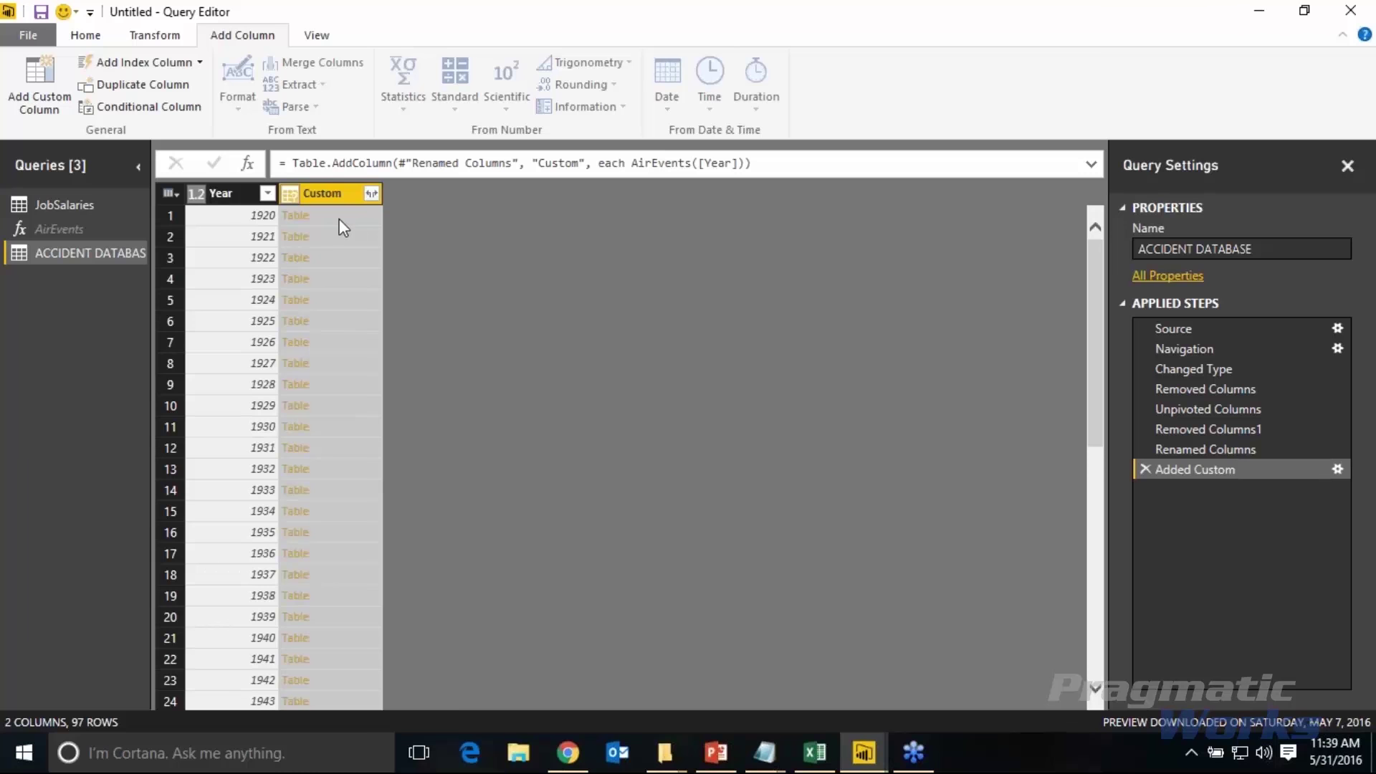
- Preview the nested tables in the Custom column for several years, including 1920, 1921, 1923 and 1932
click(368, 242)
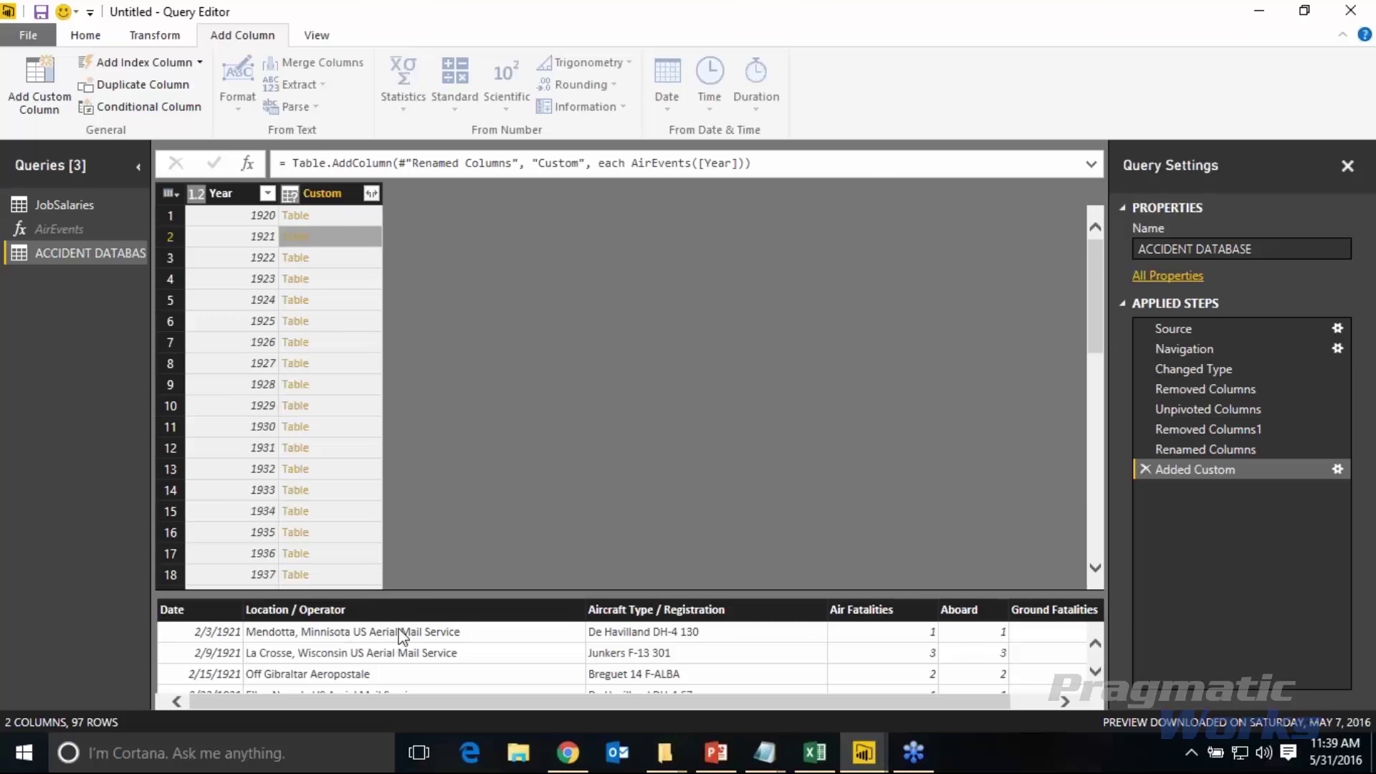
drag(403, 593, 405, 399)
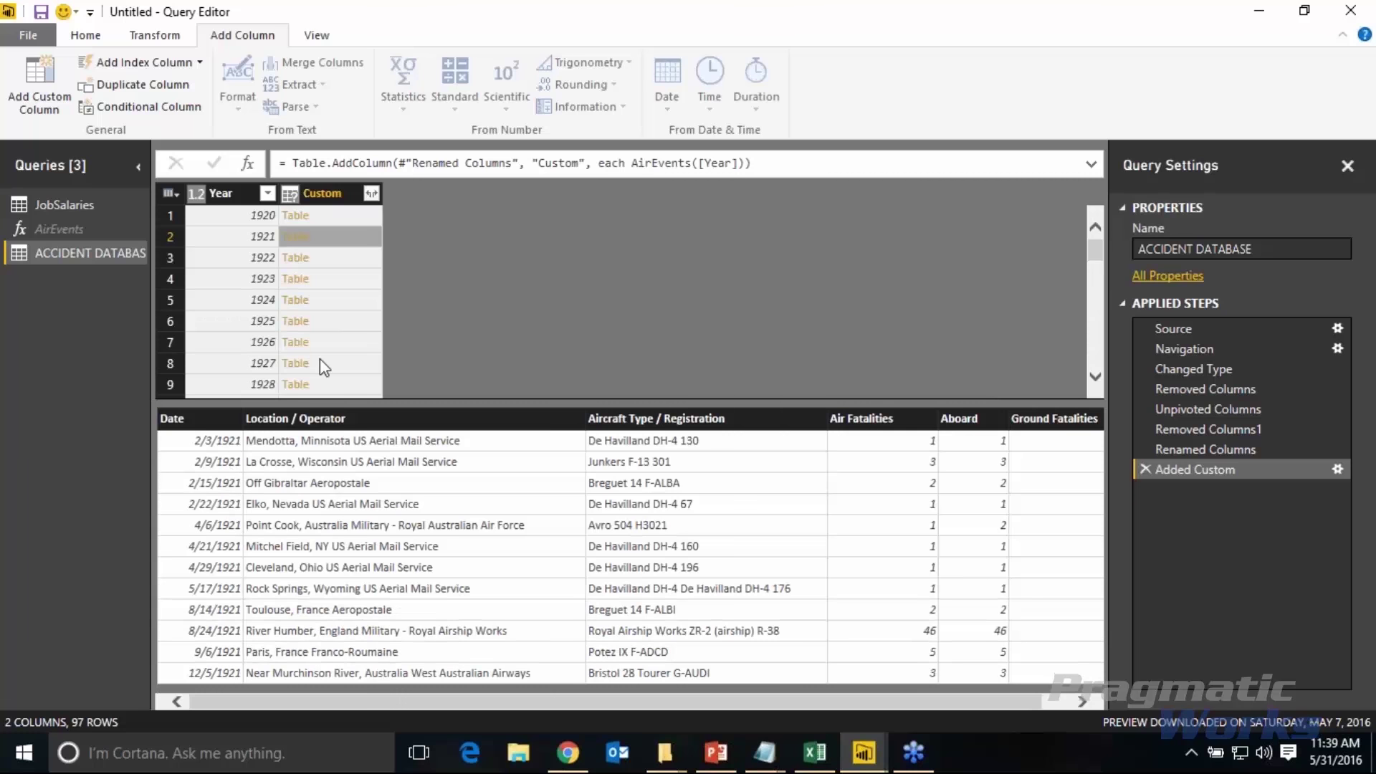
click(356, 286)
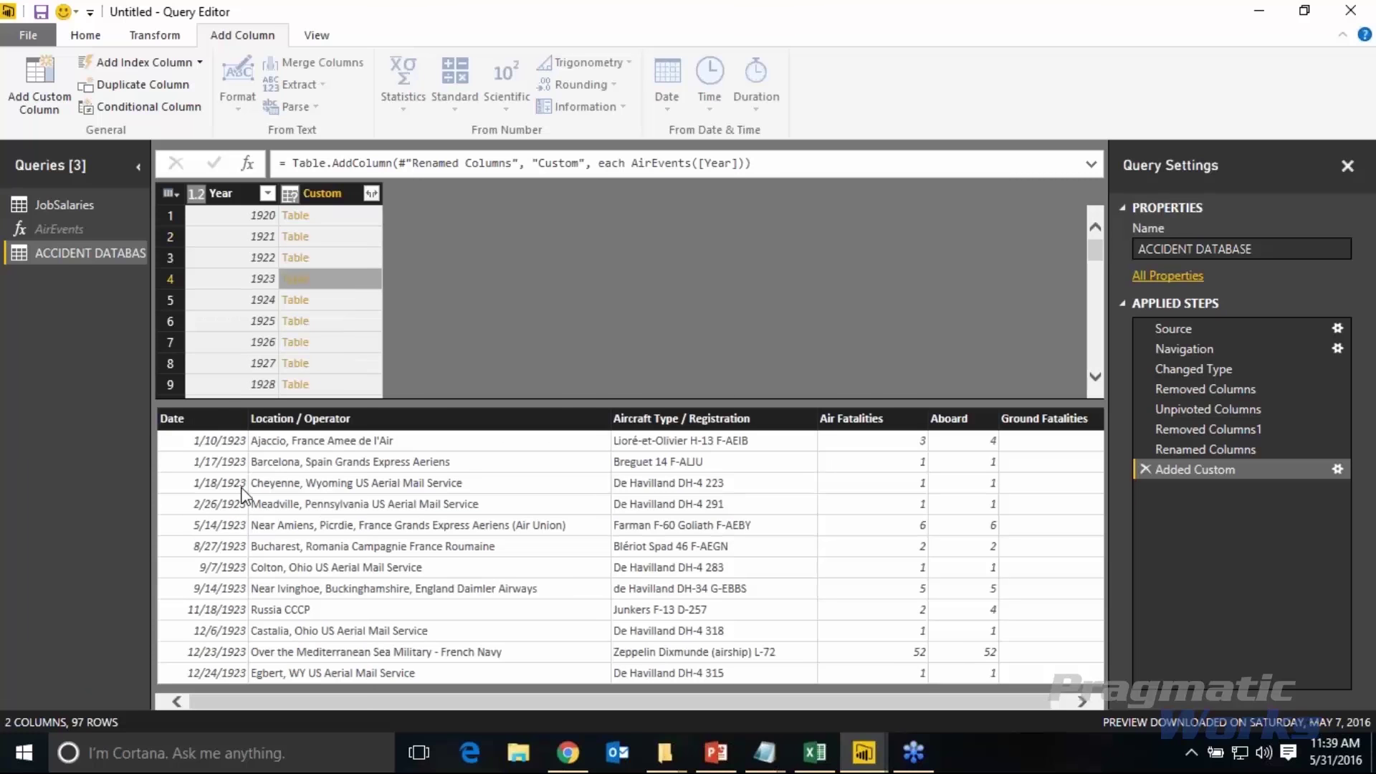
click(336, 217)
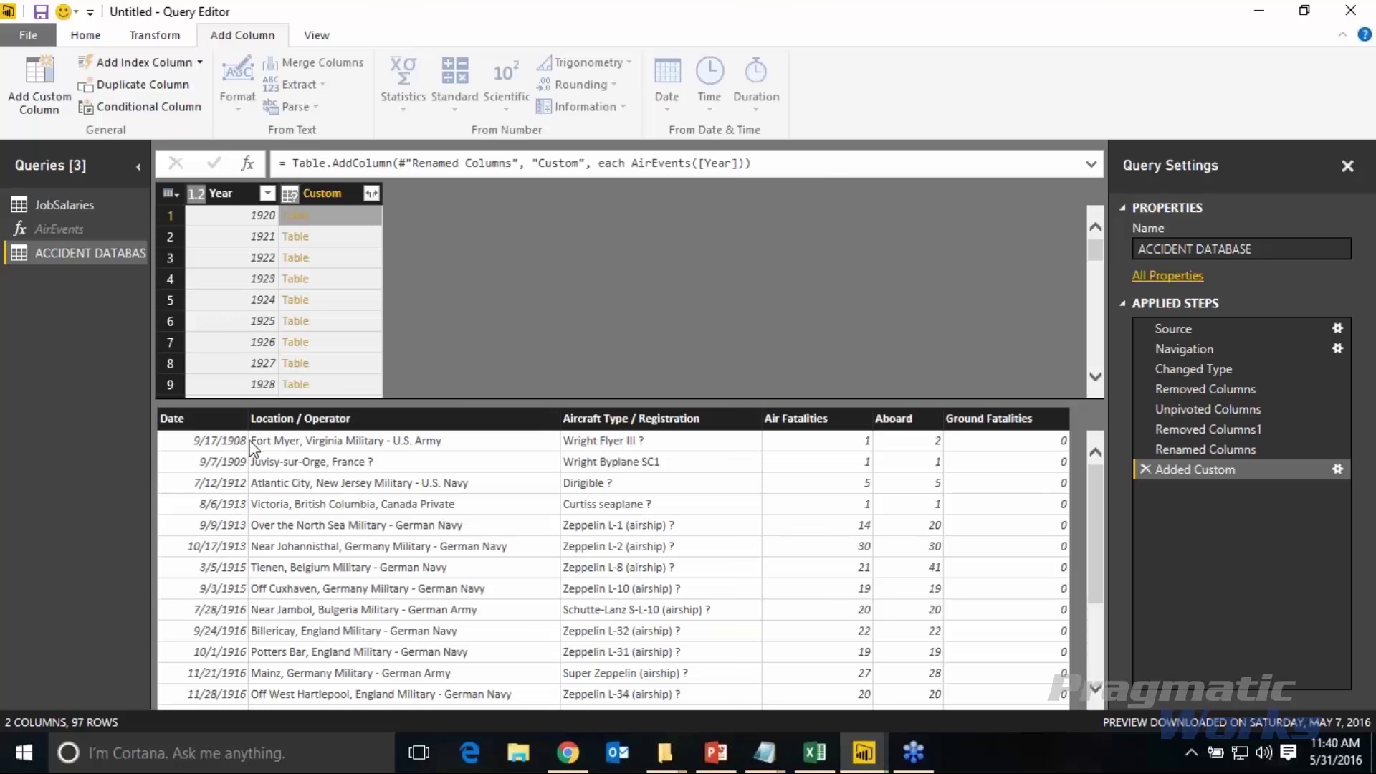
scroll(269, 649, down, 2)
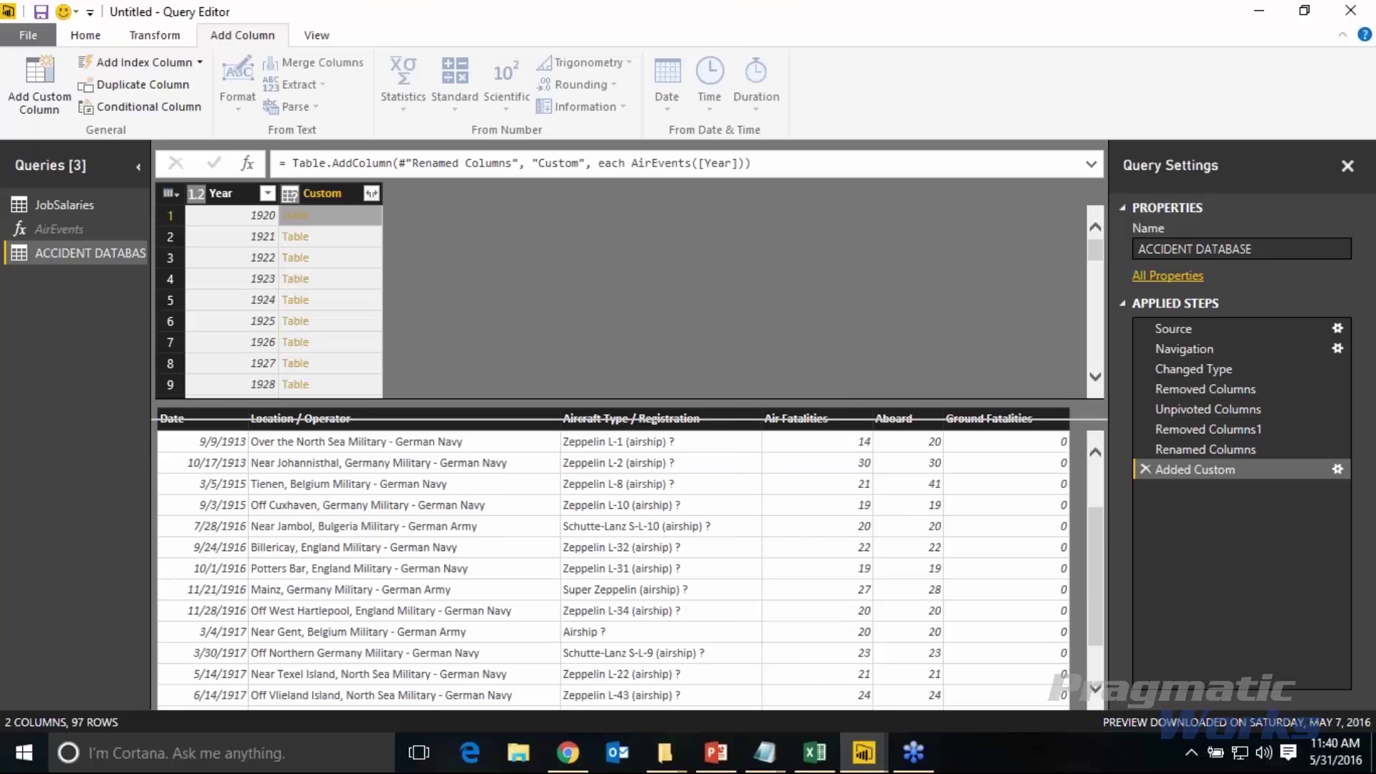
drag(346, 401, 344, 466)
click(342, 467)
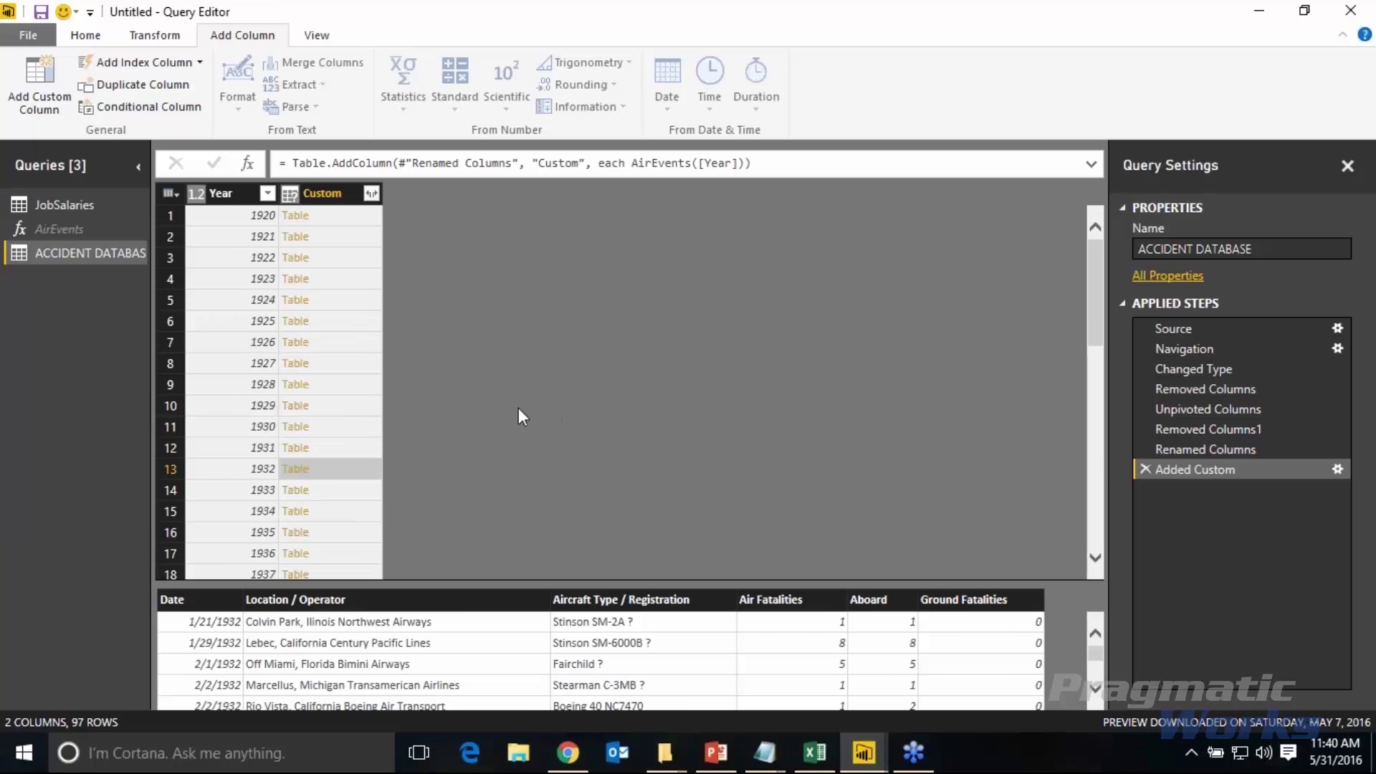
click(255, 260)
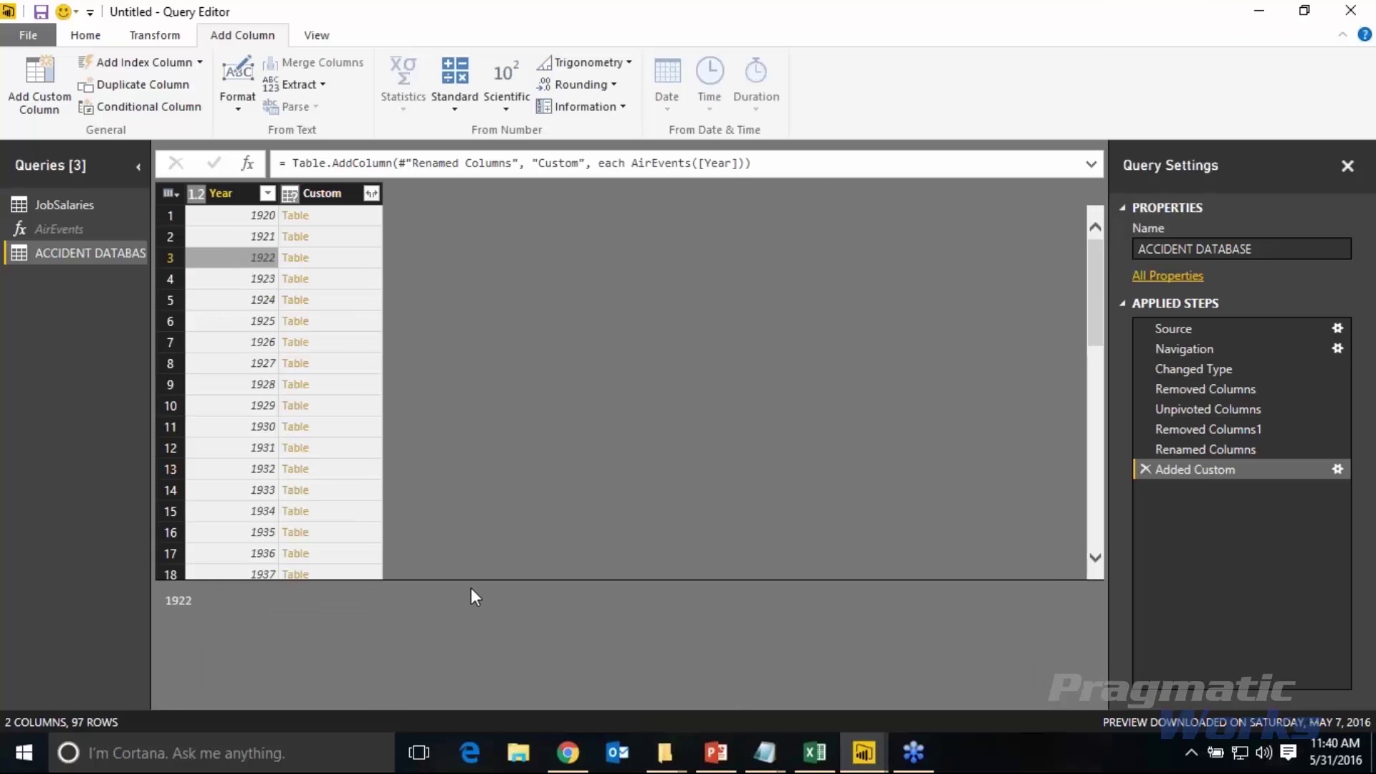
drag(471, 584, 483, 690)
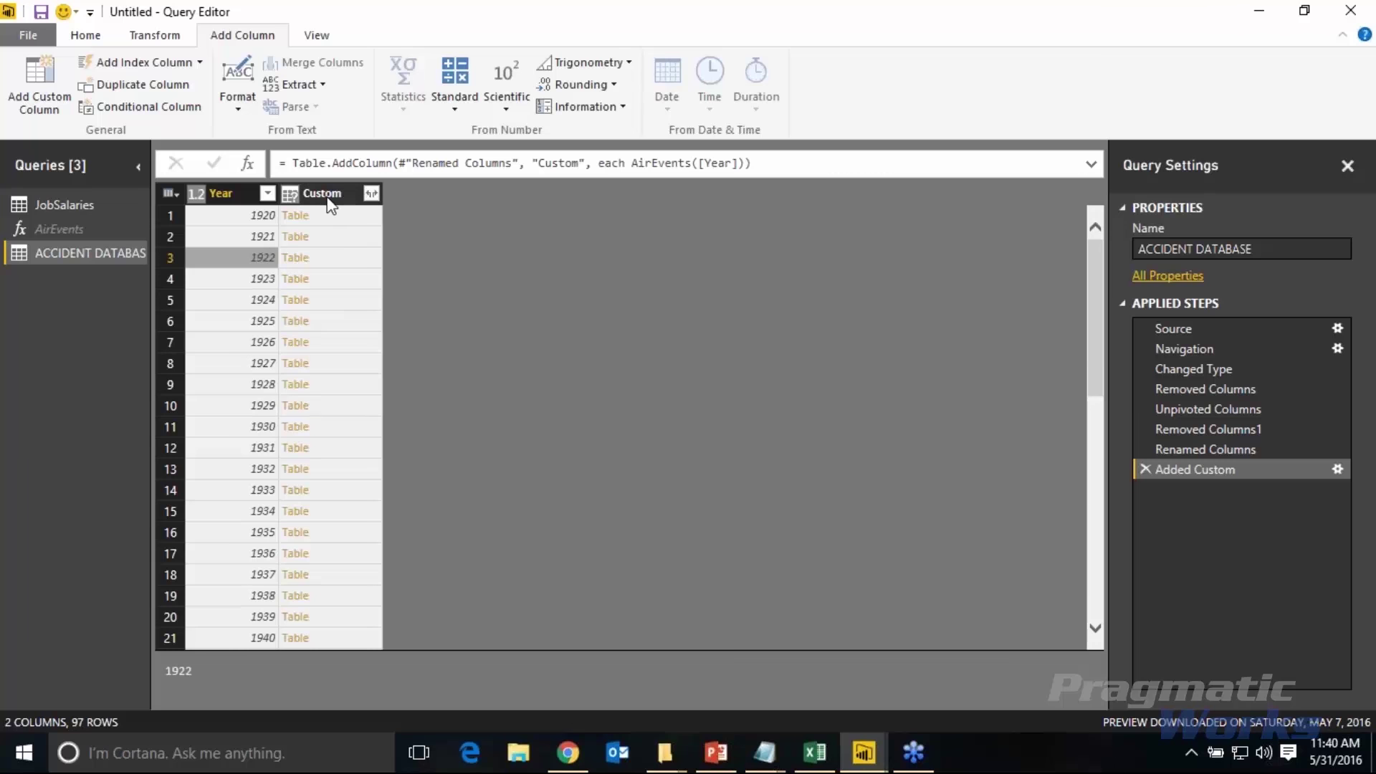
- Expand the Custom column into all of its columns without using the original column name as prefix
click(371, 195)
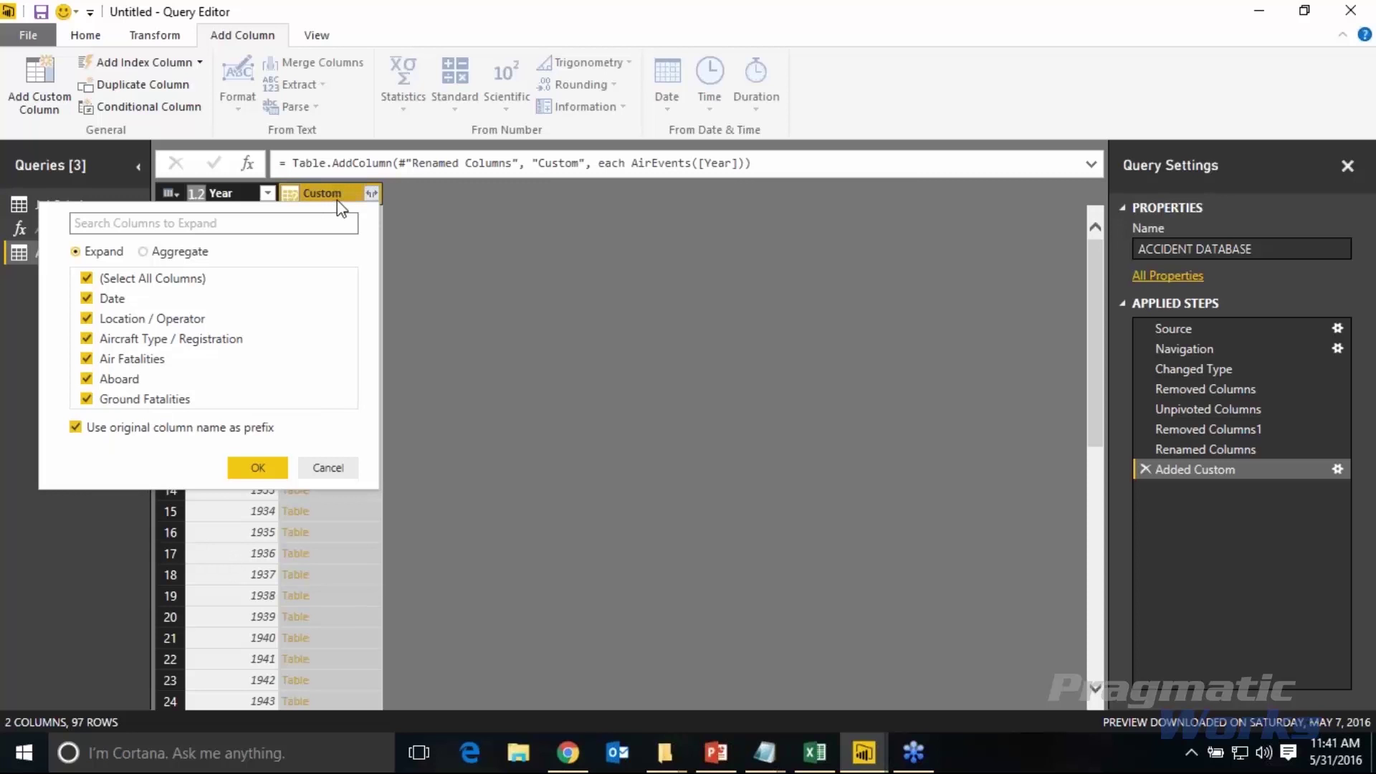
click(77, 428)
click(252, 468)
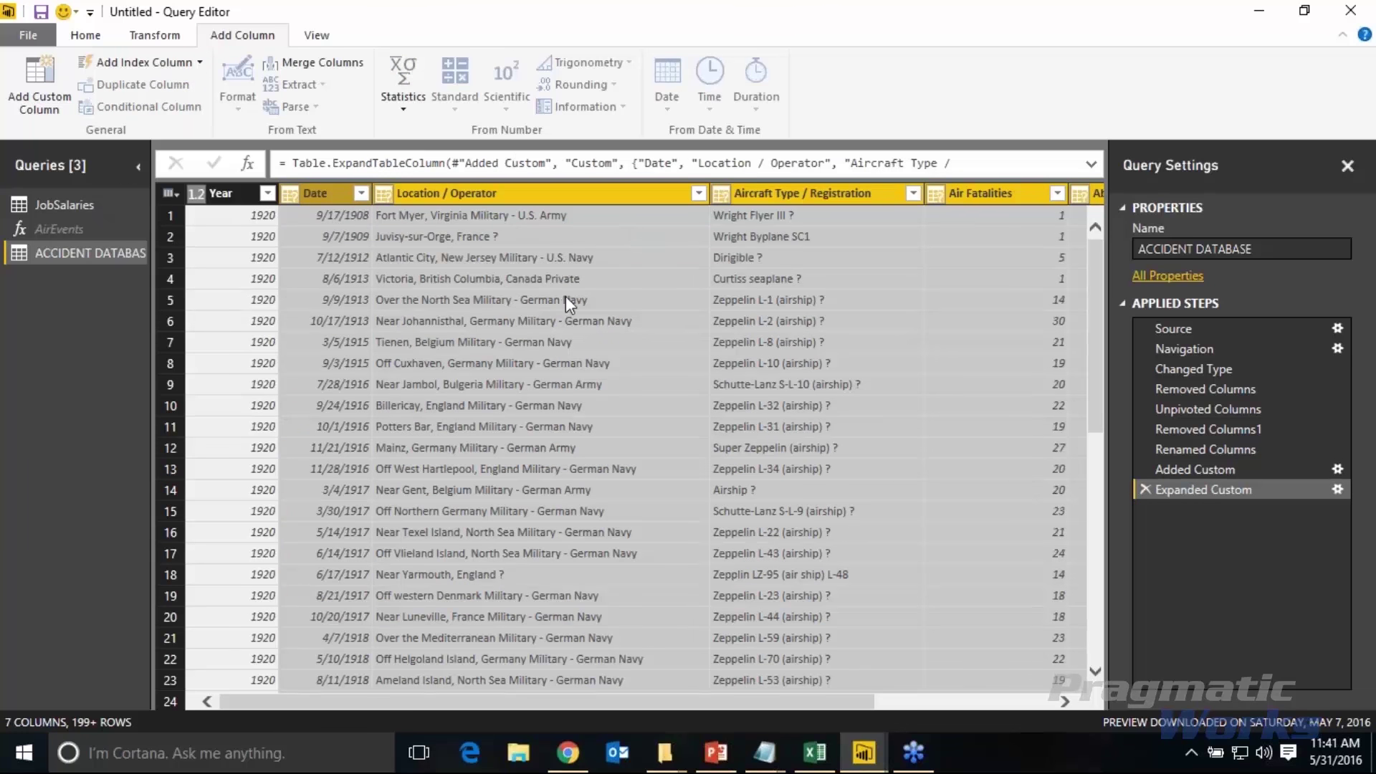
- Look through the expanded rows, checking the Year values against the crash dates from 1920 onward
click(1003, 299)
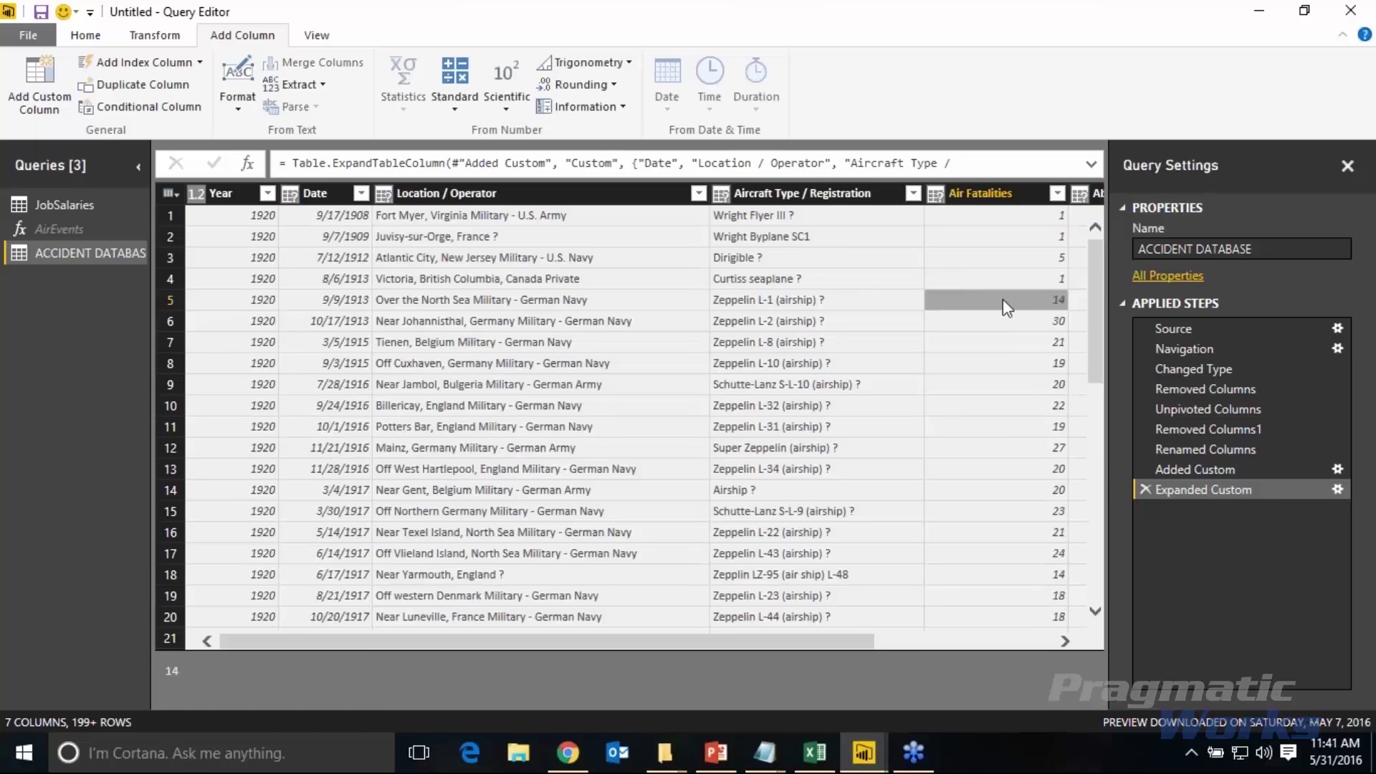
drag(1094, 282, 1085, 402)
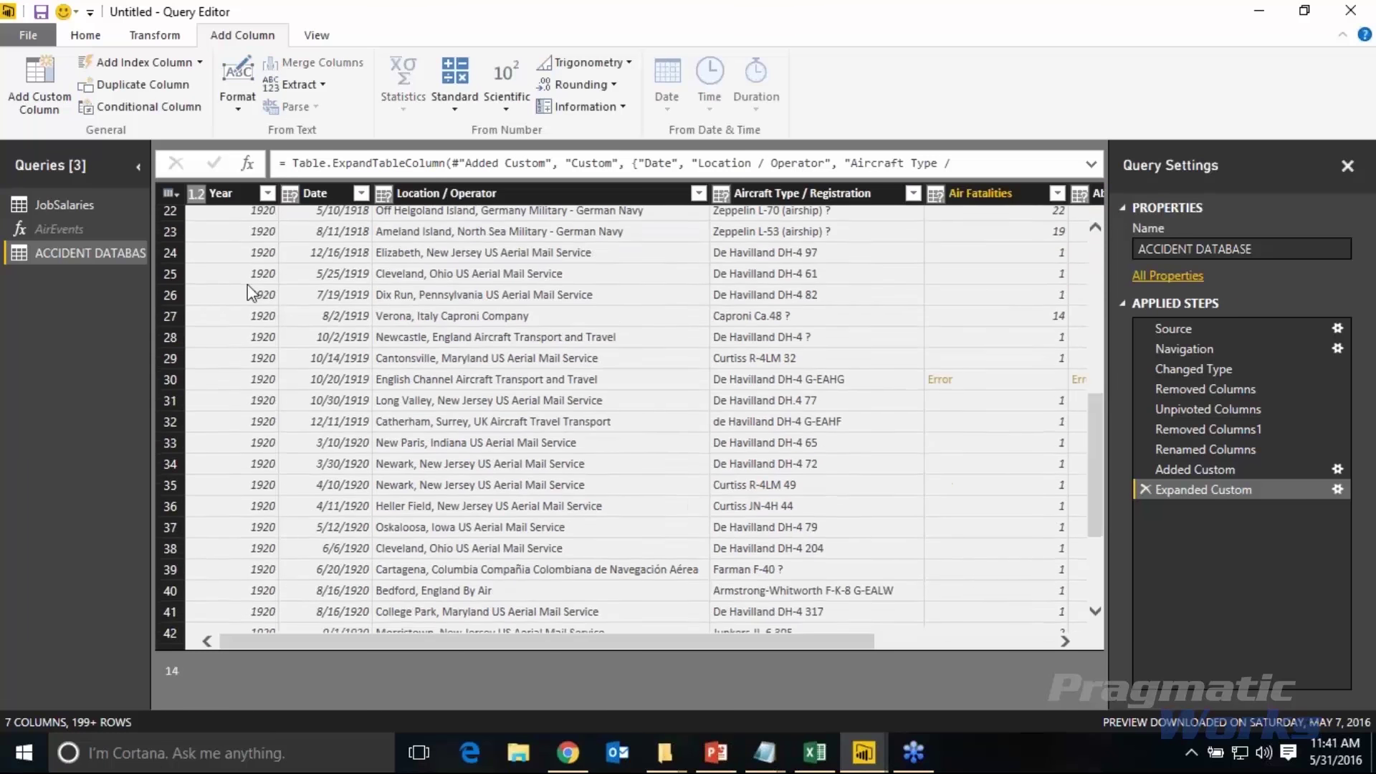
click(230, 248)
scroll(515, 401, down, 9)
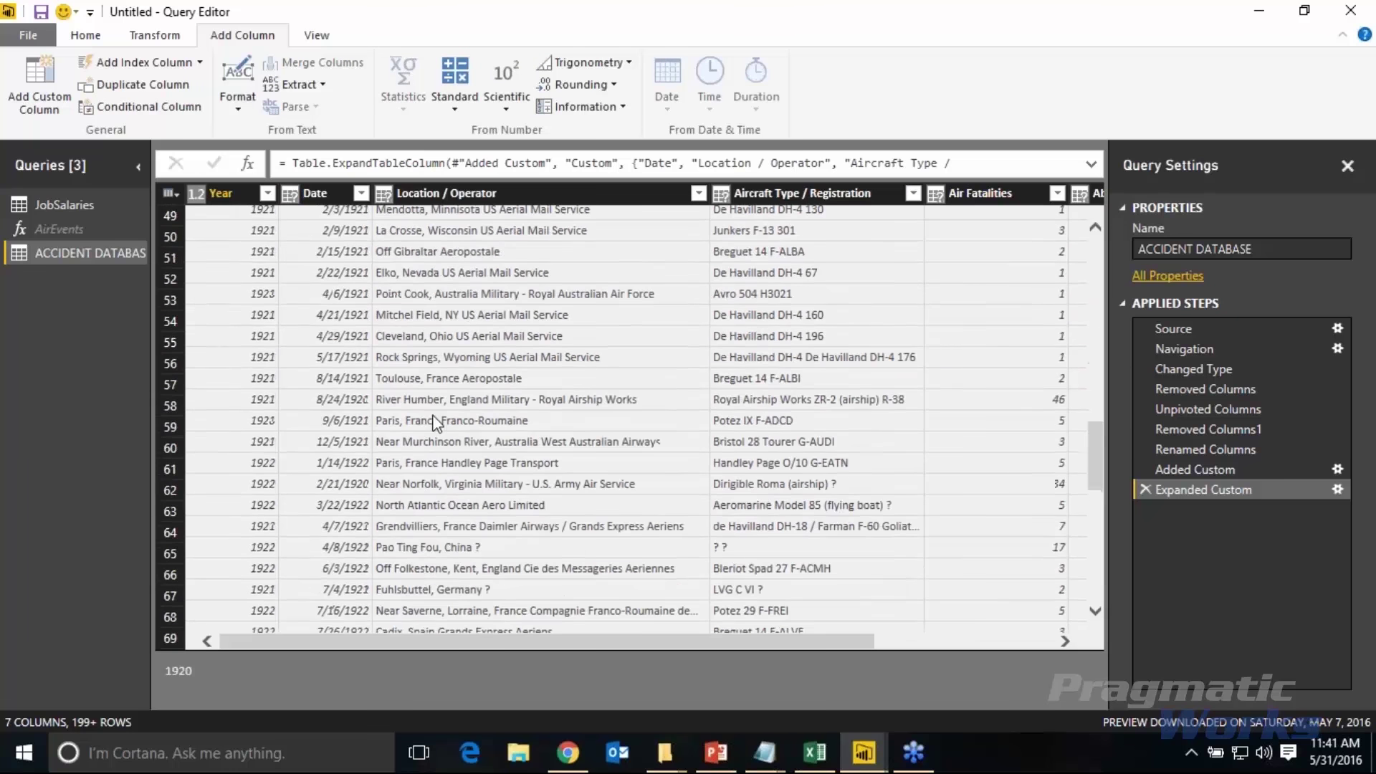
scroll(316, 399, down, 3)
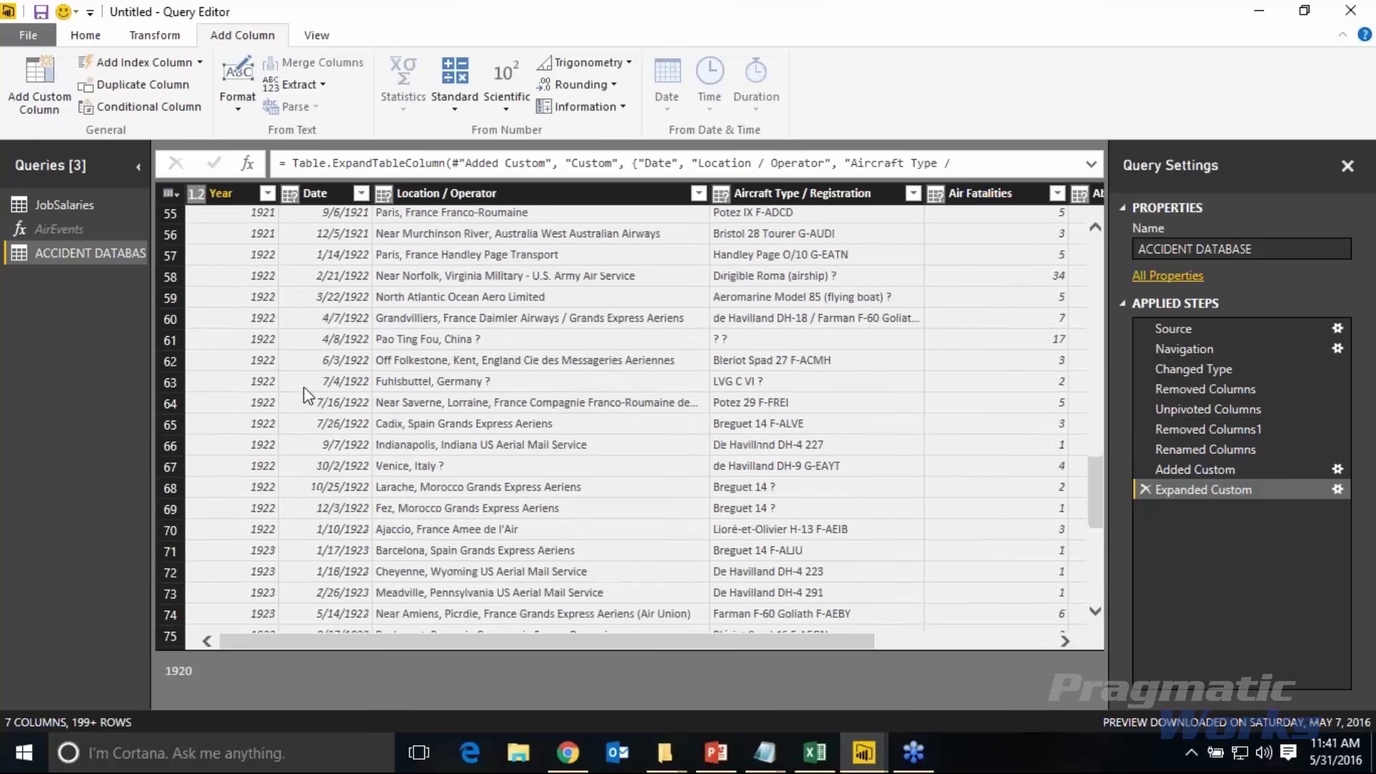
scroll(307, 395, down, 9)
click(238, 368)
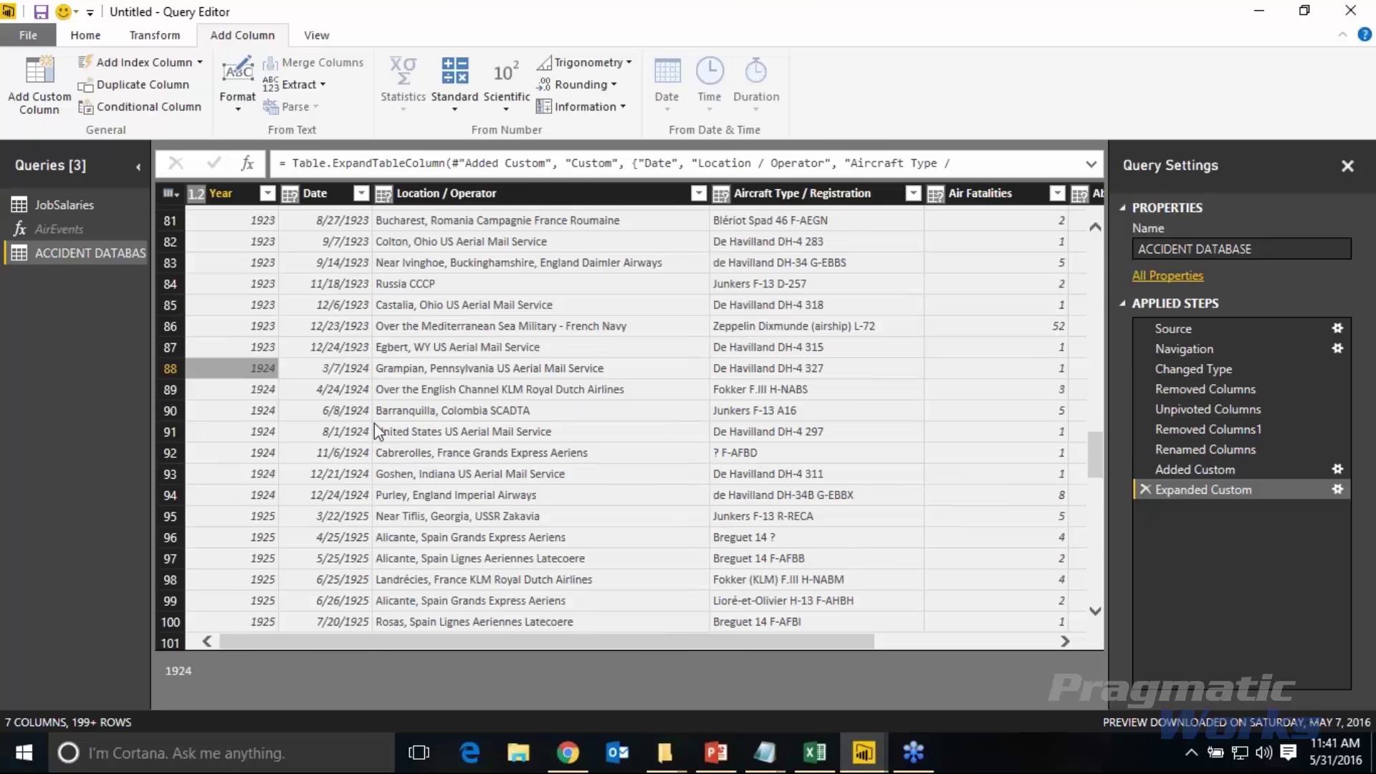
scroll(376, 422, down, 15)
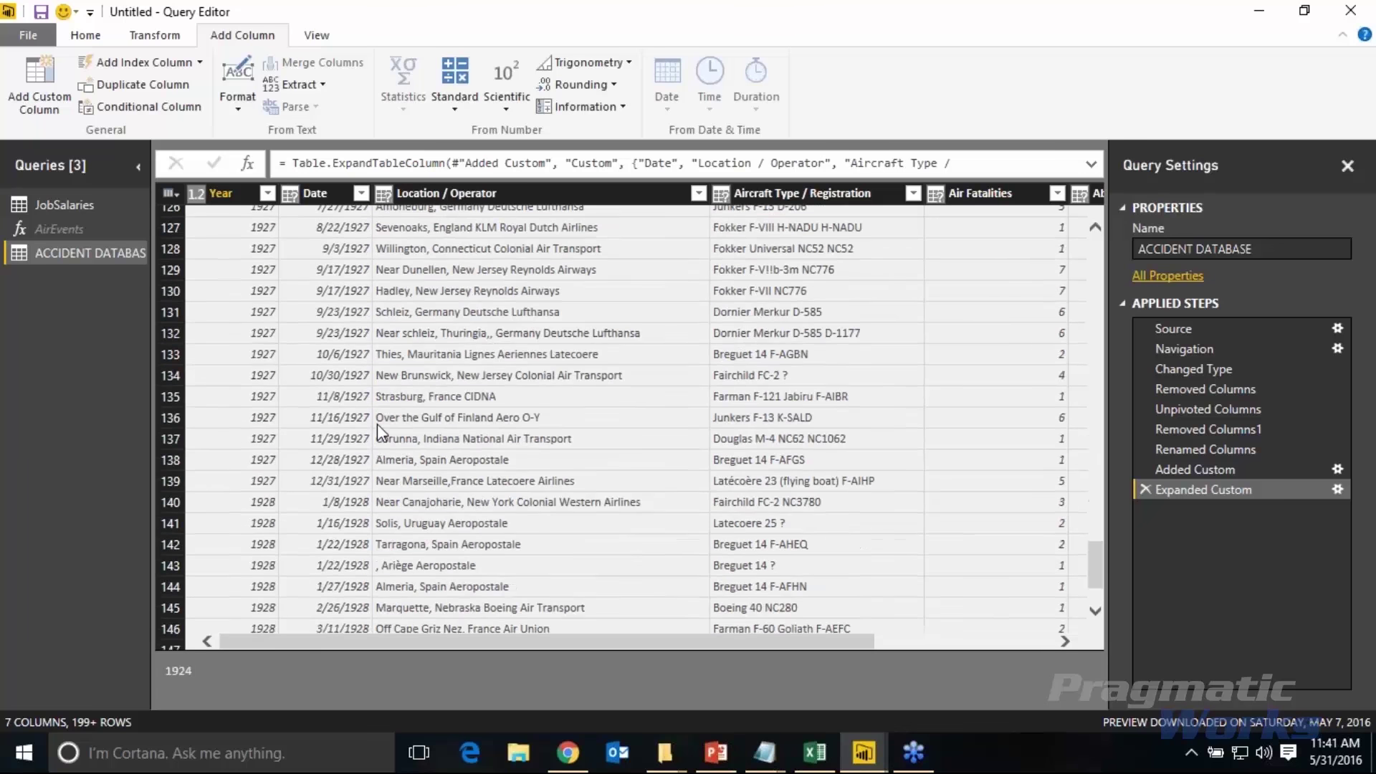
scroll(377, 424, down, 2)
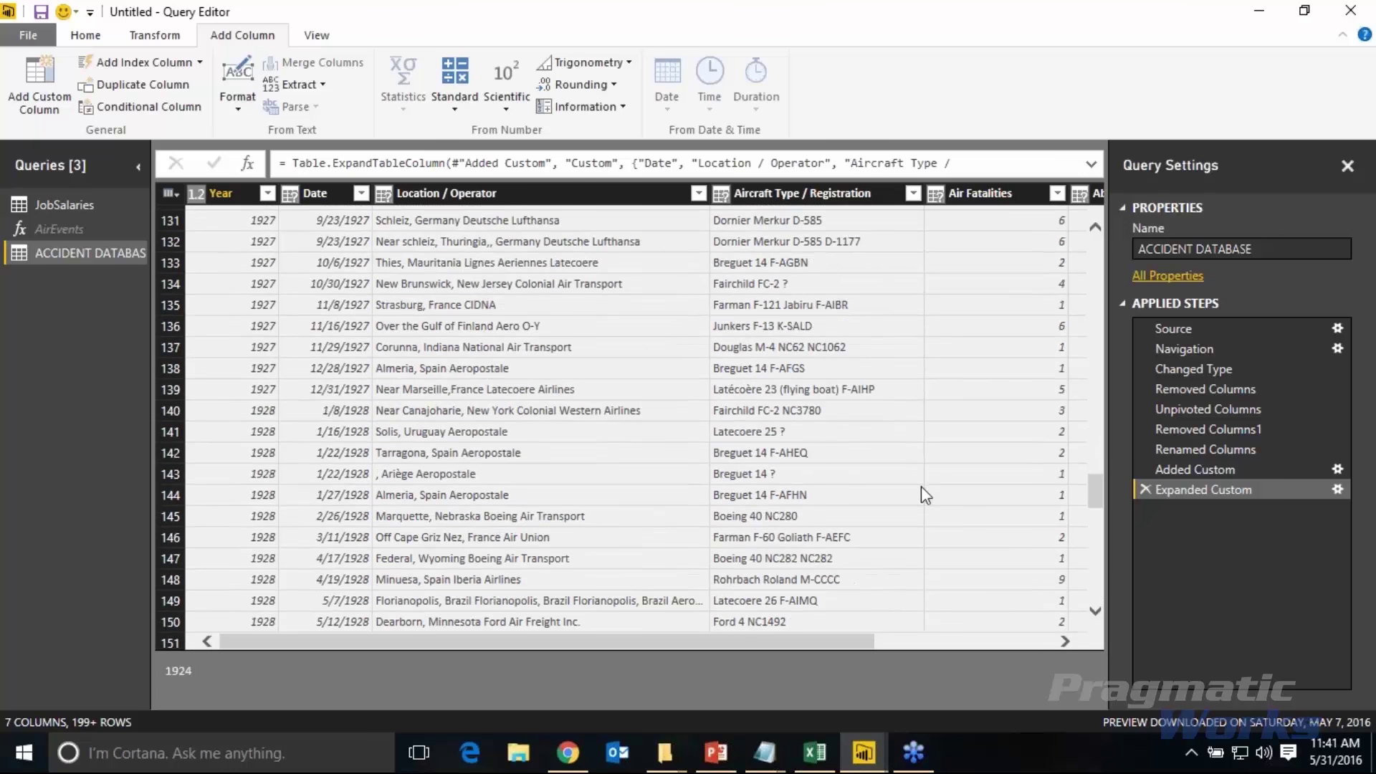
mouse_move(1100, 491)
mouse_down()
mouse_move(1098, 543)
mouse_move(1098, 466)
mouse_up()
- Rename the ACCIDENT DATABASE query to AirEventsComplete
drag(1253, 249, 1117, 231)
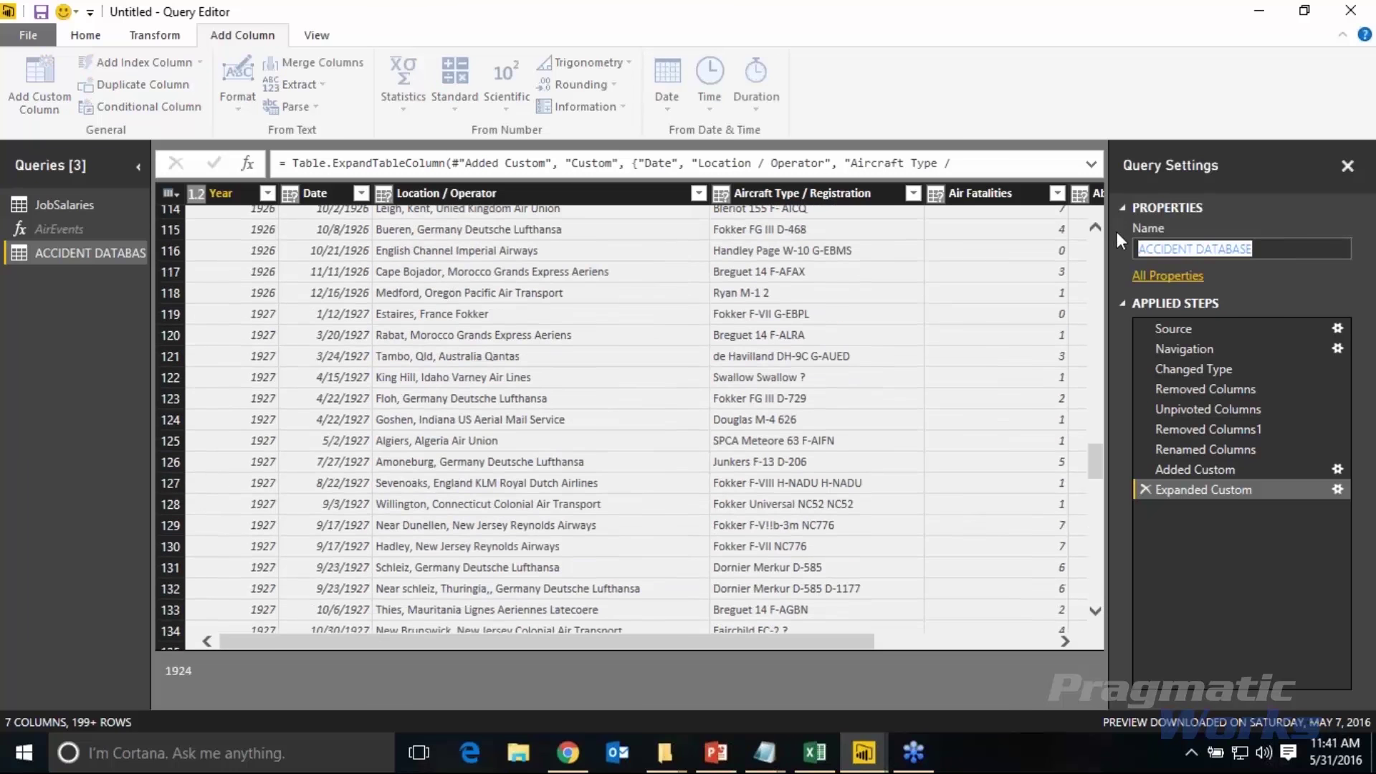
text(Air)
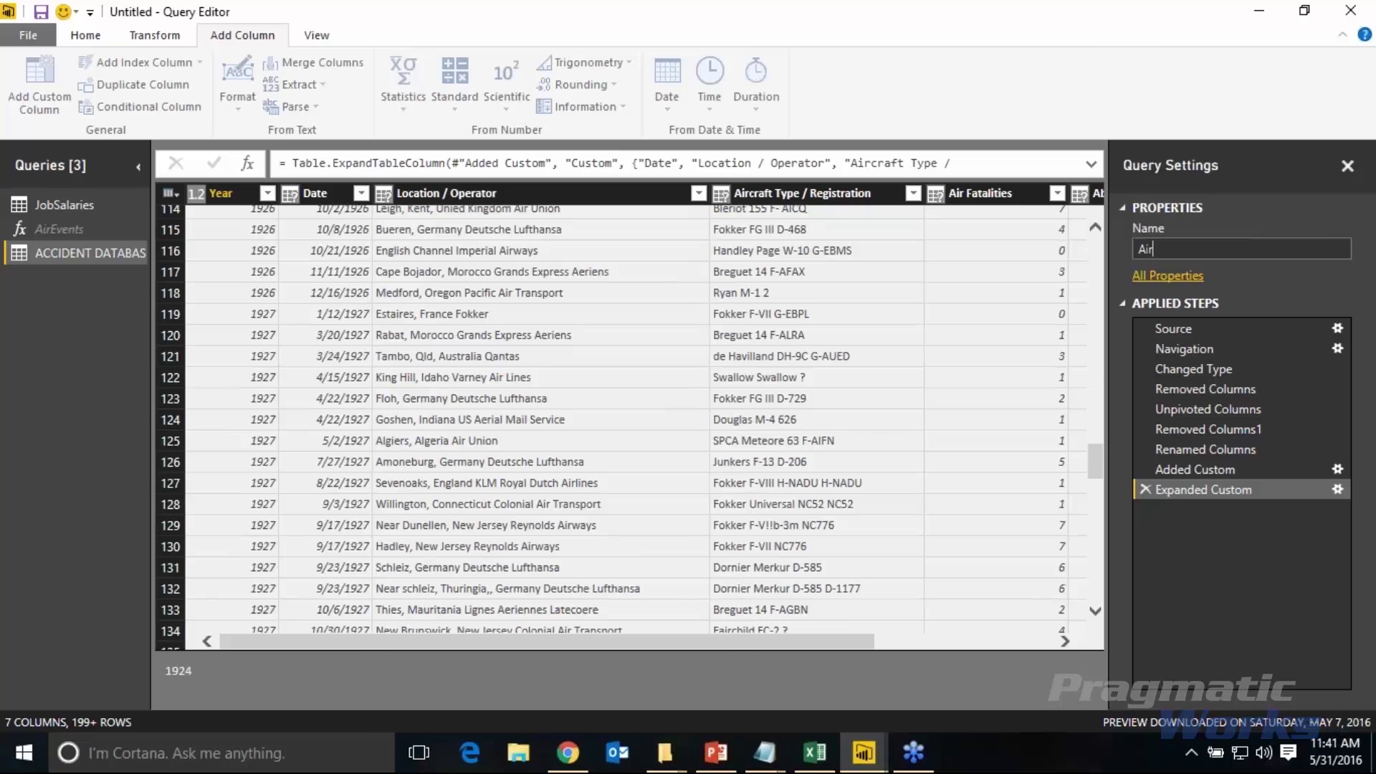
text(EventsComplete)
- Apply the queries to load them into the report, and list the fields of the AirEventsComplete table
click(85, 35)
click(29, 82)
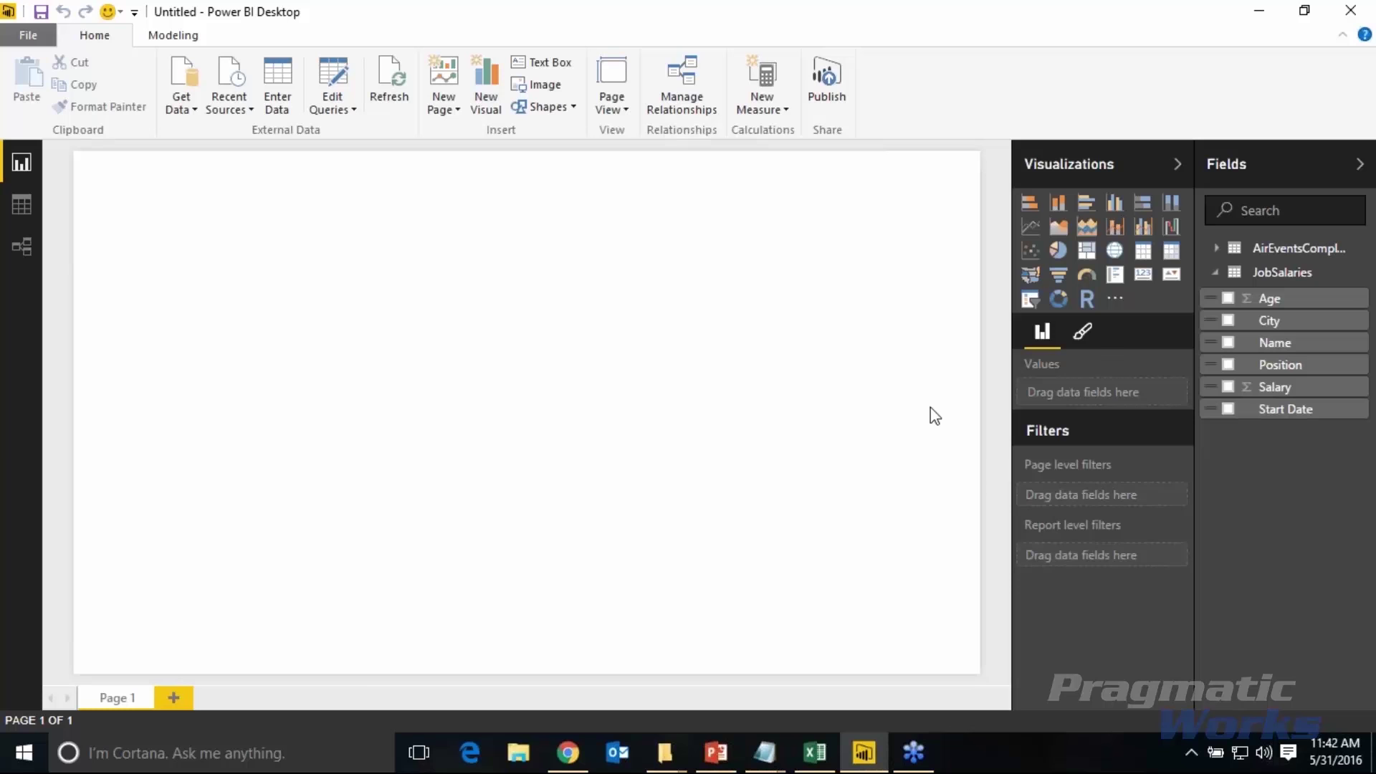
click(1215, 273)
click(1216, 248)
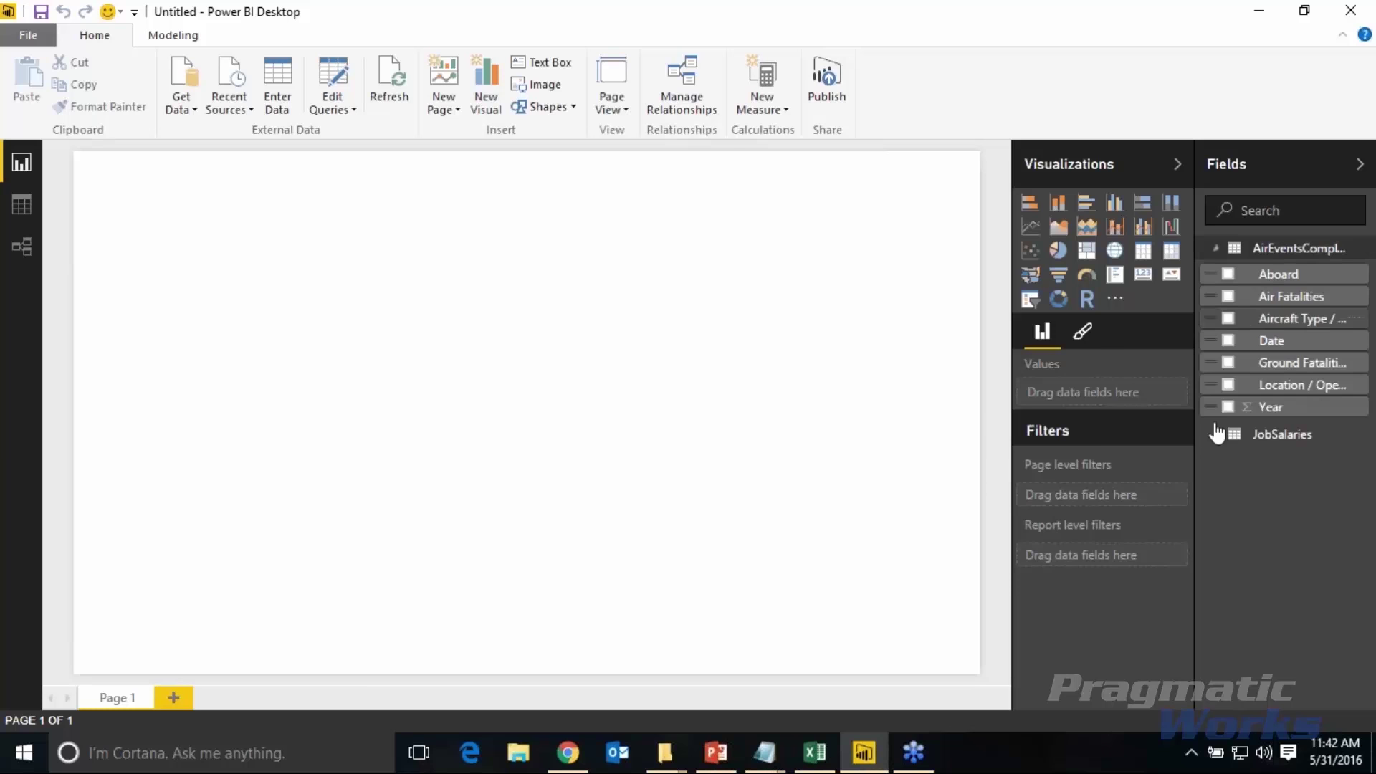
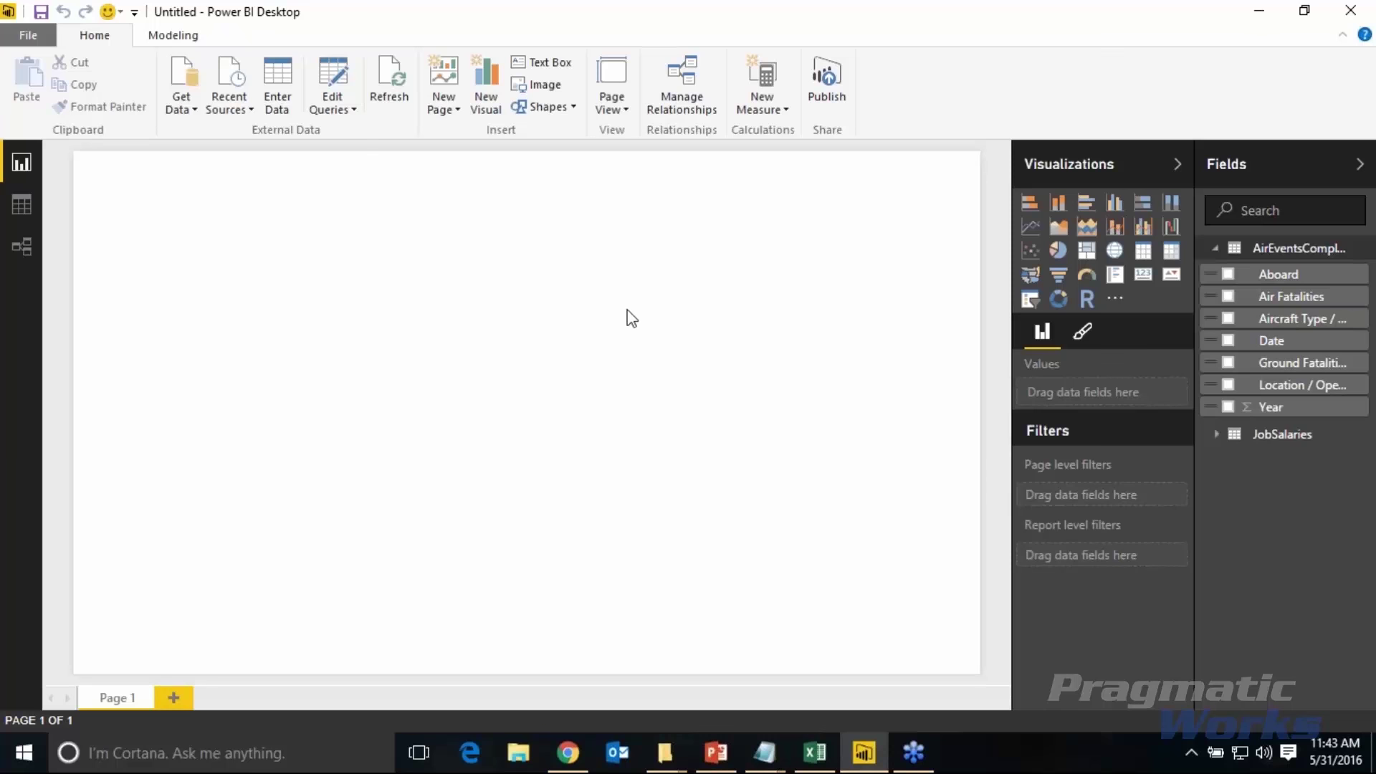
- Open the AirEventsComplete query for editing and refresh its preview data
click(336, 109)
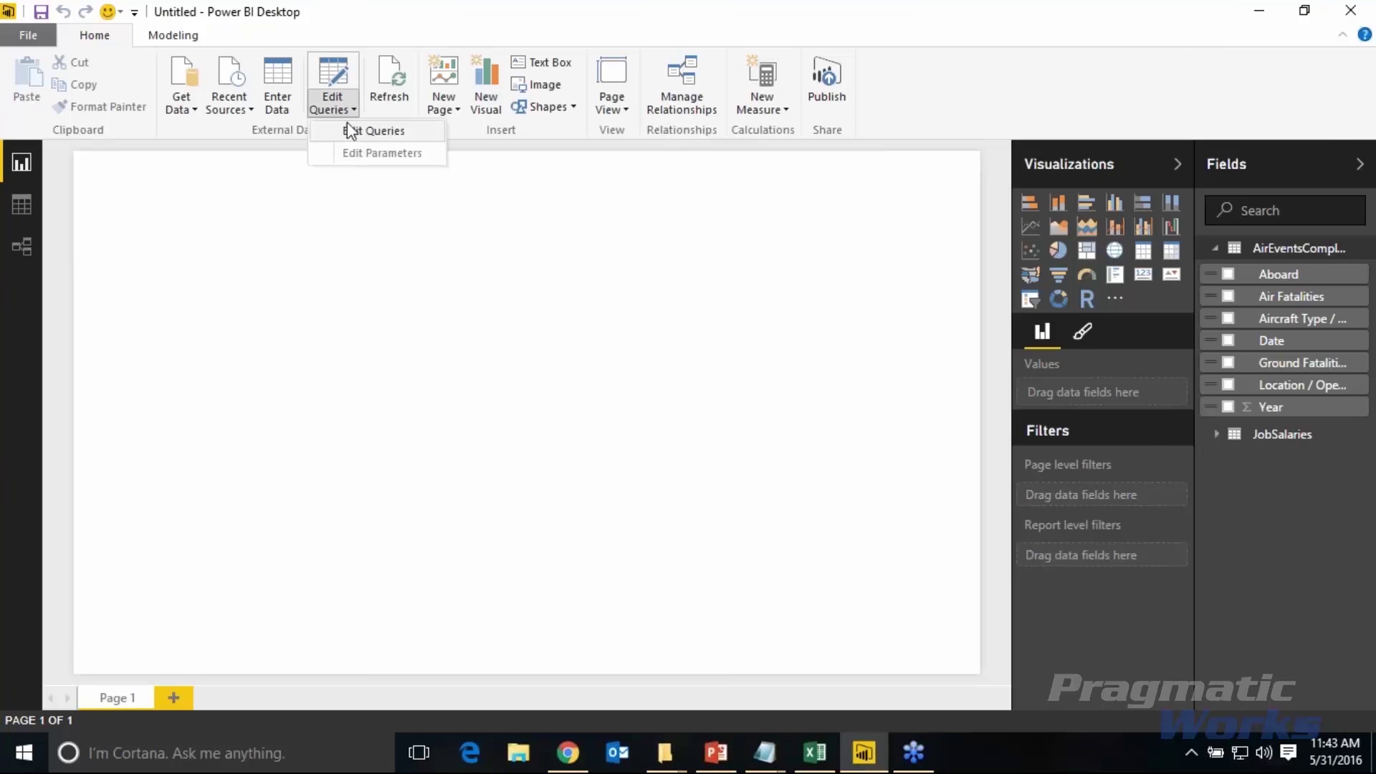
click(357, 132)
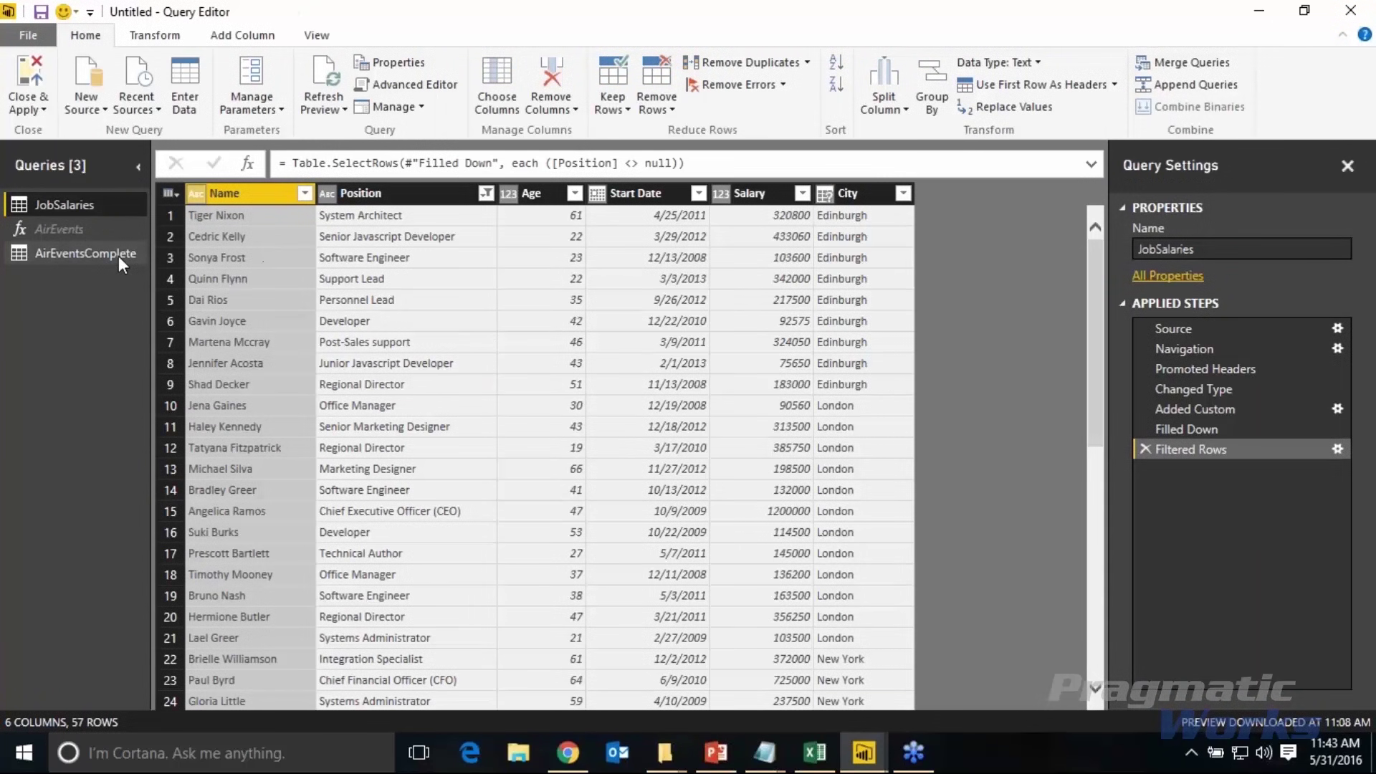
click(119, 256)
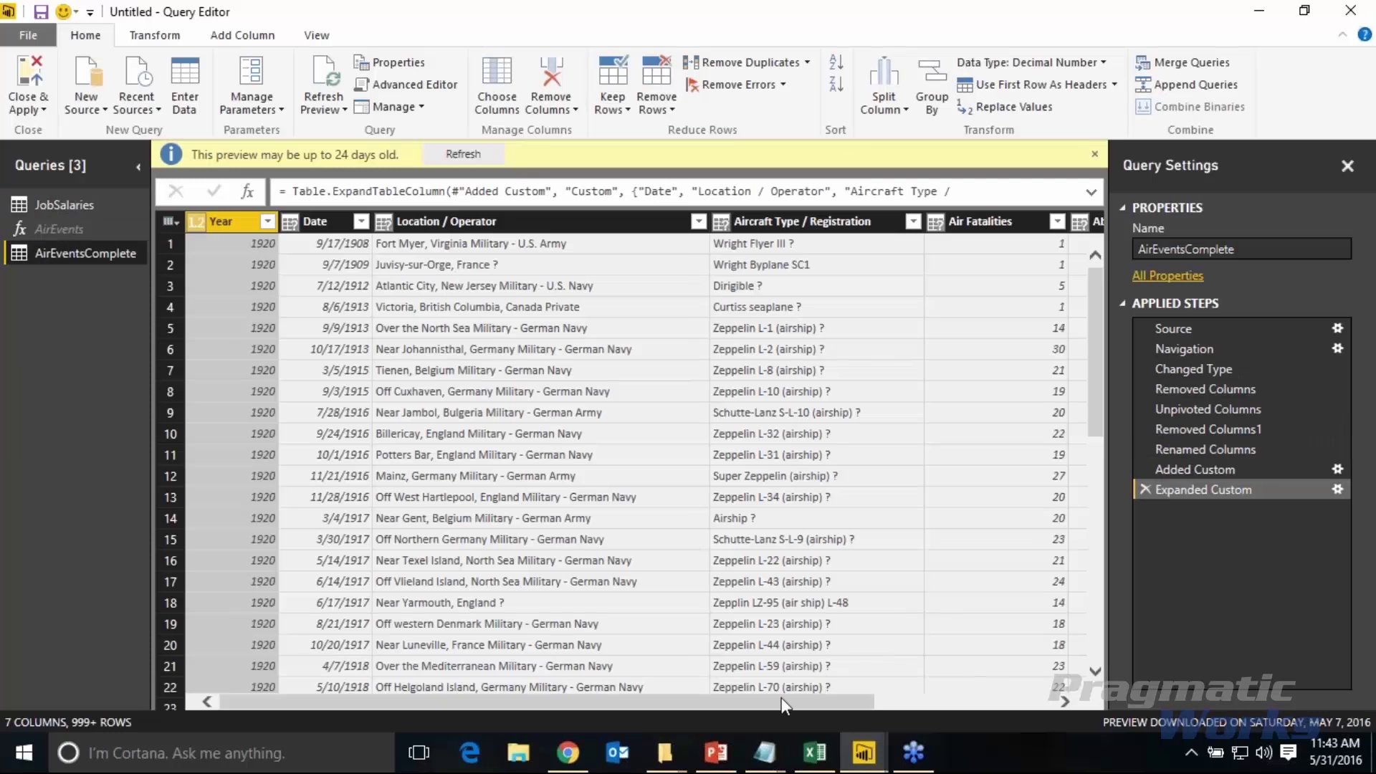
drag(781, 698, 961, 699)
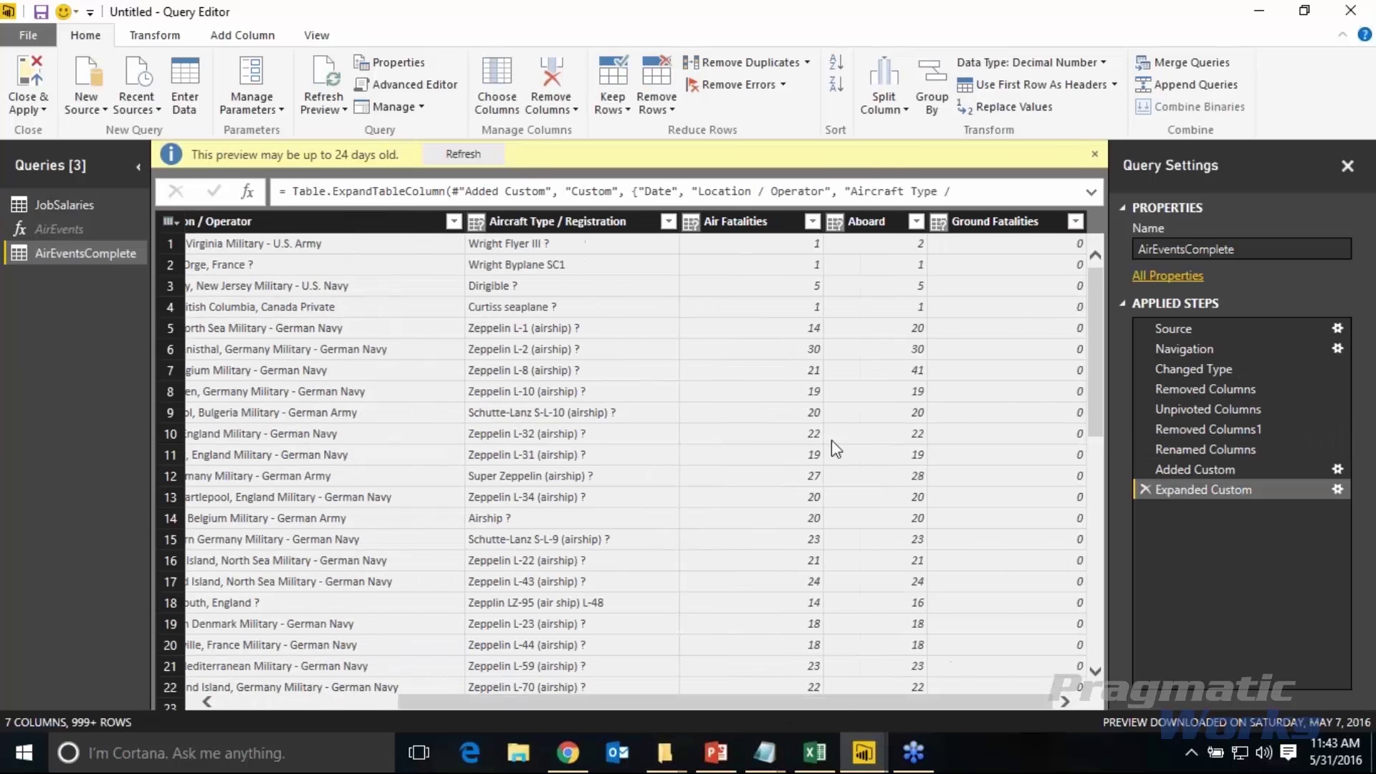
click(447, 158)
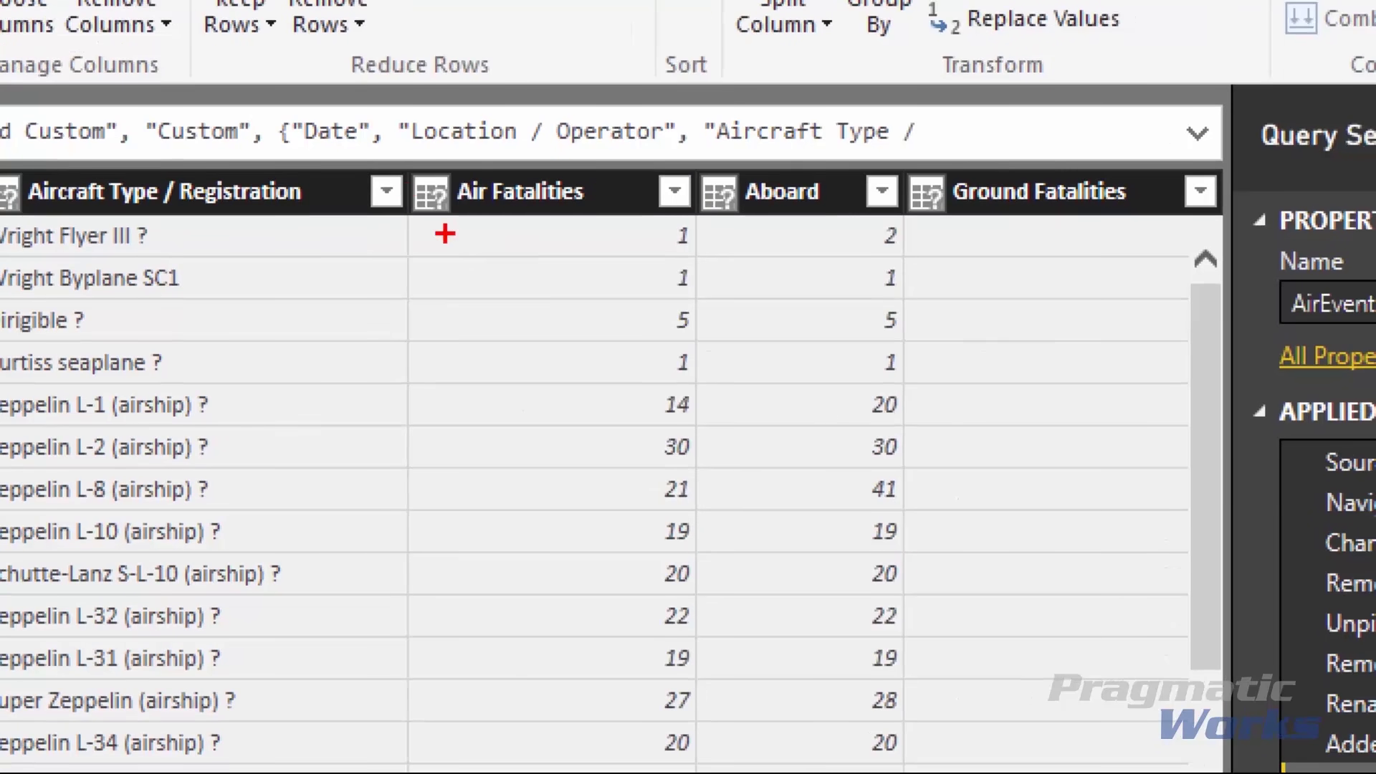
drag(495, 245, 569, 286)
drag(745, 208, 815, 243)
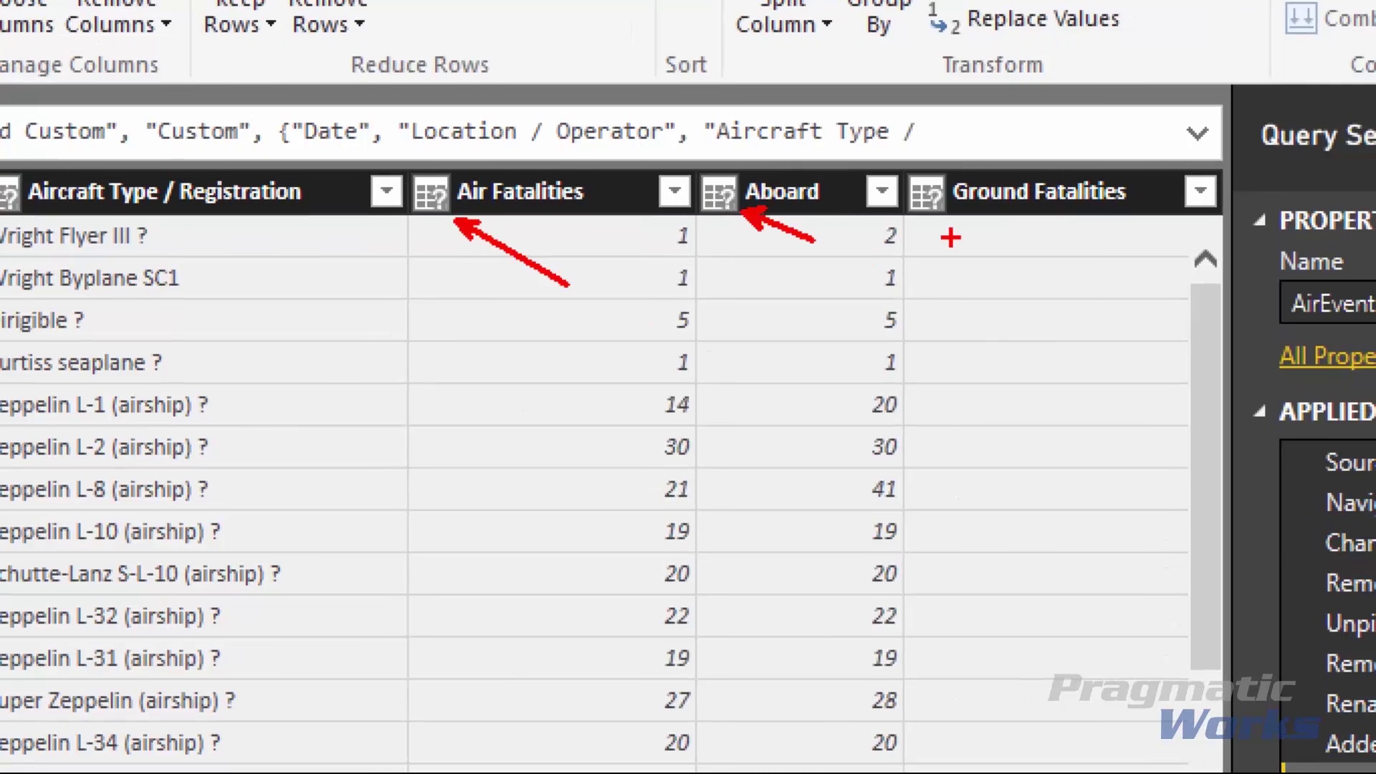
drag(953, 223, 1025, 252)
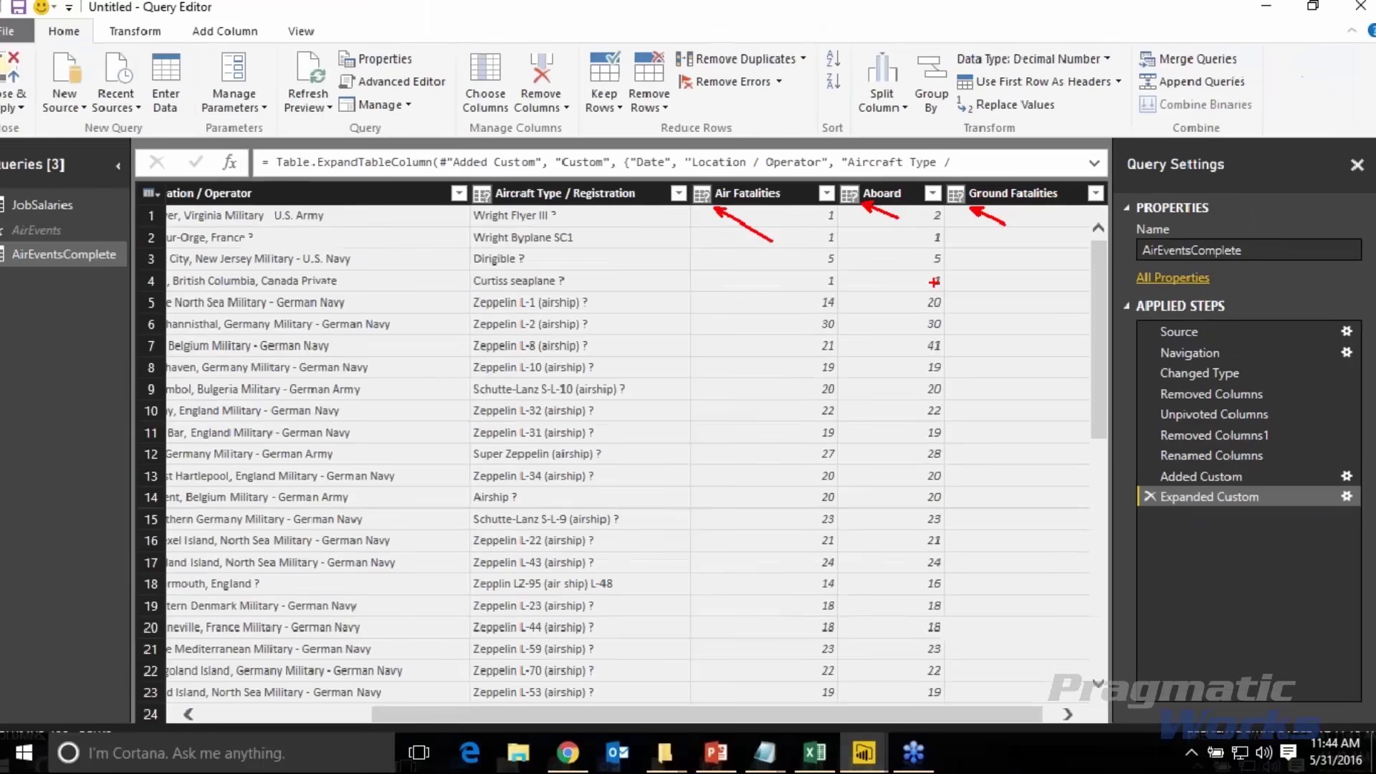
- Set the data type of the Air Fatalities, Aboard and Ground Fatalities columns to Whole Number and apply the changes to the report
click(575, 195)
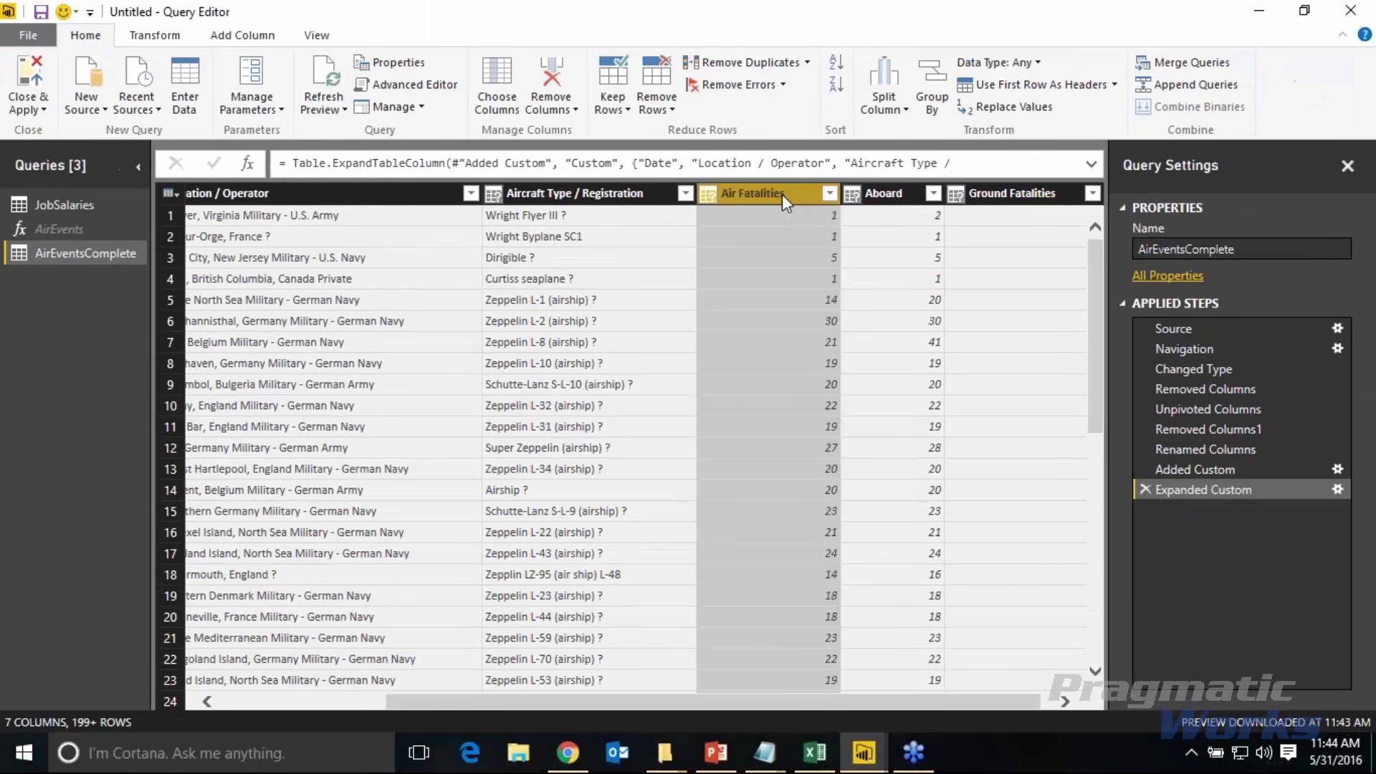
shift+click(1000, 194)
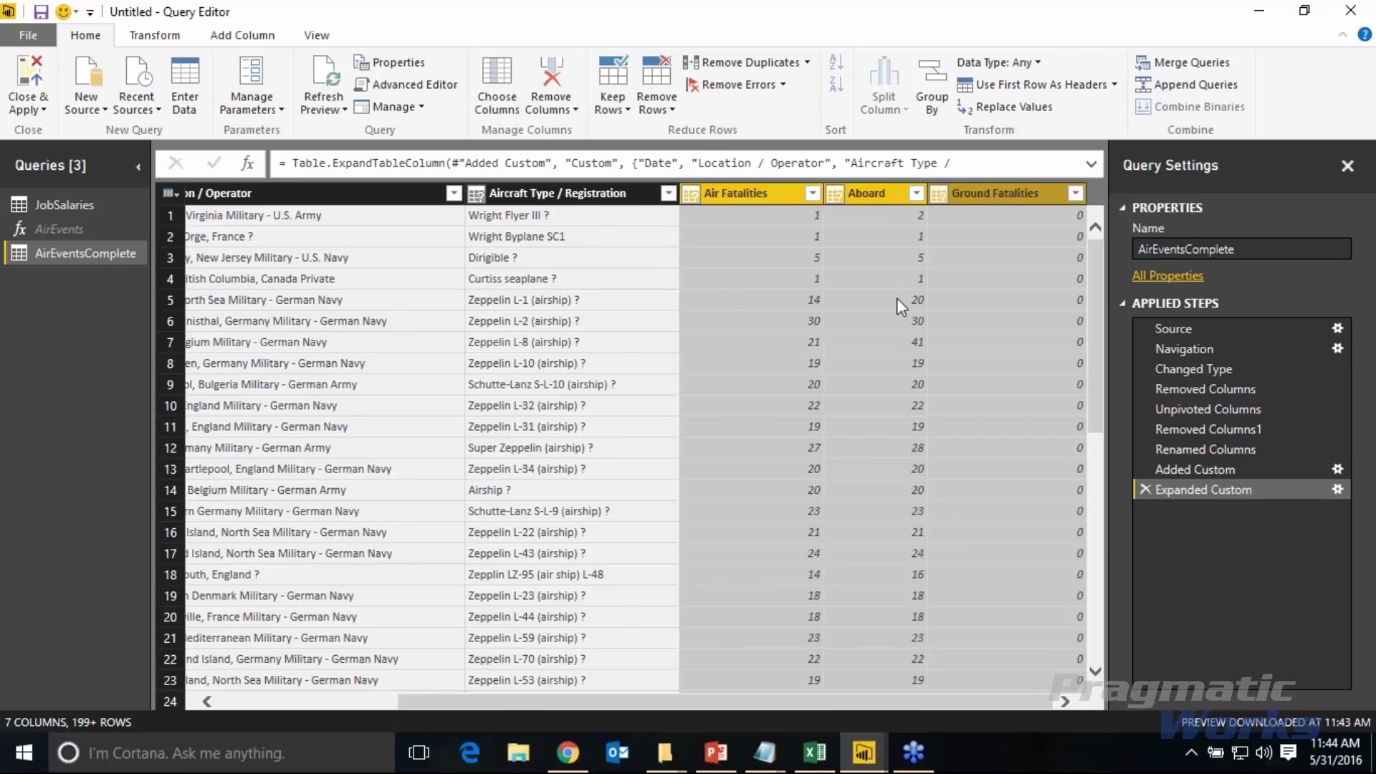
click(1035, 64)
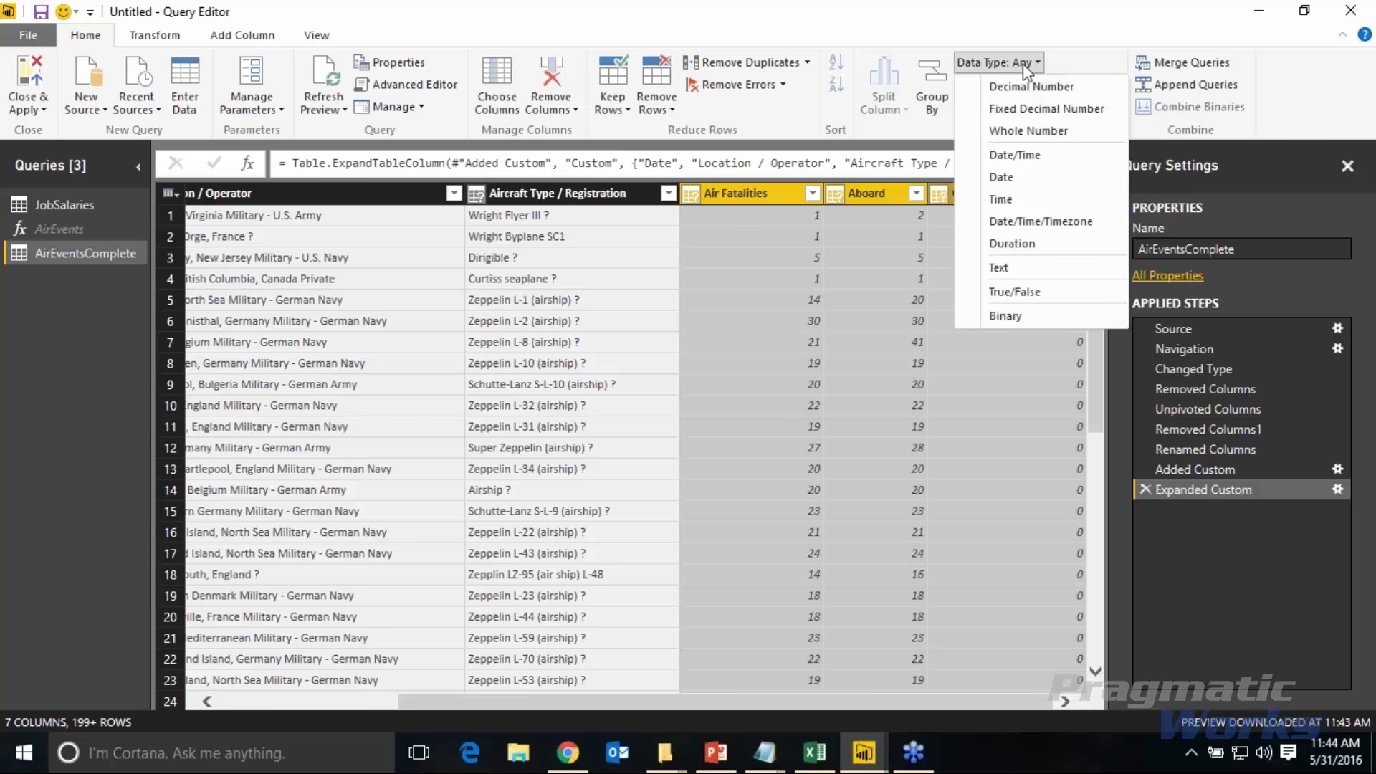
click(1037, 133)
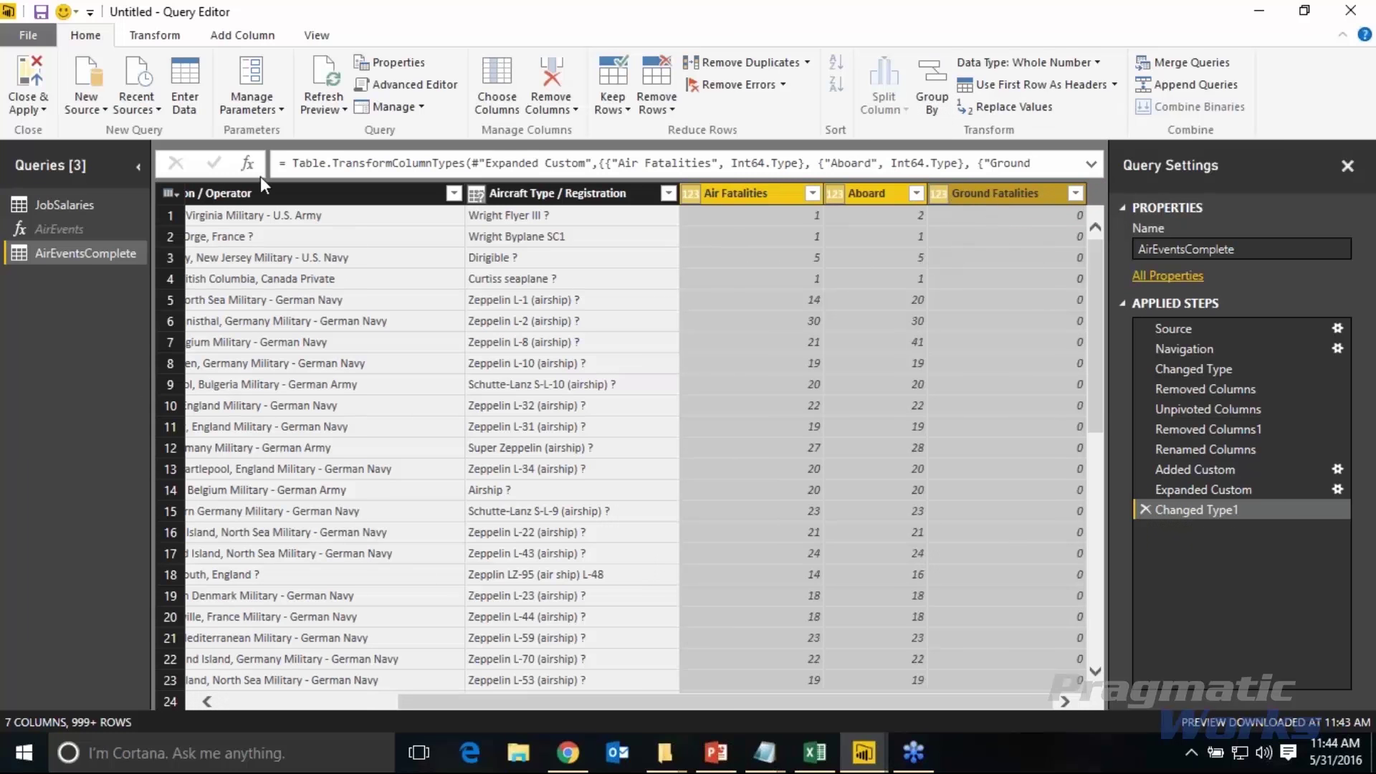
click(32, 81)
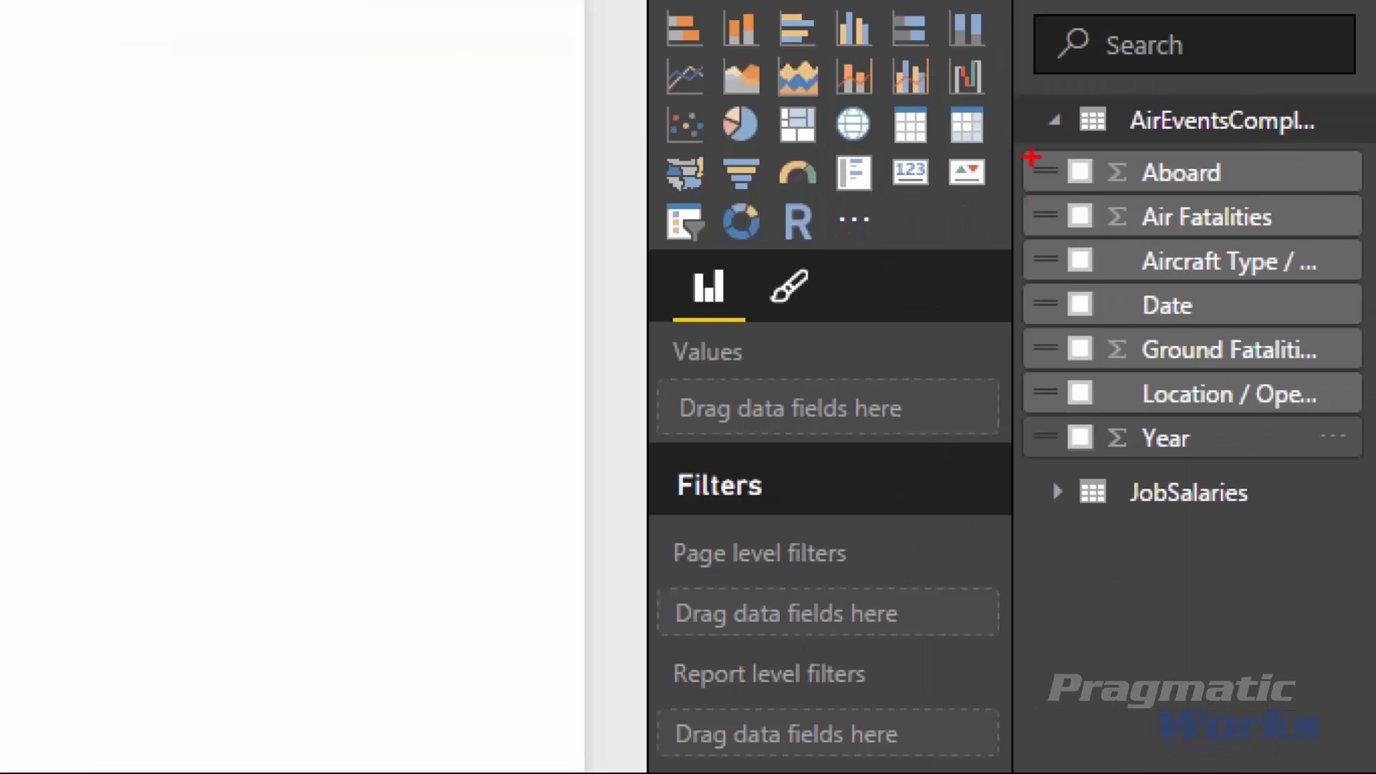
drag(969, 195, 1032, 177)
drag(982, 223, 1027, 220)
drag(992, 377, 1034, 357)
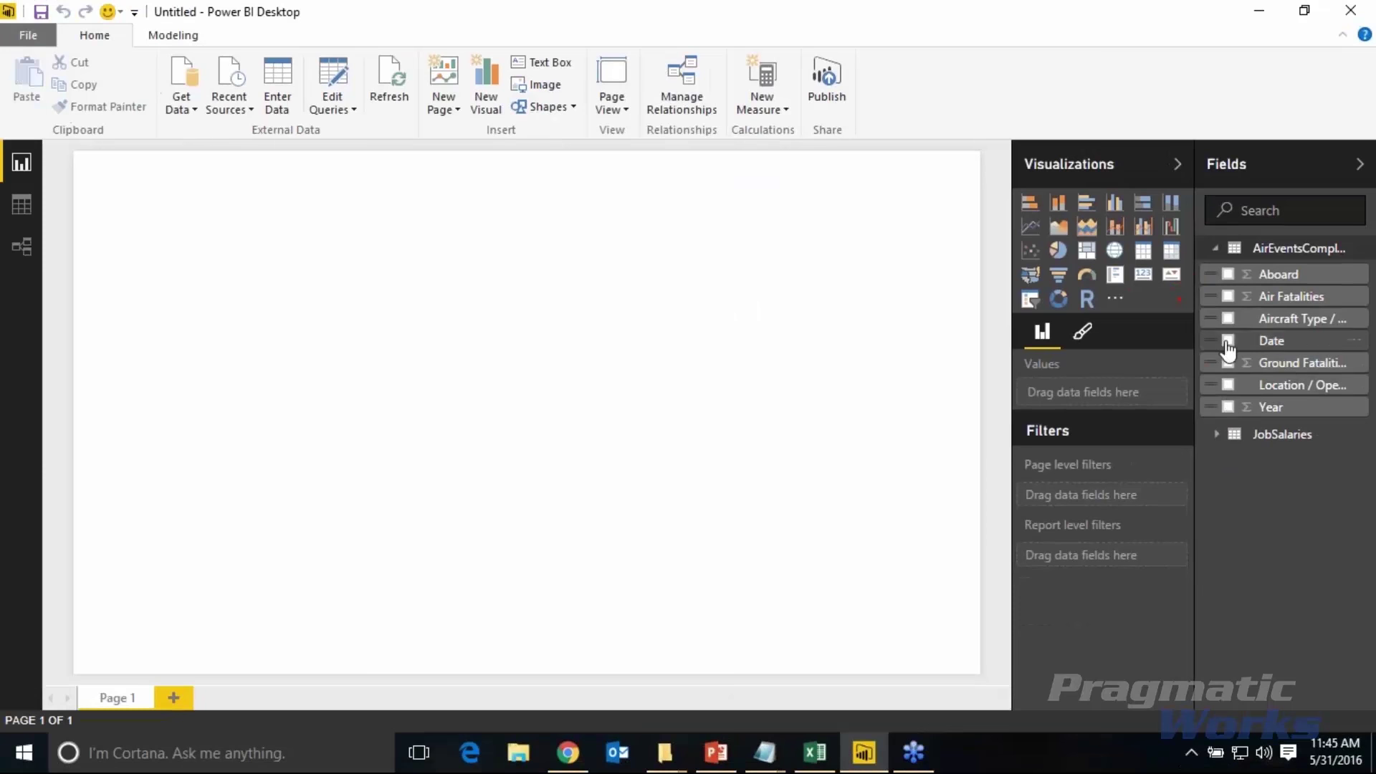
- Create a column chart of Aboard, Air Fatalities and Ground Fatalities and enlarge it across most of the report page
click(1228, 275)
click(1227, 296)
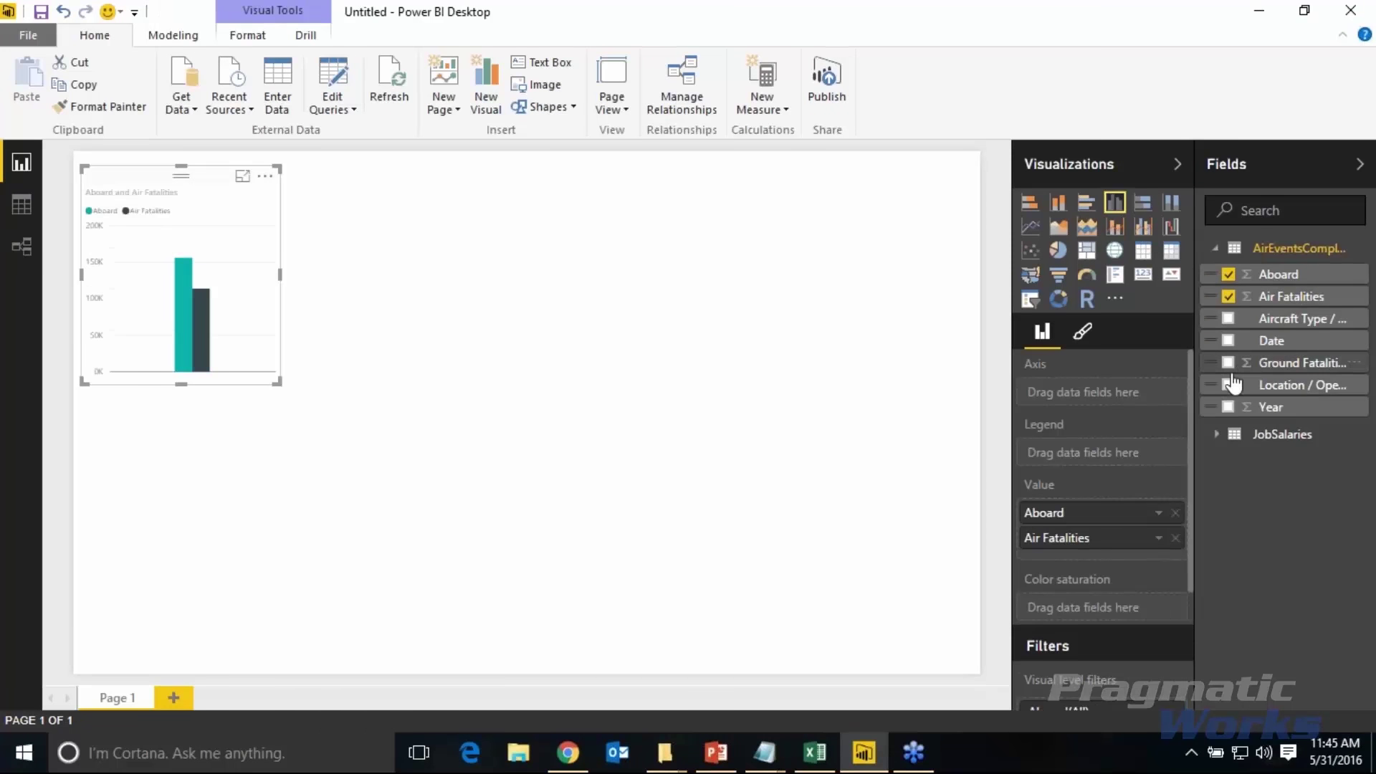
click(1228, 363)
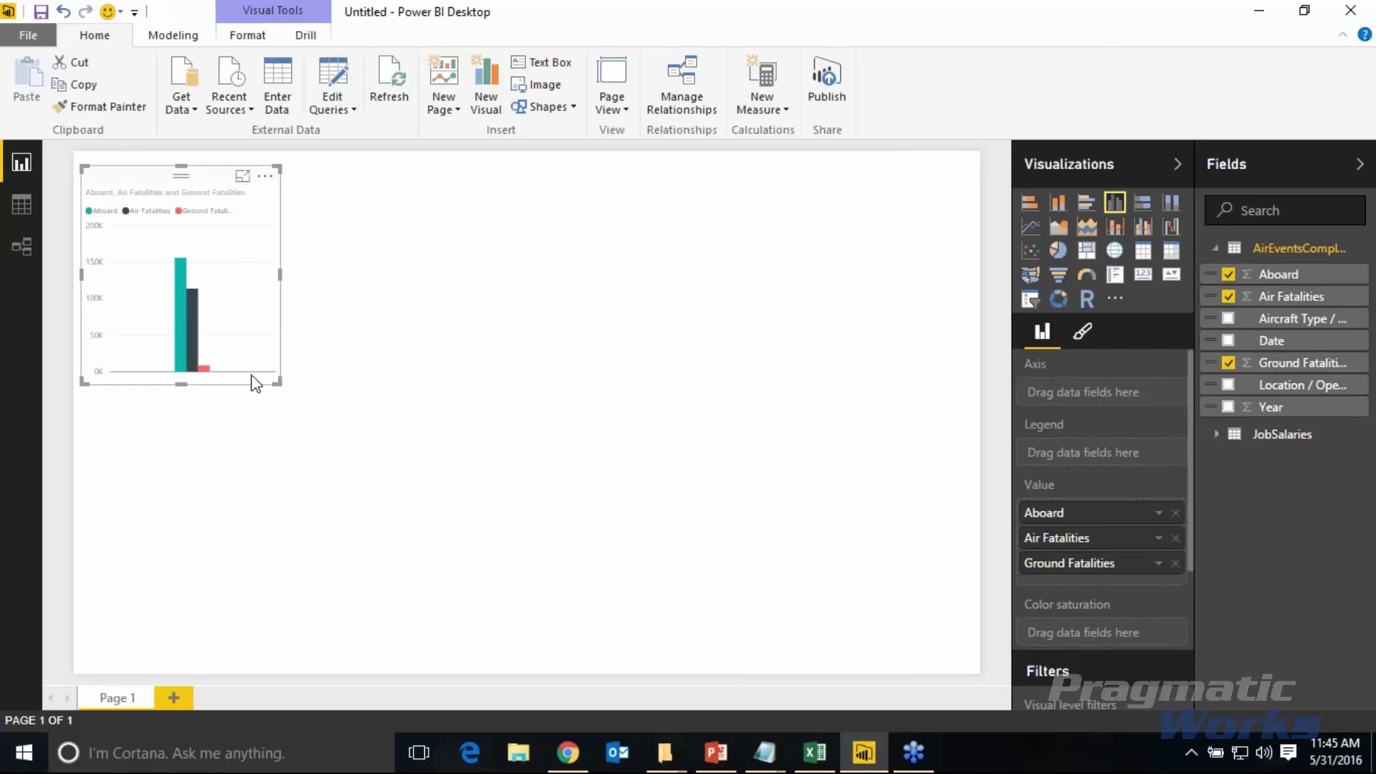
drag(277, 382, 1052, 617)
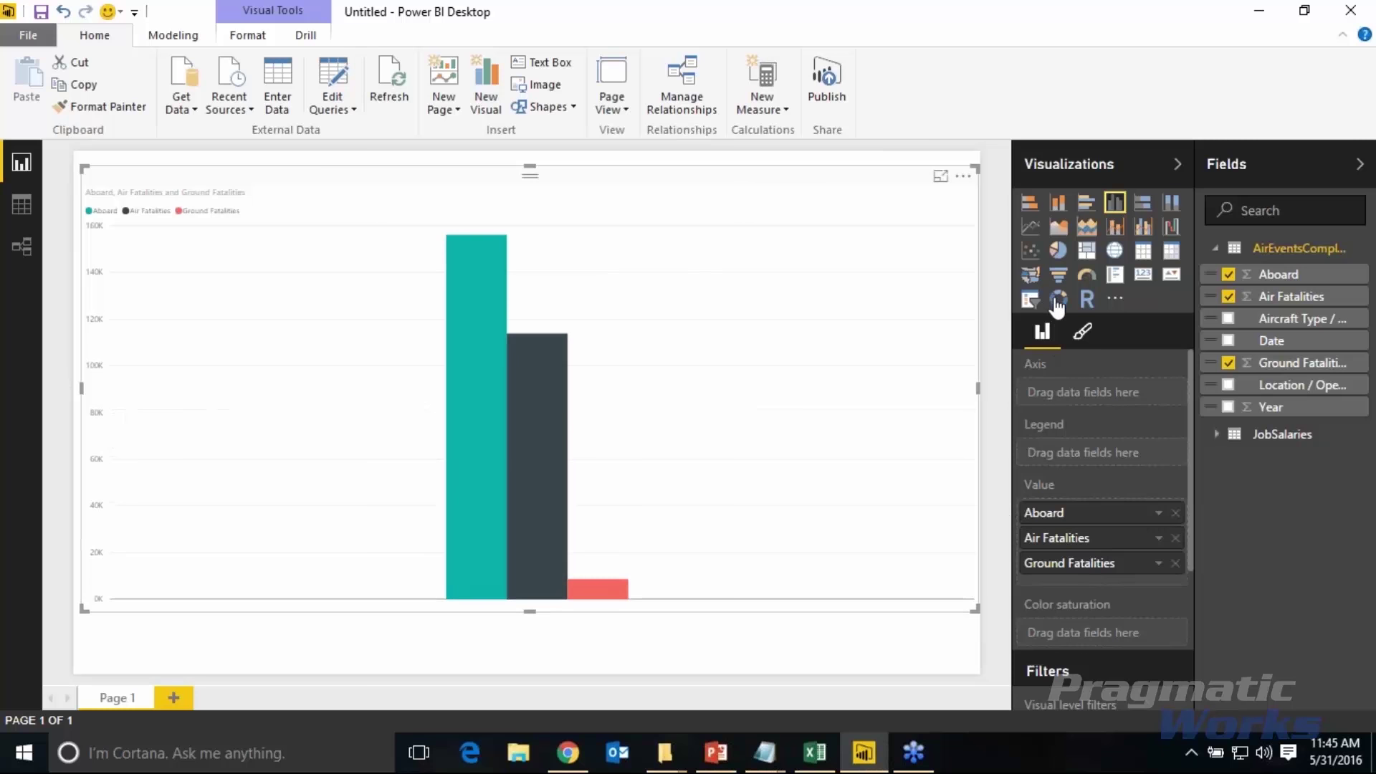
- Convert the chart to a line chart and use Year as its axis
click(1031, 230)
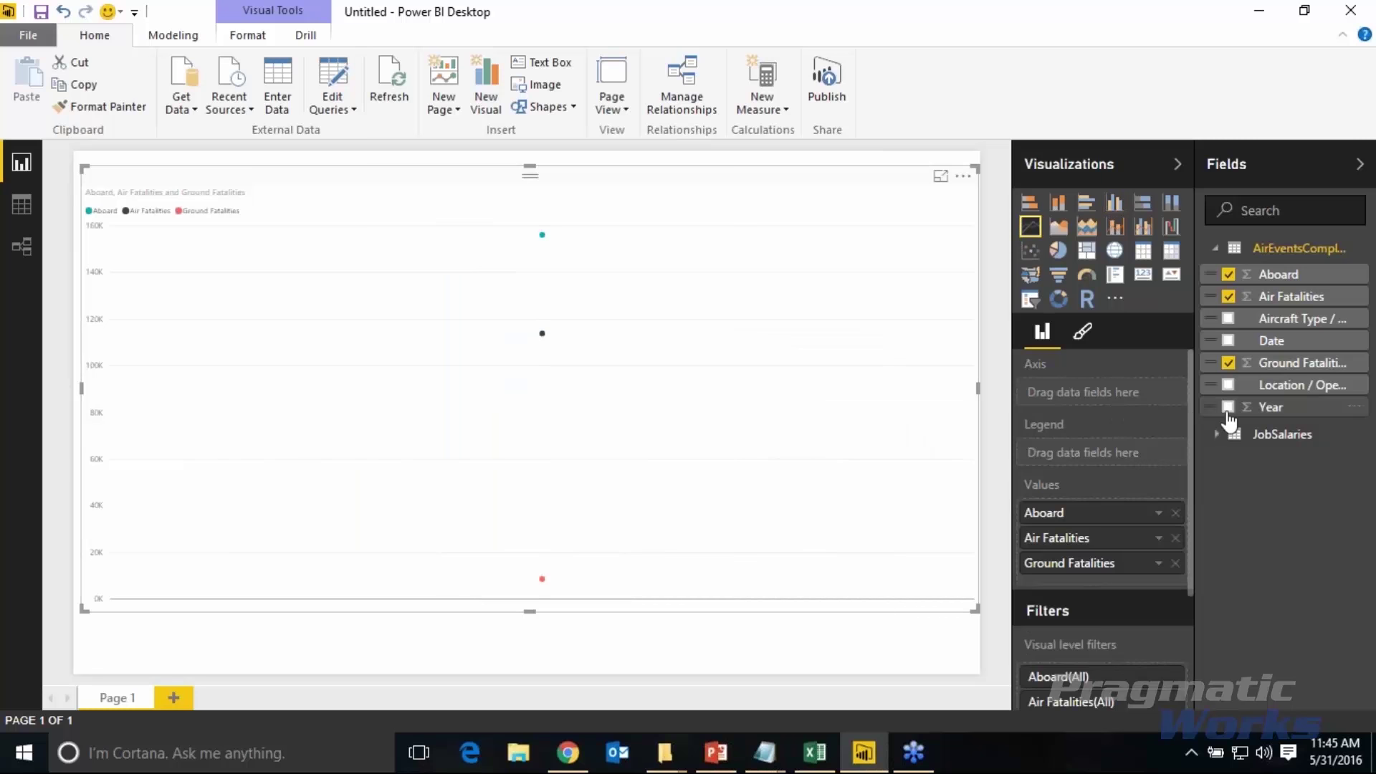
click(1272, 413)
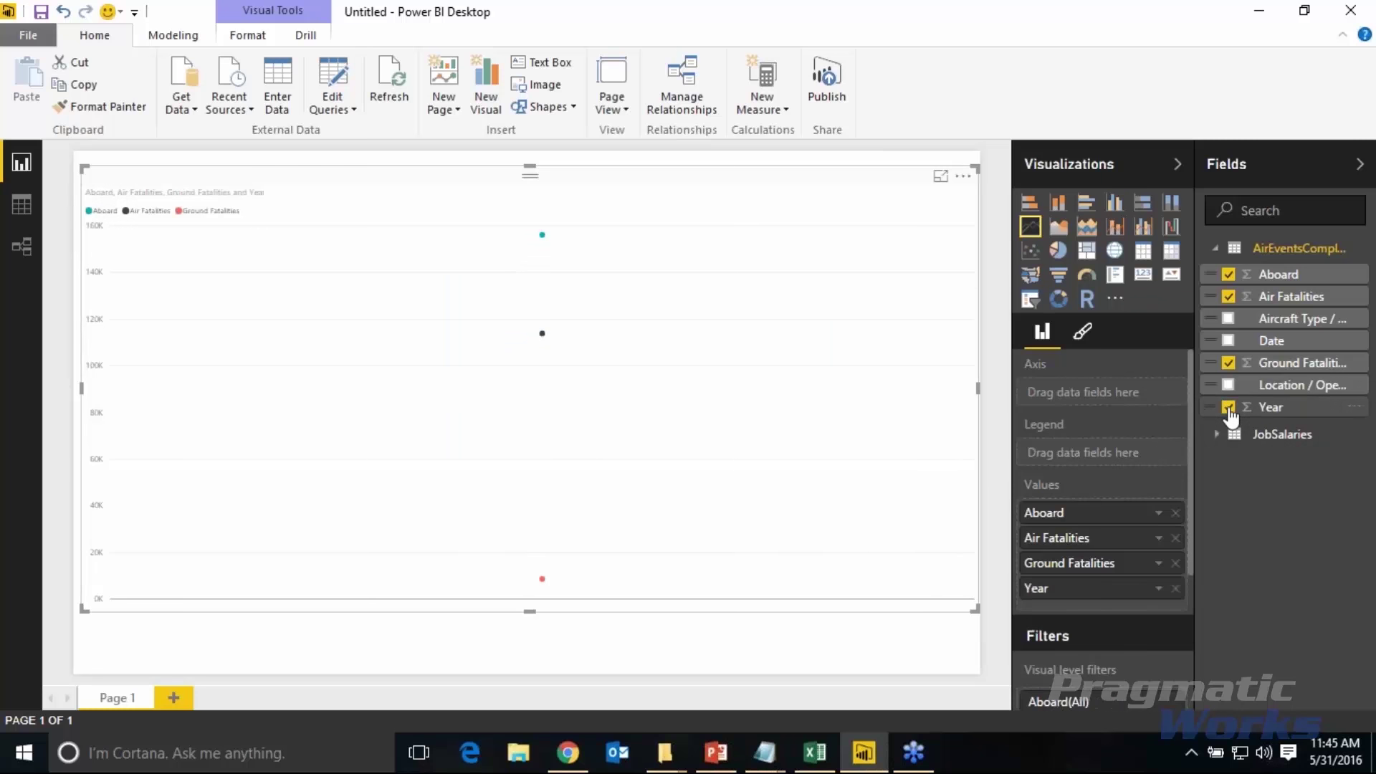
drag(1100, 593, 1104, 394)
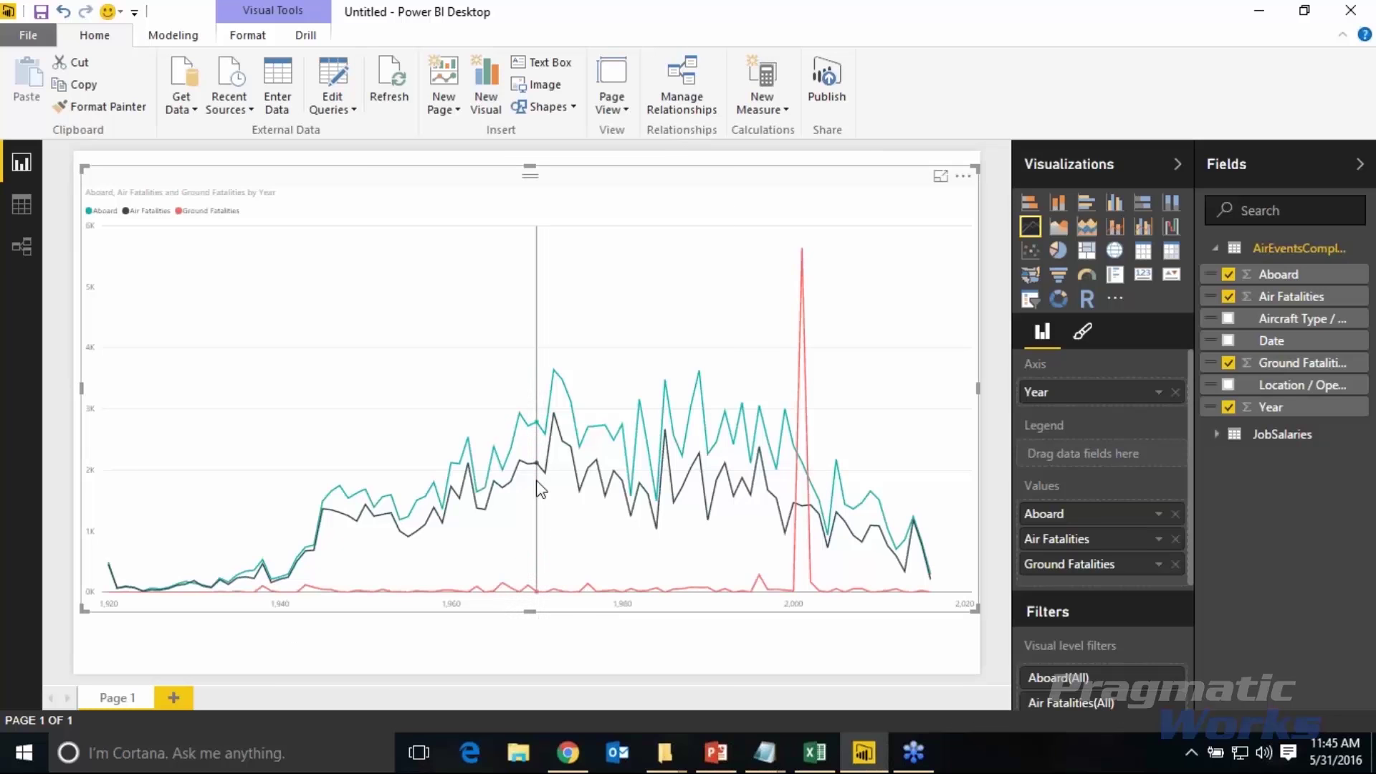
mouse_move(557, 384)
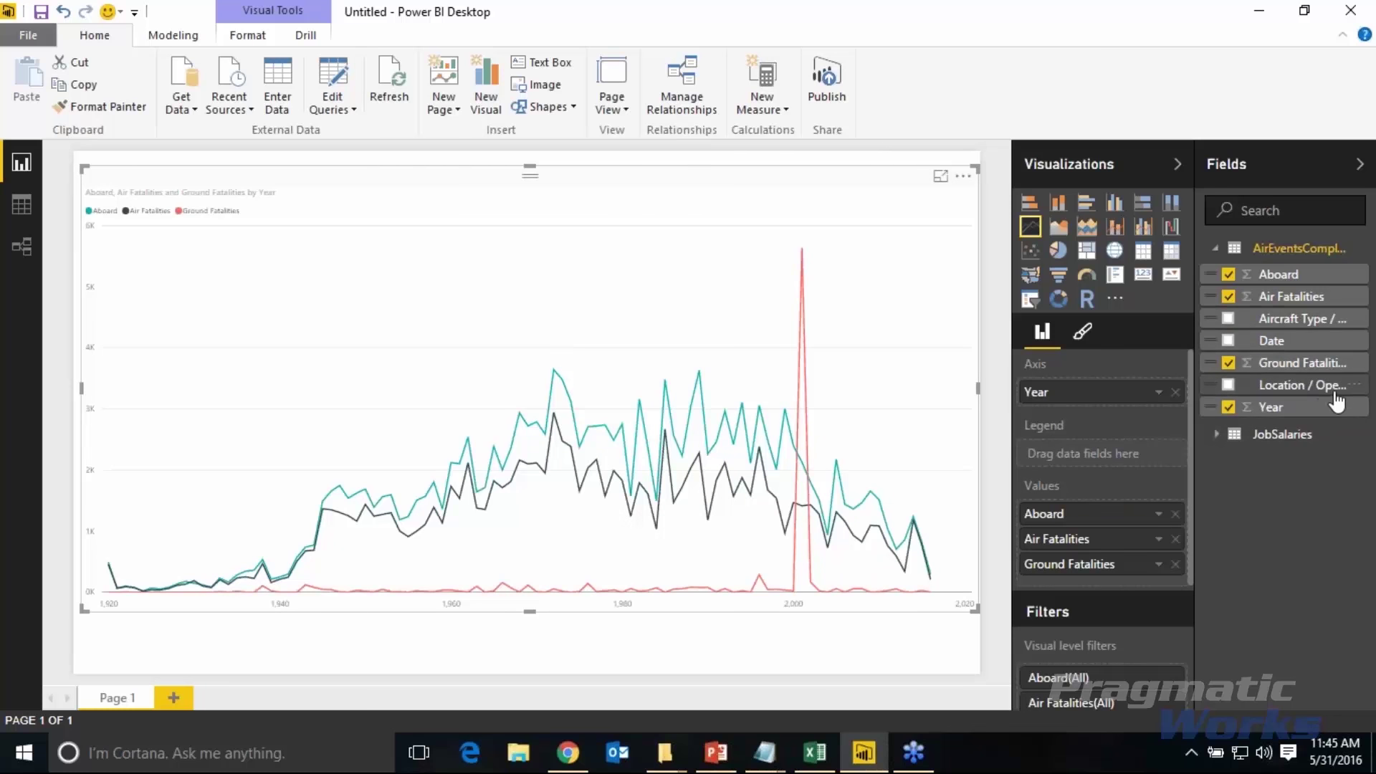
- Add the count of Location / Operator to the line chart's values and remove Air Fatalities, Ground Fatalities and Aboard
drag(1333, 397, 1158, 520)
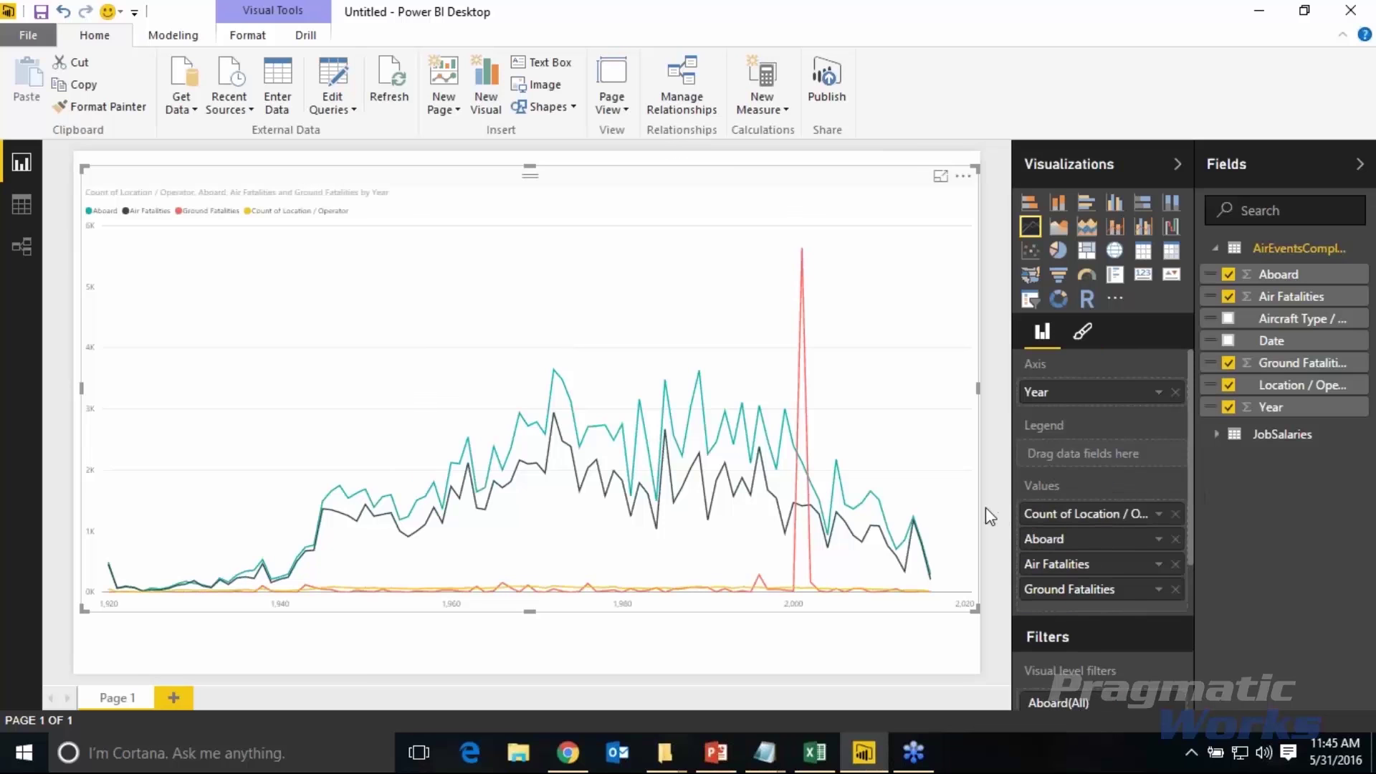
mouse_move(561, 543)
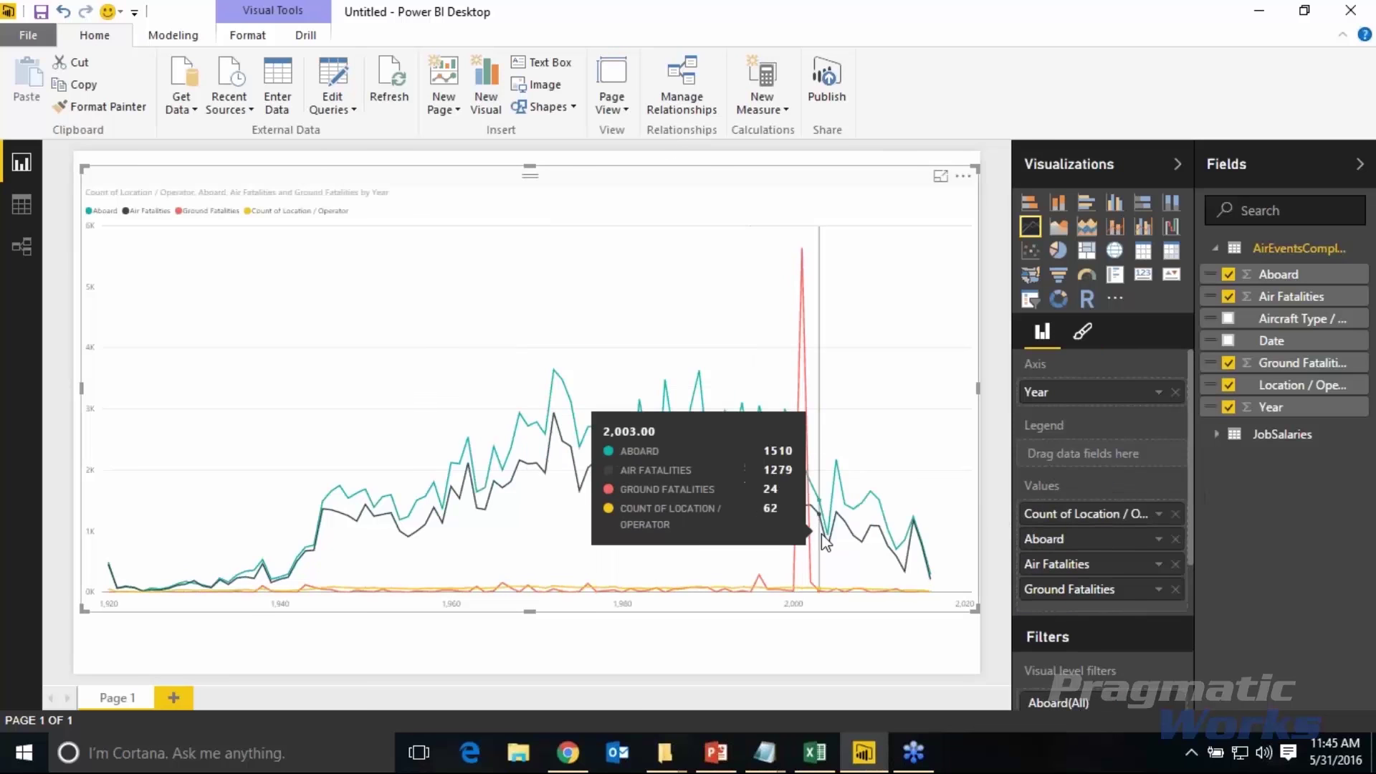
click(1175, 565)
click(1175, 565)
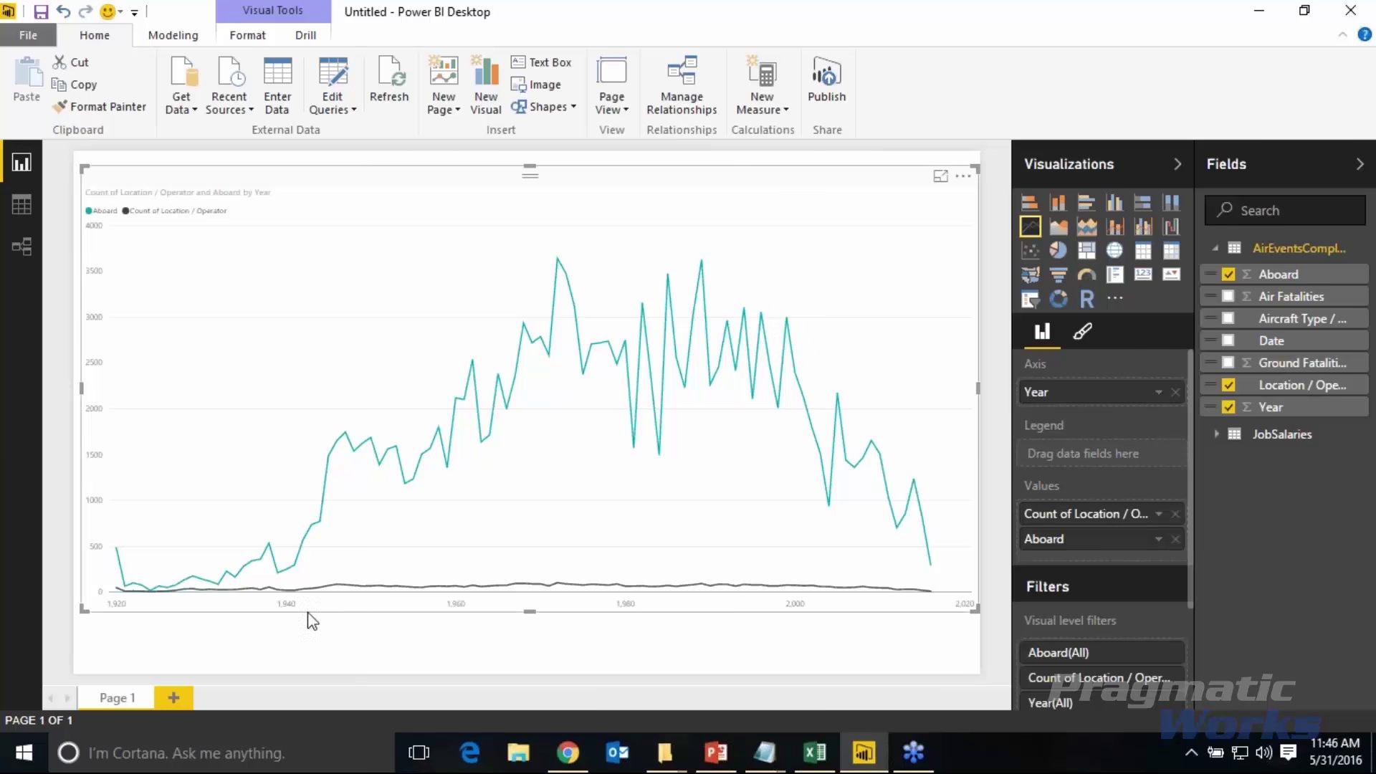
click(1176, 539)
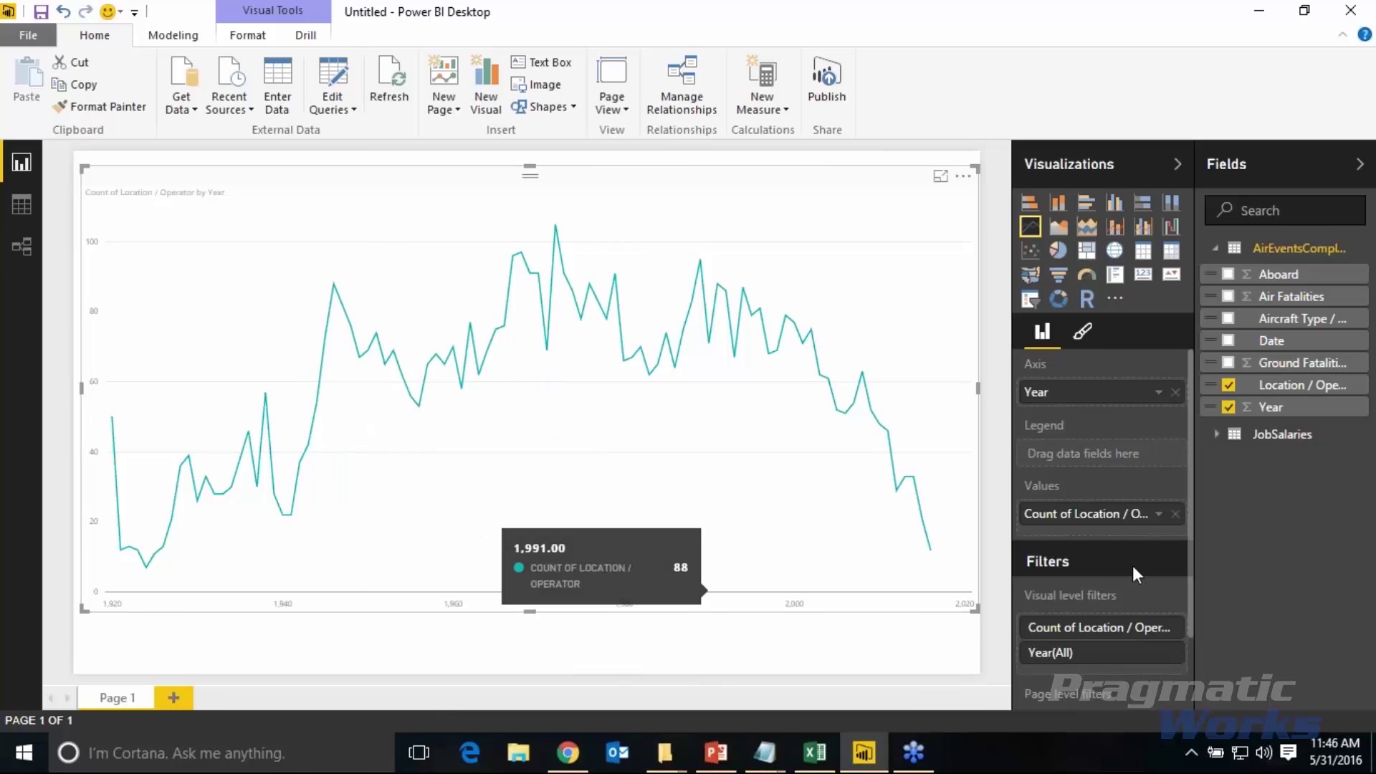
- Replace the Location / Operator count in the line chart with Aboard, Air Fatalities and Ground Fatalities, and deselect the chart
click(1175, 514)
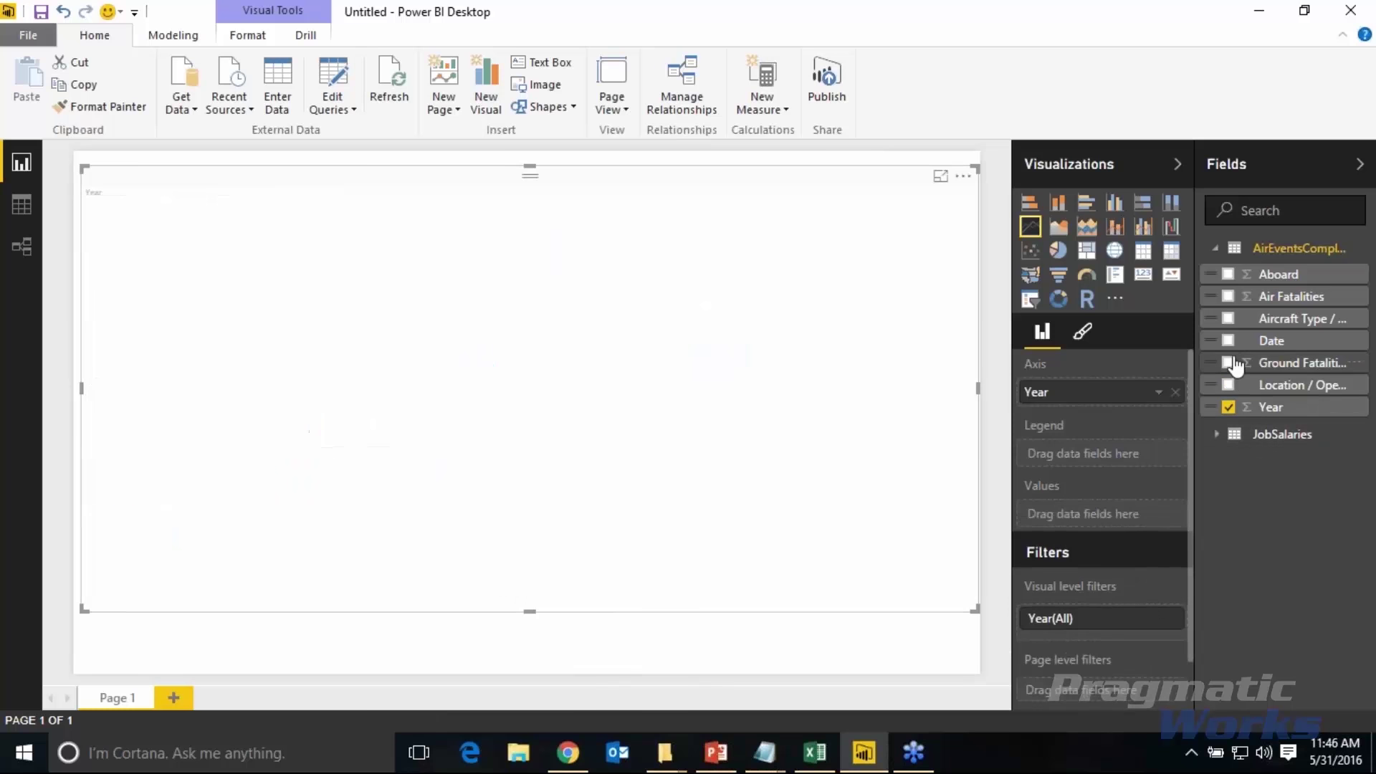
click(1226, 275)
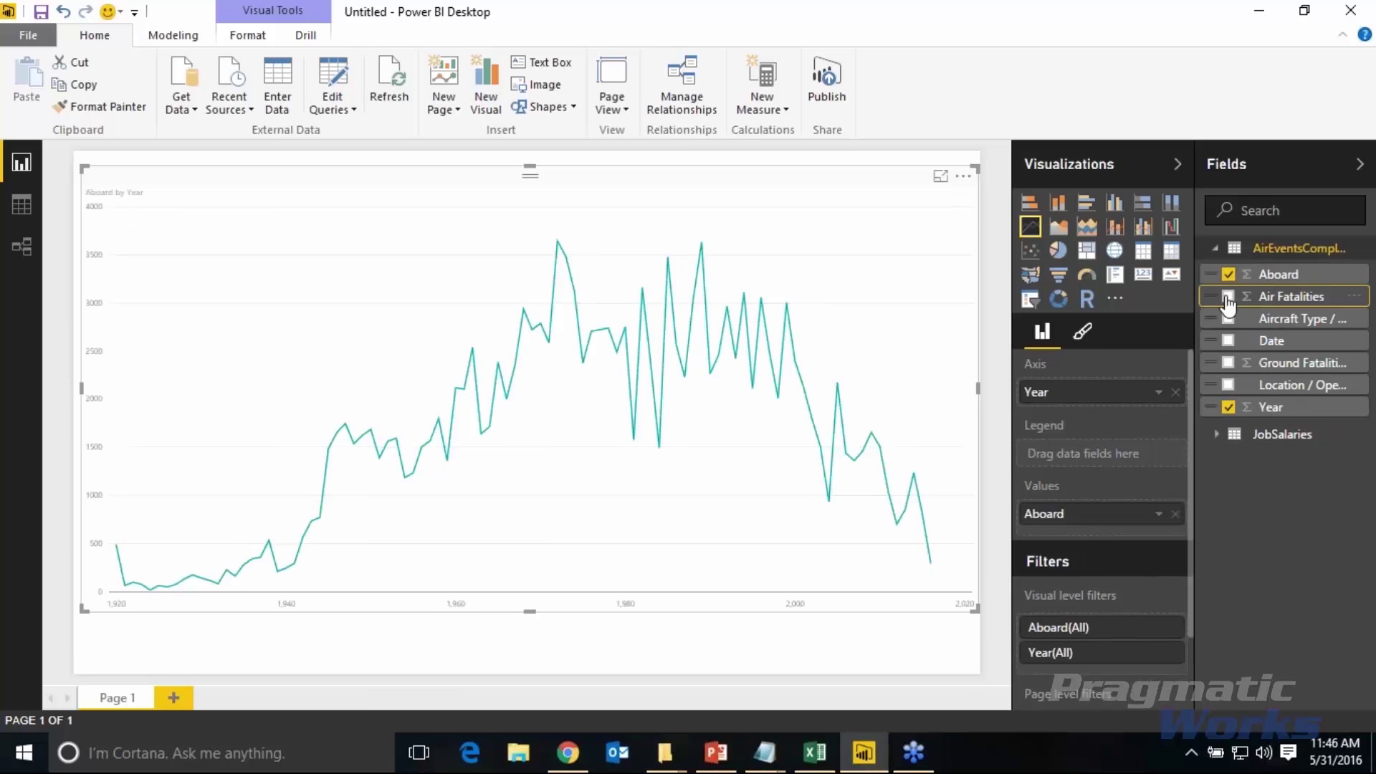
click(1228, 296)
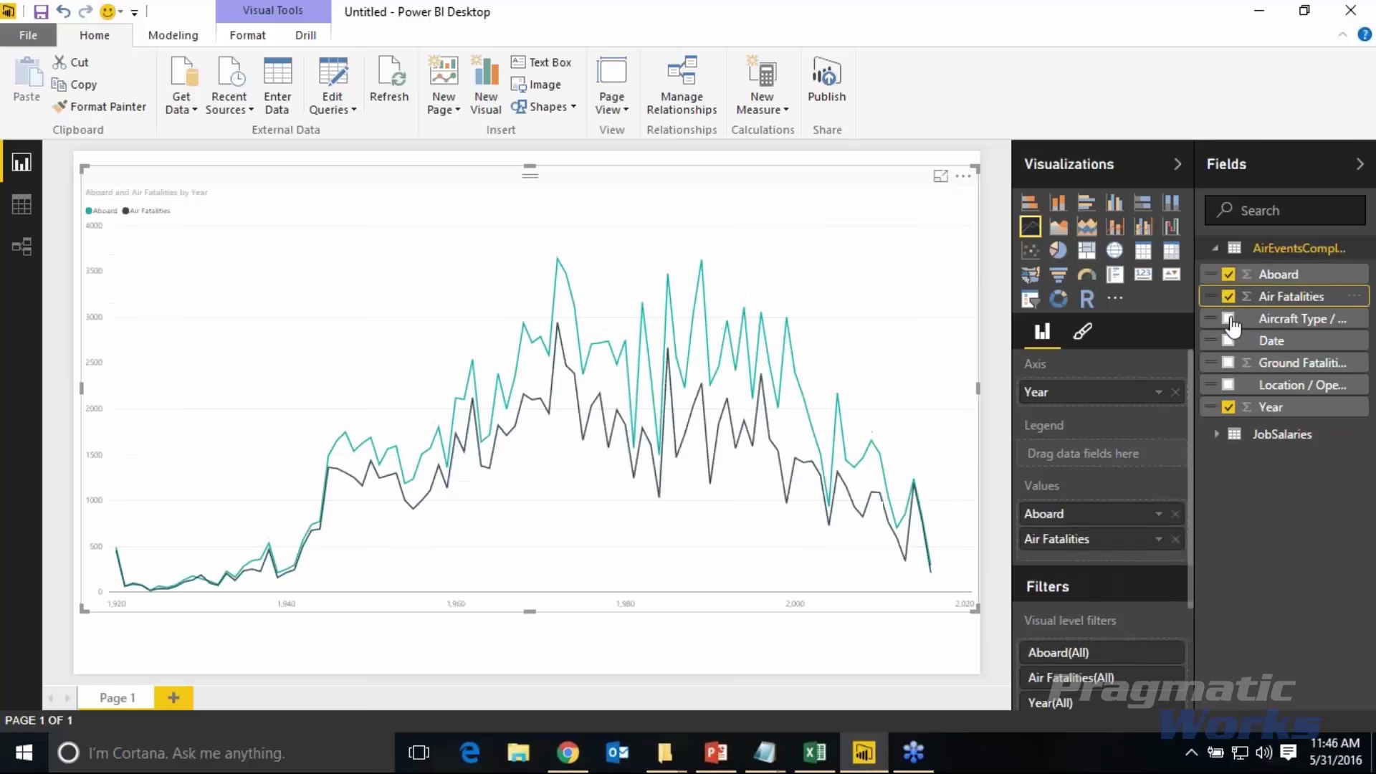
click(1228, 363)
mouse_move(808, 264)
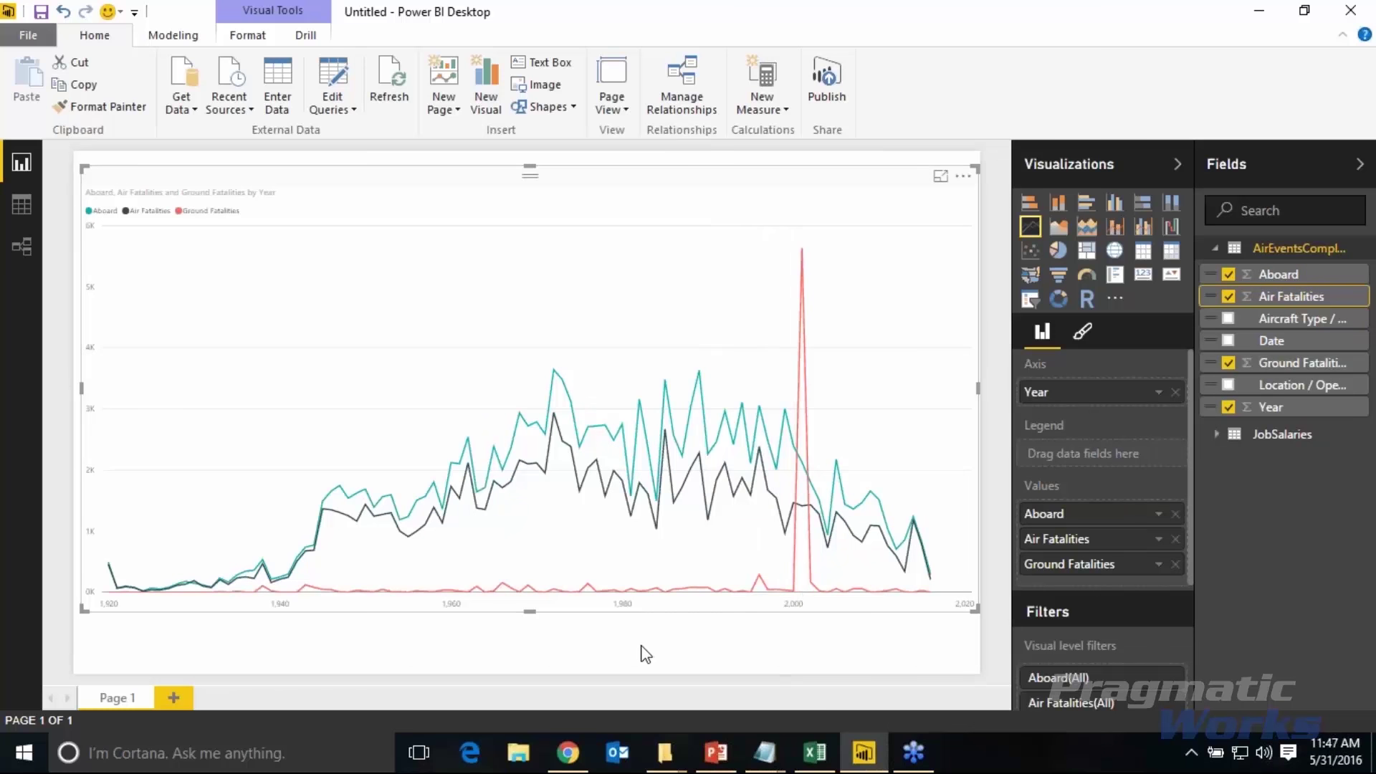
click(593, 654)
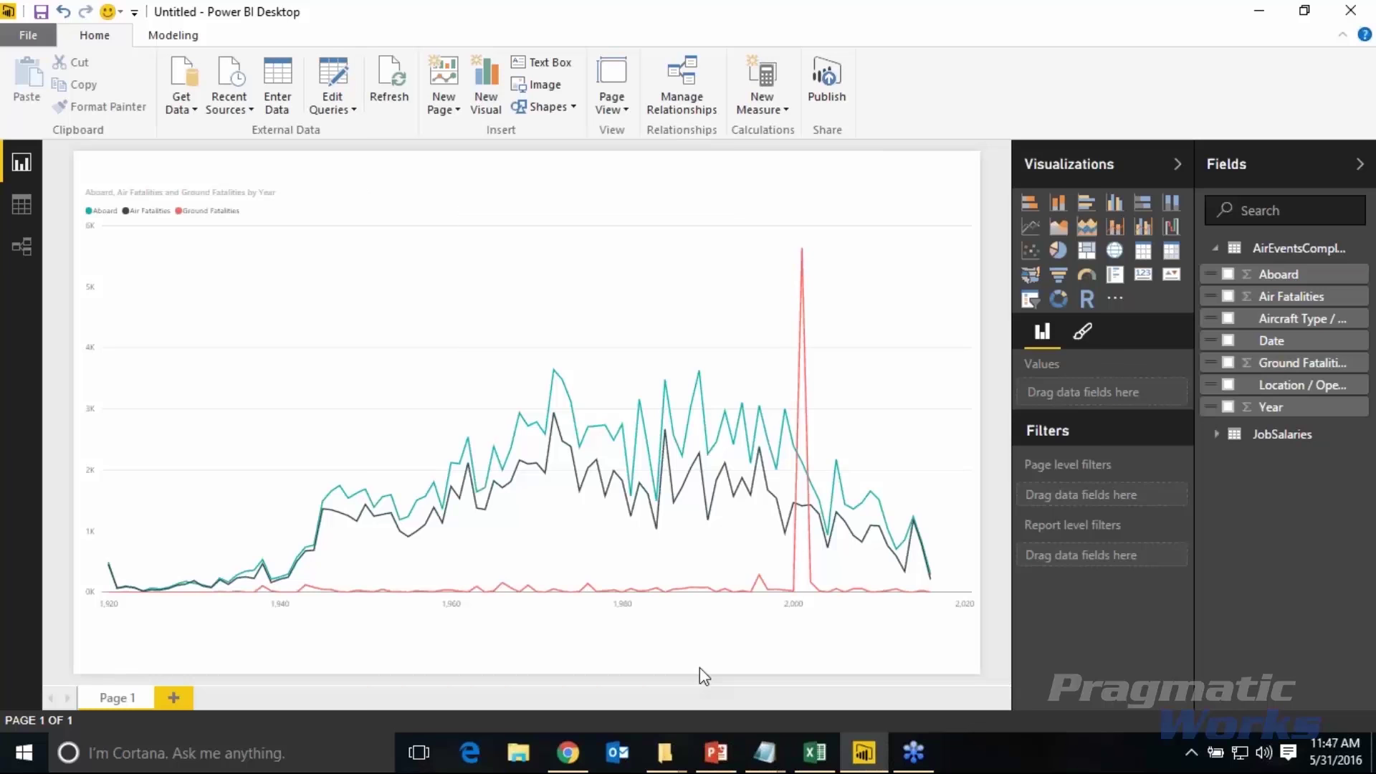
- Switch to Chrome and look through the article "Creating a Date Dimension with Power Query", including its M script for the date table
key(alt+Tab)
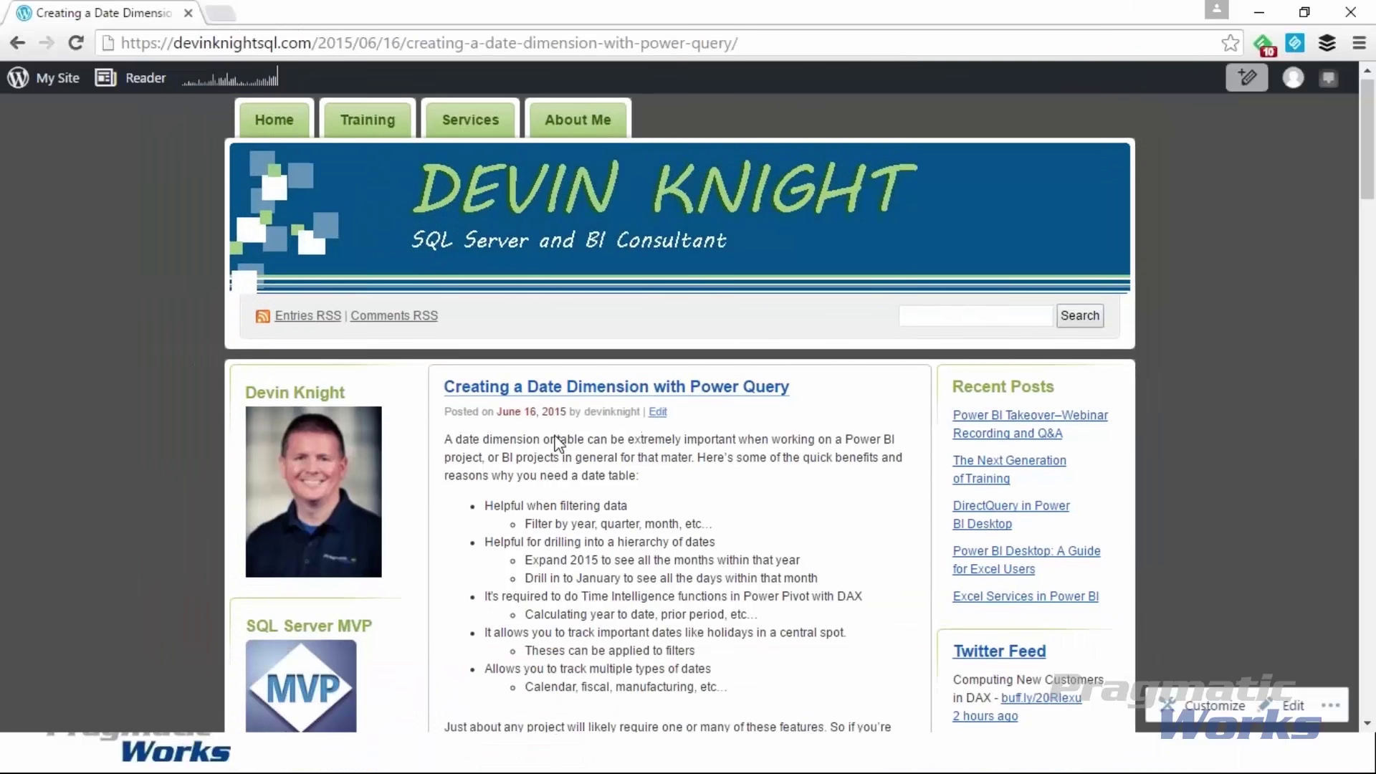
scroll(710, 466, down, 2)
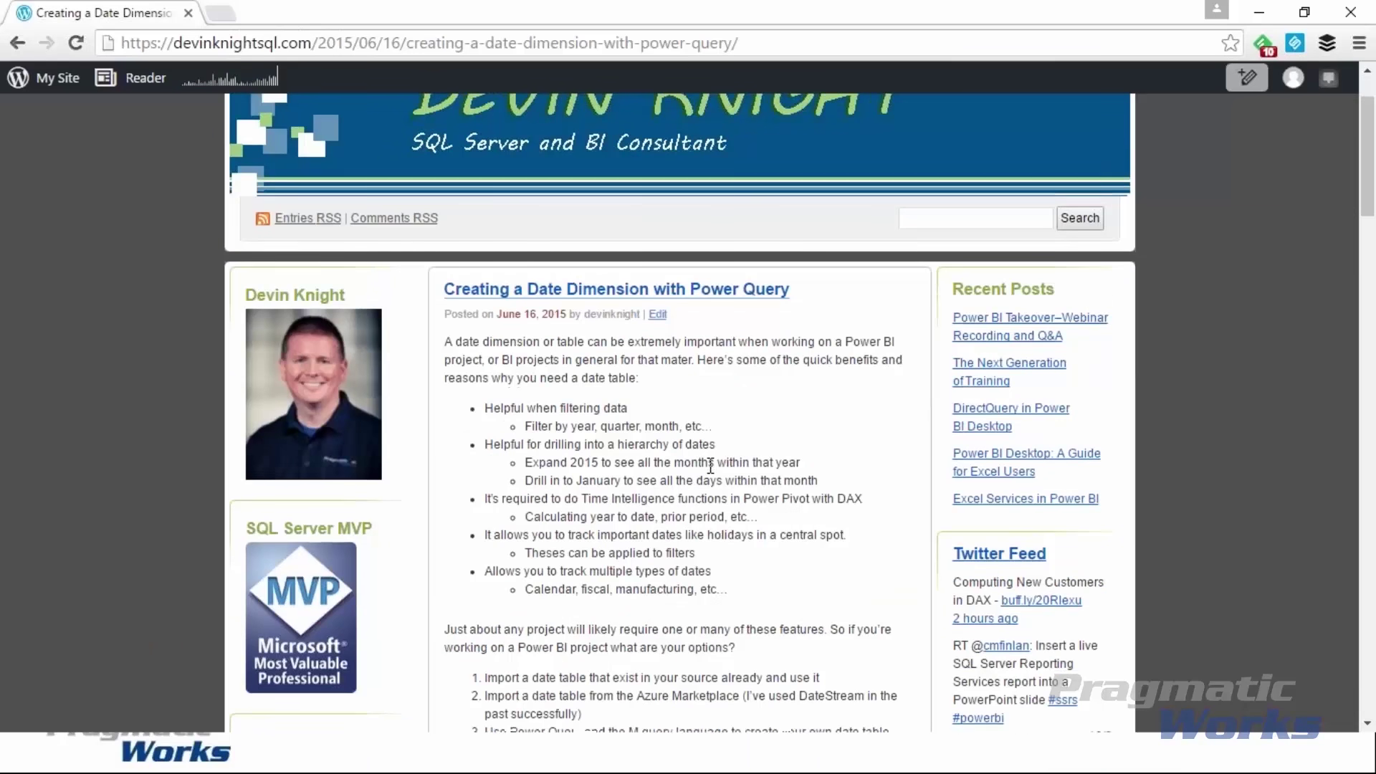
scroll(674, 444, down, 2)
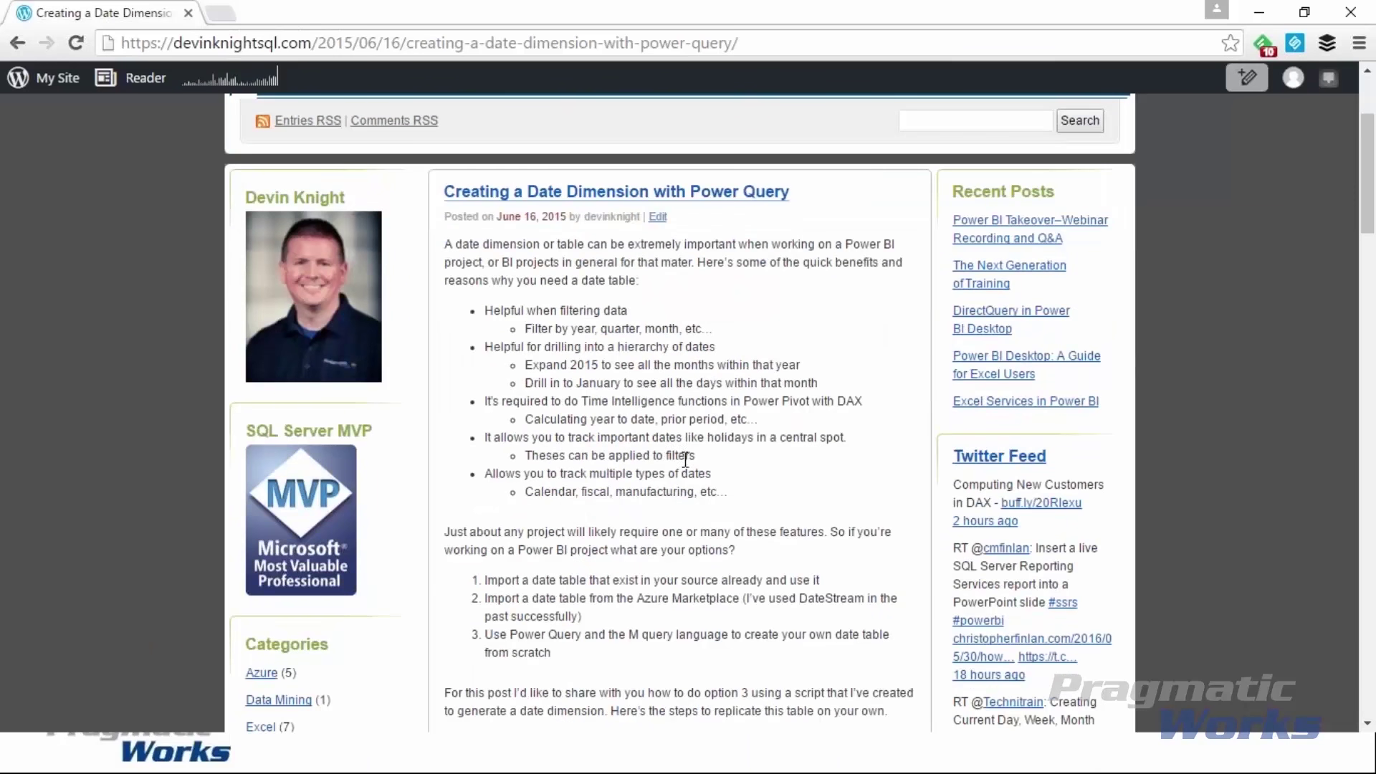
scroll(674, 458, down, 6)
scroll(673, 430, down, 20)
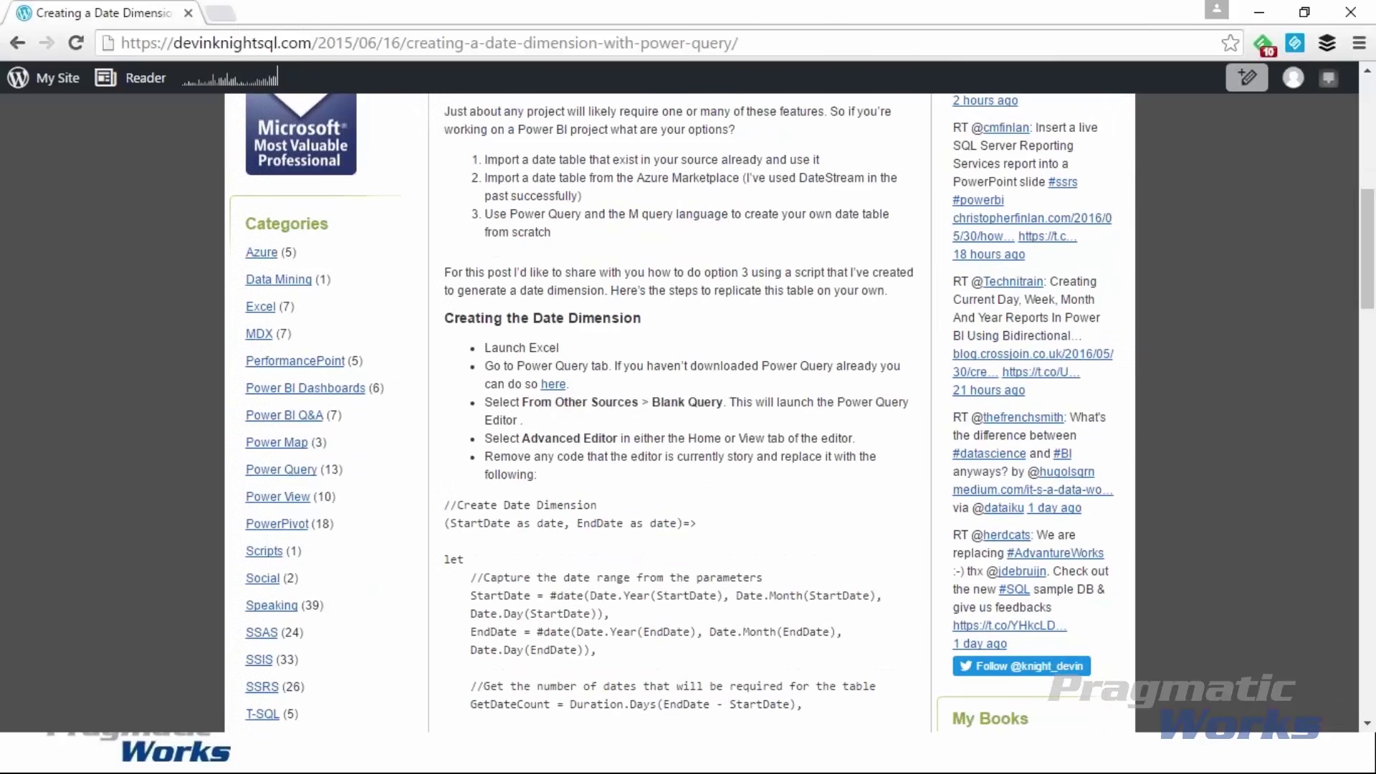
scroll(548, 401, up, 2)
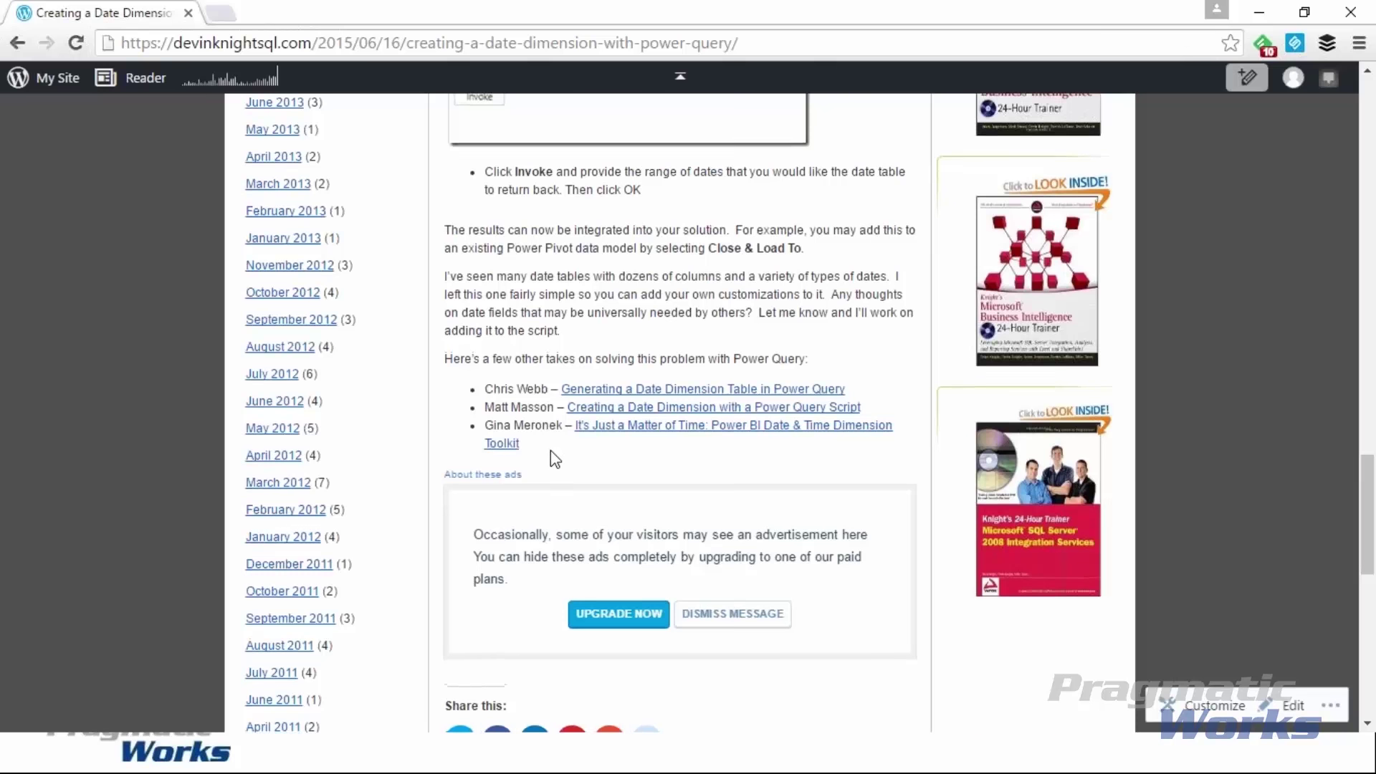
scroll(551, 450, up, 5)
scroll(512, 201, up, 5)
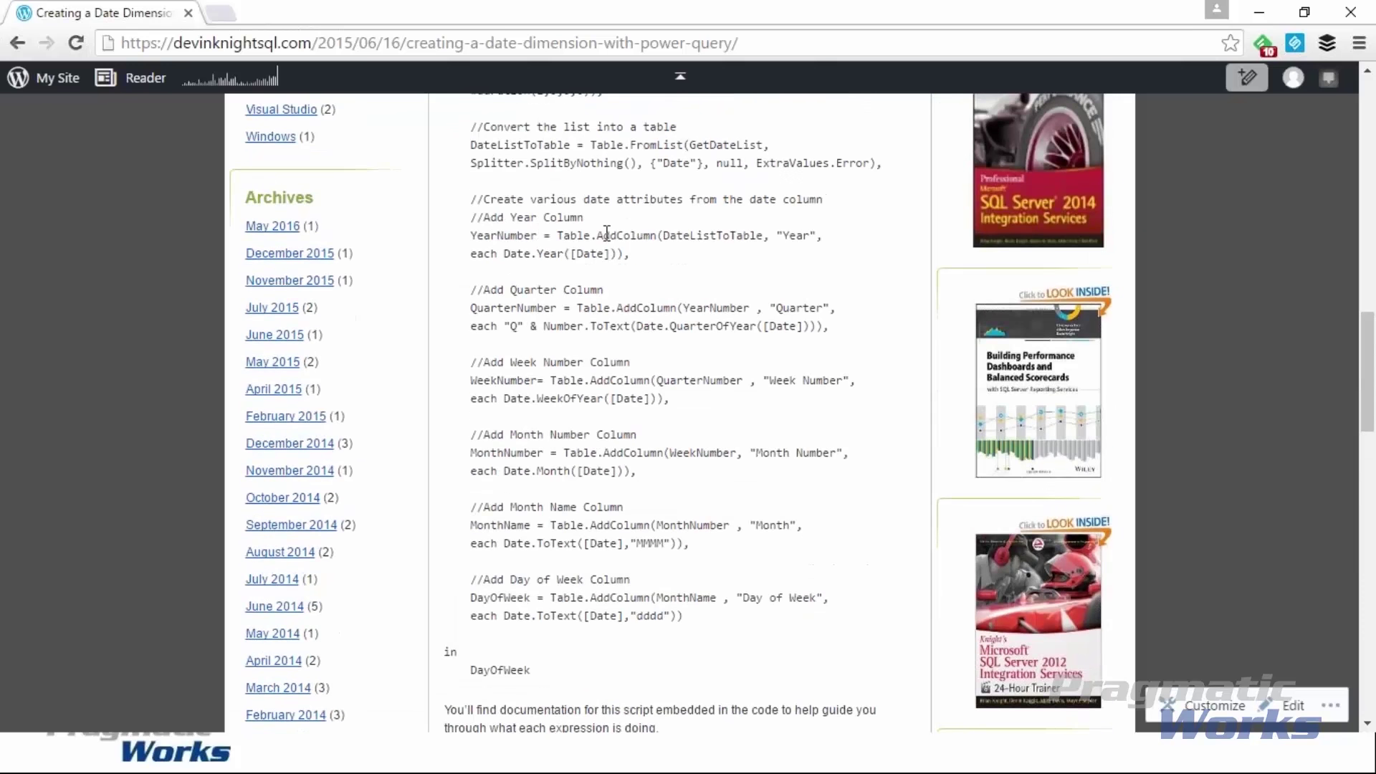
- Review the article's M script from the date attribute columns back up to the start of the script
drag(602, 224, 470, 200)
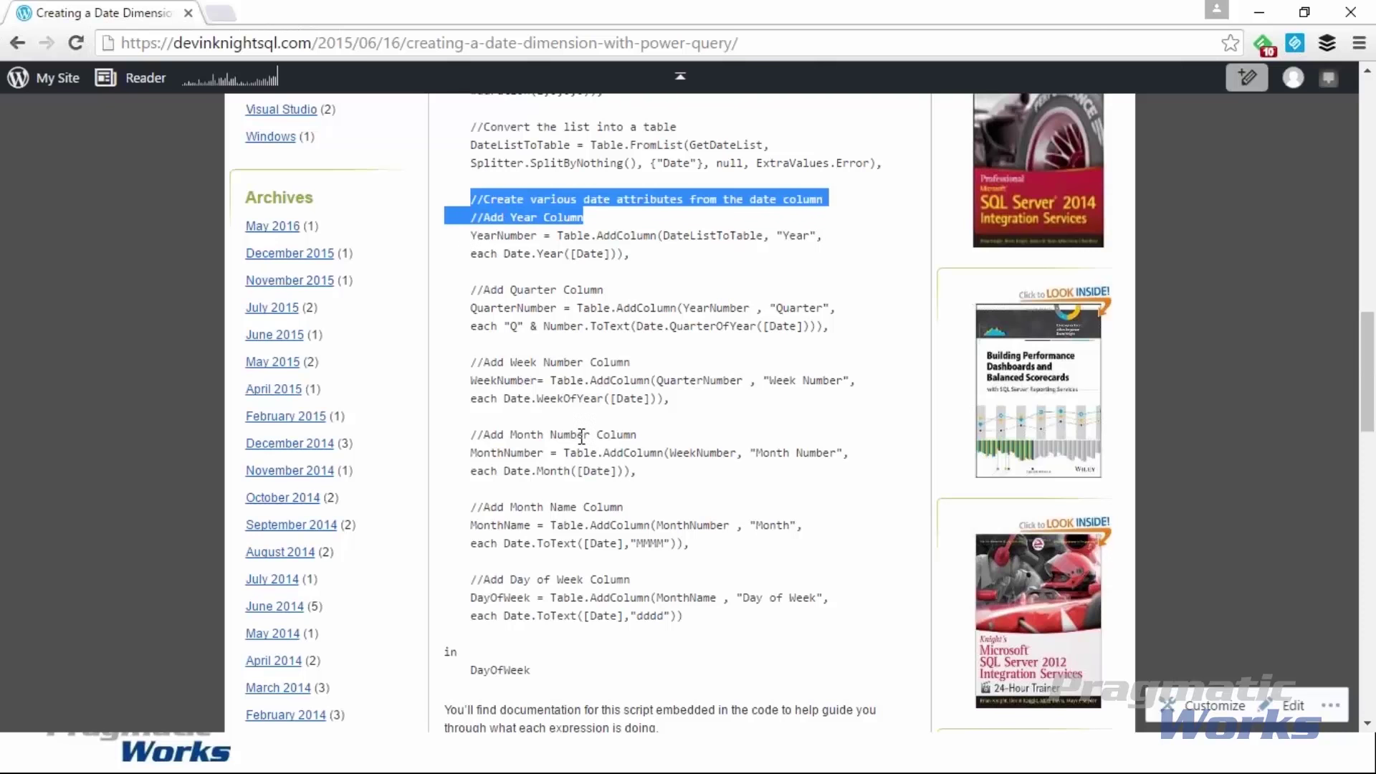
scroll(582, 435, up, 7)
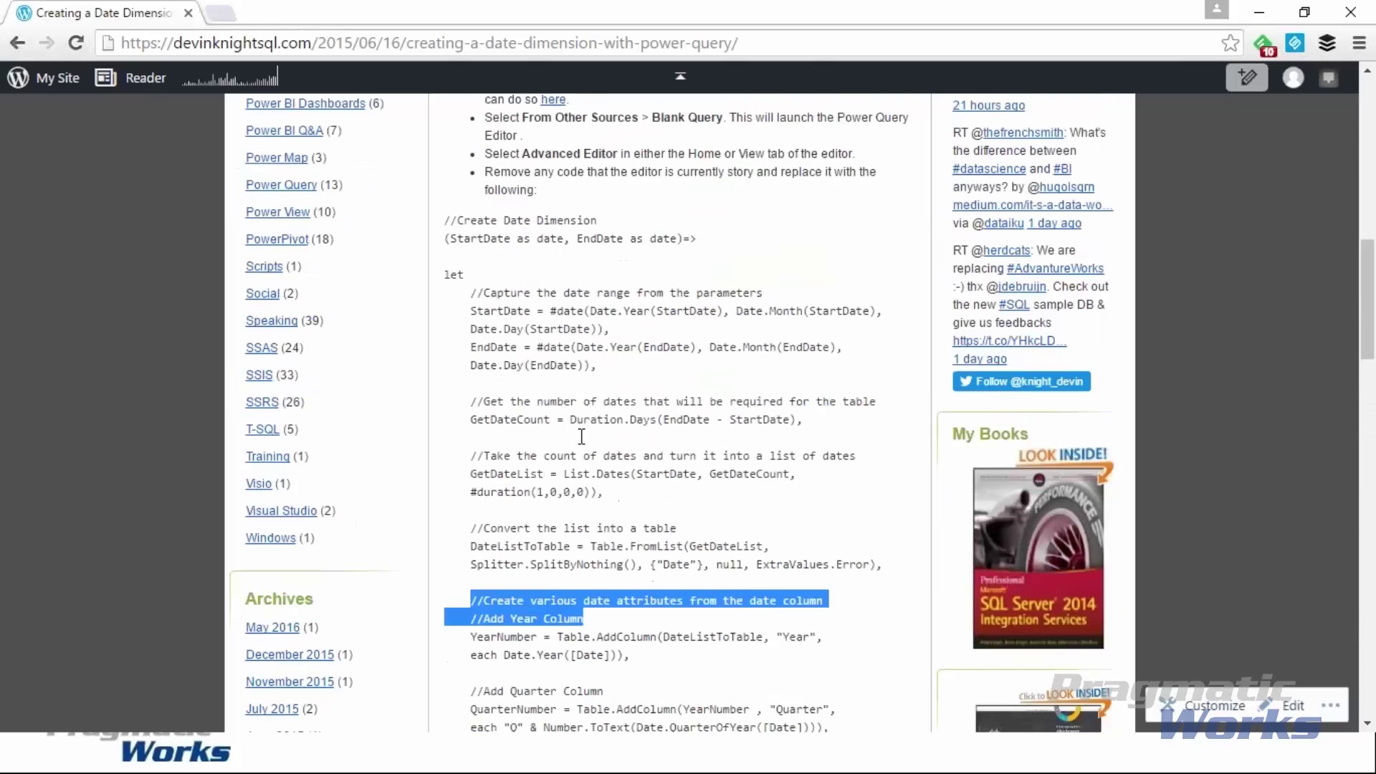
scroll(582, 430, down, 1)
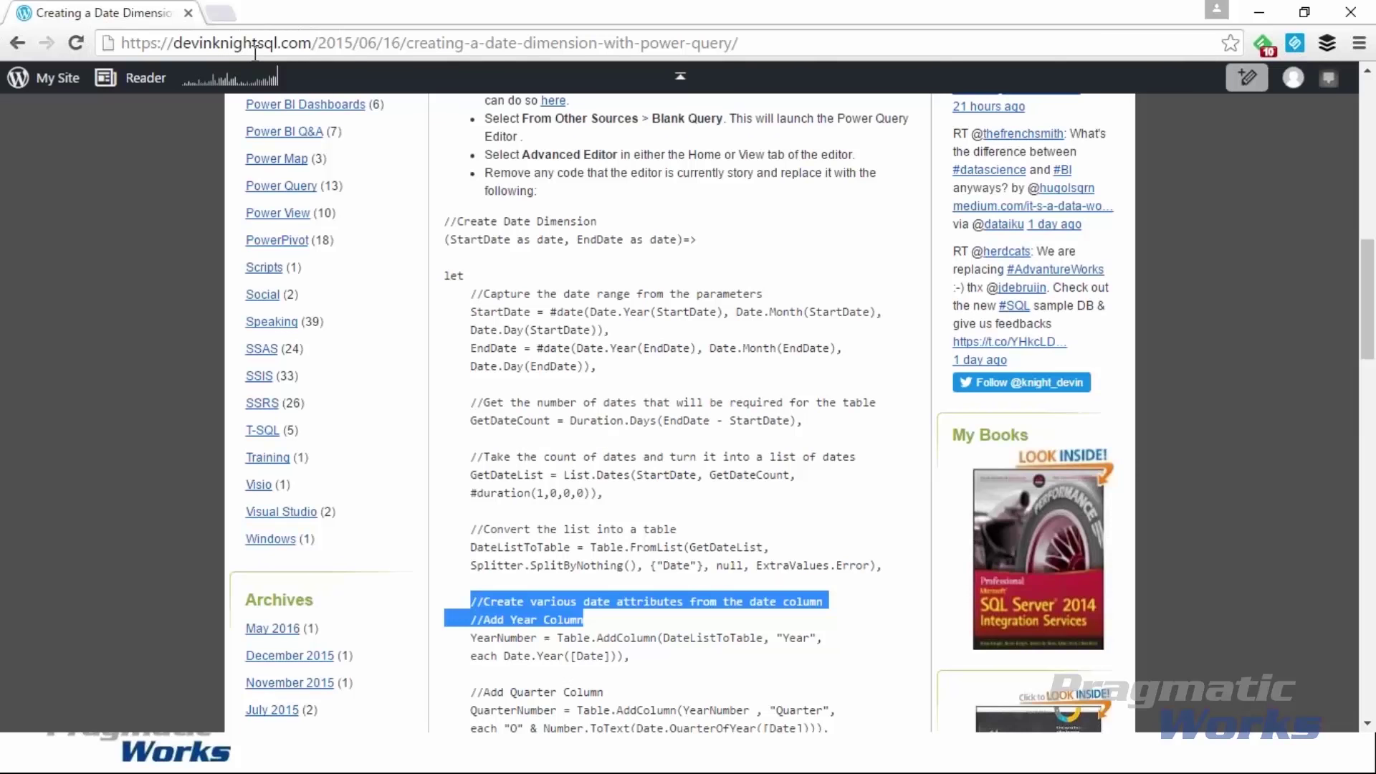
scroll(791, 310, up, 15)
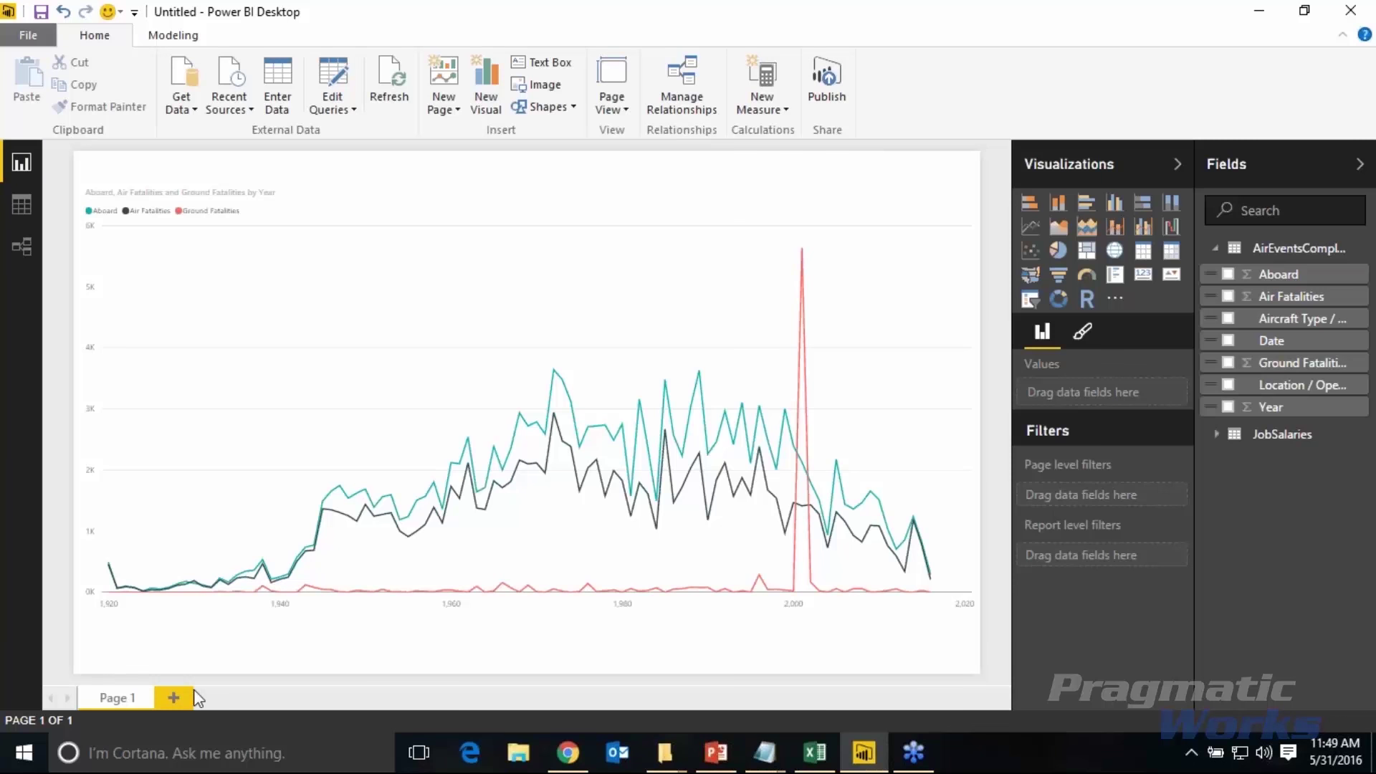
- Switch back to Power BI Desktop, collapse the AirEventsComplete field list and create a blank query
click(1251, 247)
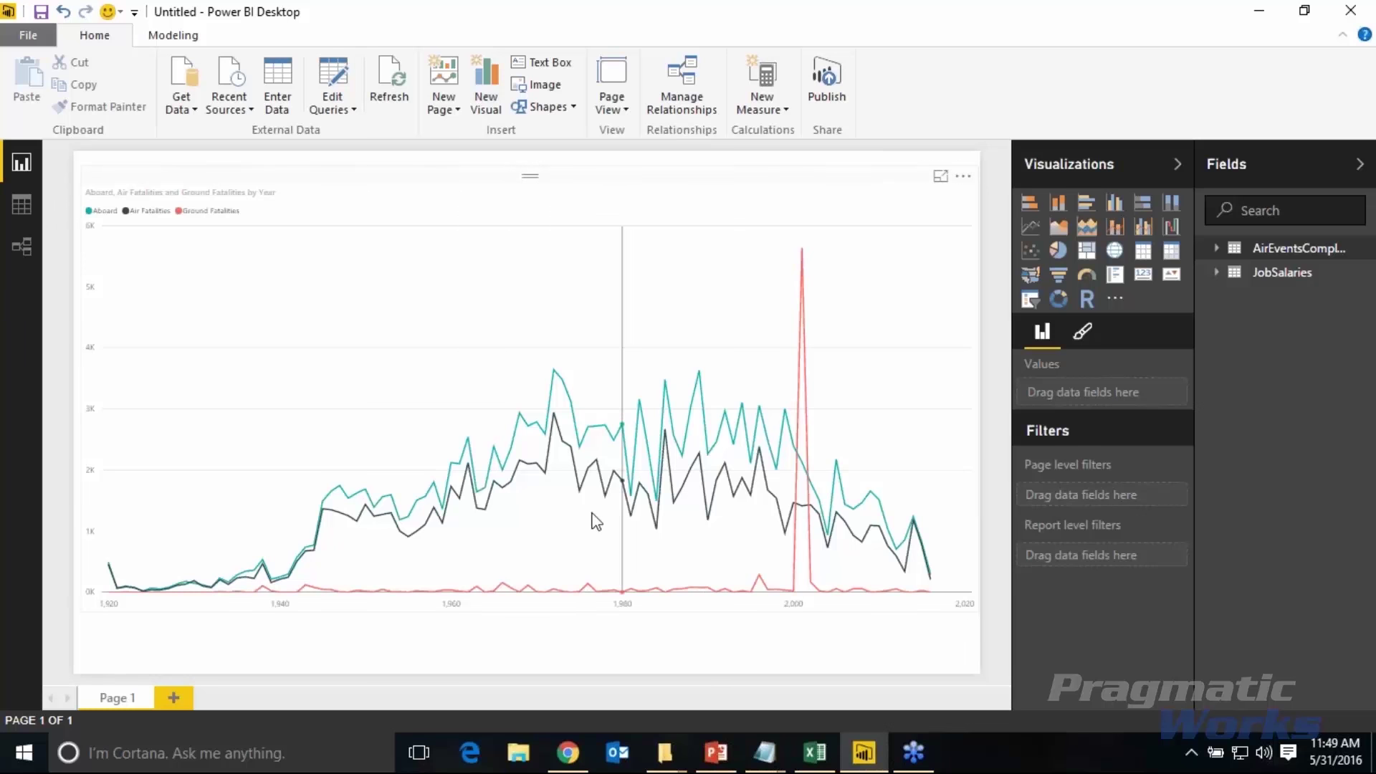
click(189, 114)
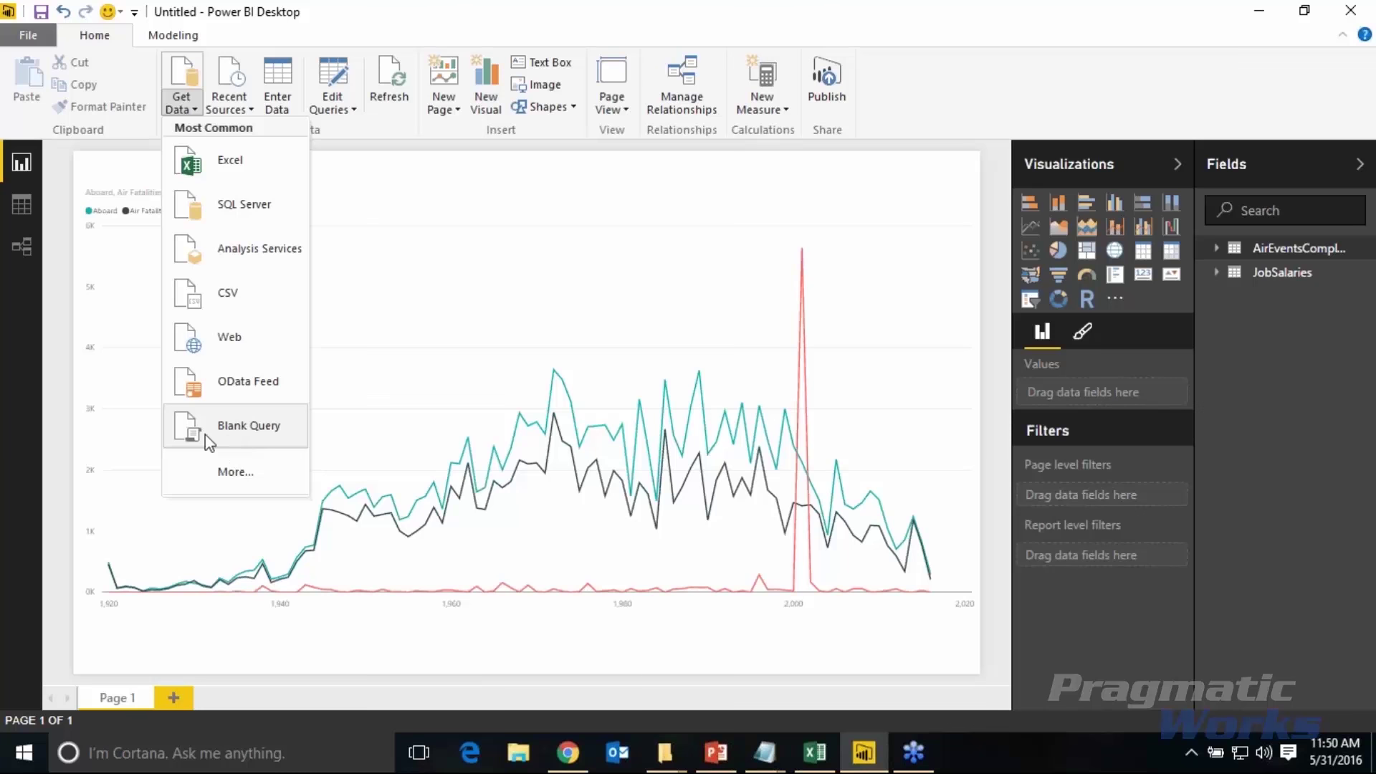
click(232, 430)
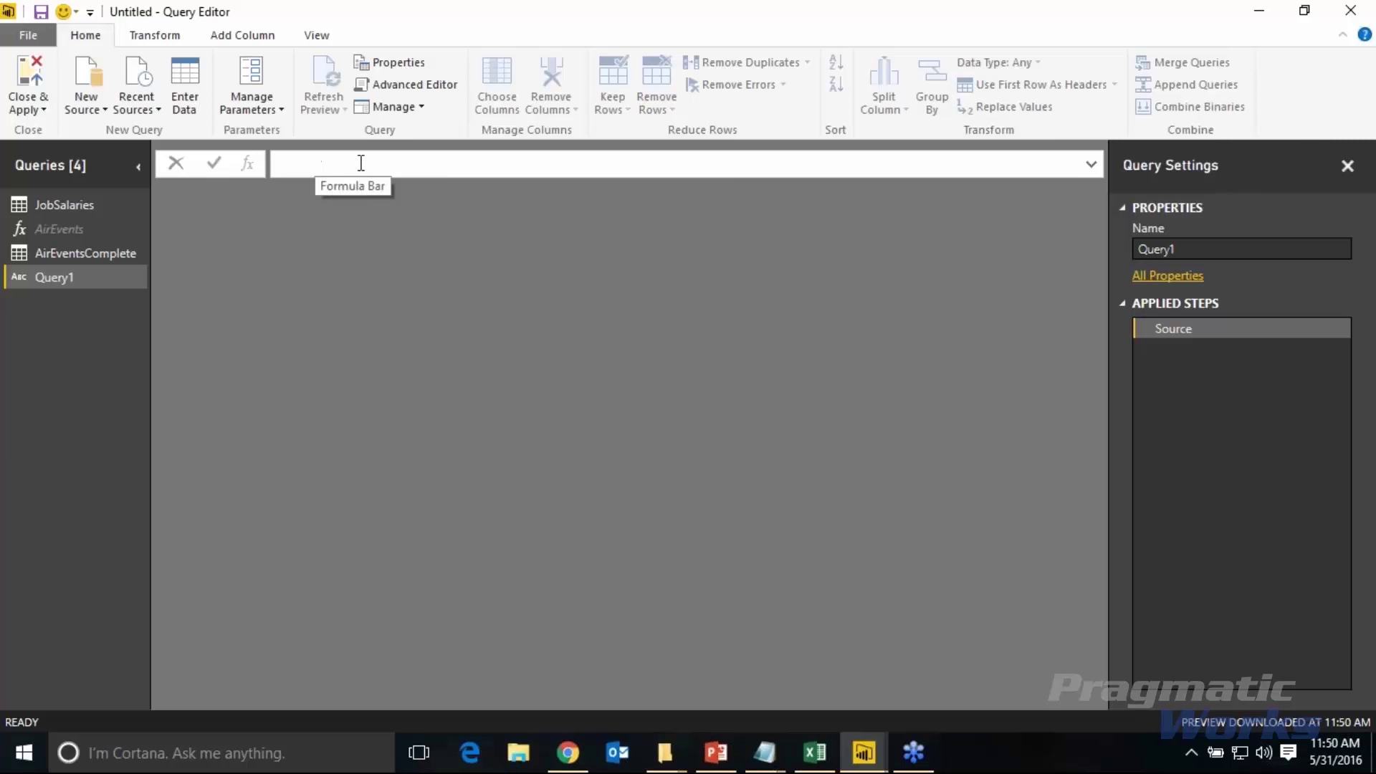
- Replace the blank query's code in the Advanced Editor with the copied date table script running from 2010,1,1 to 2016,12,31
click(405, 90)
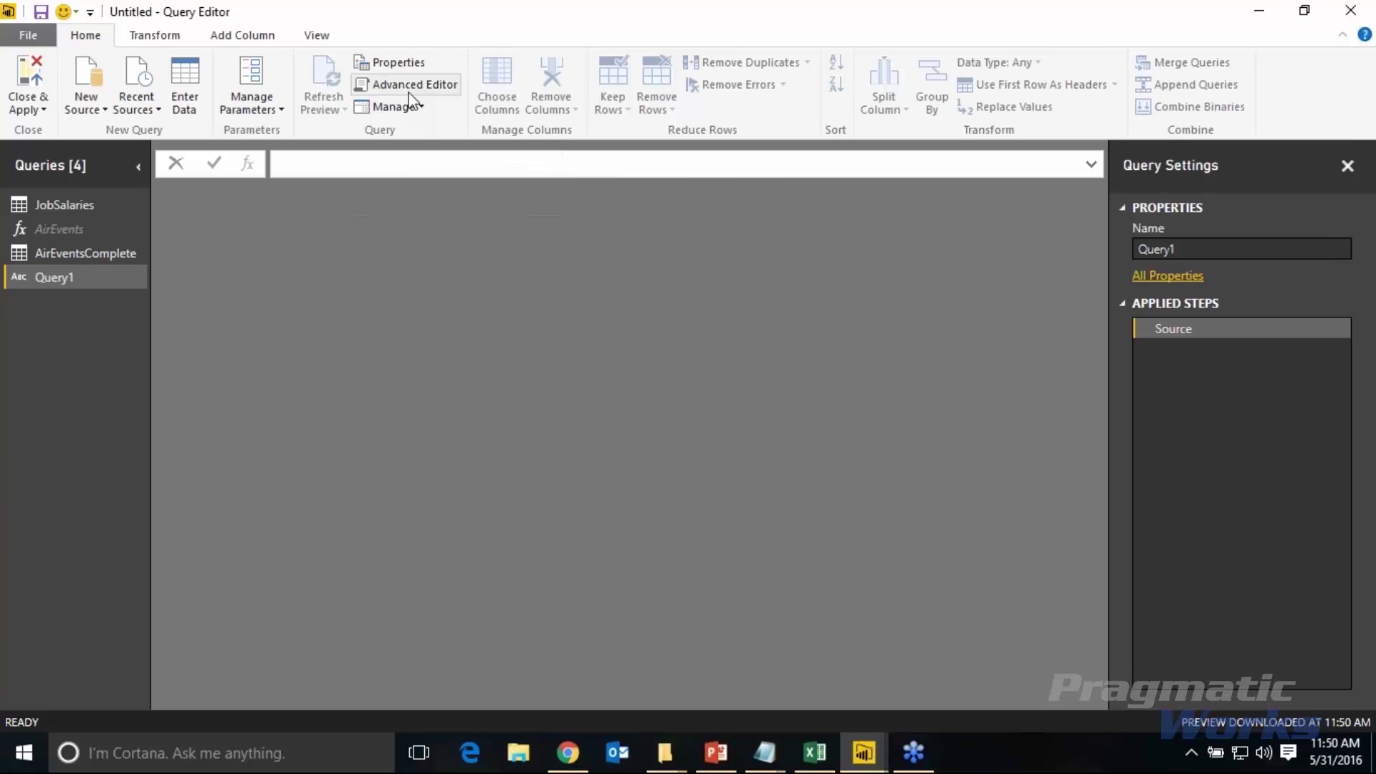
click(367, 83)
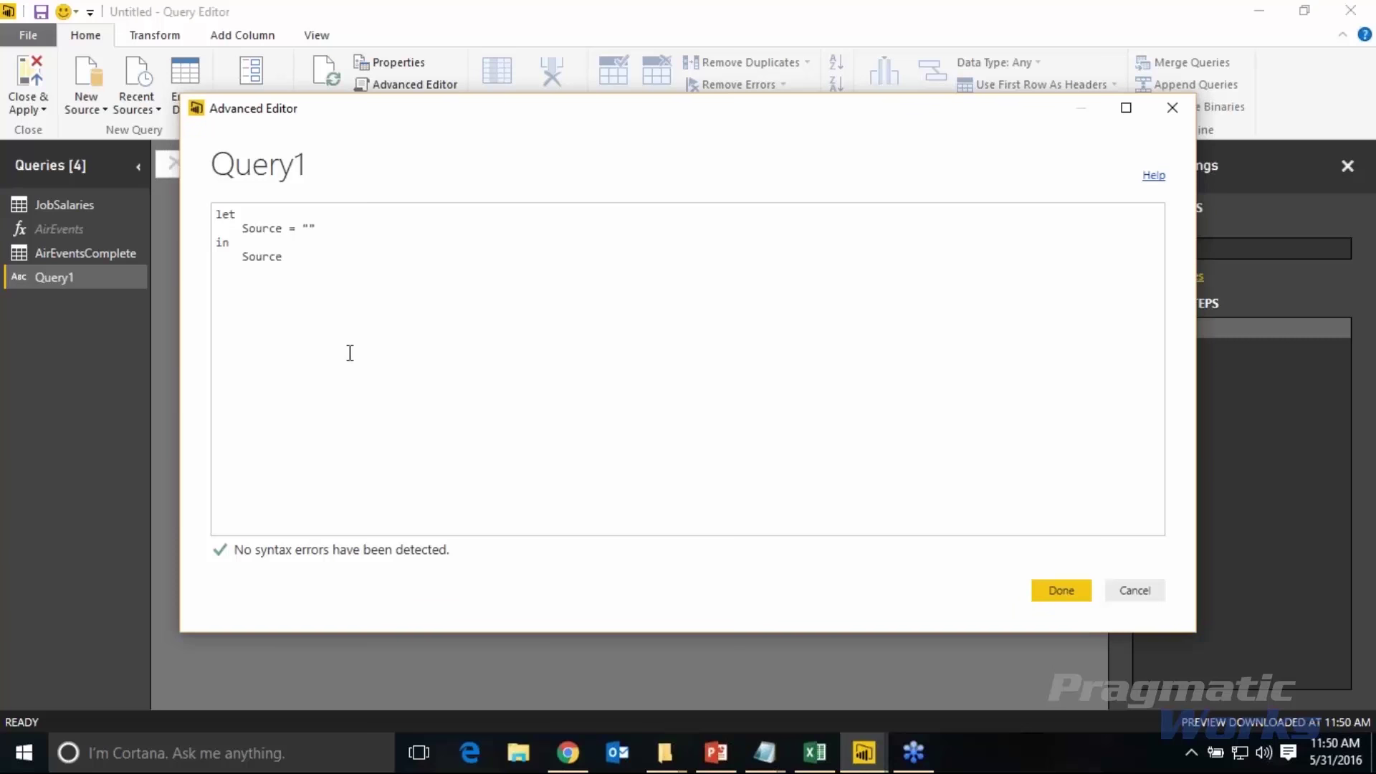
key(ctrl+a)
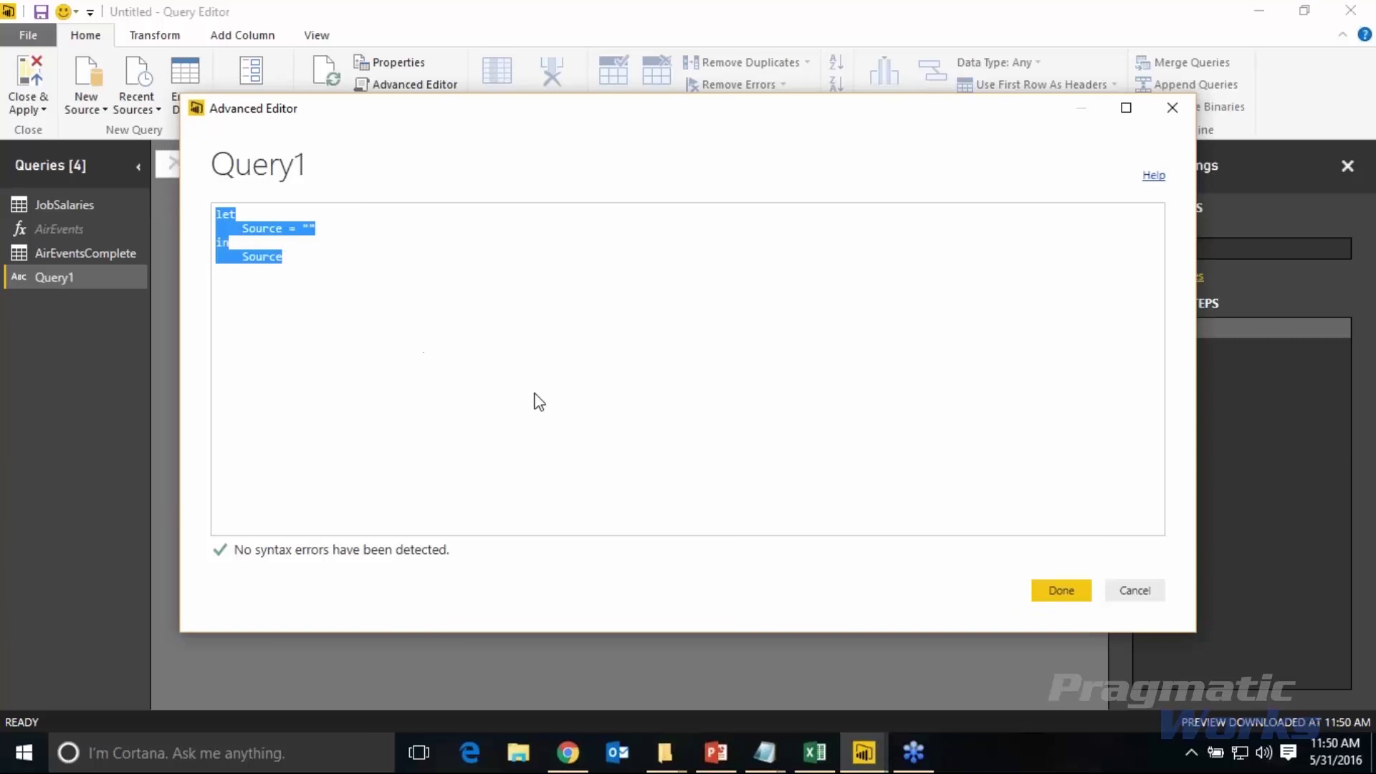
key(Delete)
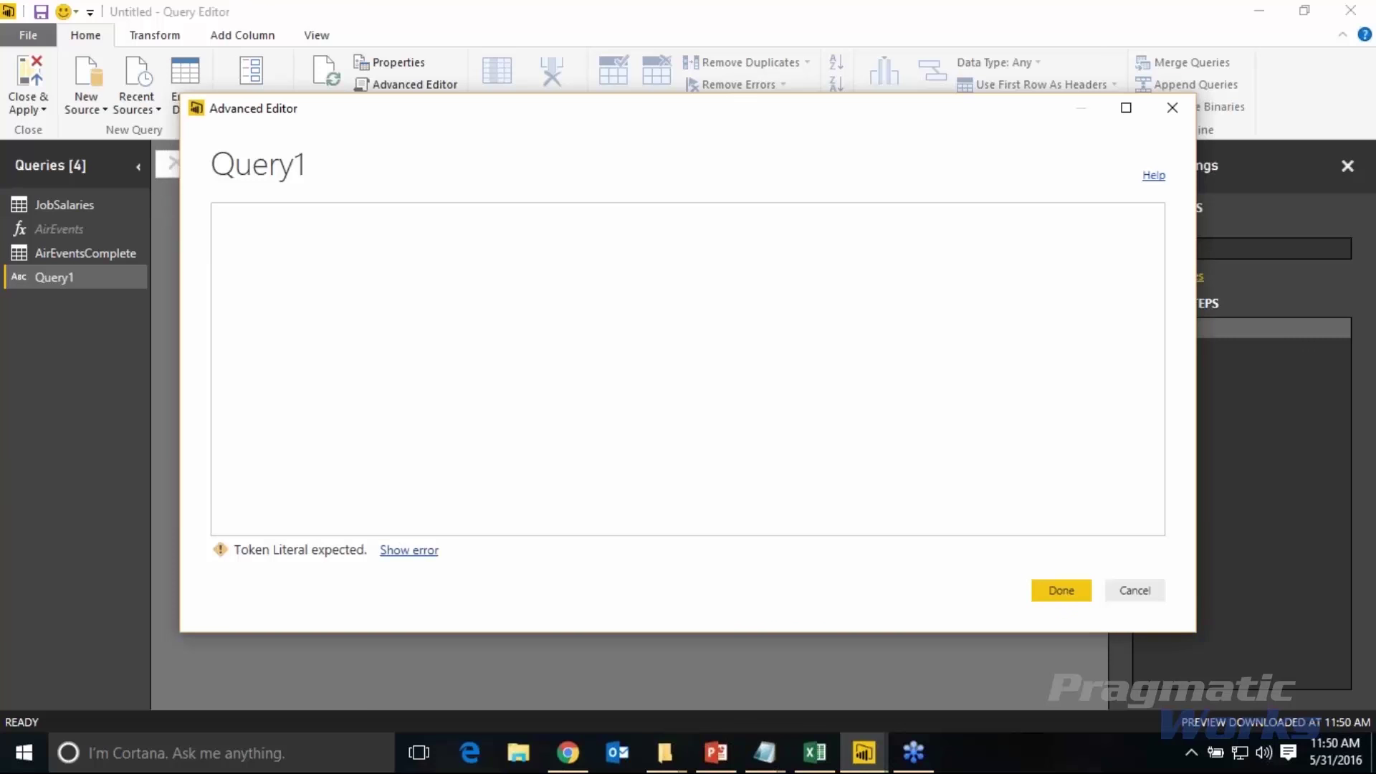
key(alt+Tab)
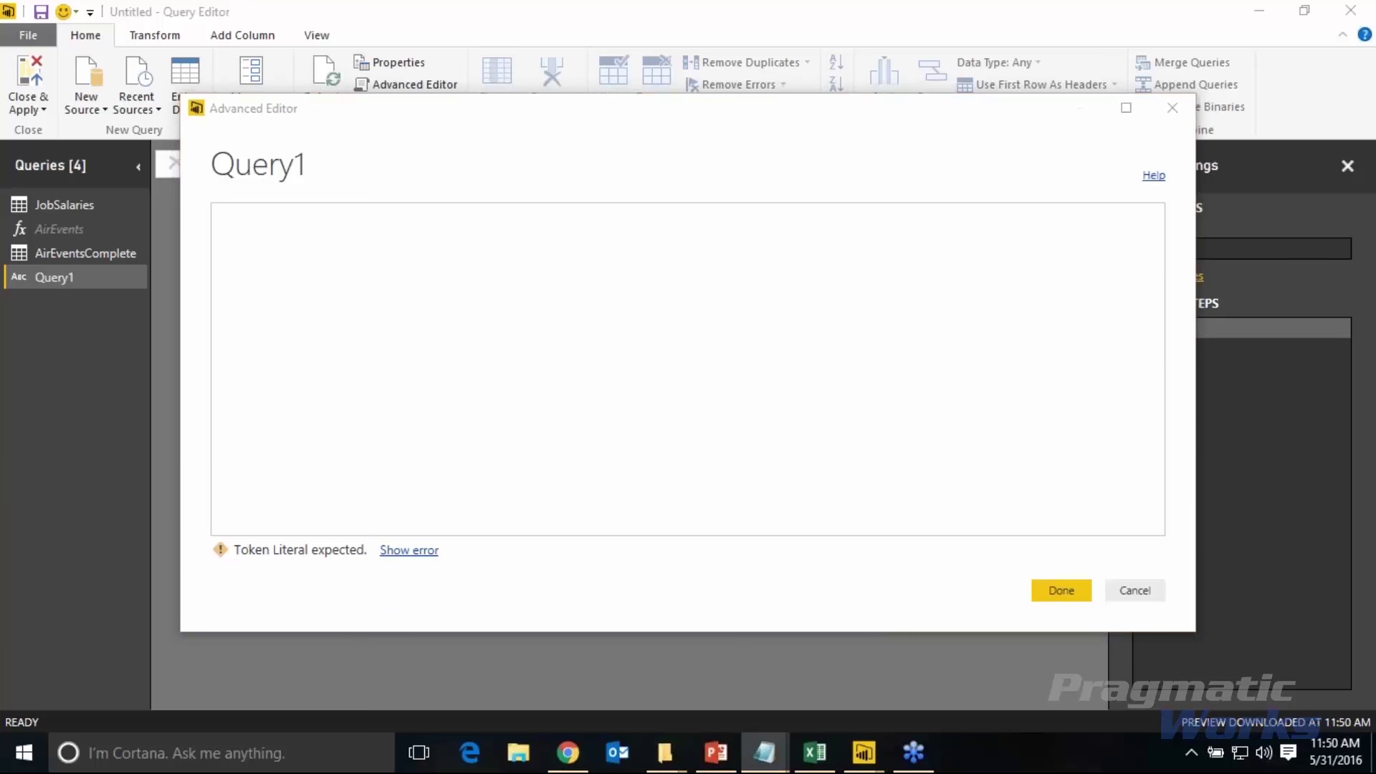
click(350, 268)
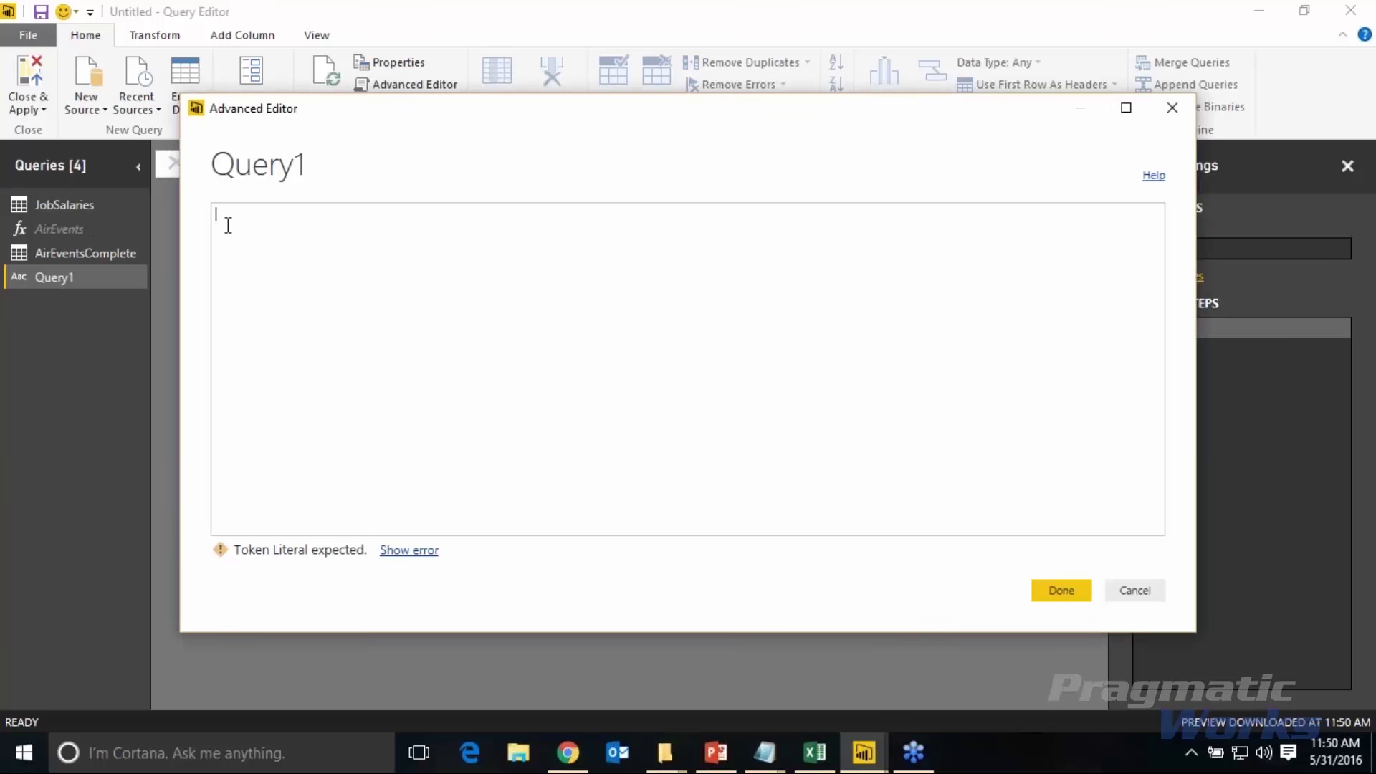
key(ctrl+v)
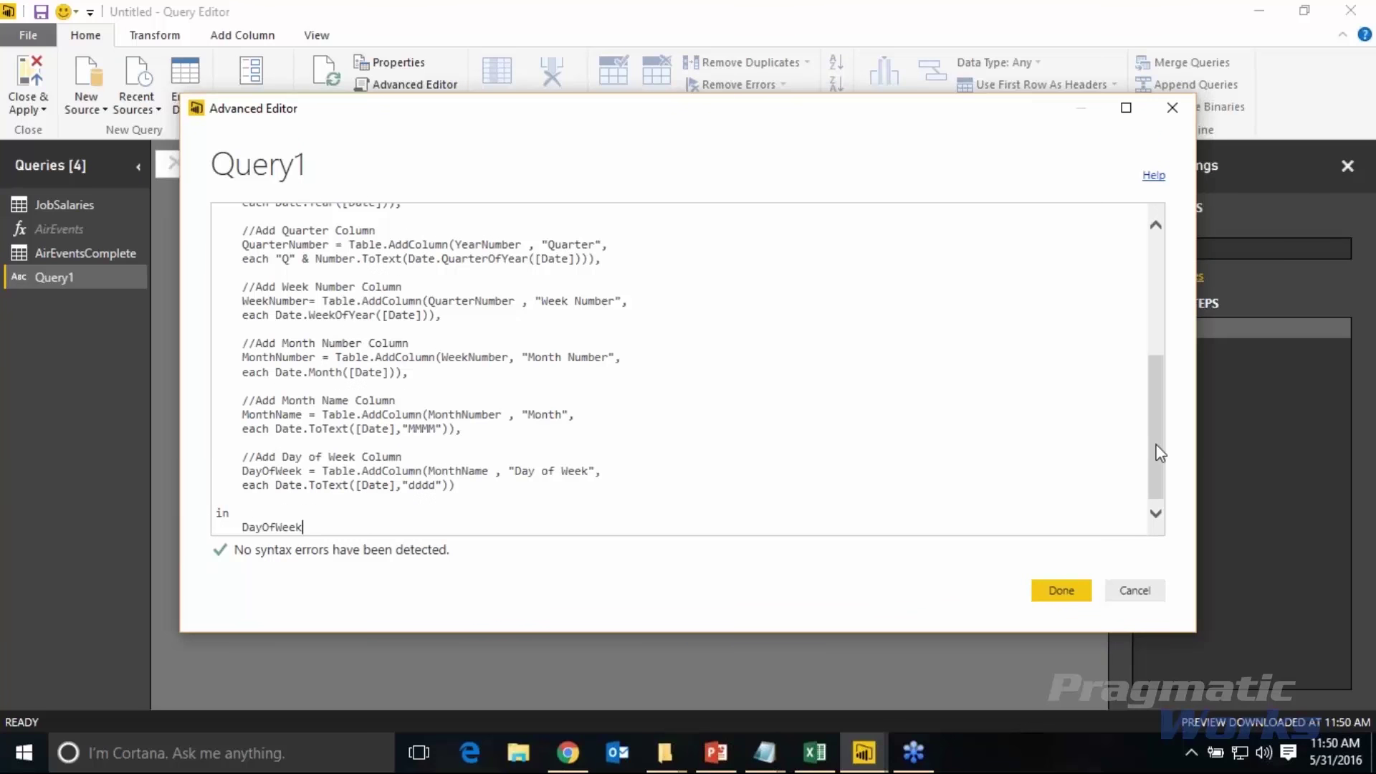
- Examine the pasted script from its date range and day count through the year, quarter, week, month and day-of-week columns
drag(1161, 449, 1141, 290)
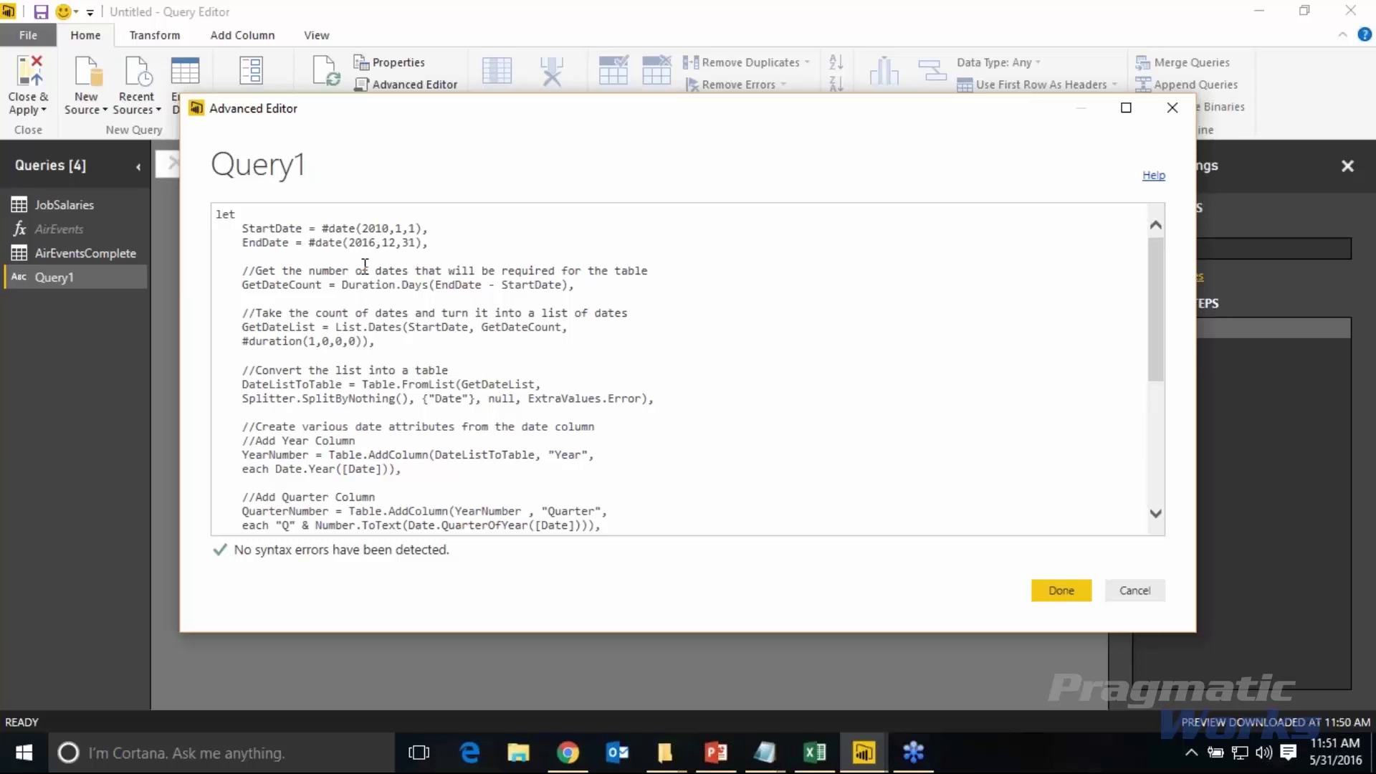
double_click(334, 243)
drag(574, 286, 342, 285)
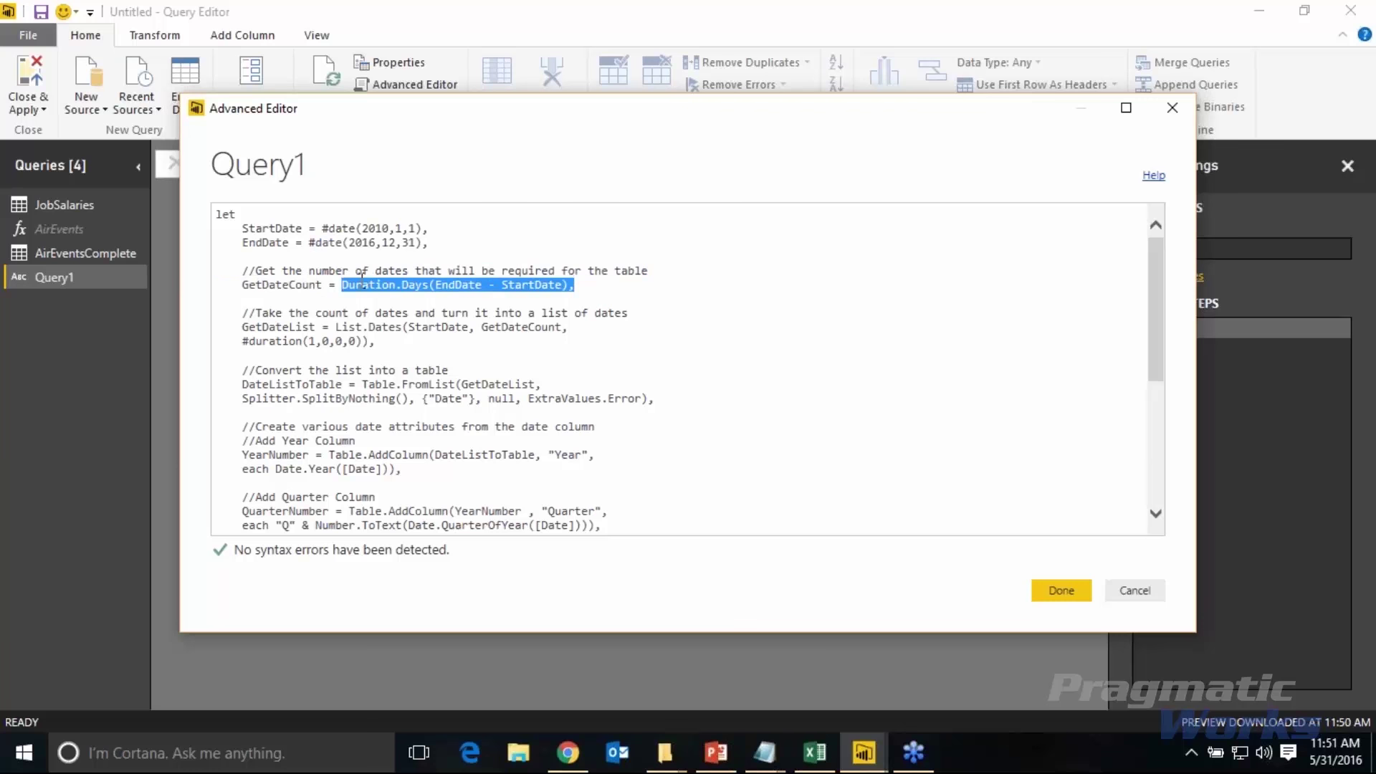
scroll(397, 359, down, 1)
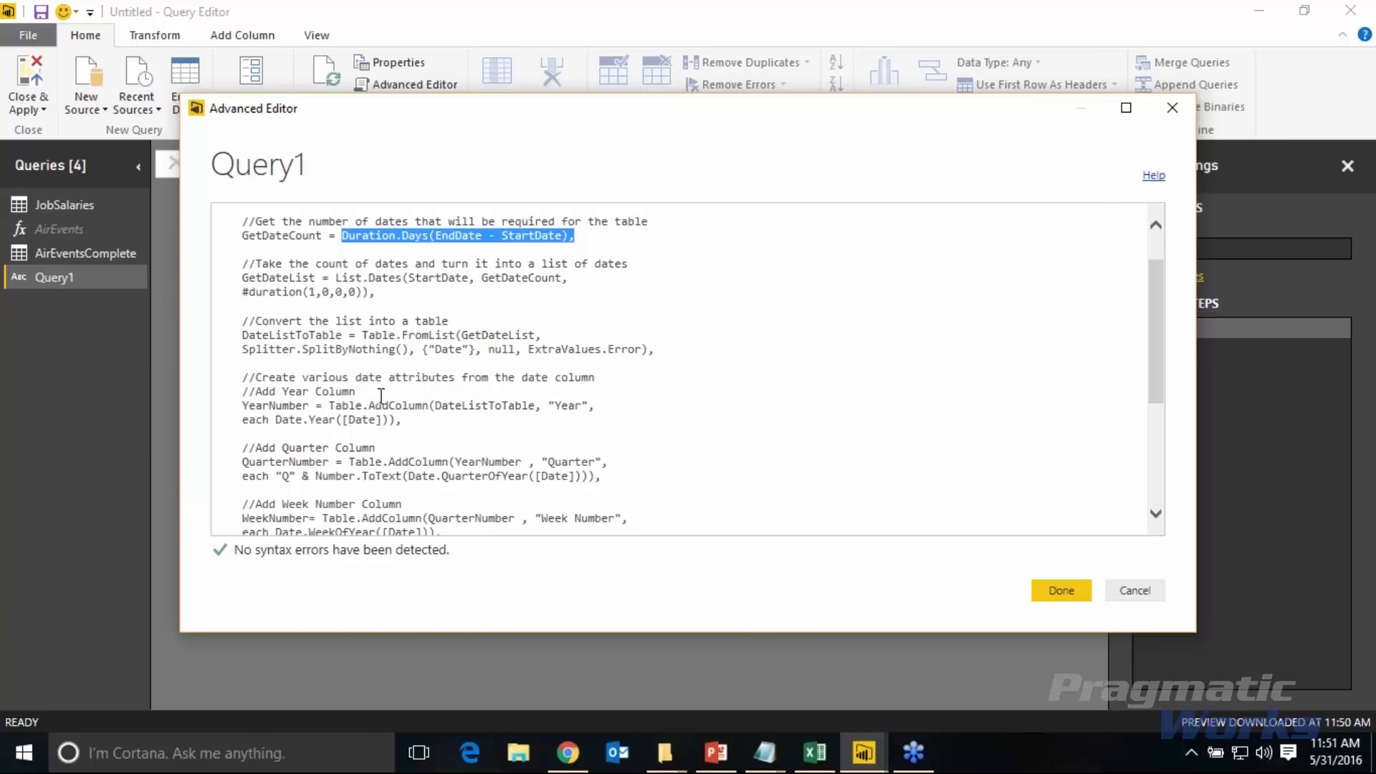
scroll(381, 395, down, 2)
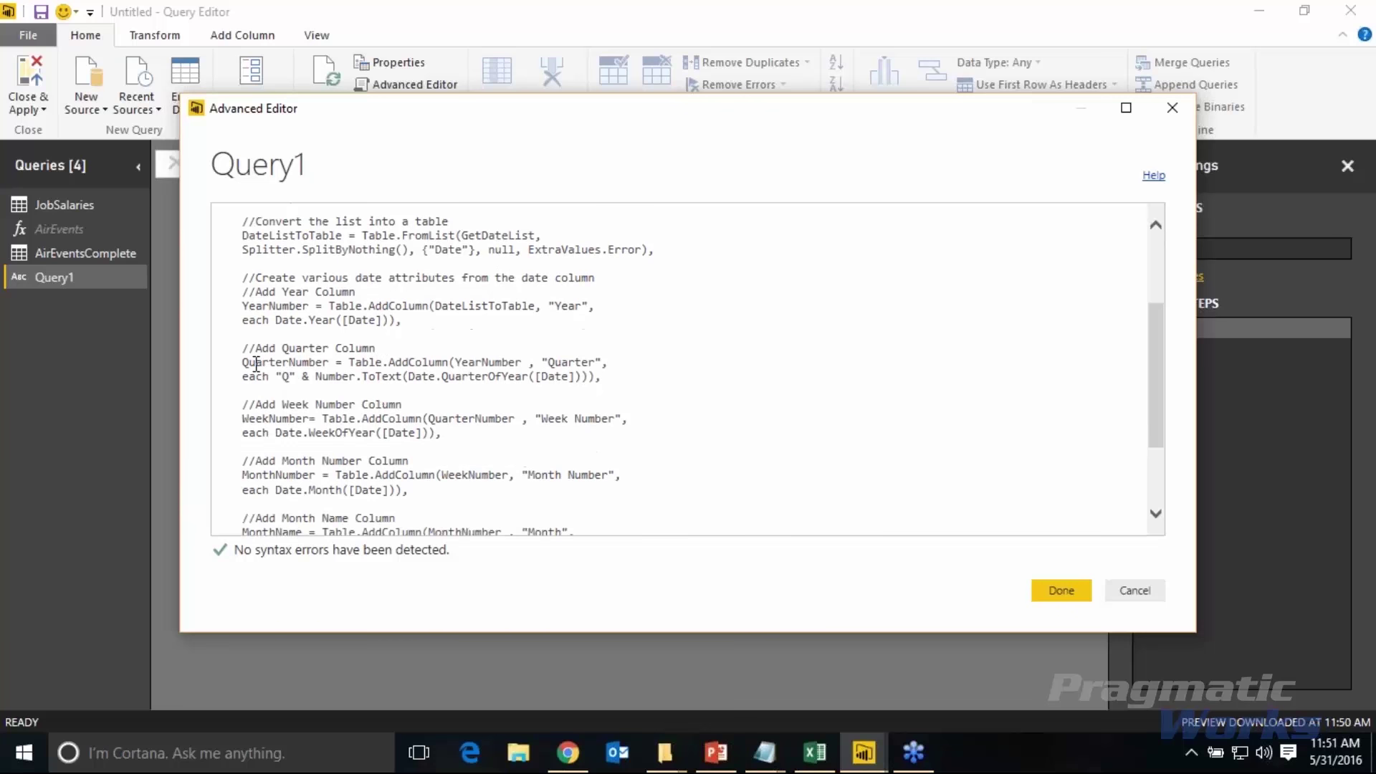
drag(255, 348, 357, 352)
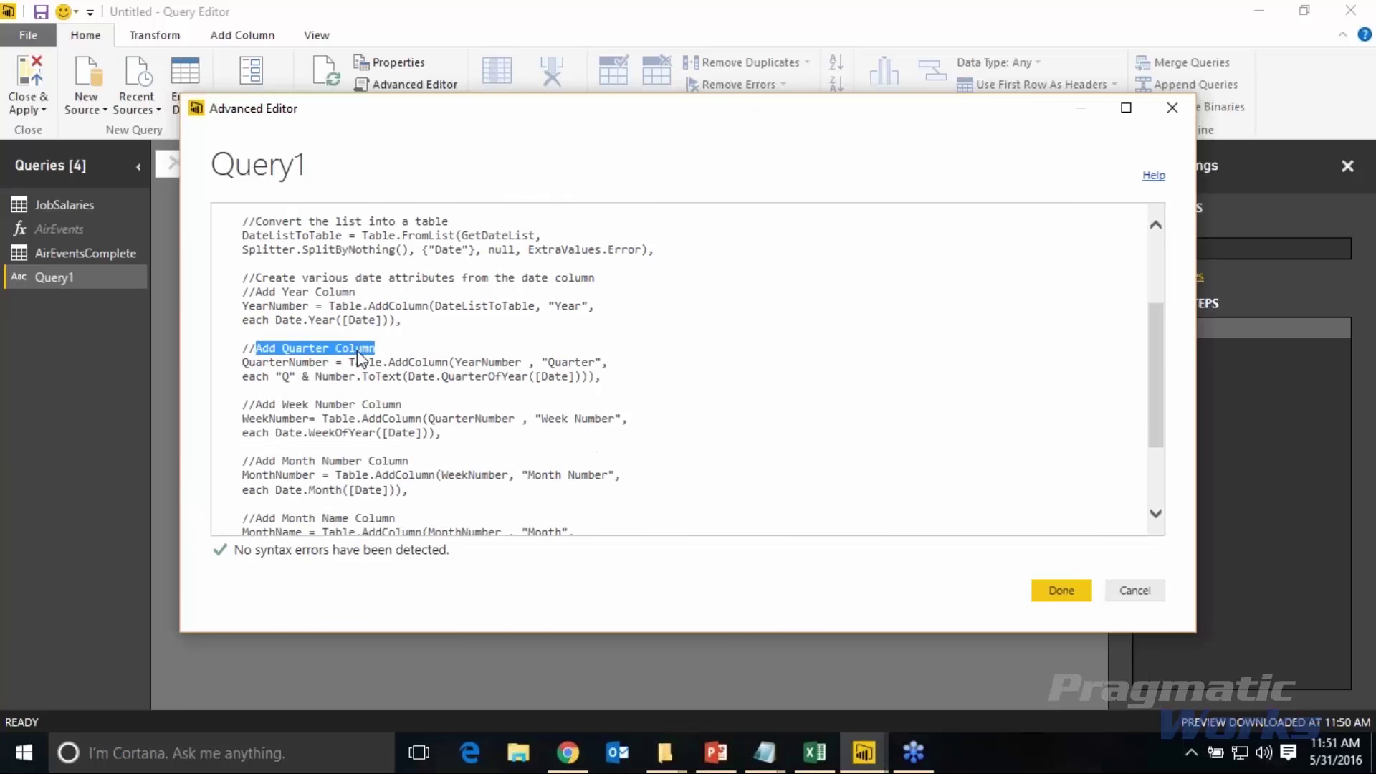
drag(258, 293, 356, 293)
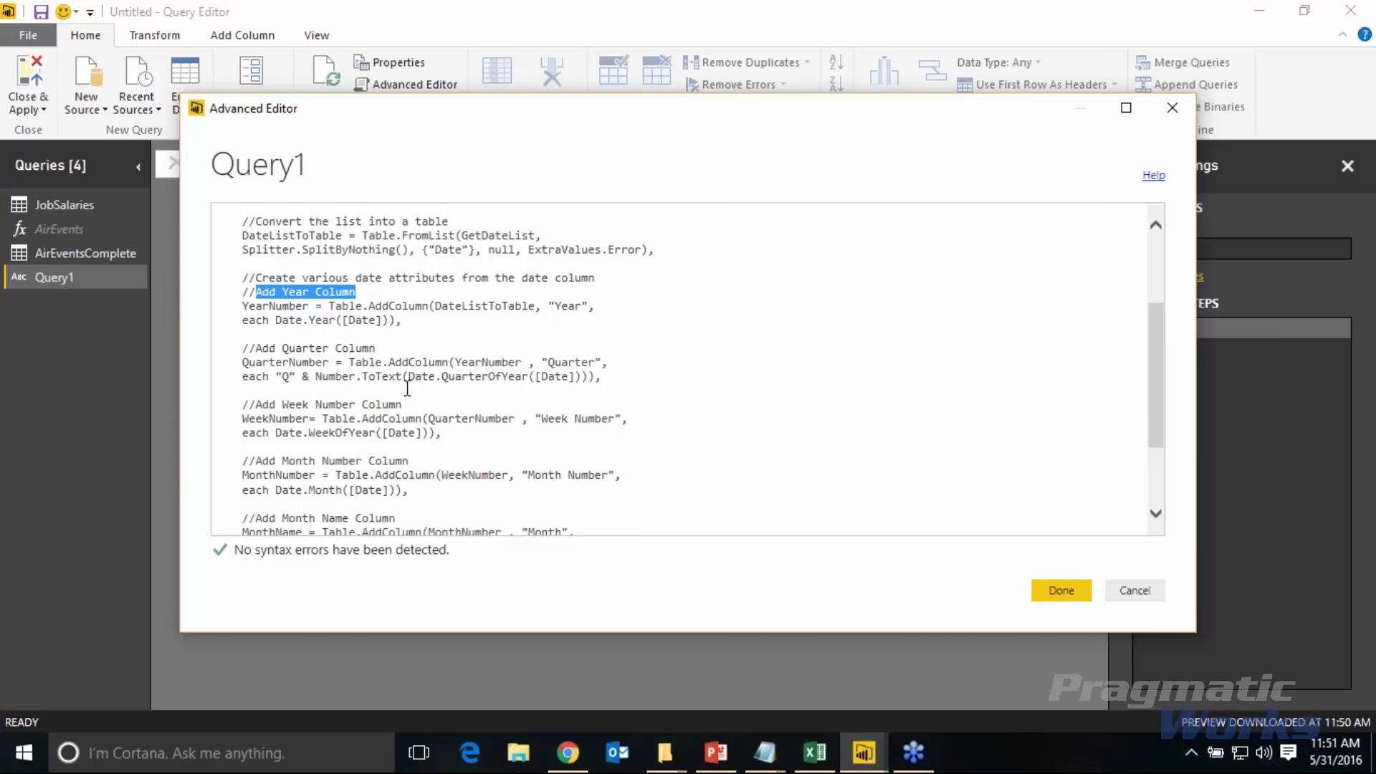
scroll(395, 363, down, 1)
drag(256, 354, 364, 351)
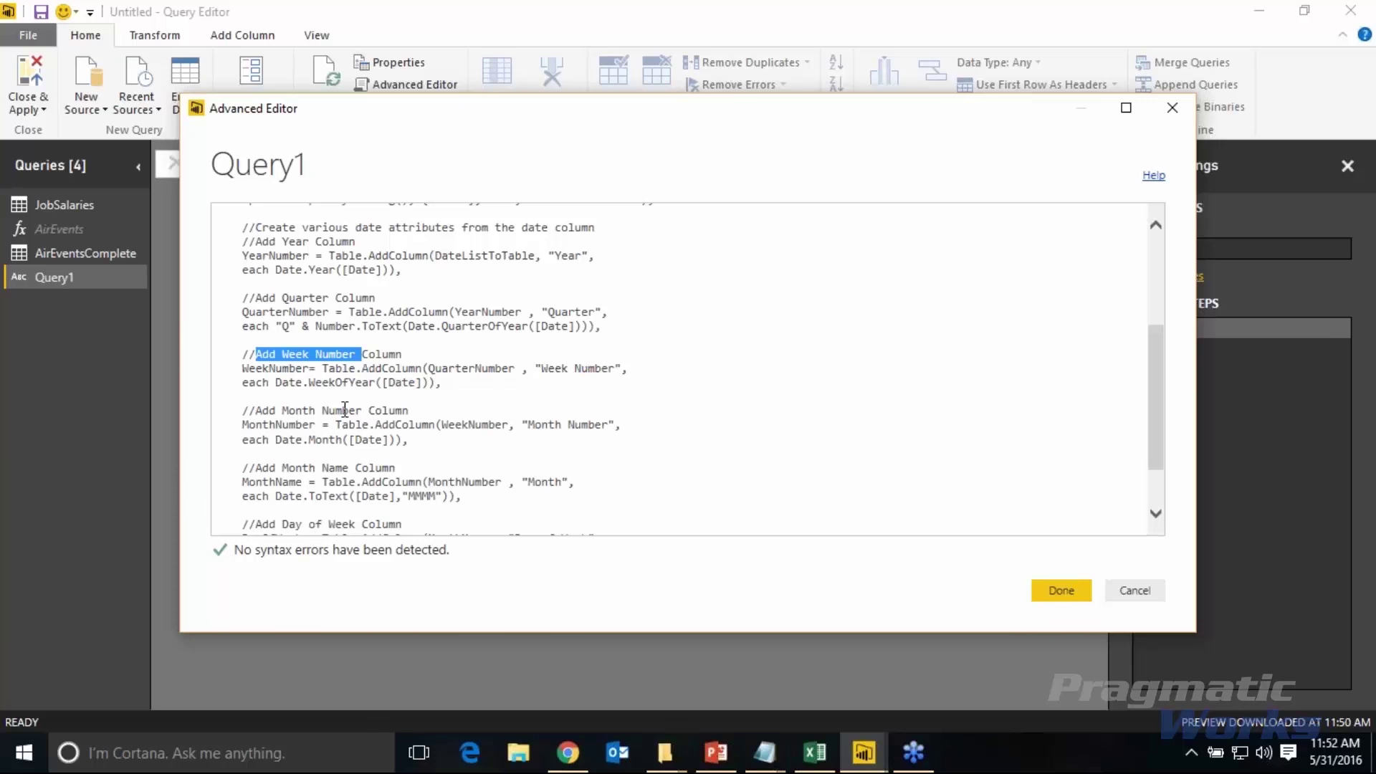
double_click(330, 385)
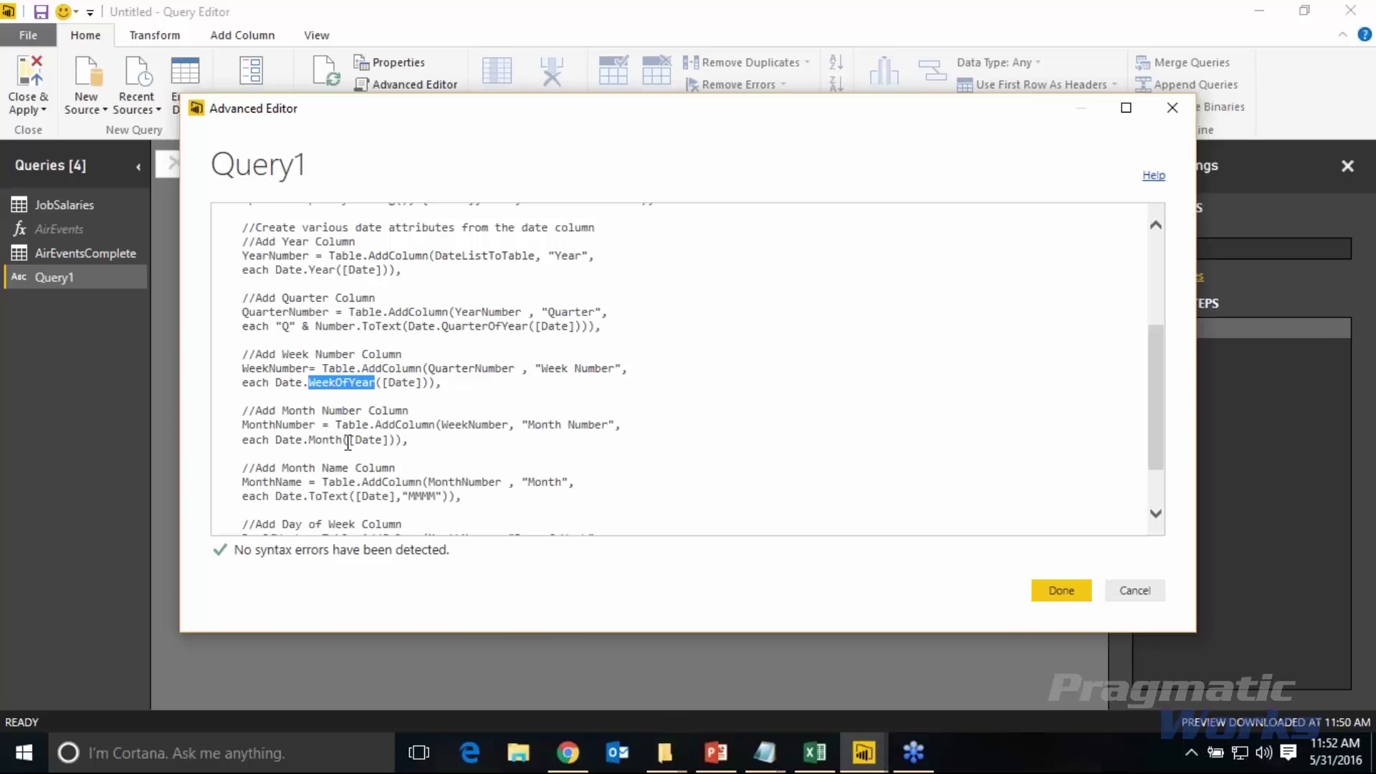
scroll(346, 443, down, 1)
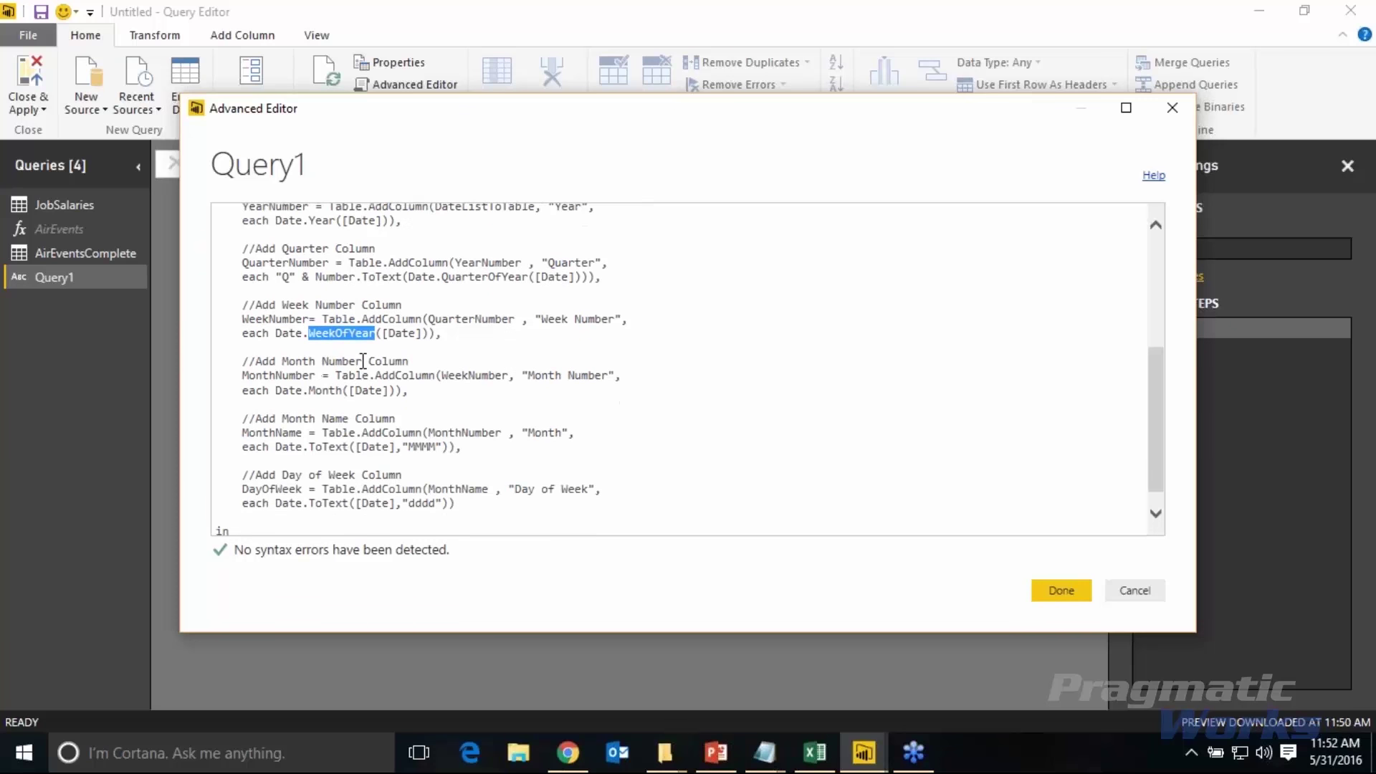
scroll(323, 416, down, 1)
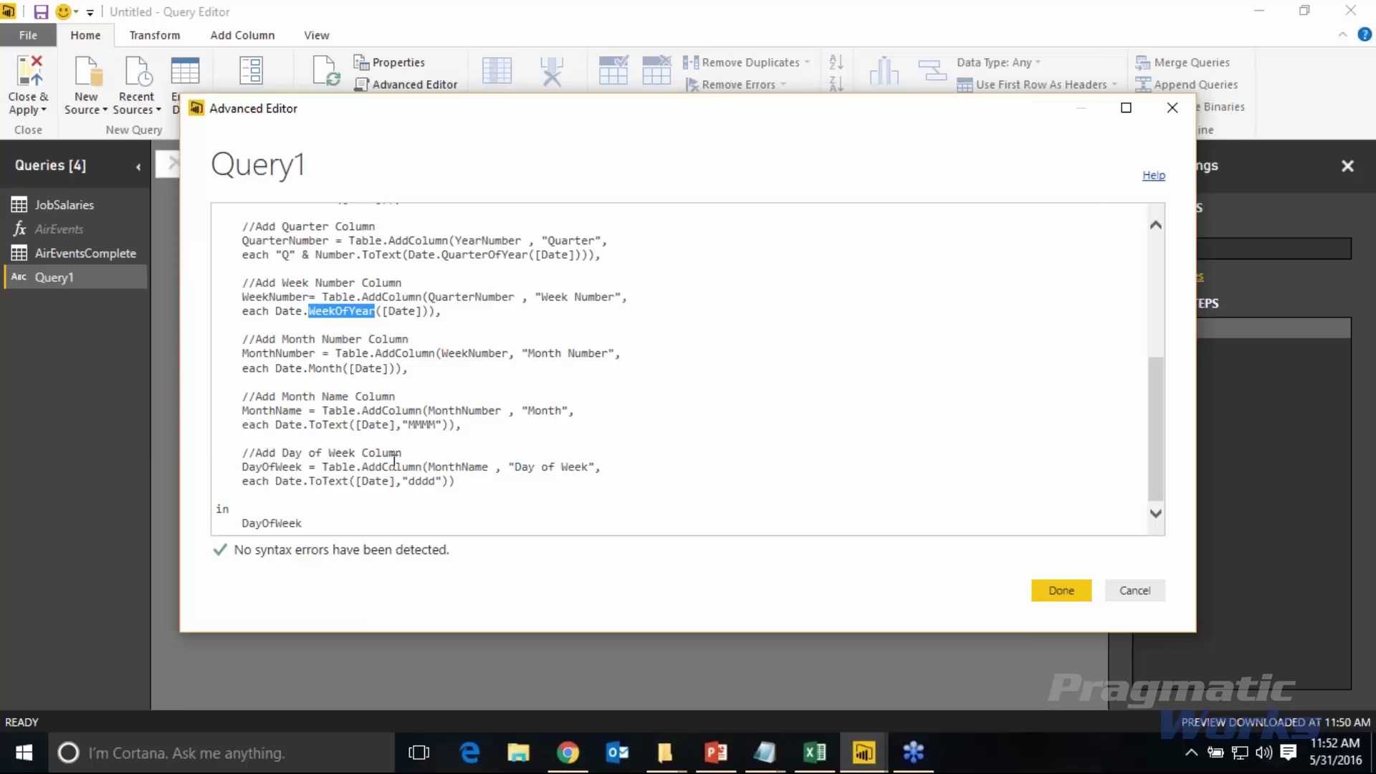
- Apply the date table script and rename the query to DateDim
click(1069, 598)
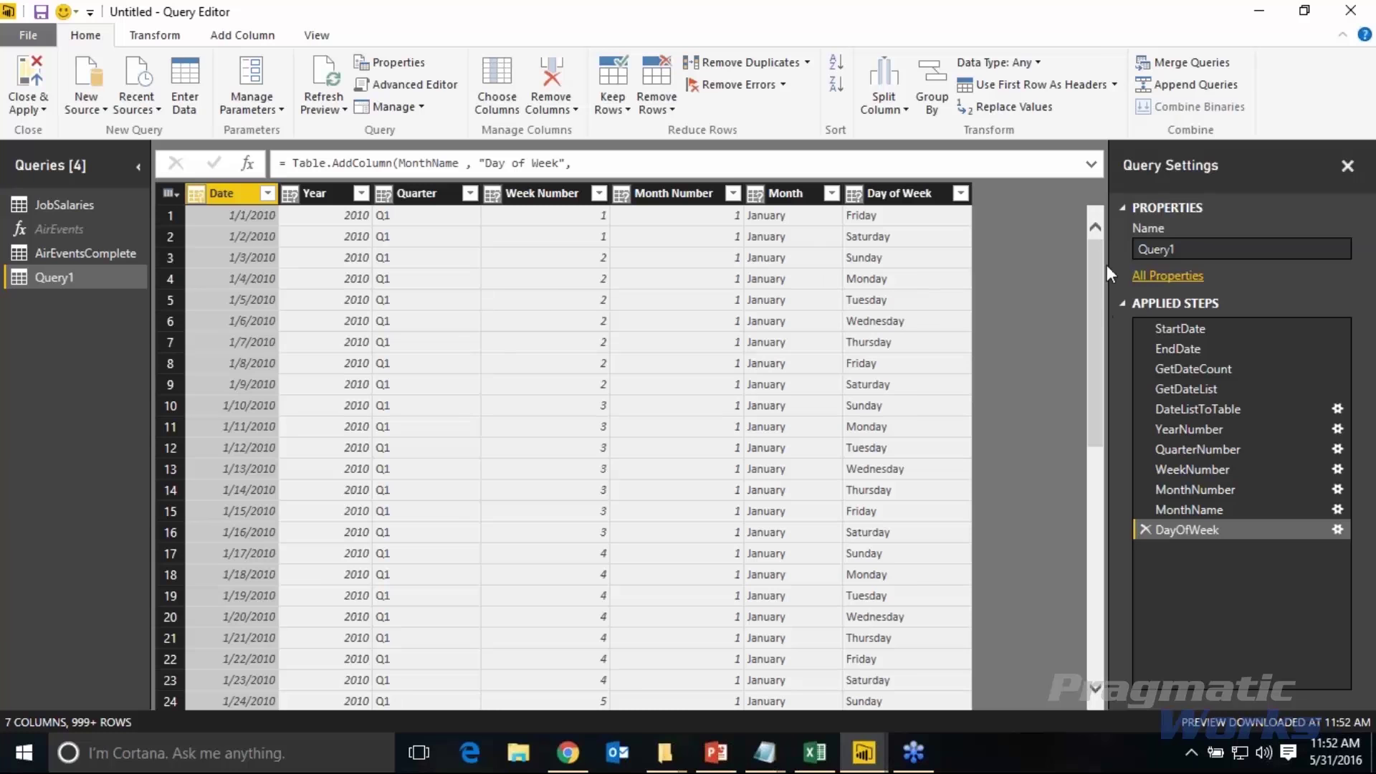
drag(1196, 248, 1050, 244)
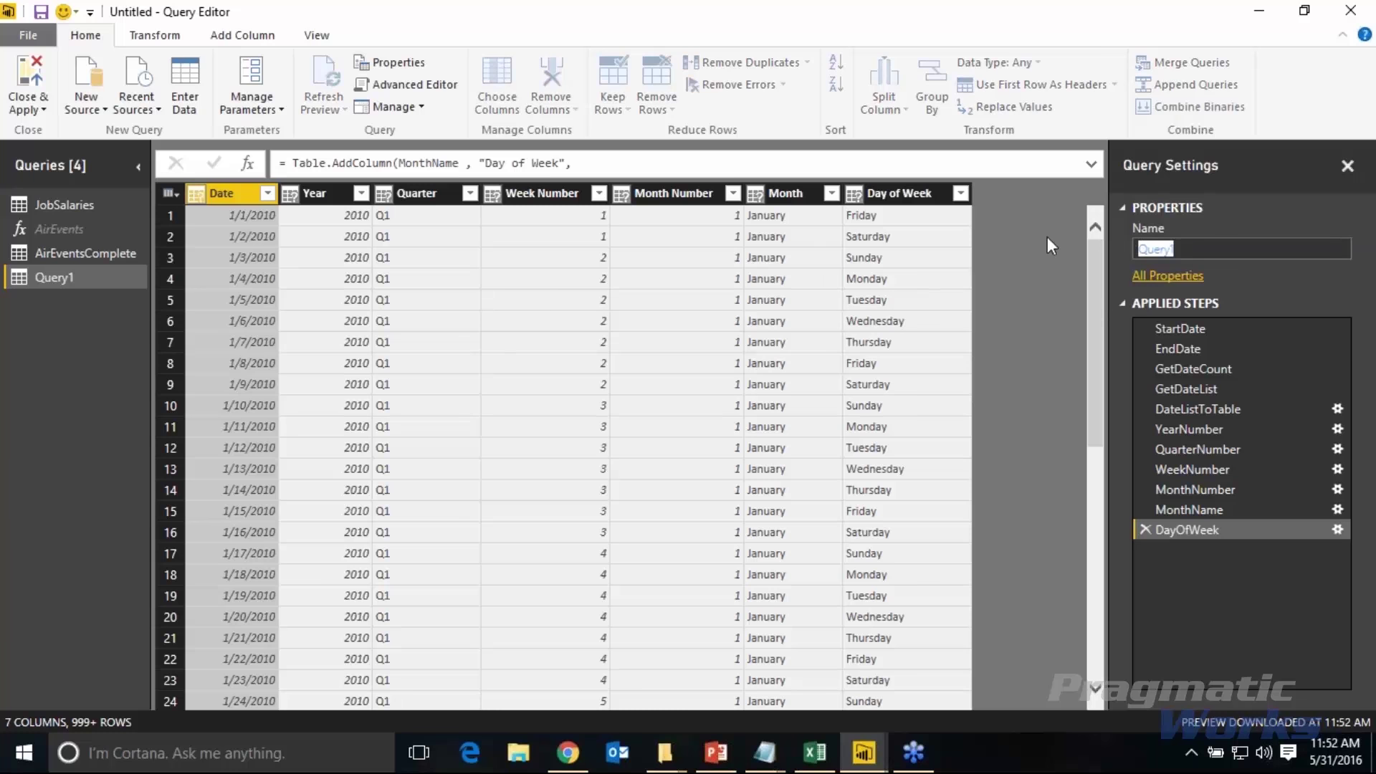
text(Data)
key(BackSpace)
text(eDim)
key(Return)
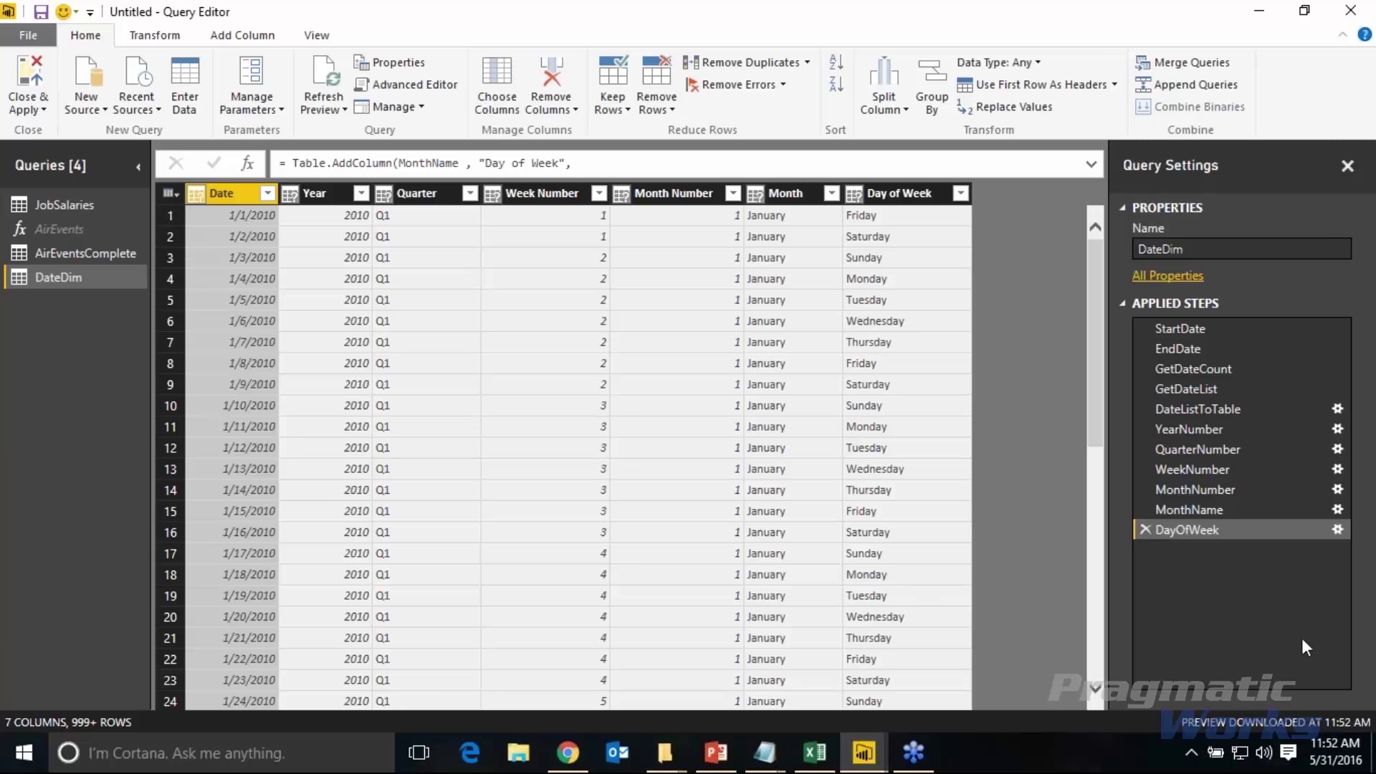
- Create another blank query and replace its code with the article's date dimension function script that takes StartDate and EndDate parameters
key(alt+Tab)
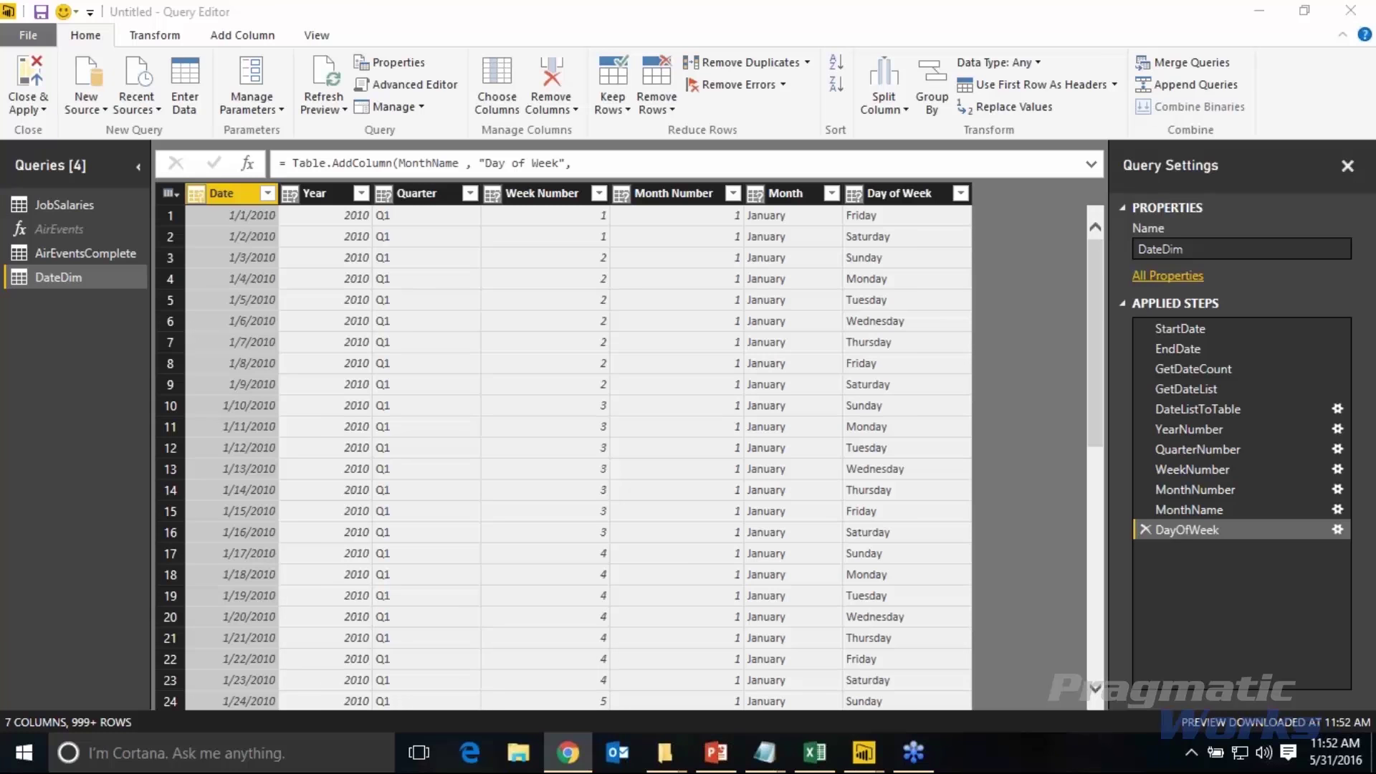
click(87, 112)
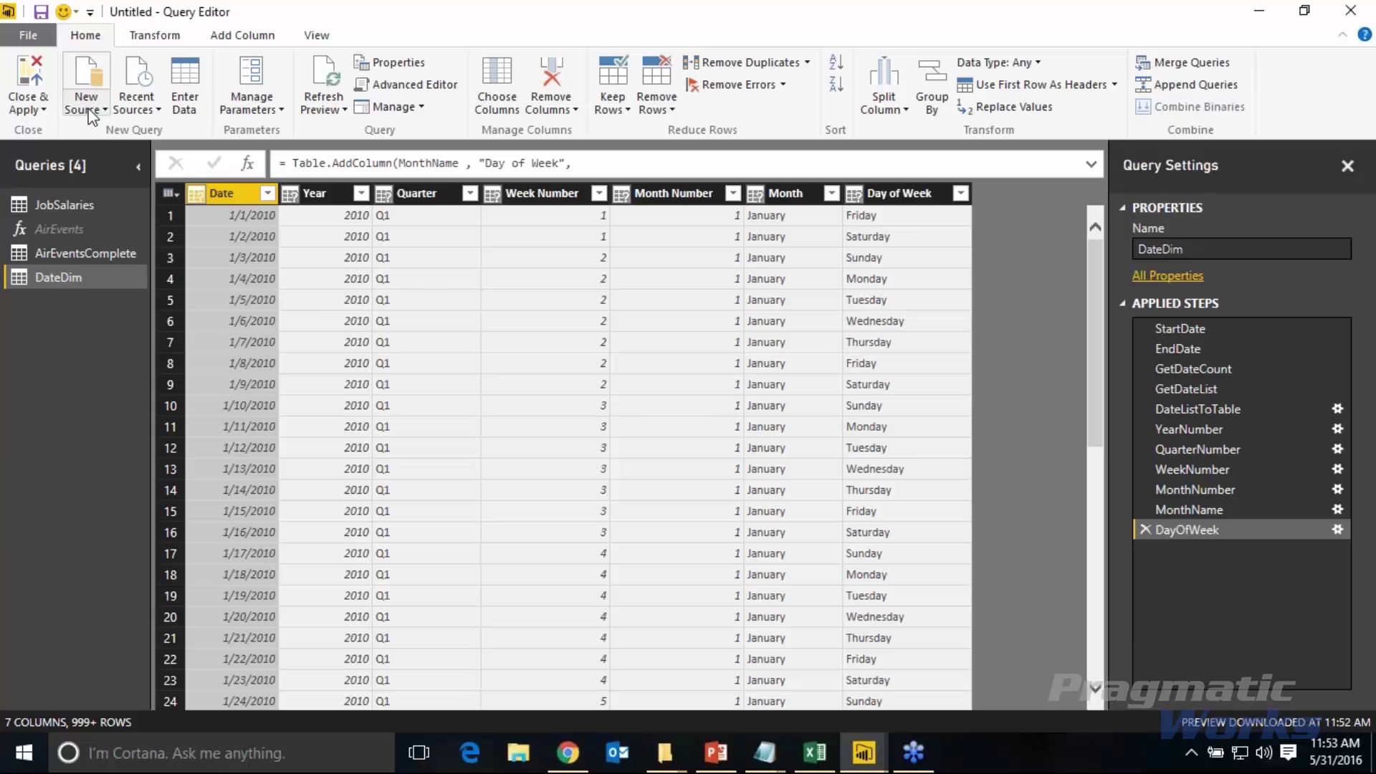
click(91, 115)
click(143, 425)
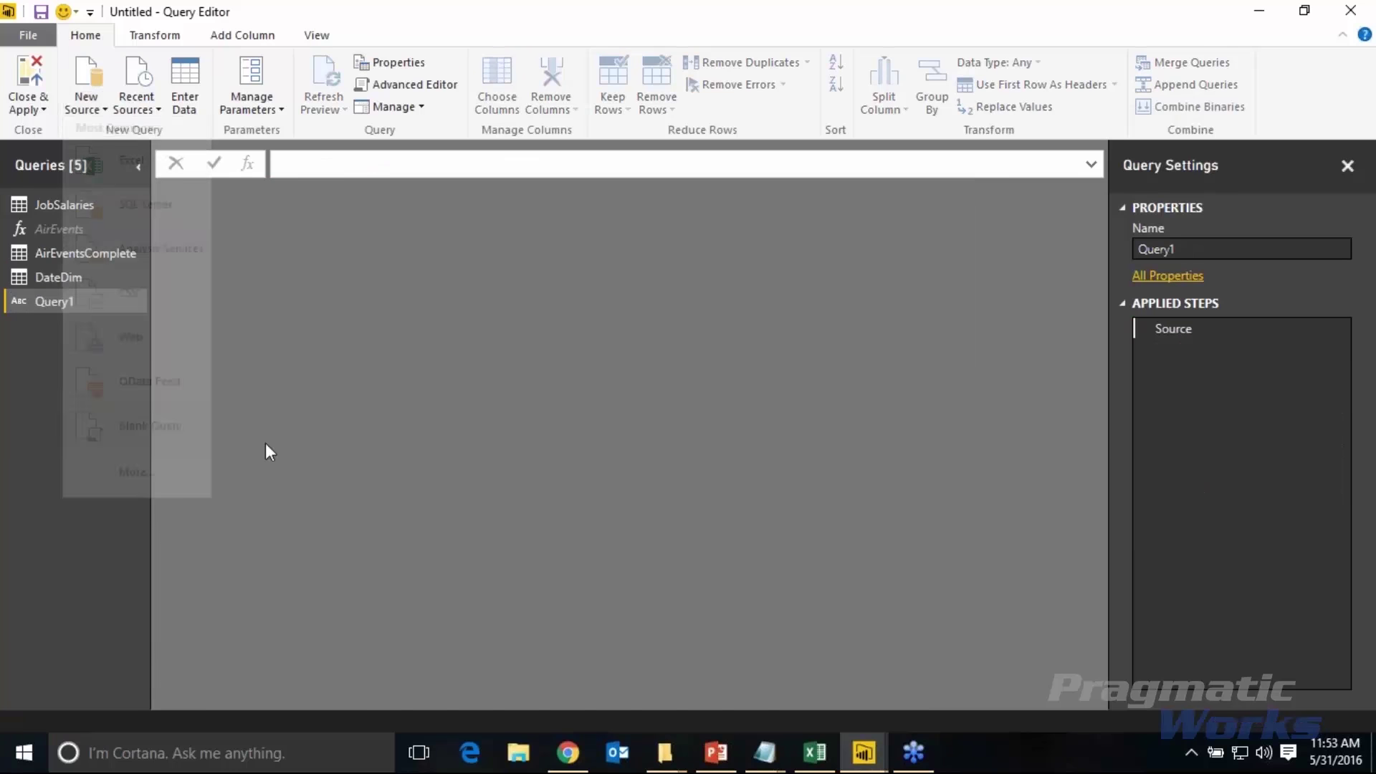
click(403, 85)
key(ctrl+a)
key(ctrl+v)
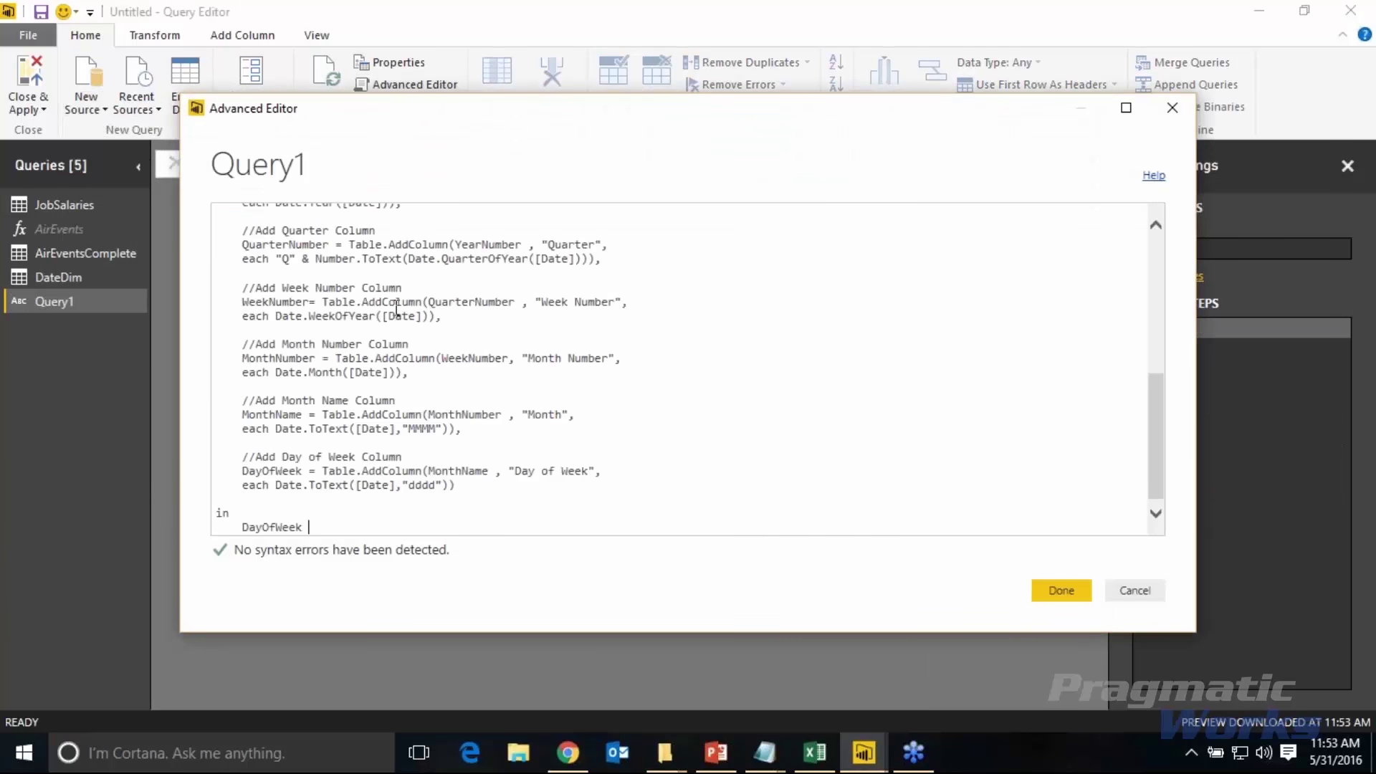
click(1060, 592)
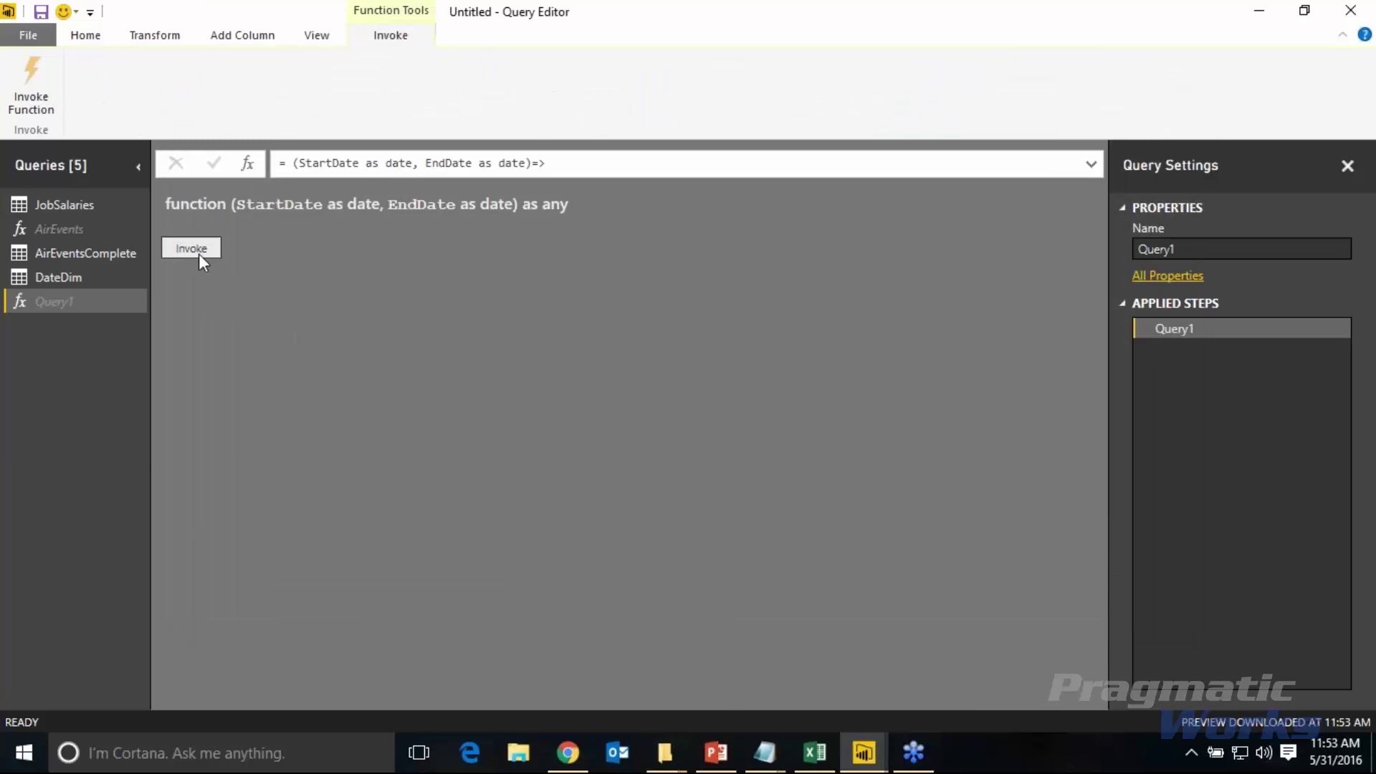
- Invoke the date function with StartDate 1/1/2005 and EndDate 12/31/2016
click(192, 248)
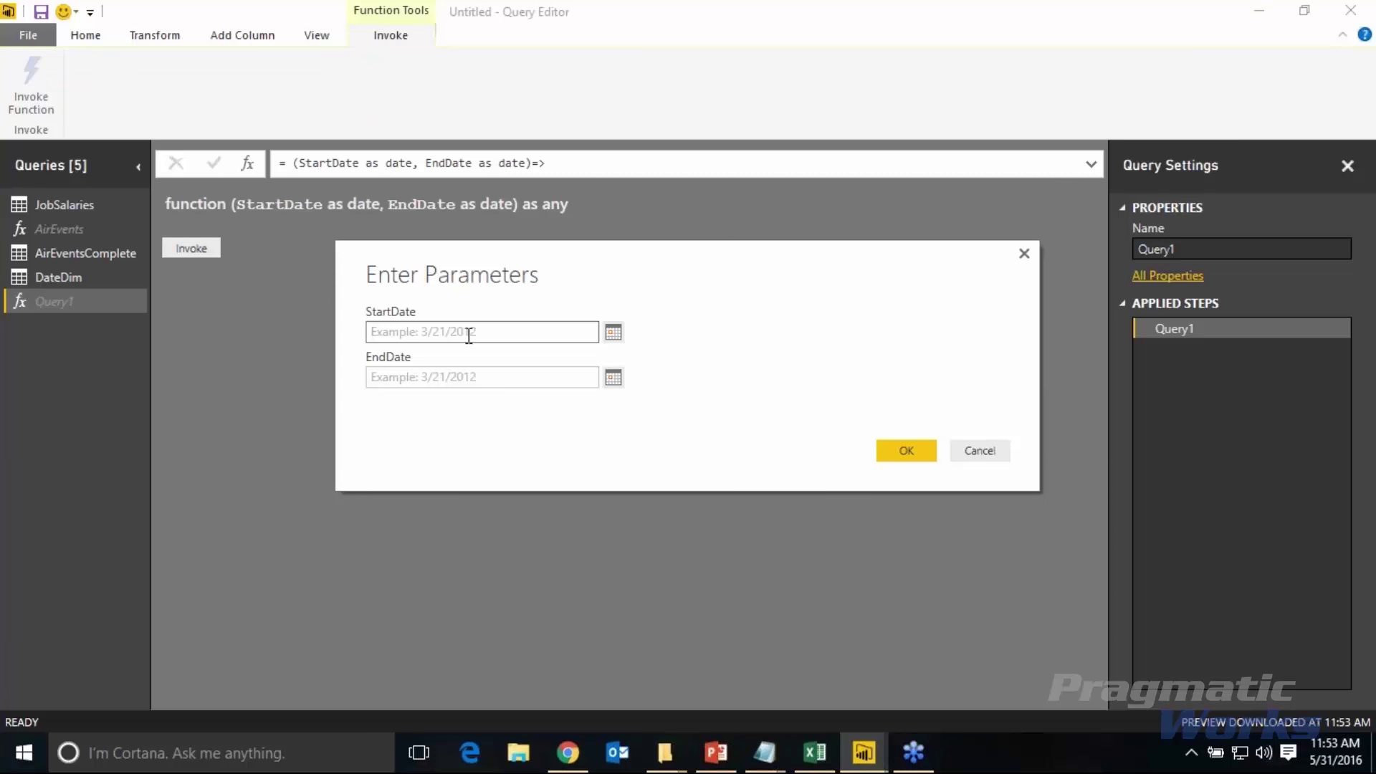
text(1)
text(/1/2005)
key(Tab)
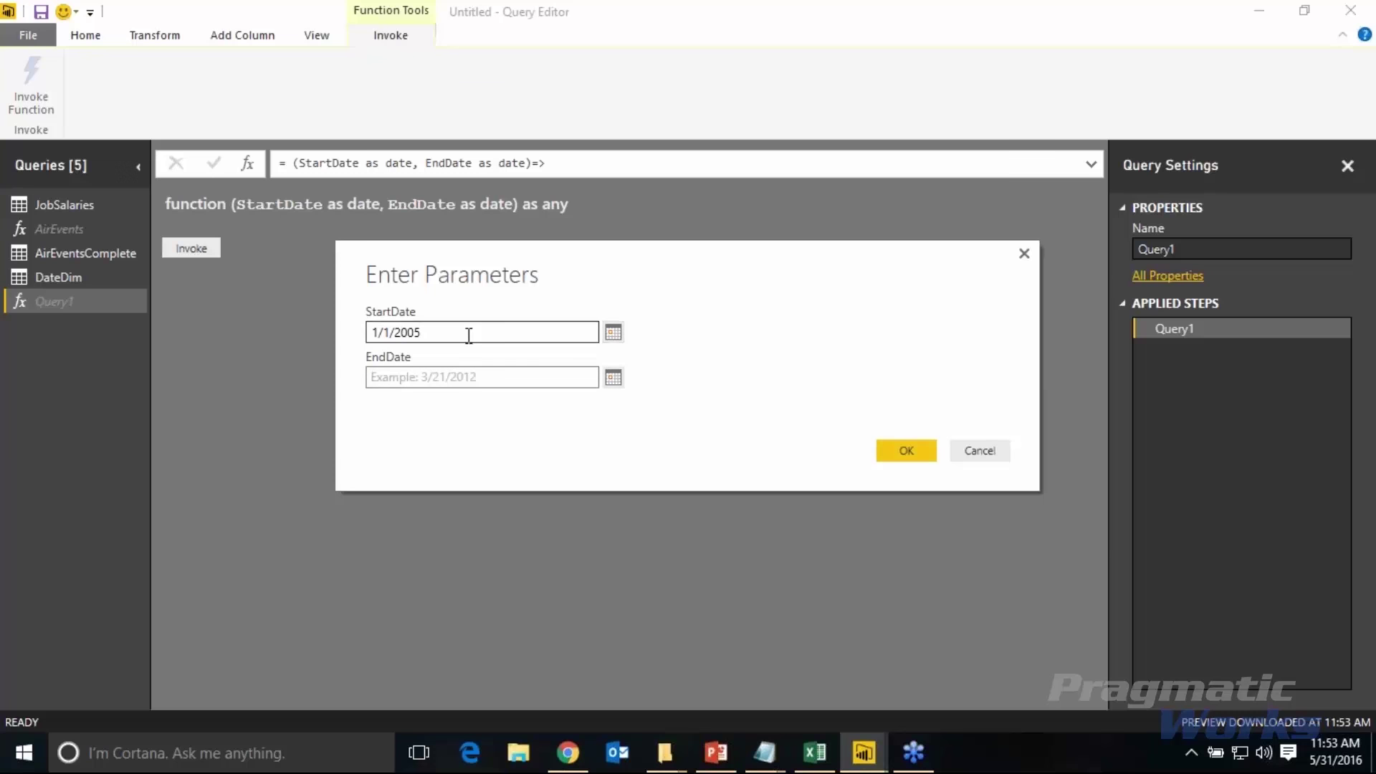
text(12/30)
key(BackSpace)
text(1/2016)
click(906, 450)
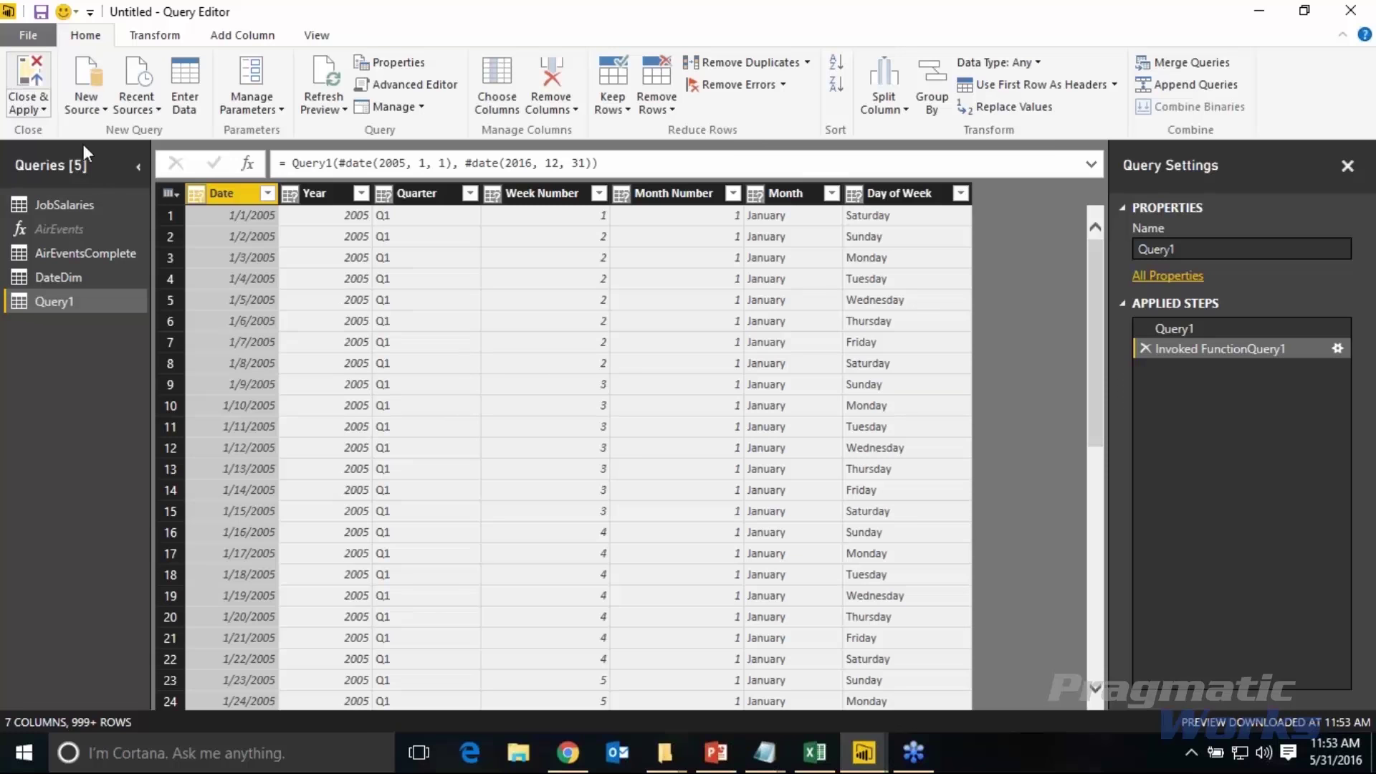
- Close the Query Editor and apply the query changes to the data model
click(27, 90)
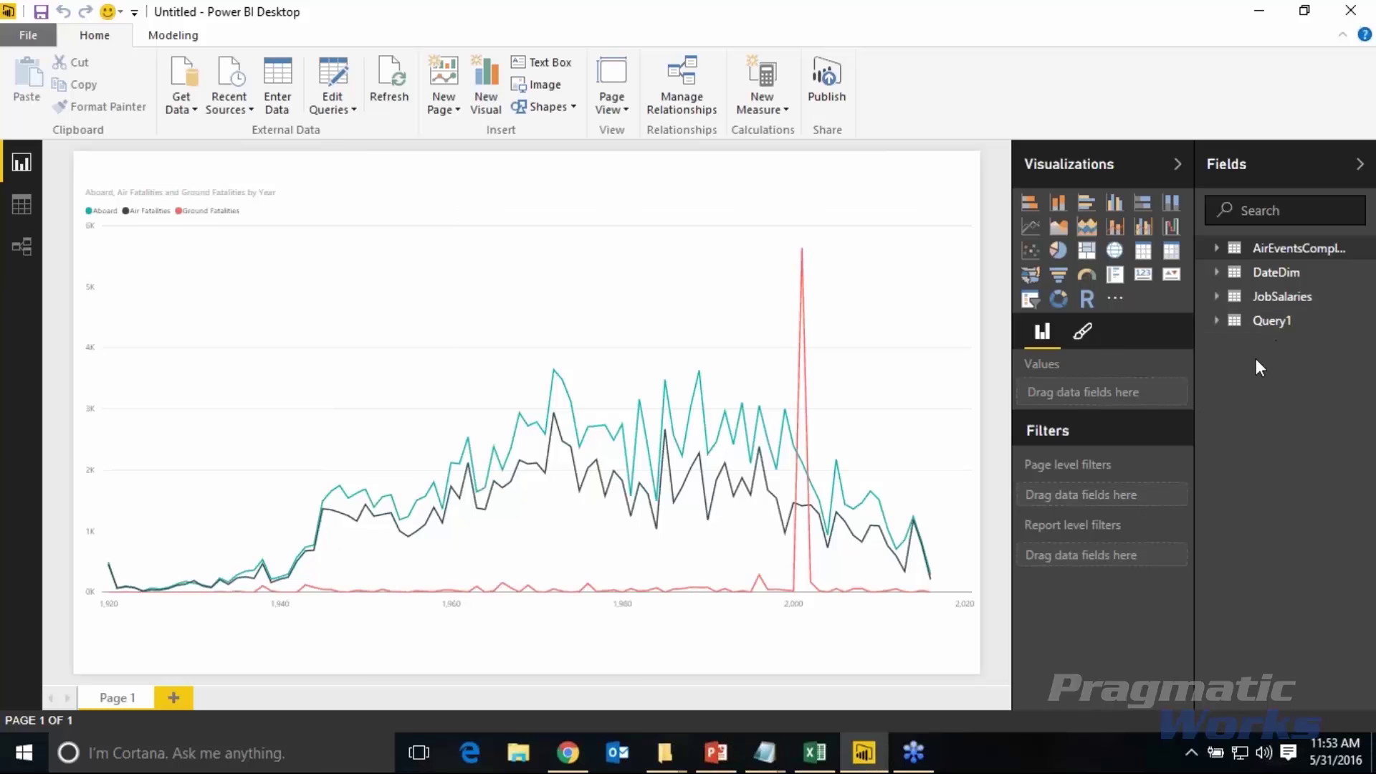
key(alt+Tab)
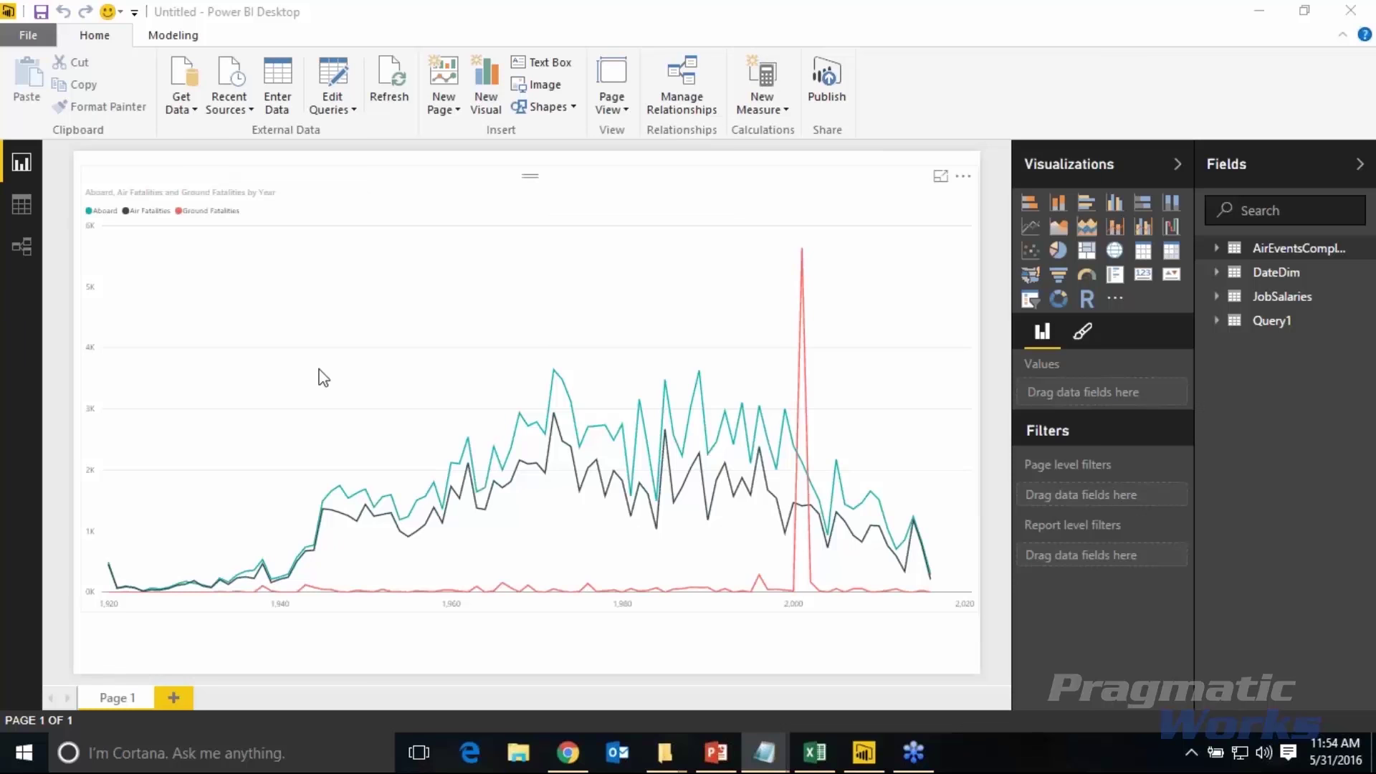
- Add a new calculated table named CalendarDemo in the data view
click(24, 207)
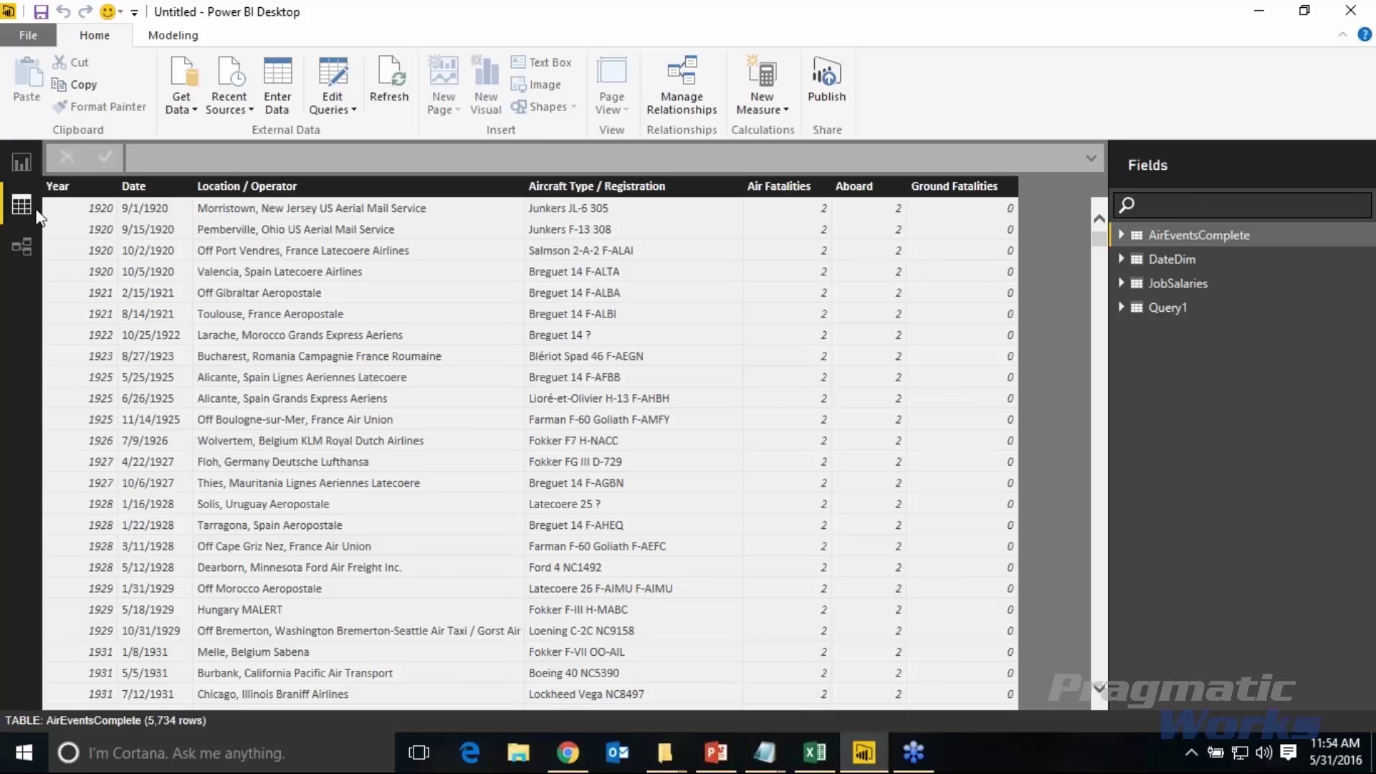
click(173, 35)
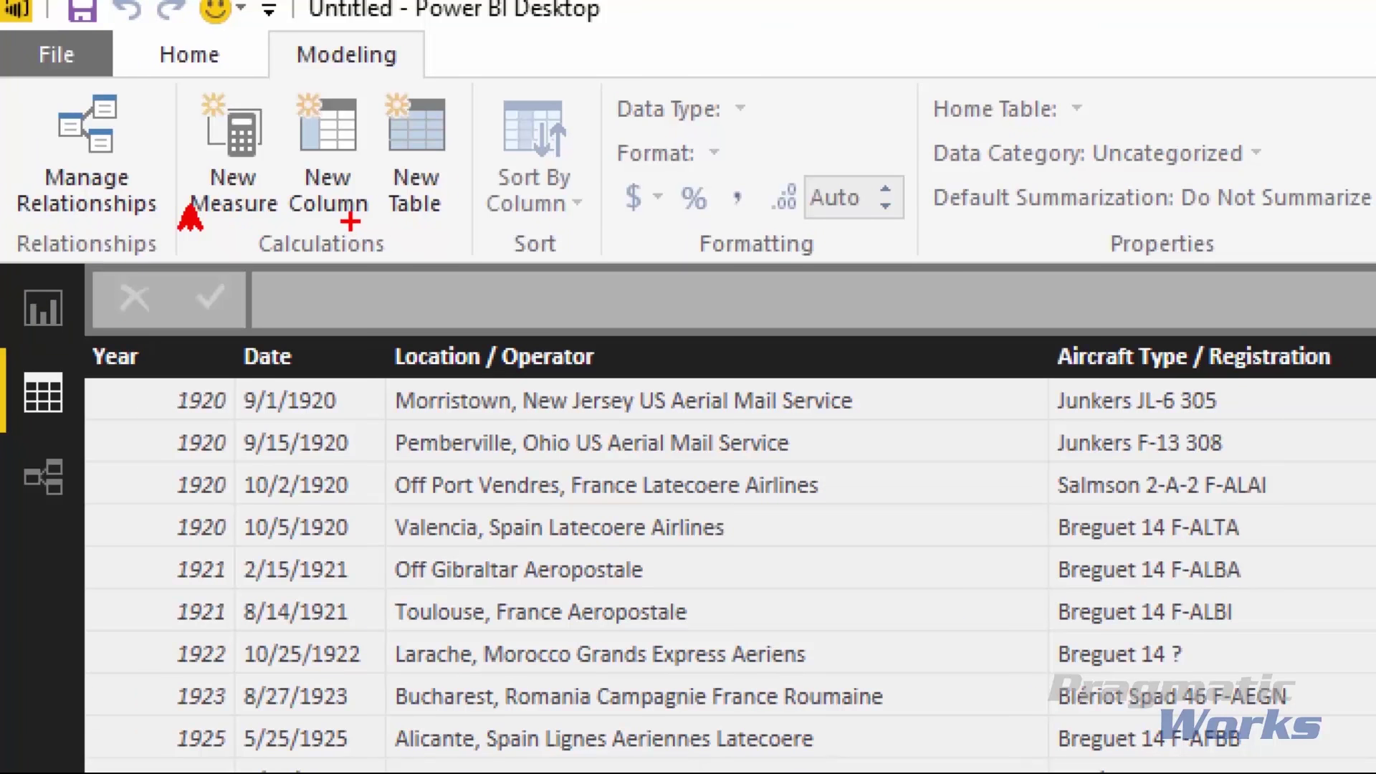
drag(349, 220, 376, 287)
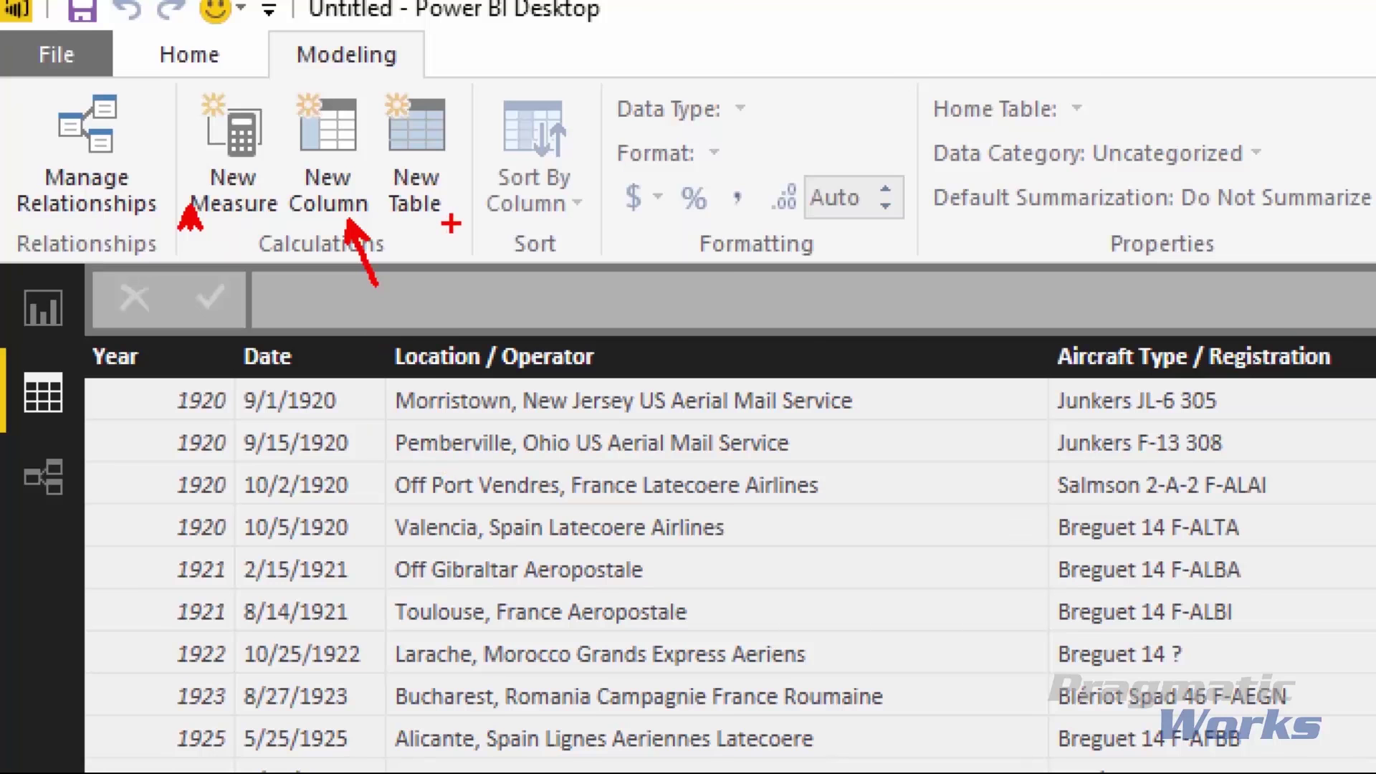
drag(451, 225, 491, 284)
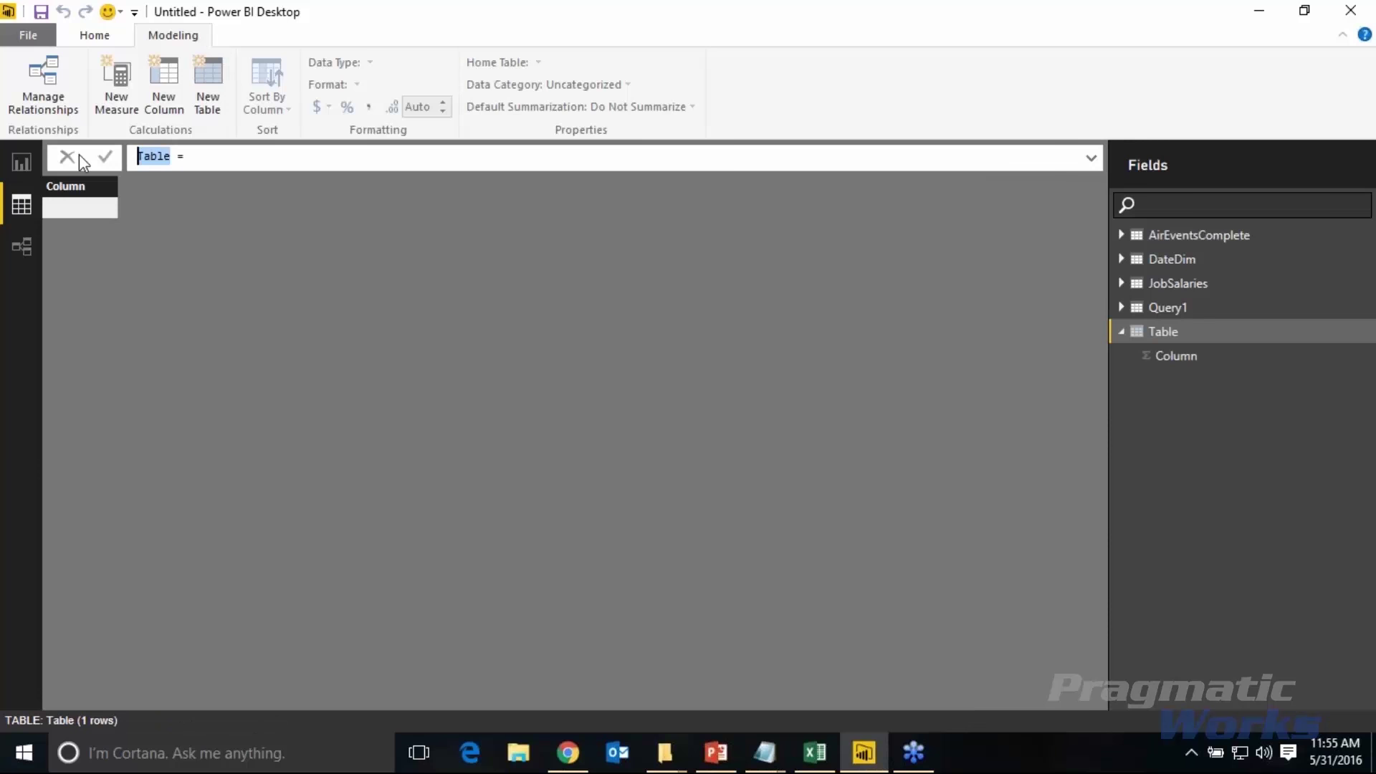
text(Cal)
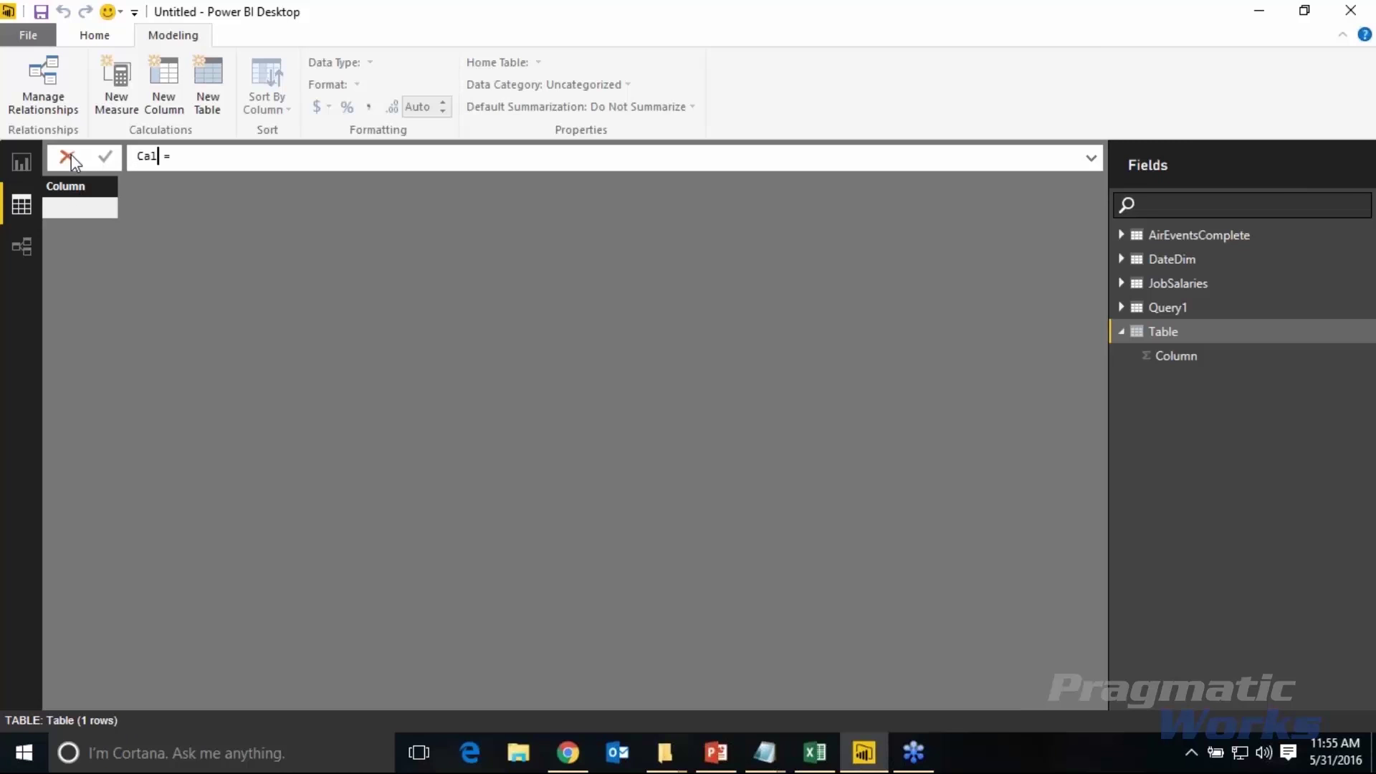
text(endarDemo)
- Define the CalendarDemo table with the formula CALENDAR("1/1/2015", "12/31/2016")
key(End)
text(C)
key(Down)
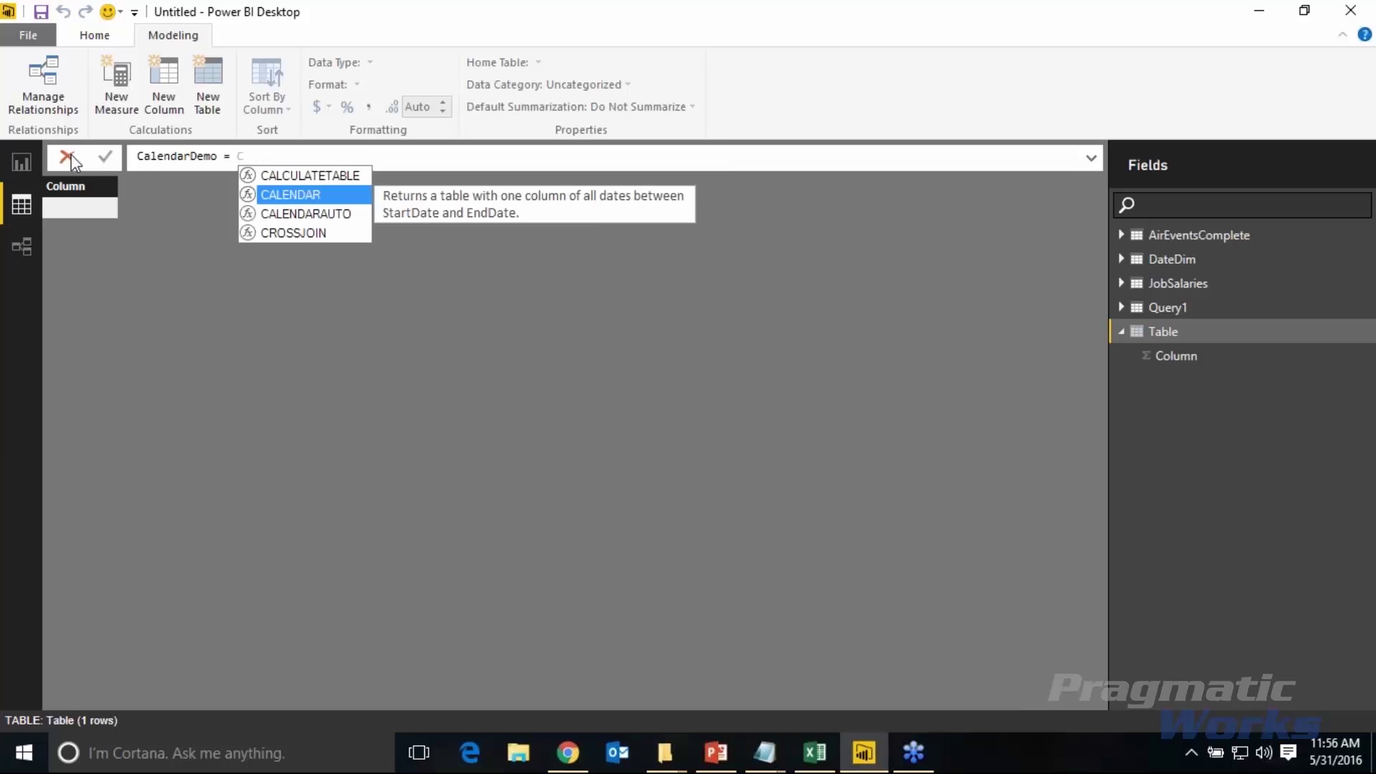
key(Down)
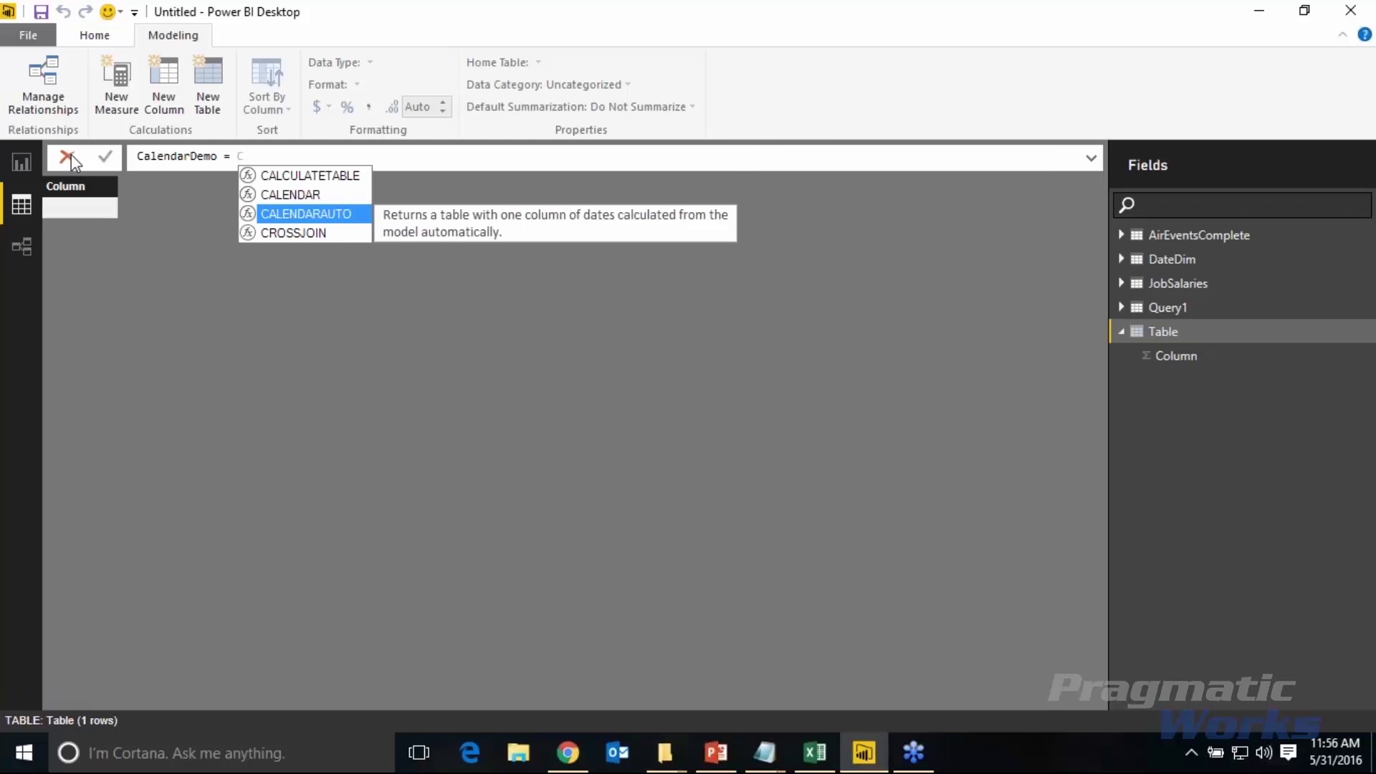
key(Up)
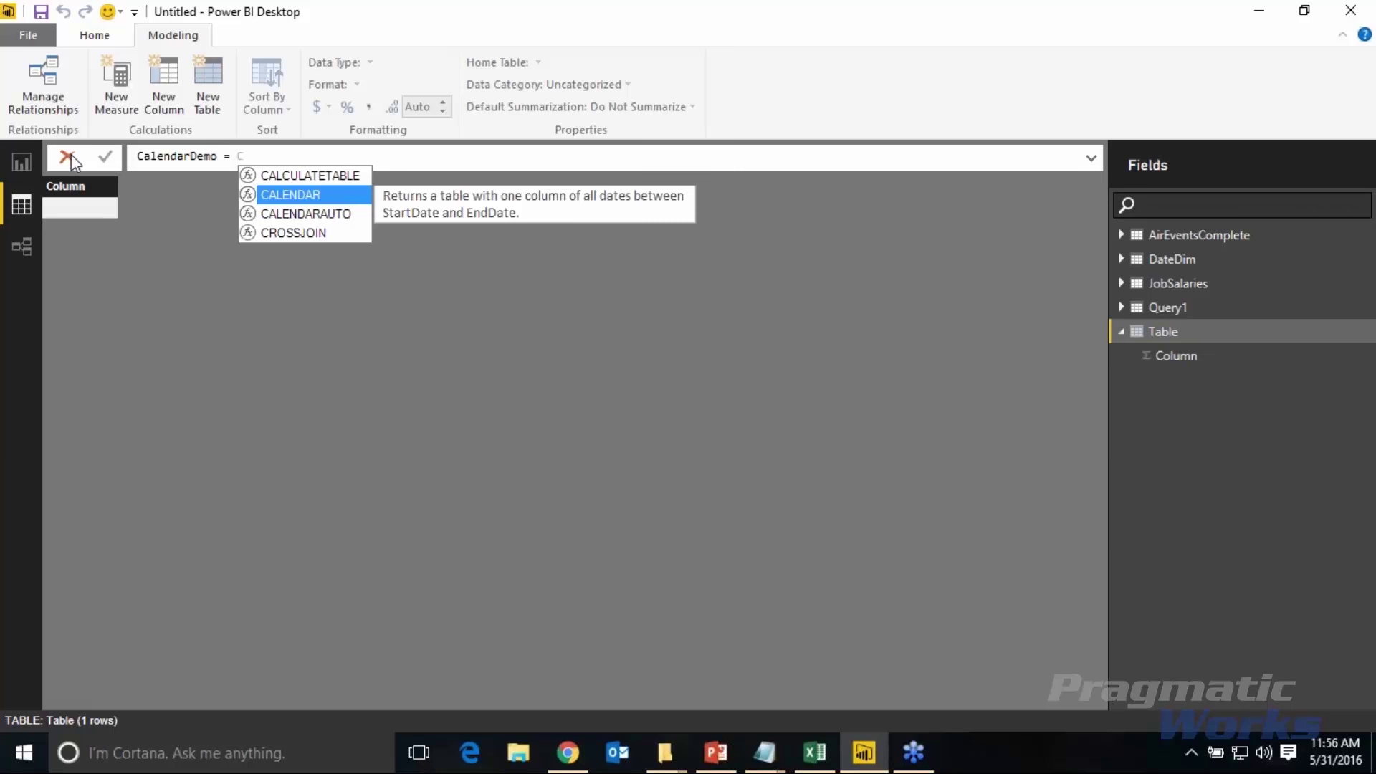
key(Tab)
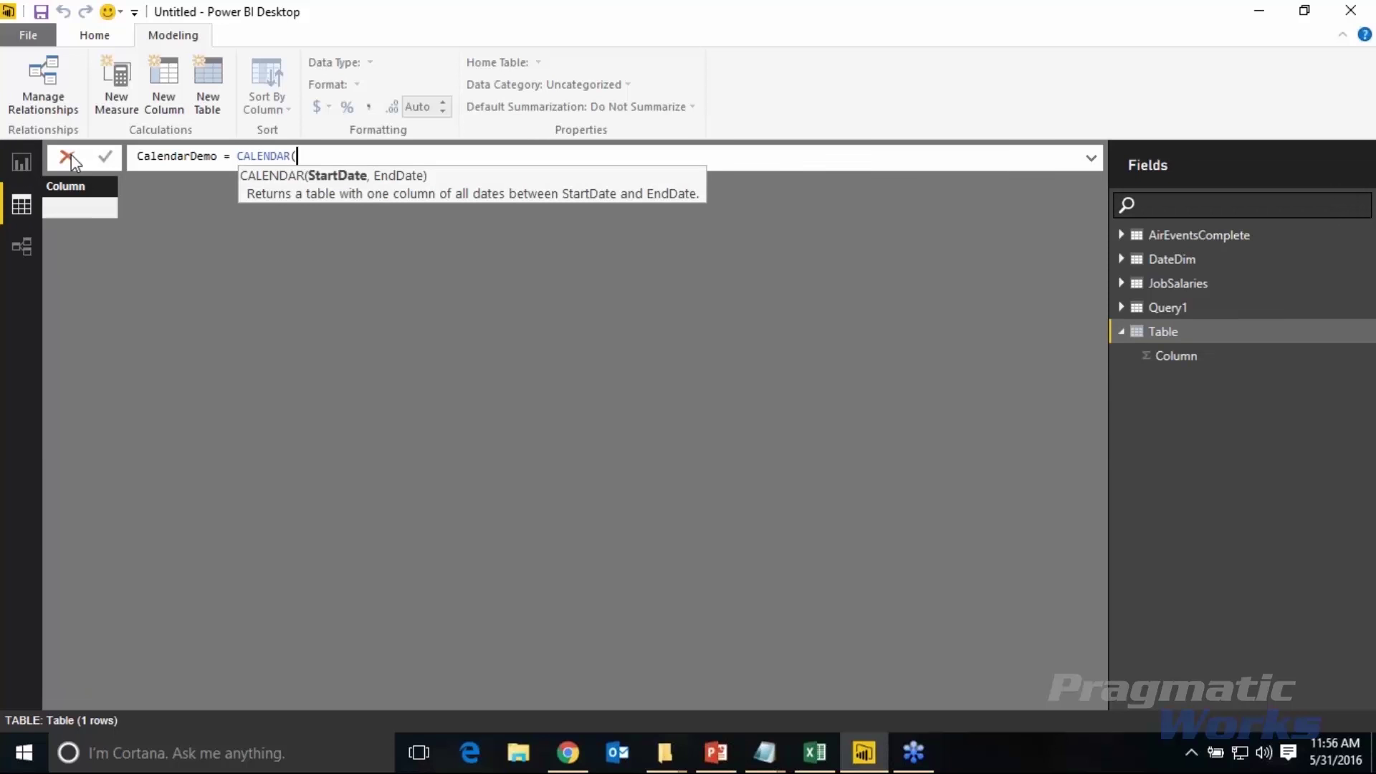
text("1/1/2015", "12)
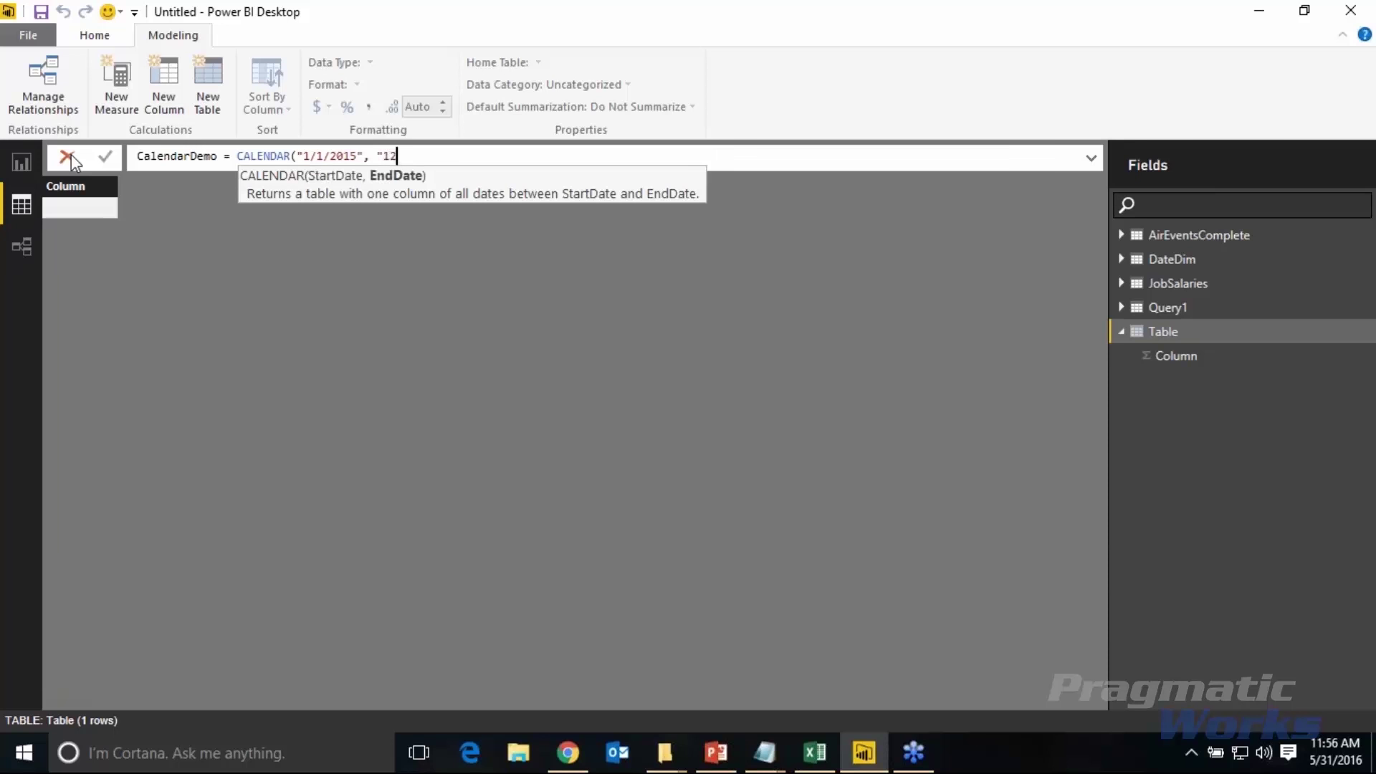
text(/31/2016"))
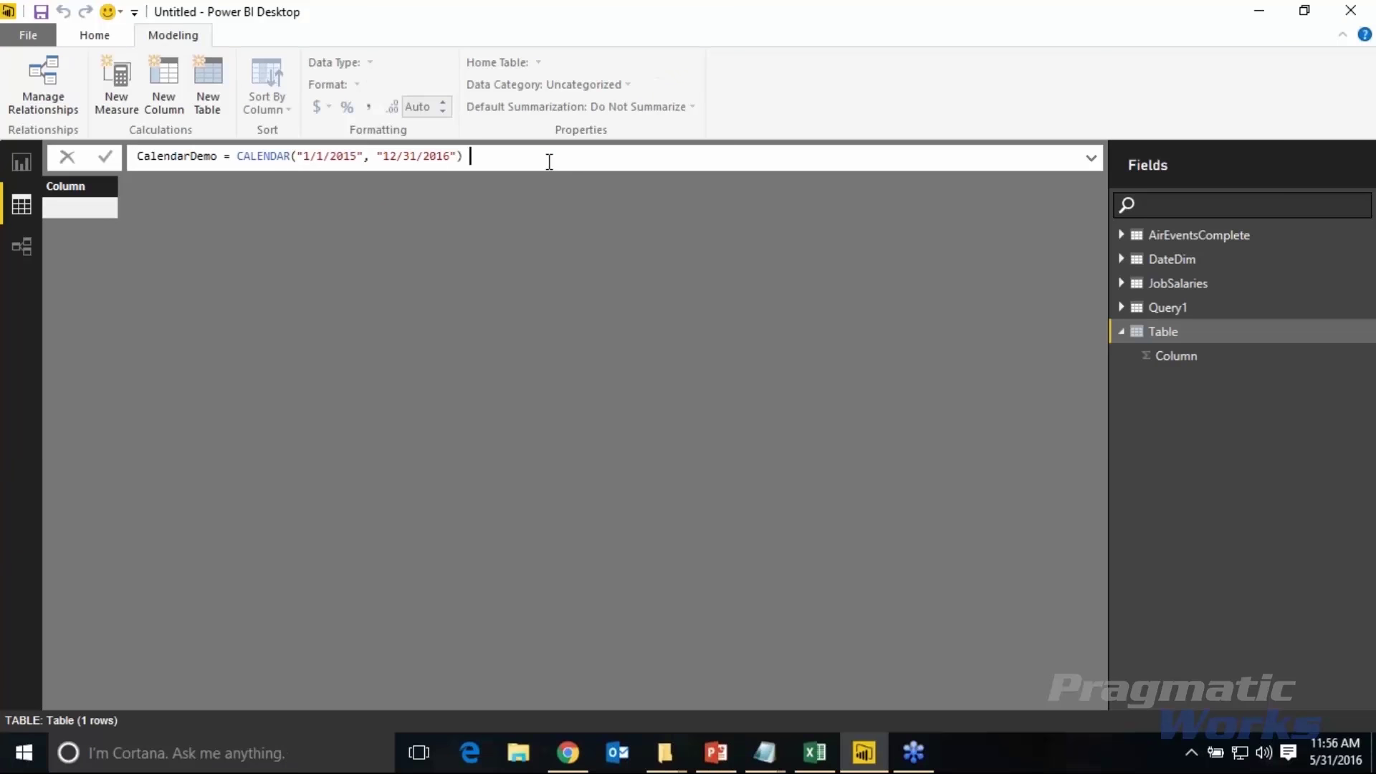
key(Return)
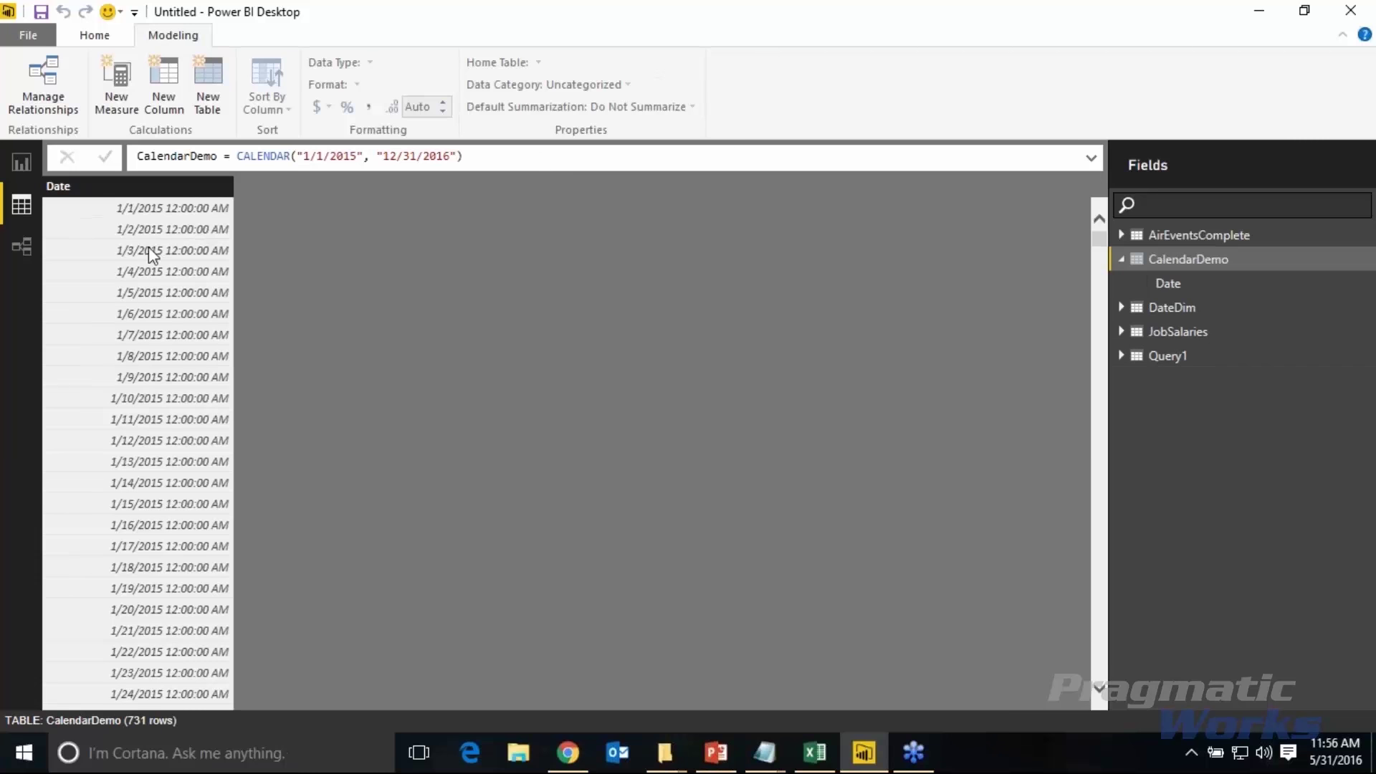
- Add a calculated column to CalendarDemo with the formula Month = MONTH(CalendarDemo[Date])
click(147, 188)
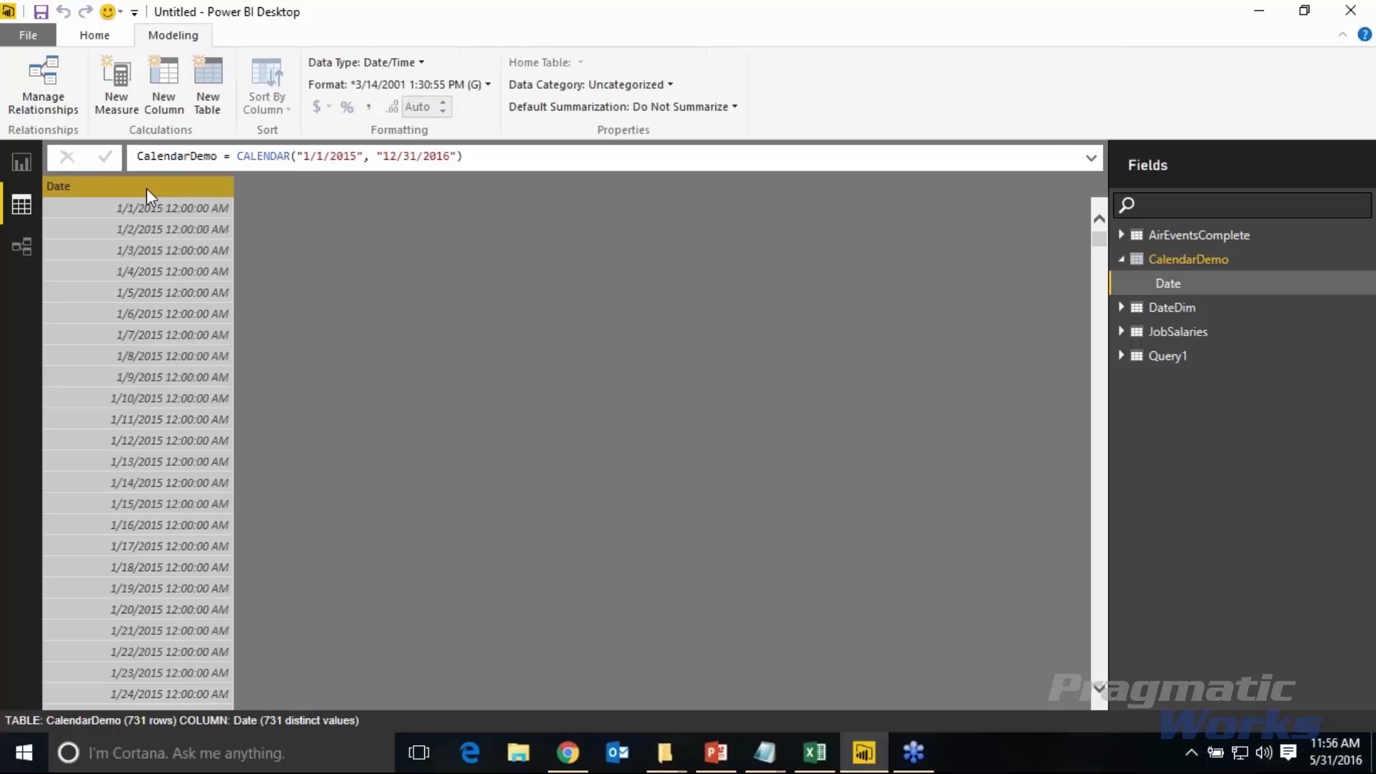
click(153, 102)
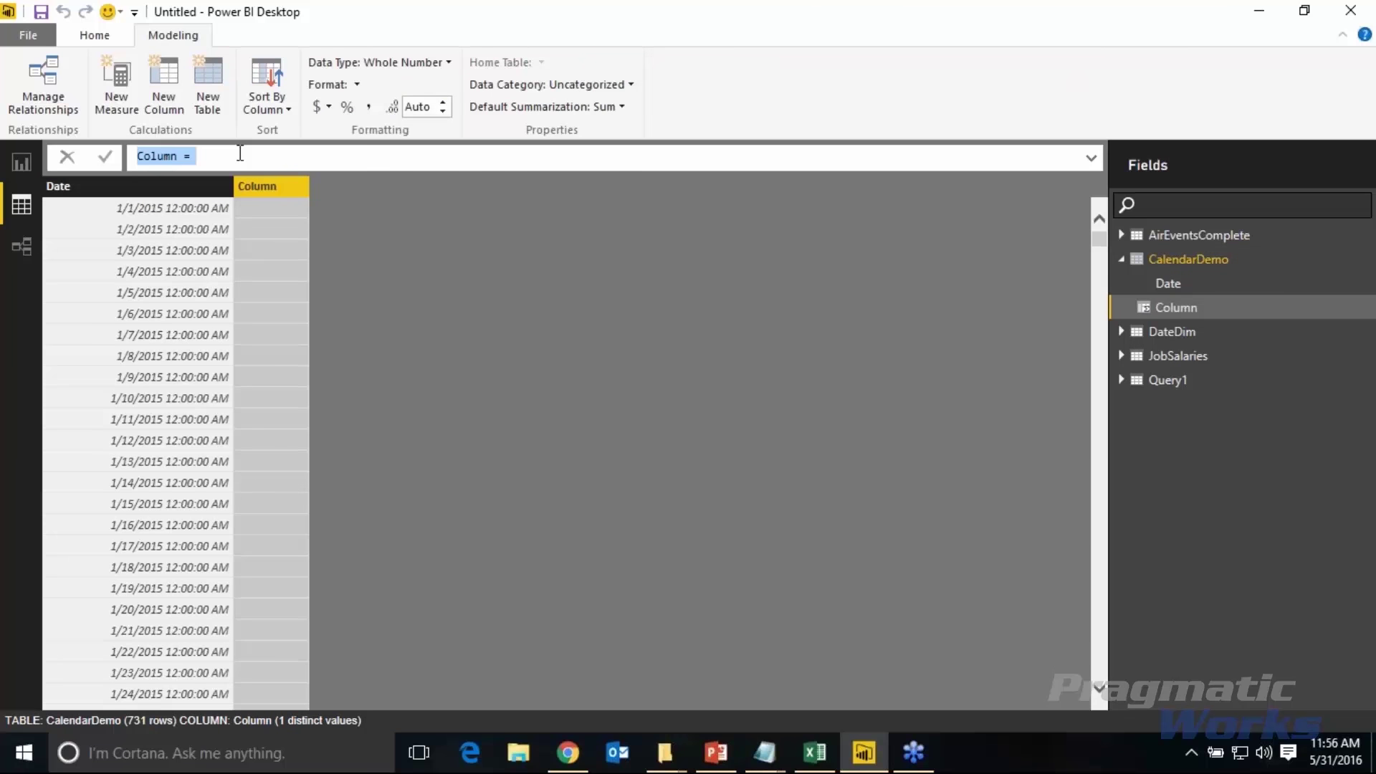
text(Month = Mont)
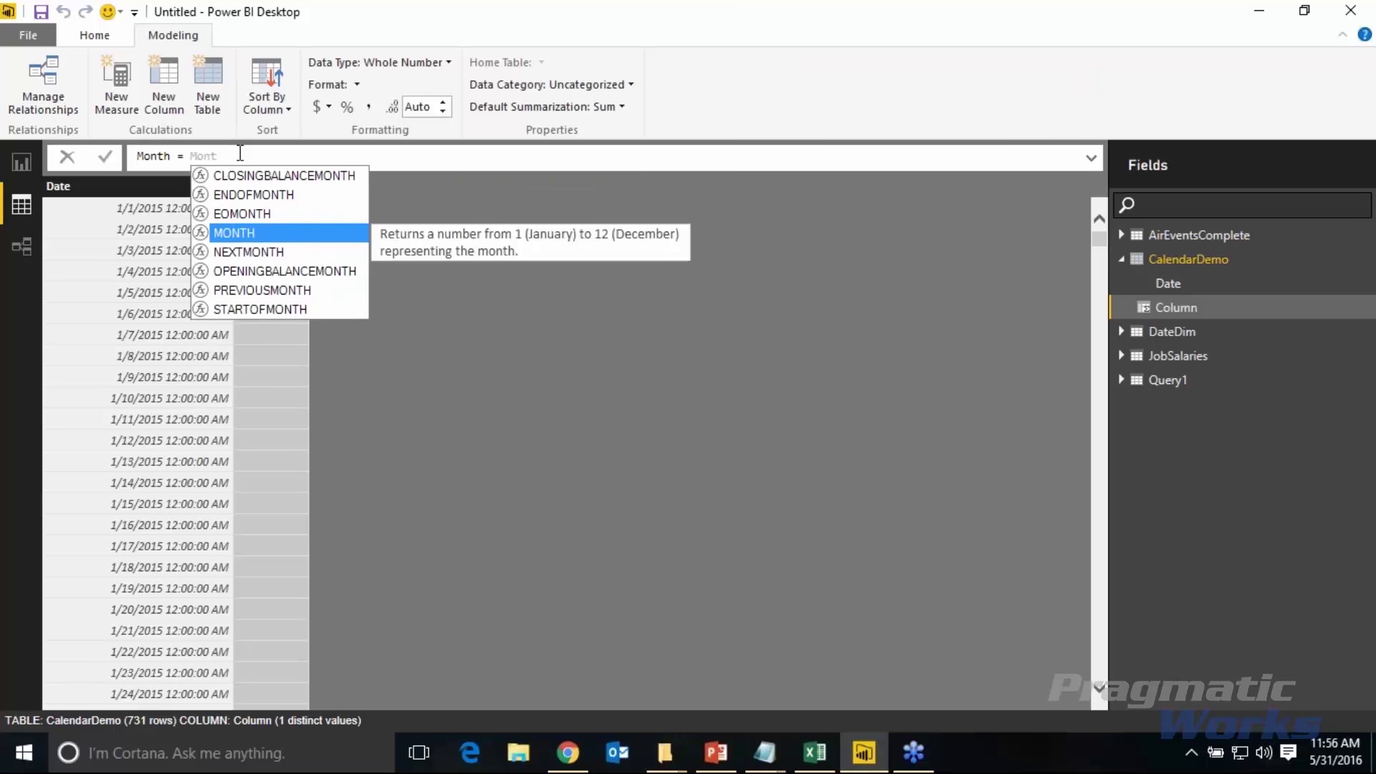
key(Tab)
text(CalendarDemo[Date])
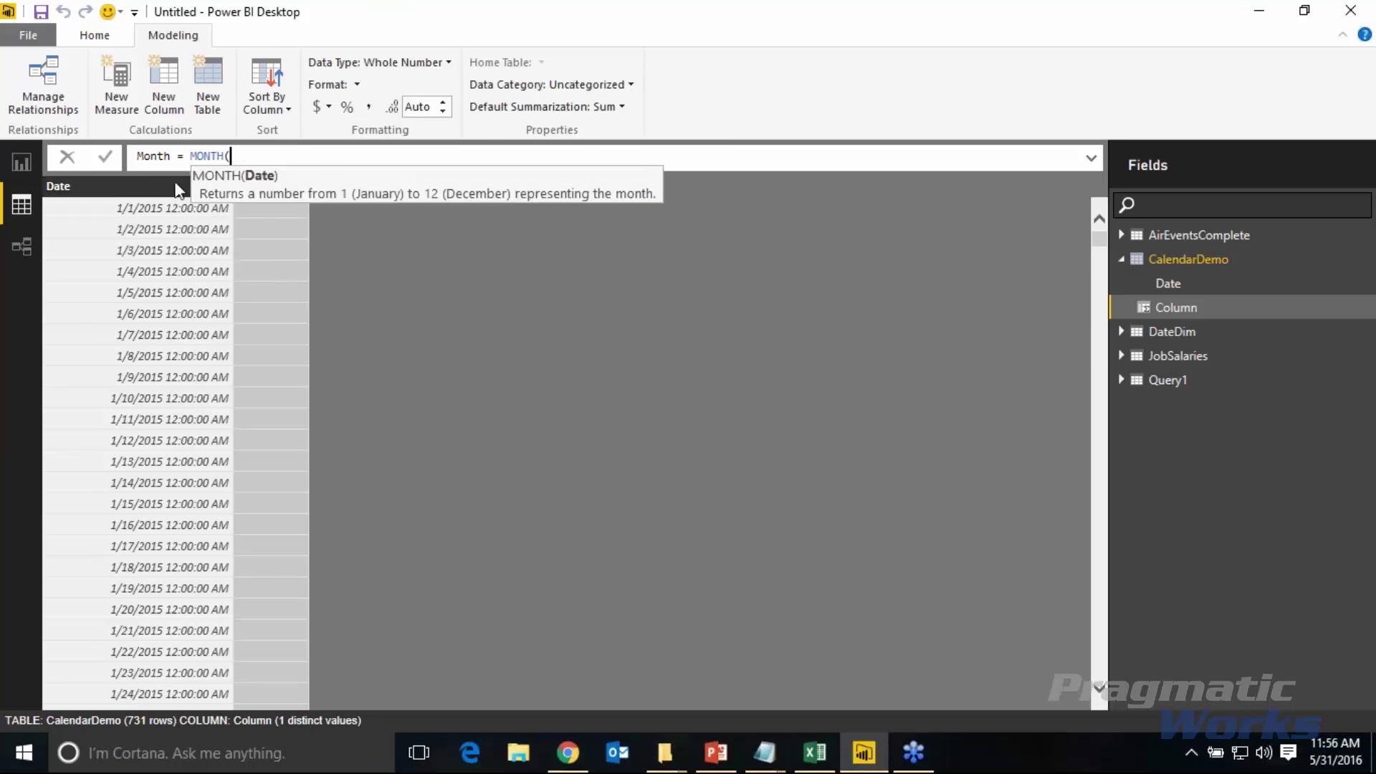
text())
key(Return)
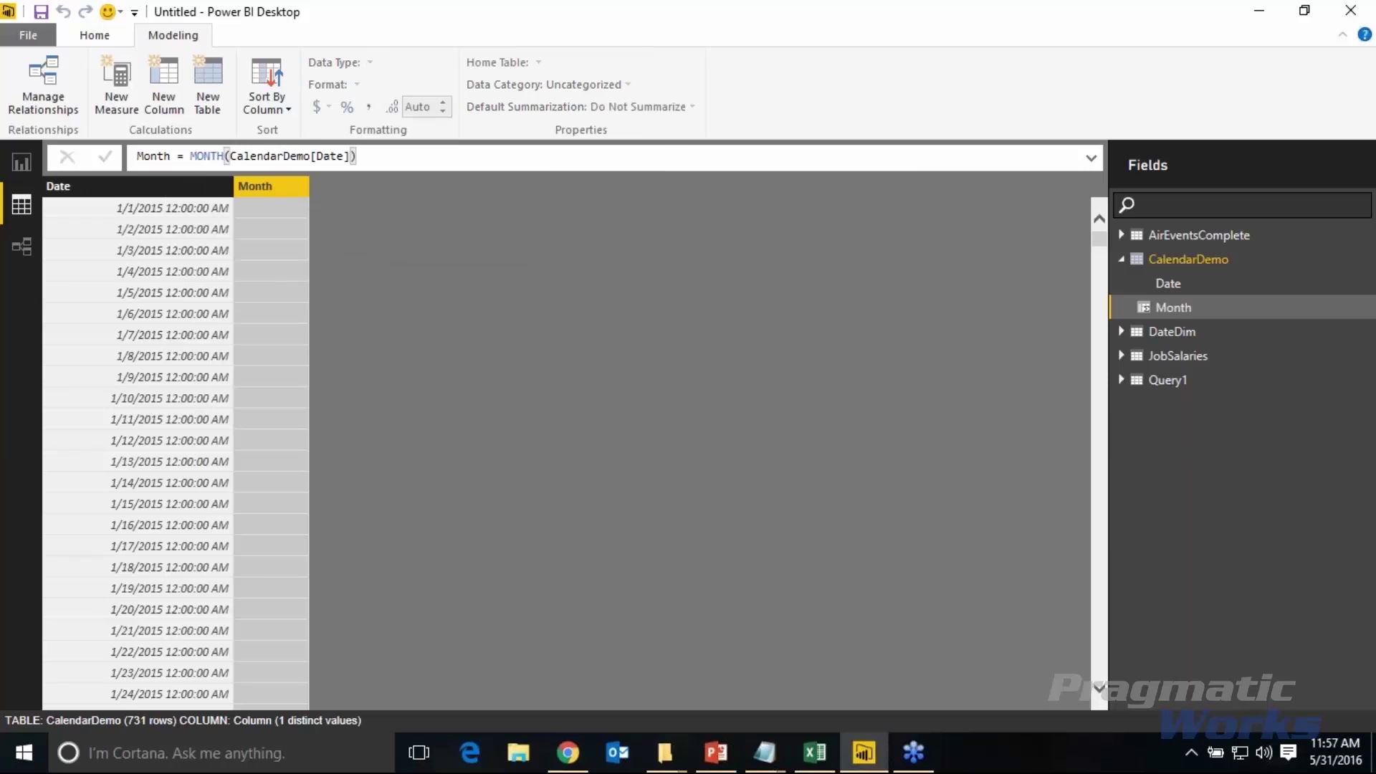
click(144, 186)
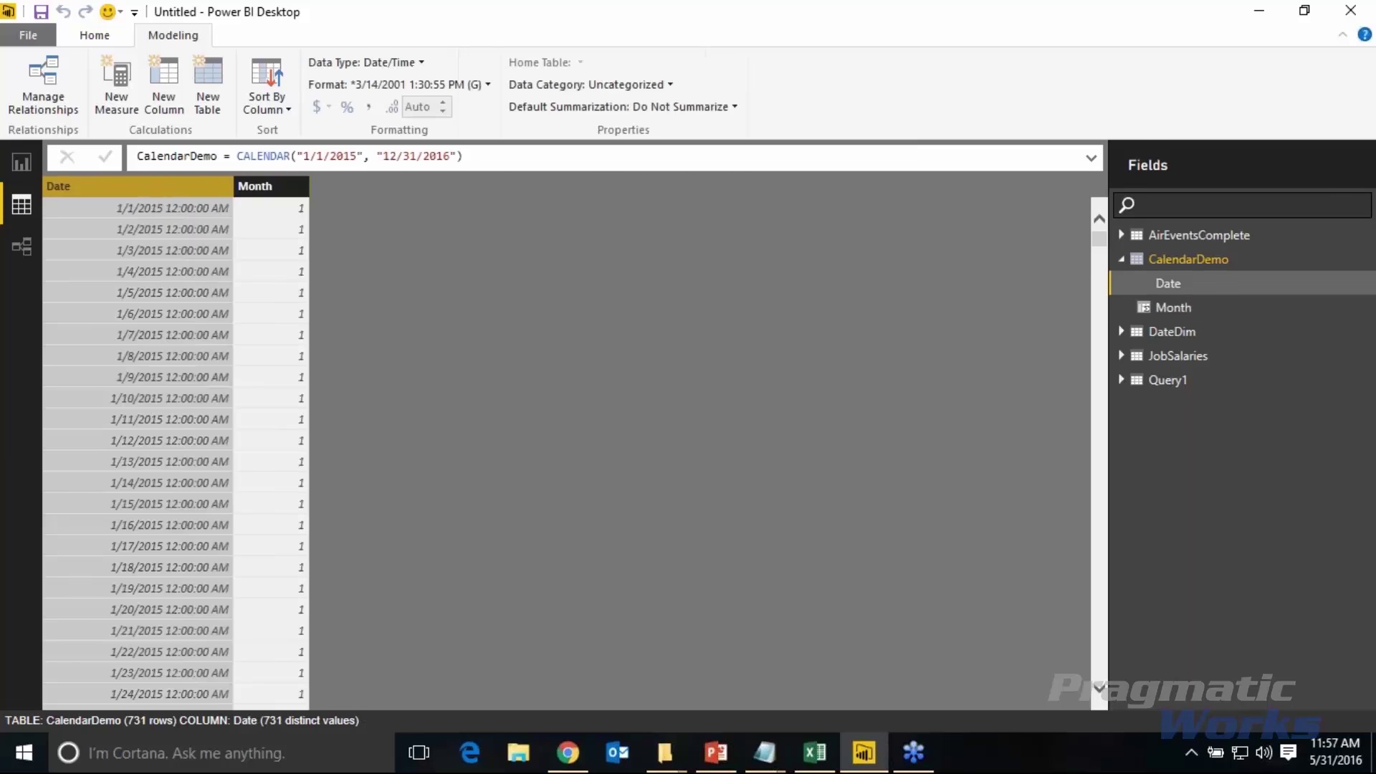
click(176, 89)
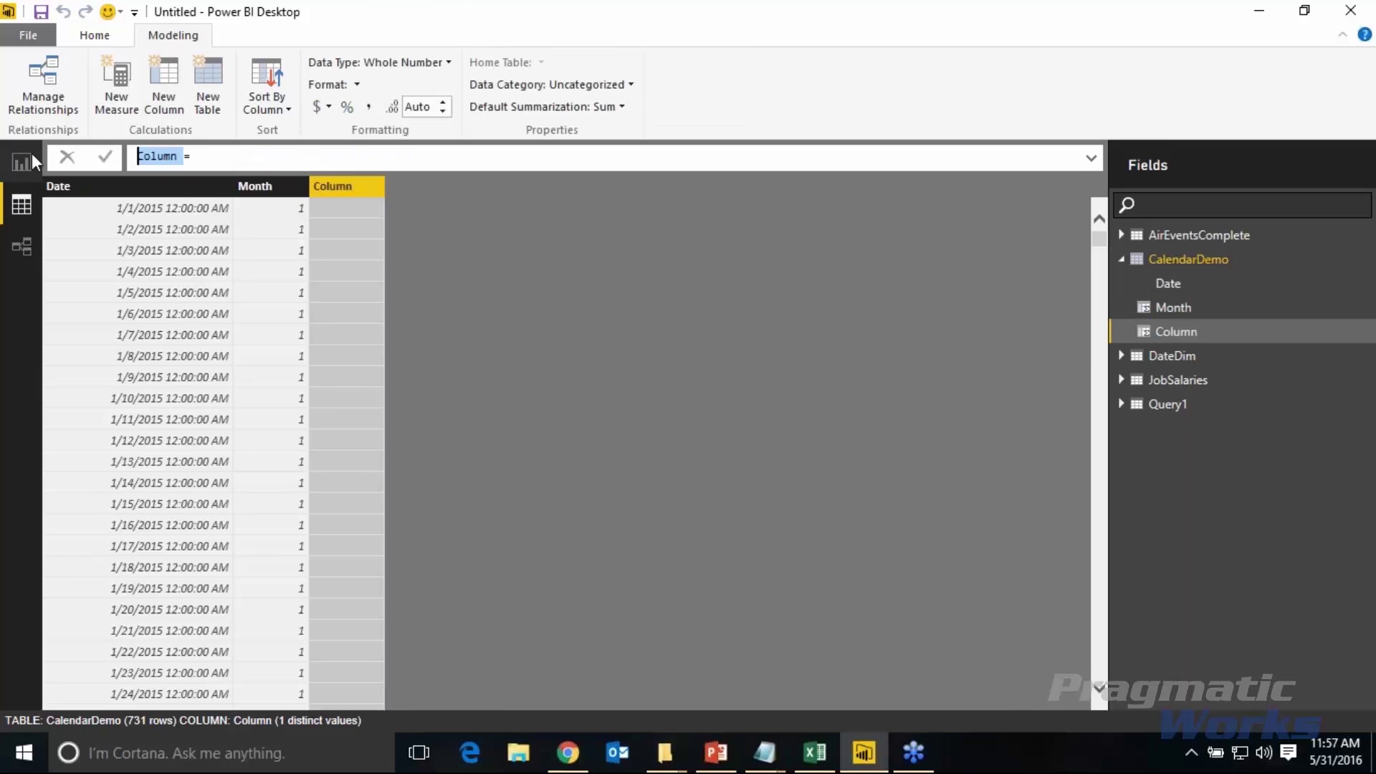
key(Escape)
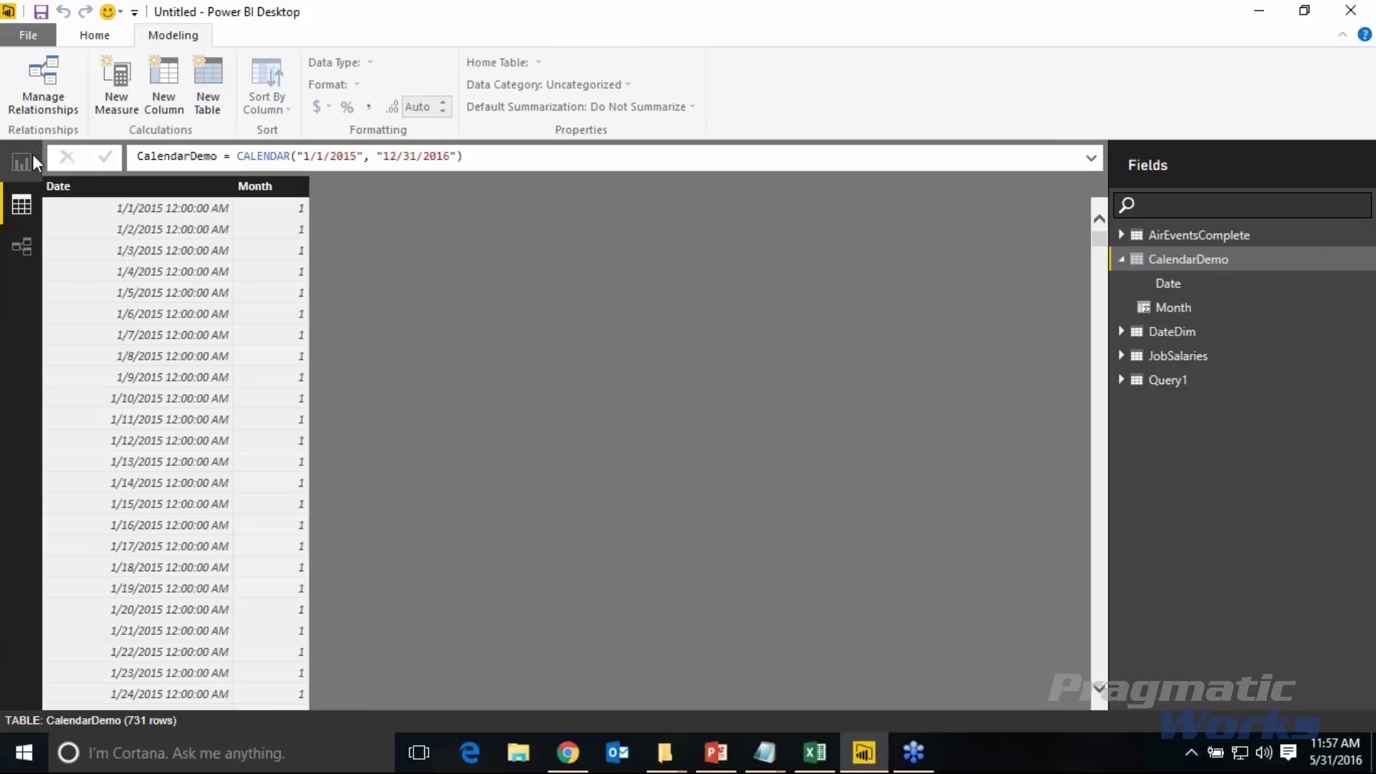
- Add a calculated column to CalendarDemo with the formula Year = YEAR(CalendarDemo[Date])
click(173, 189)
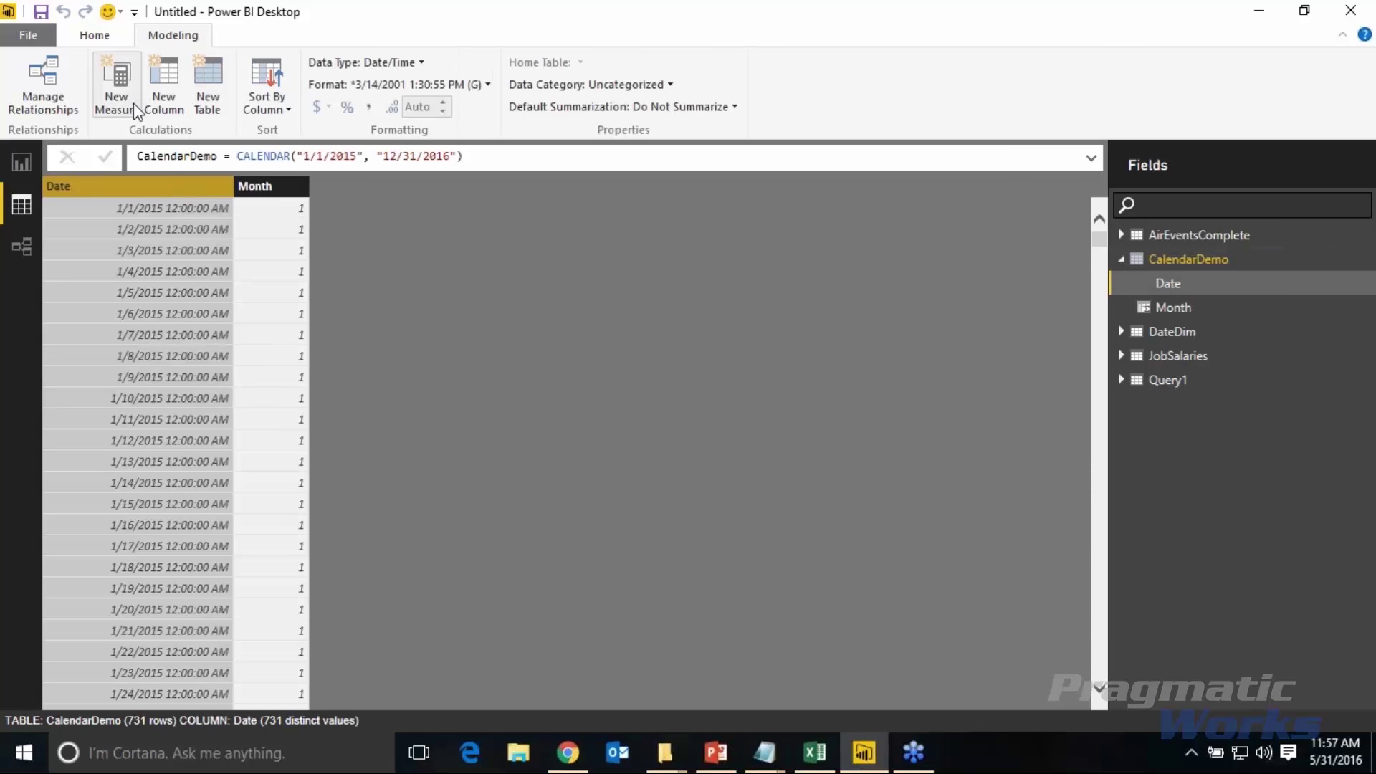
click(164, 98)
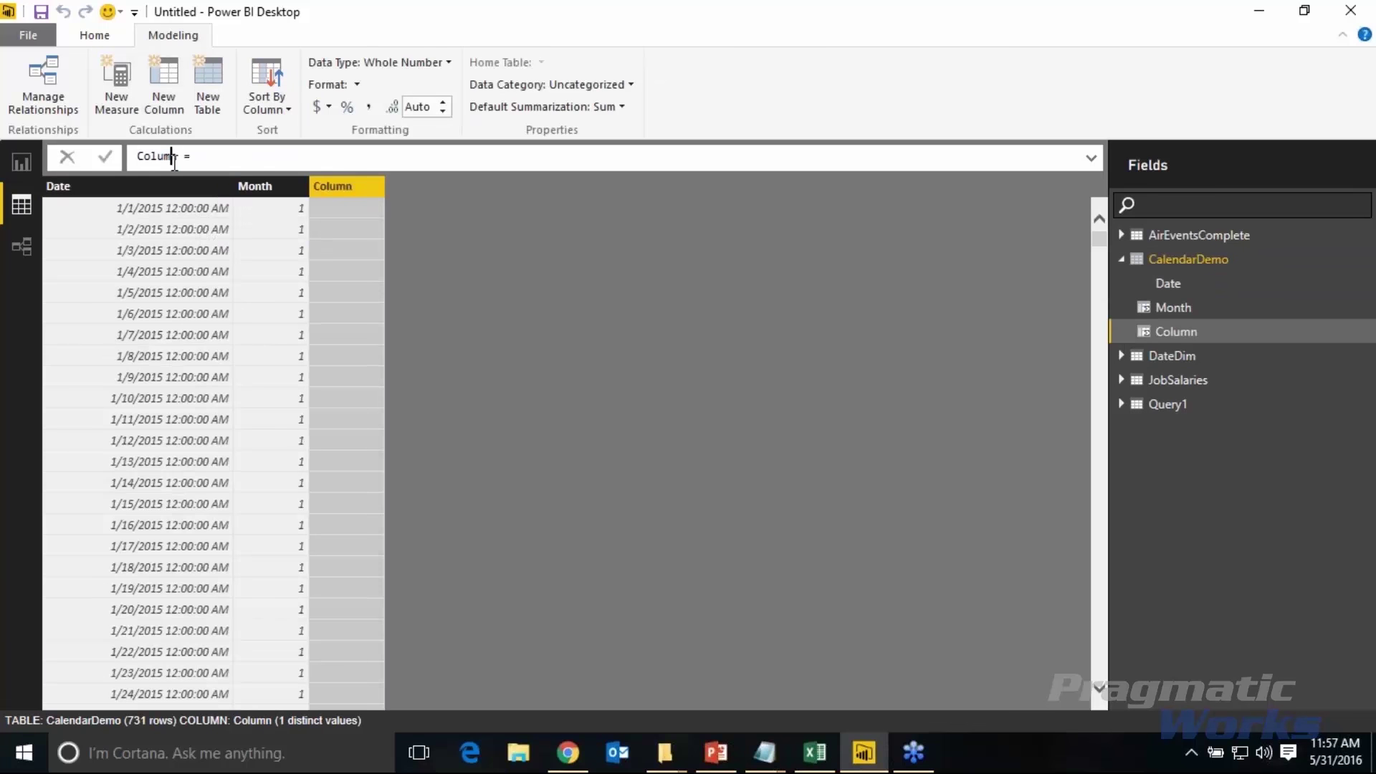
drag(172, 159, 137, 159)
key(BackSpace)
text(Year)
key(Right)
key(Right)
key(Right)
text(YEAR()
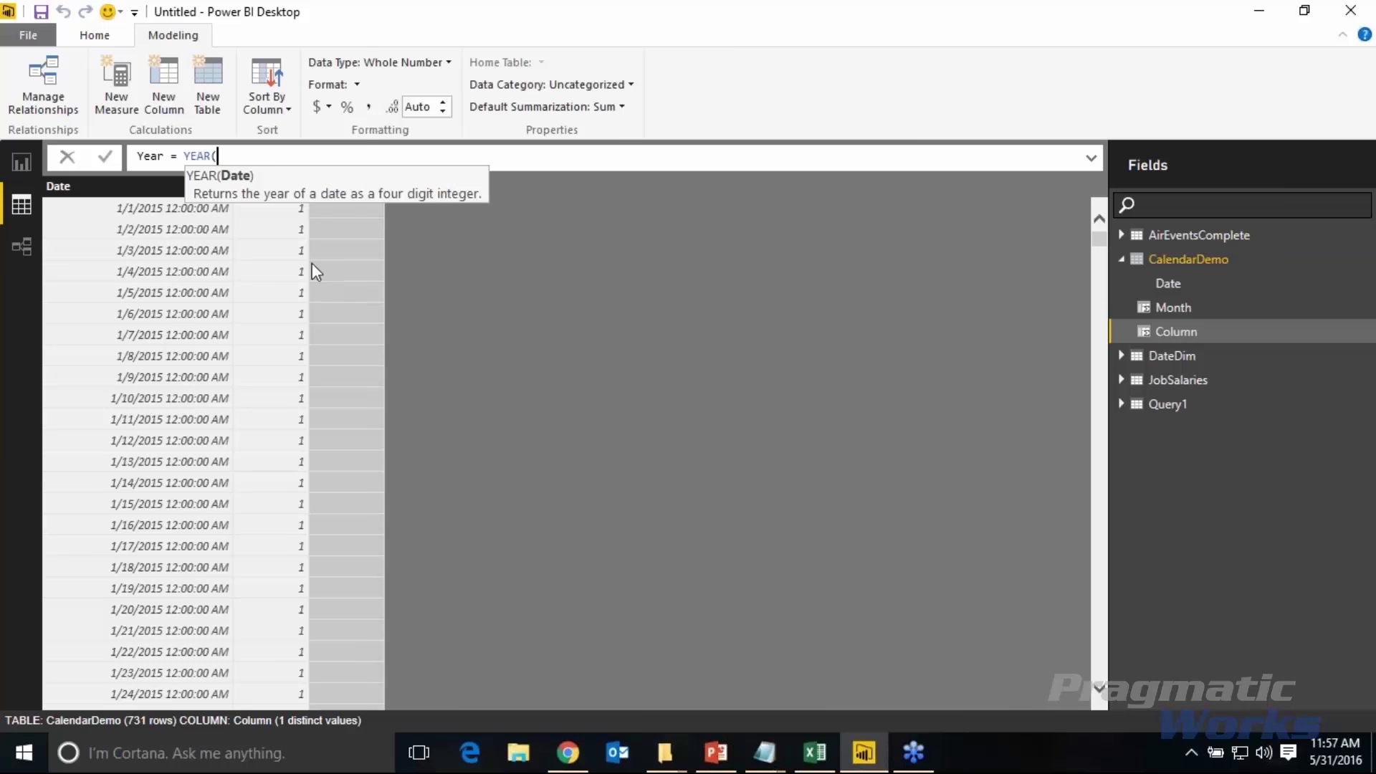
click(123, 188)
text())
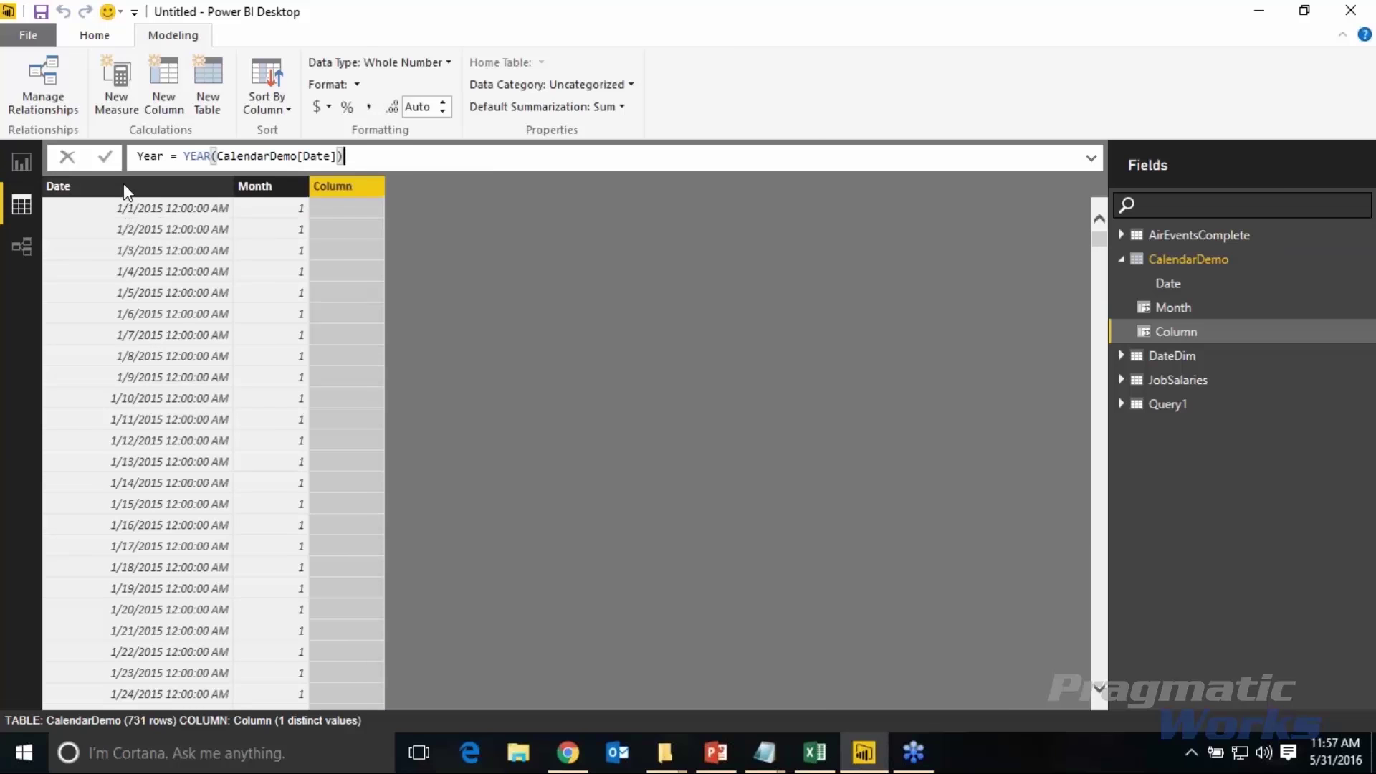
key(Return)
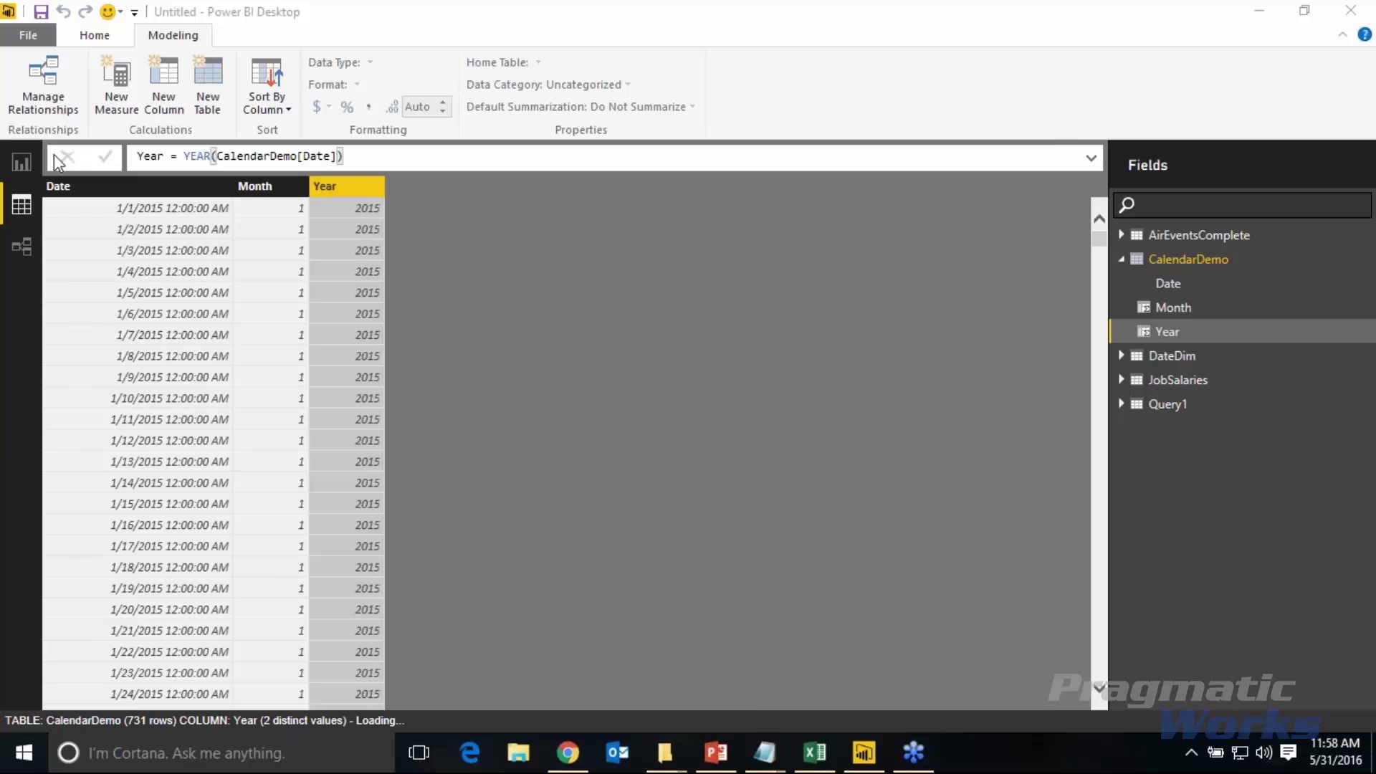
- Return to the report view and start a new data import from a Web source
click(22, 162)
click(95, 34)
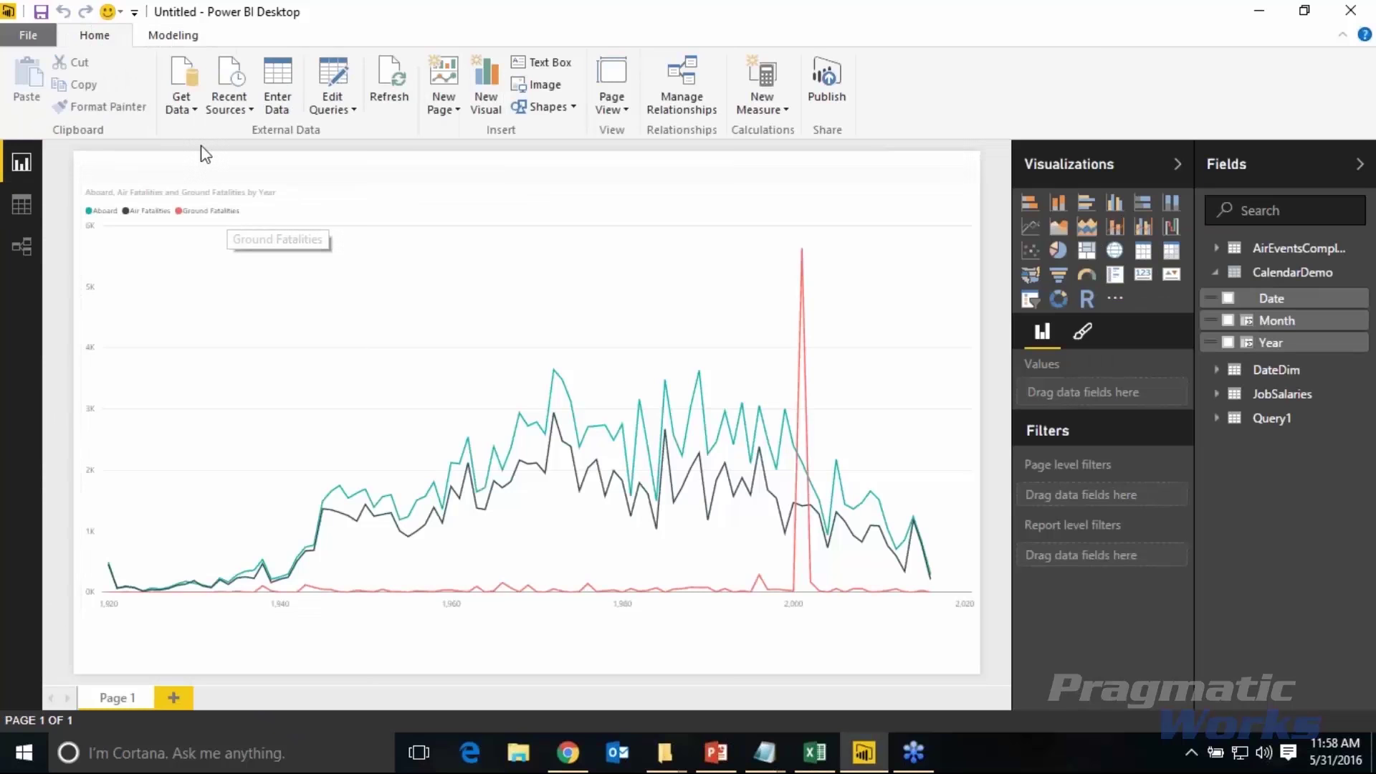
click(178, 113)
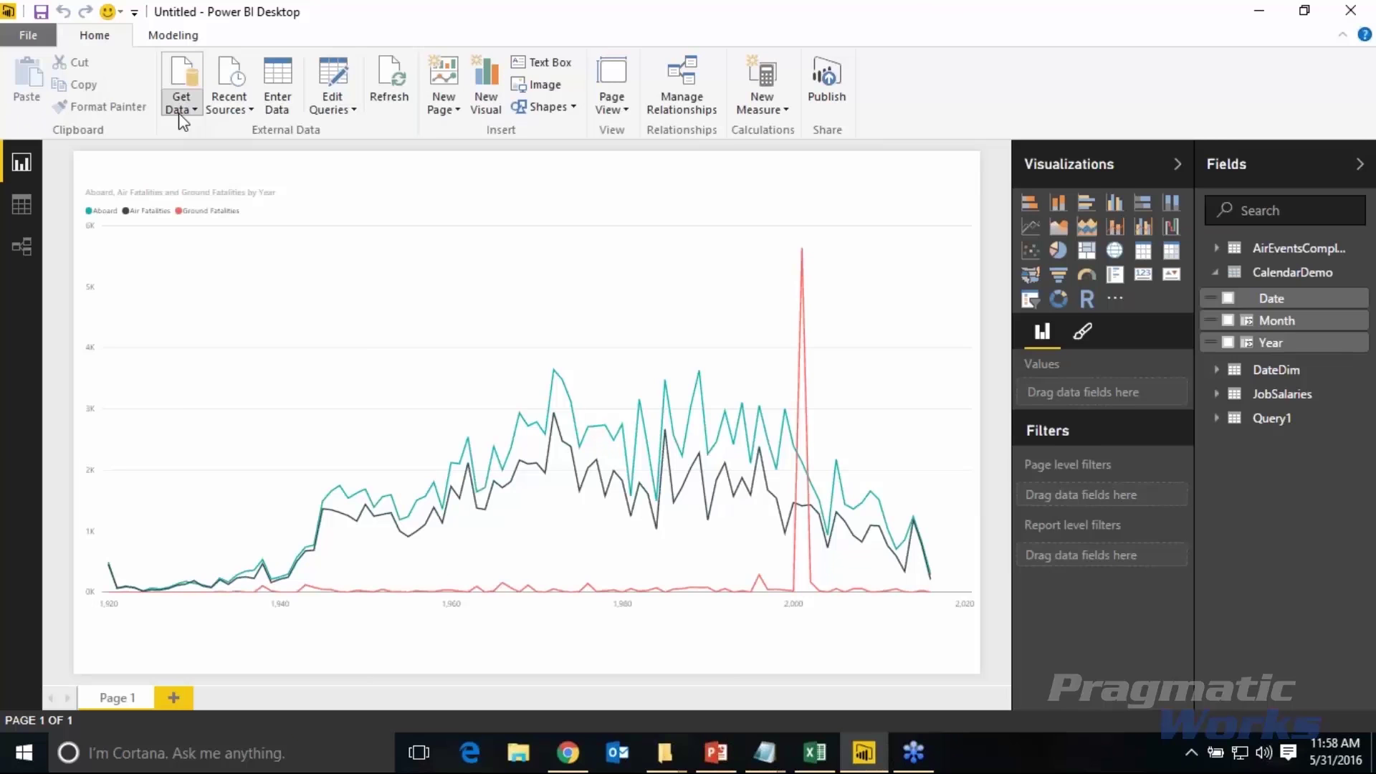
click(181, 110)
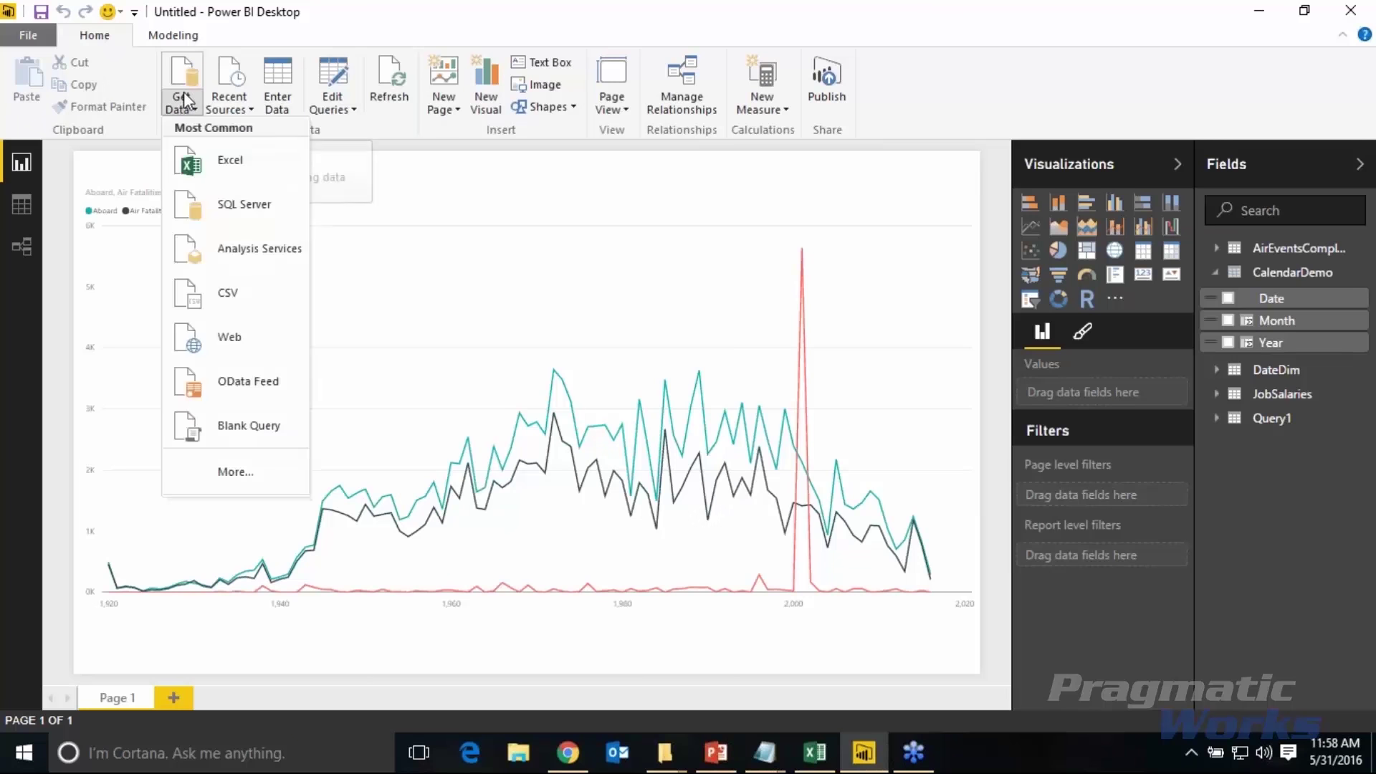
click(251, 334)
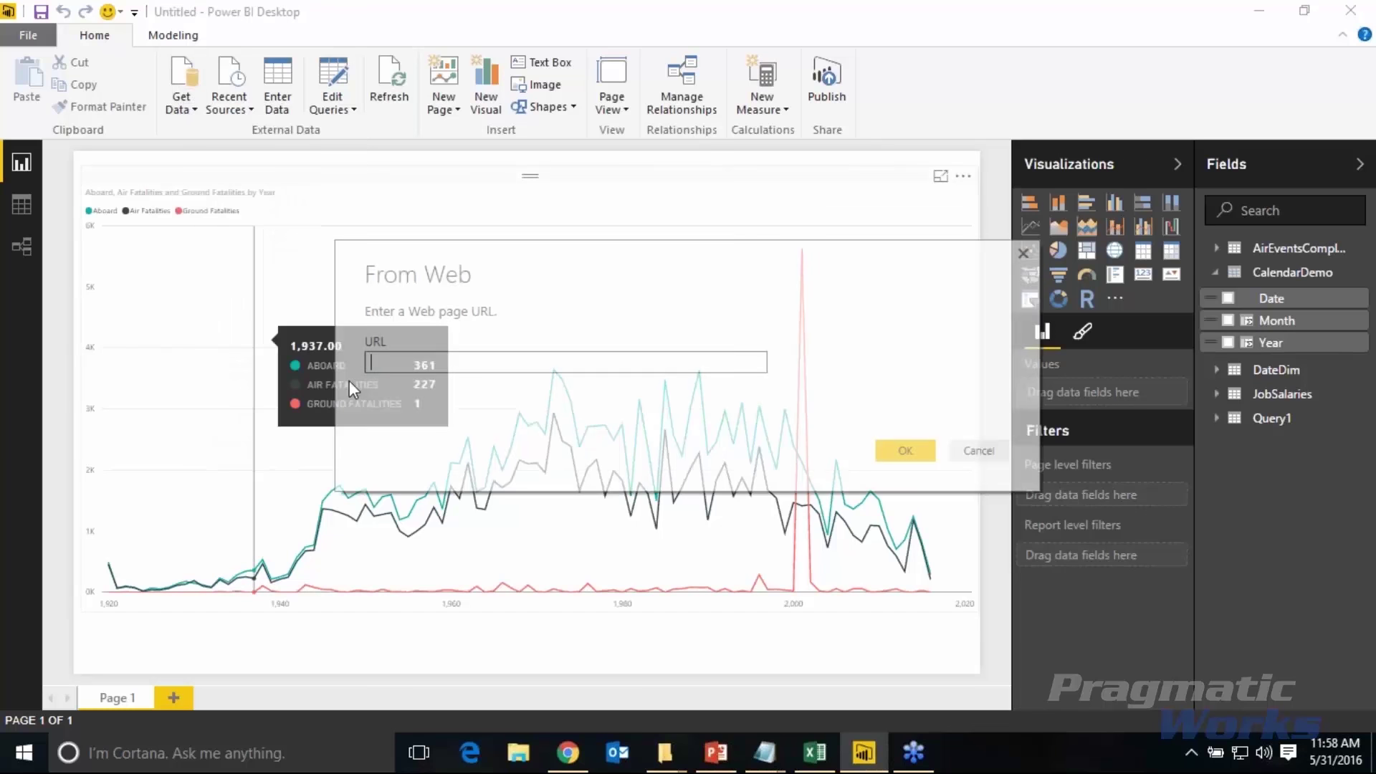